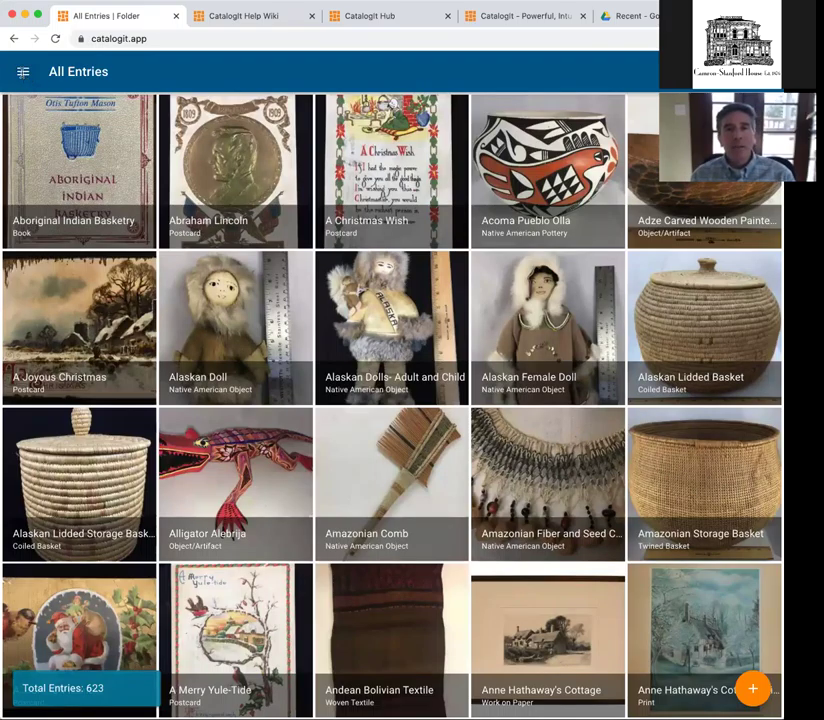
# - Look through the account's full list of folders down to the entries at its end
pyautogui.click(23, 72)
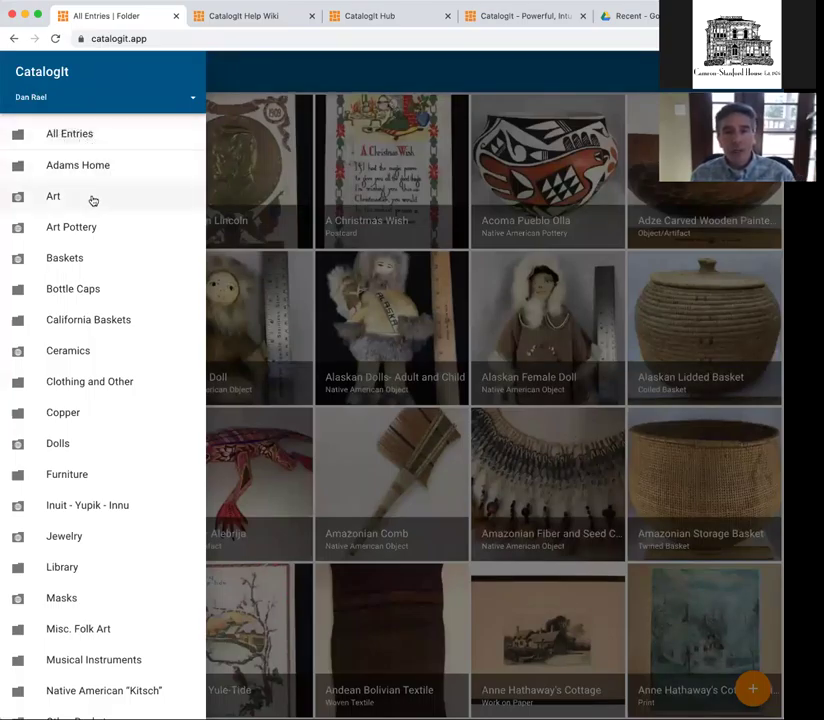
pyautogui.scroll(-5, 92, 205)
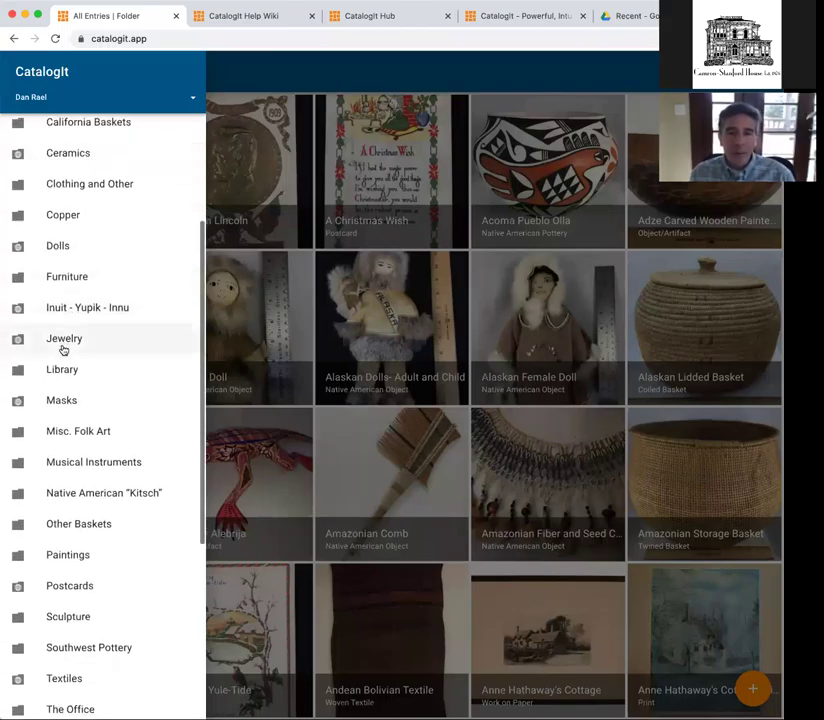
pyautogui.scroll(-4, 68, 300)
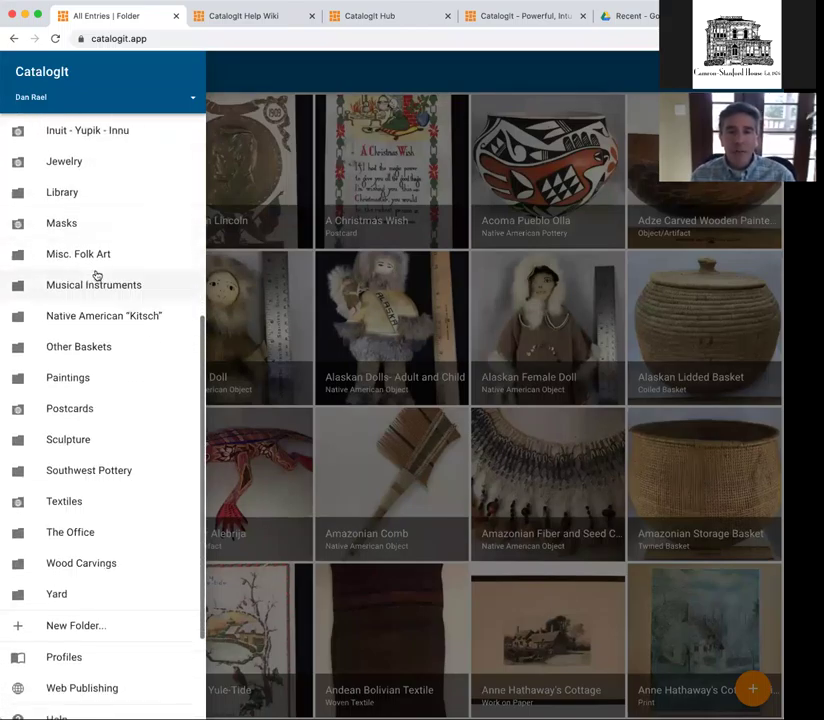
pyautogui.scroll(2, 96, 273)
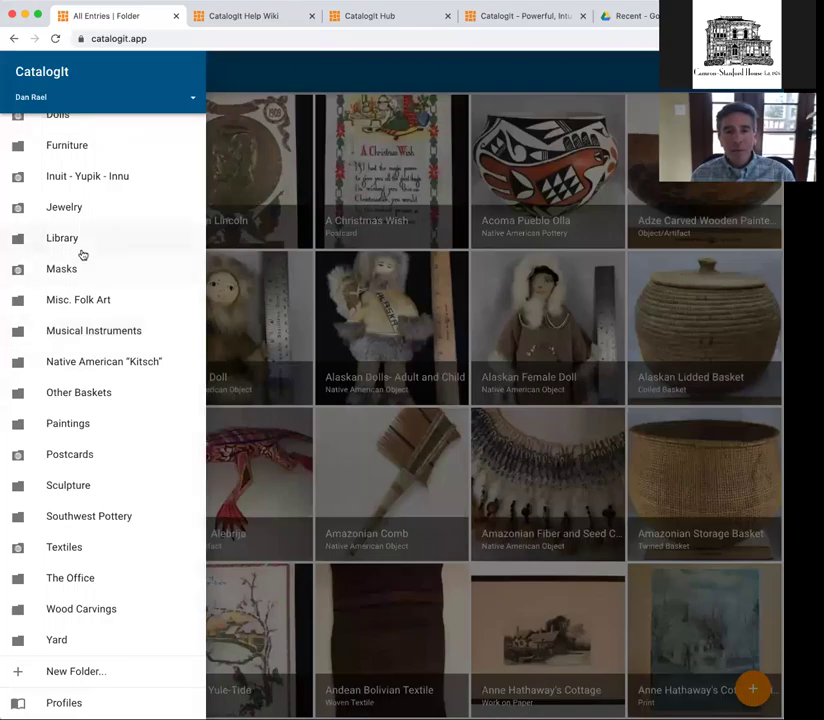
pyautogui.scroll(-1, 83, 260)
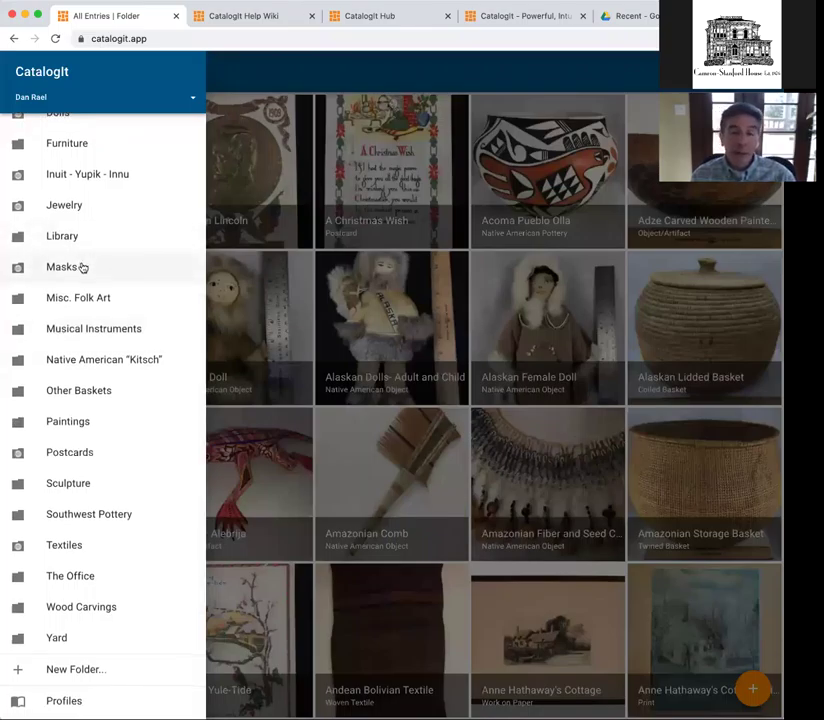
pyautogui.scroll(-5, 82, 267)
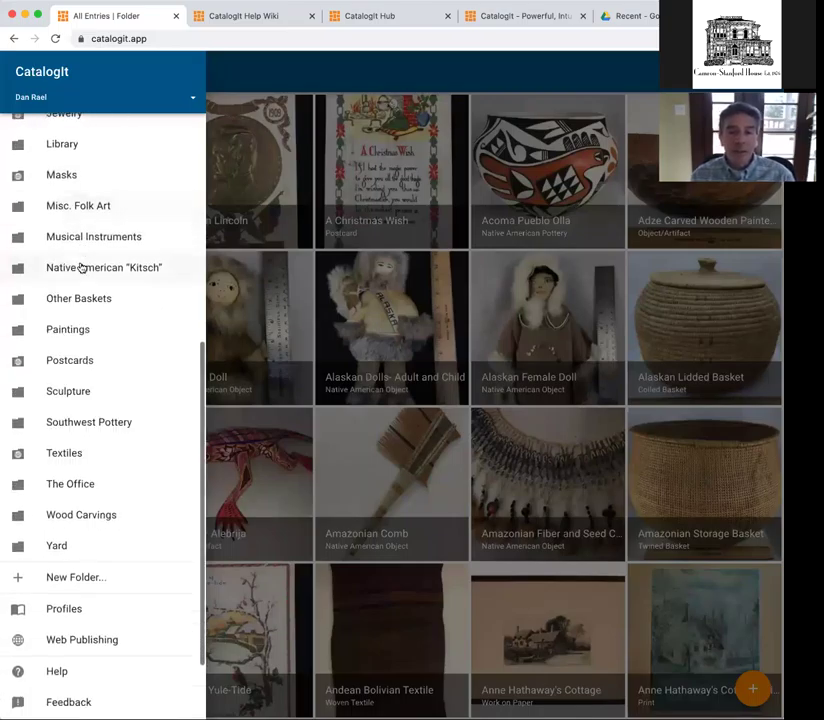
pyautogui.scroll(-3, 82, 267)
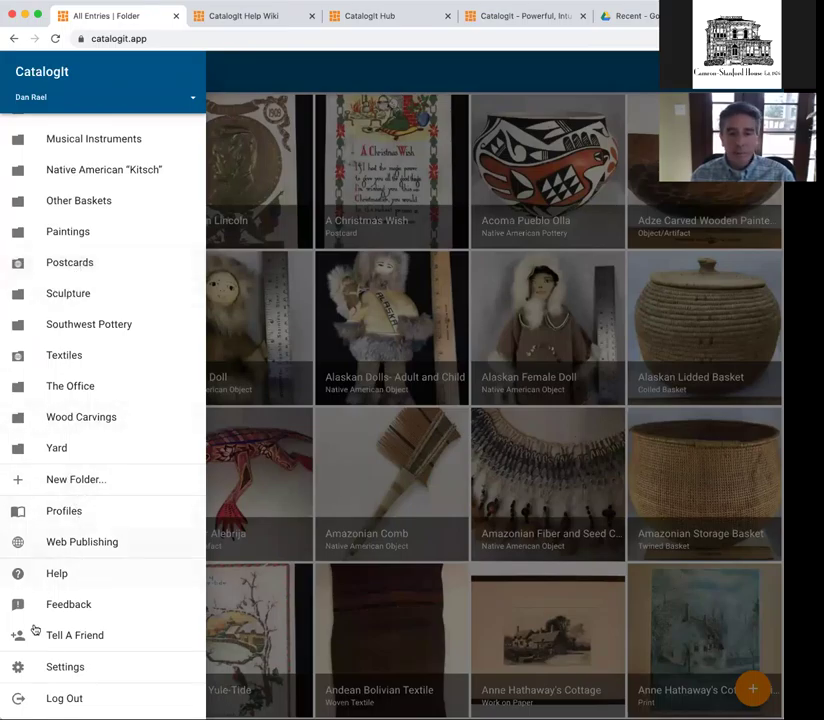
# - Create a new folder named Mom with its leaderboard hidden and save it
pyautogui.click(78, 476)
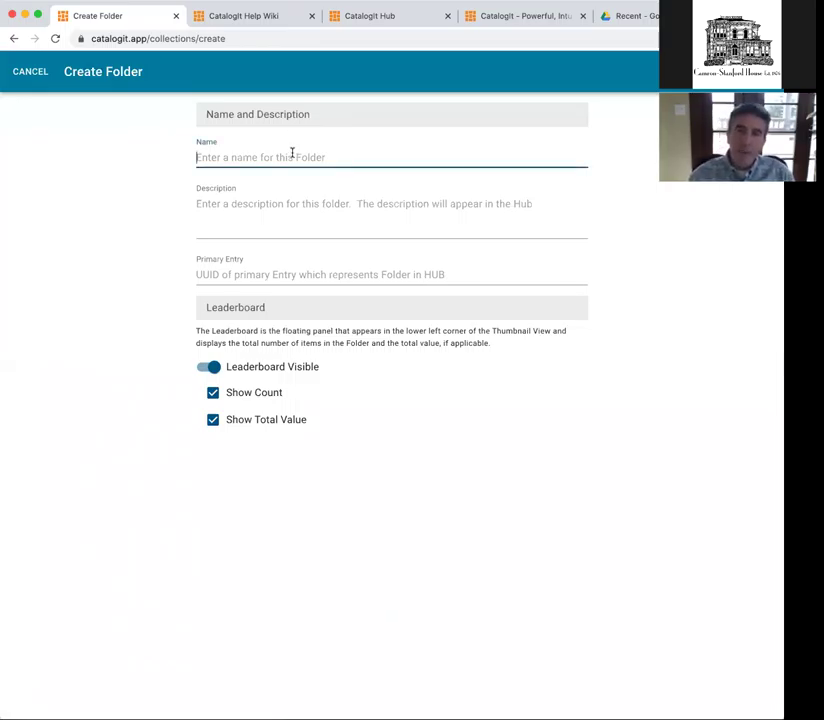
pyautogui.click(292, 153)
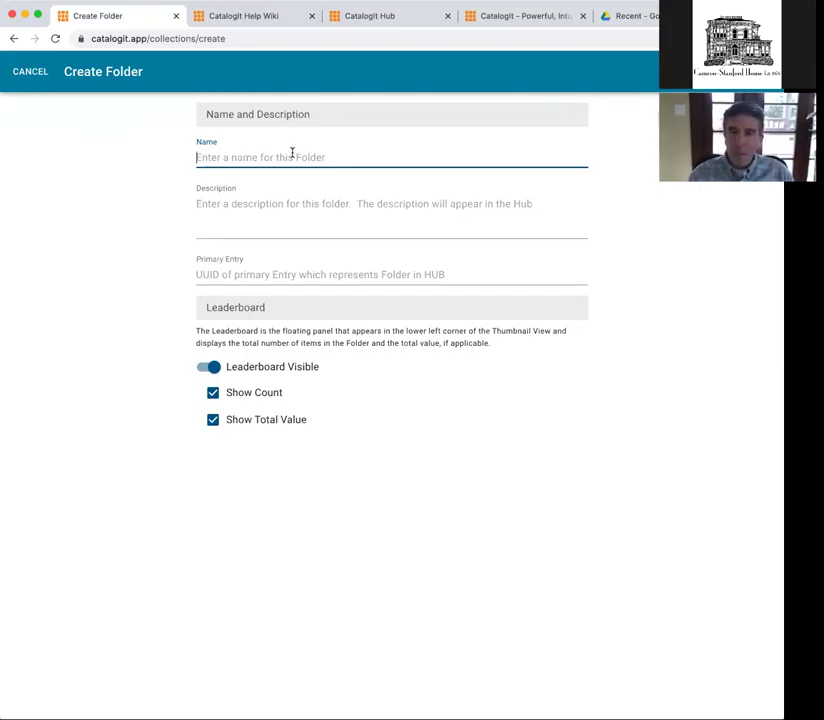
pyautogui.write('M')
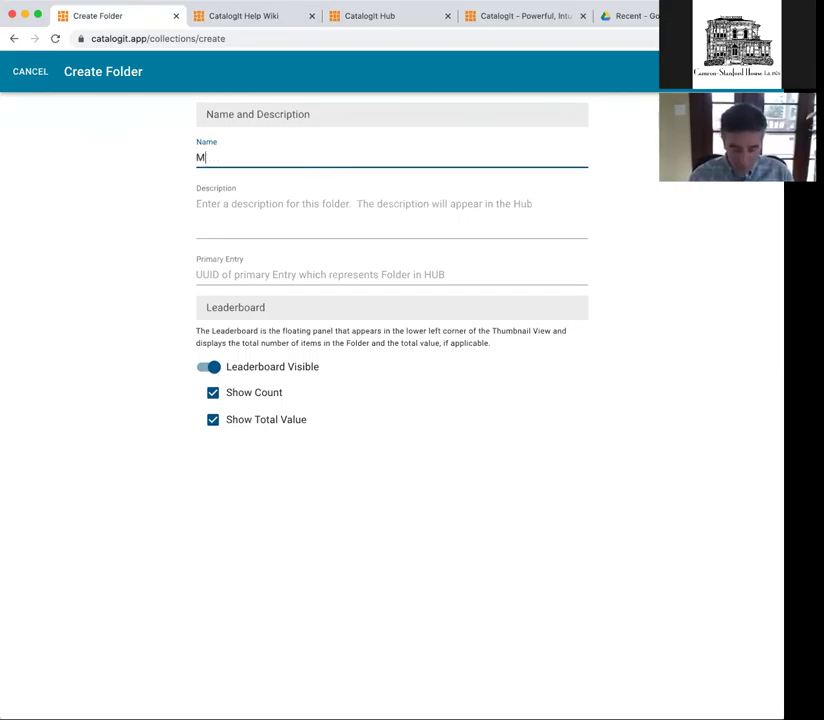
pyautogui.write('om')
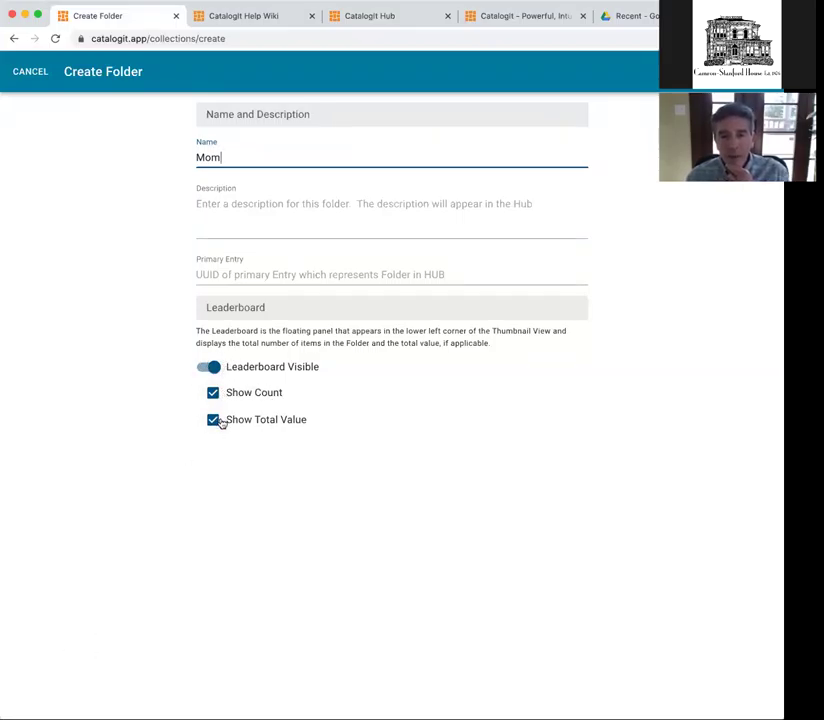
pyautogui.click(213, 366)
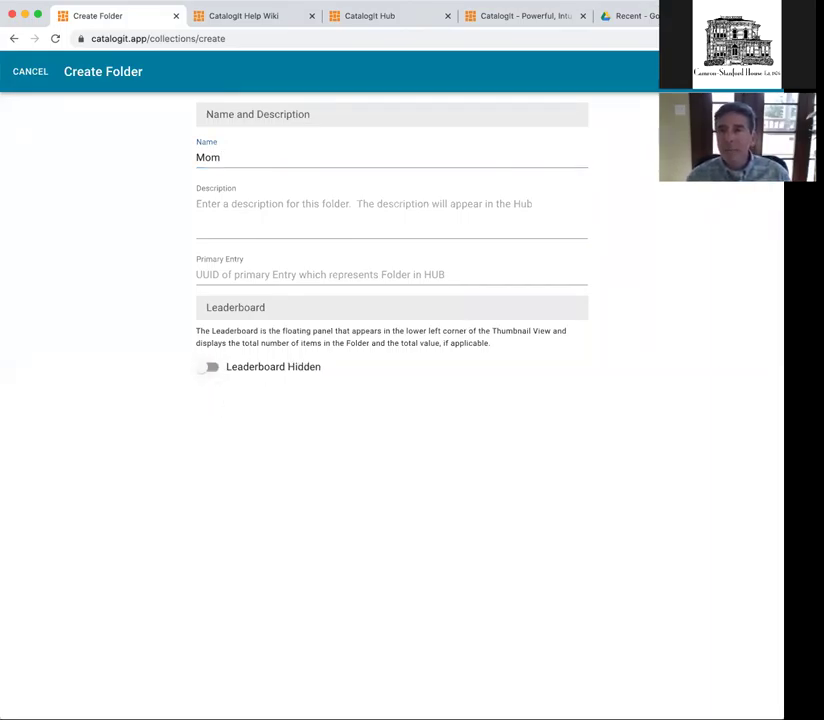
pyautogui.click(750, 71)
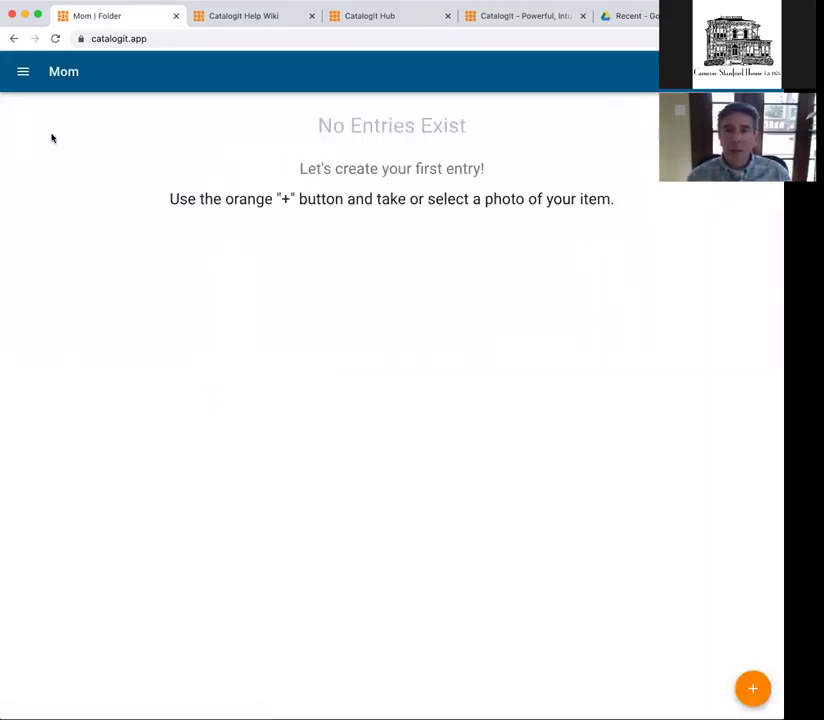
# - Check the folder list for the Mom folder and view the account settings
pyautogui.click(22, 73)
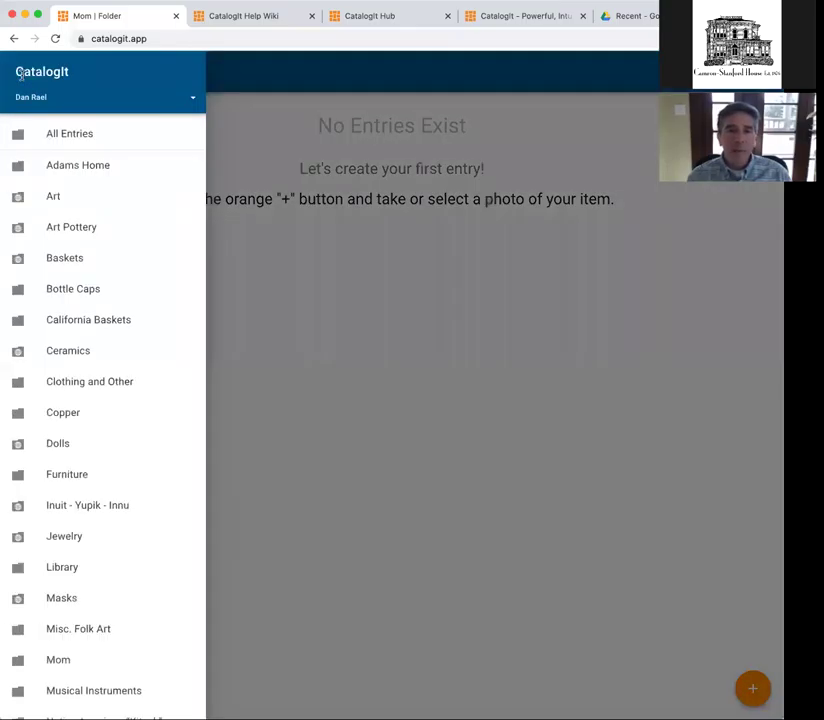
pyautogui.scroll(-5, 83, 222)
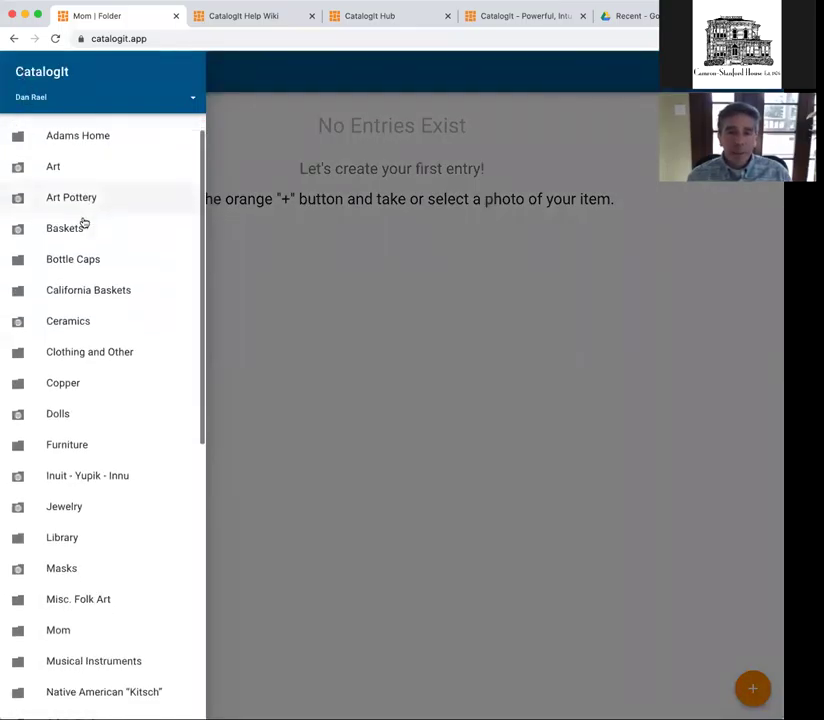
pyautogui.scroll(-6, 83, 222)
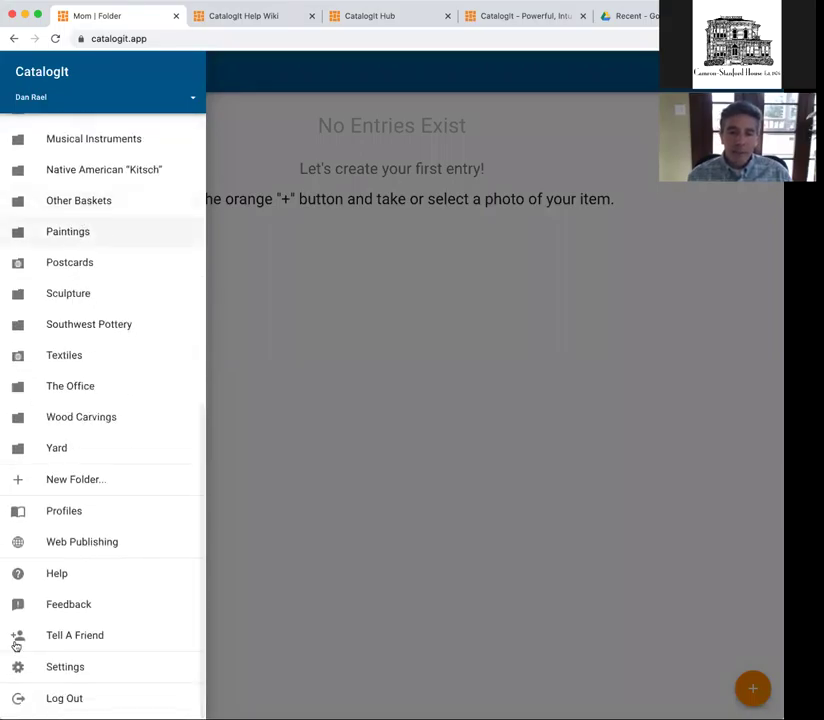
pyautogui.click(65, 666)
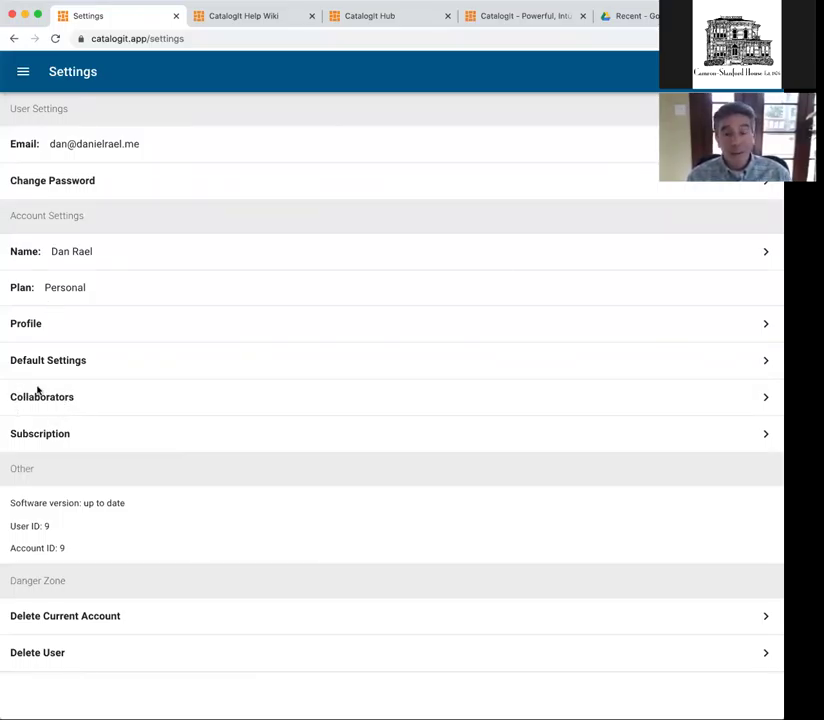
# - Open the Dolls folder and look over its entry thumbnails
pyautogui.click(22, 75)
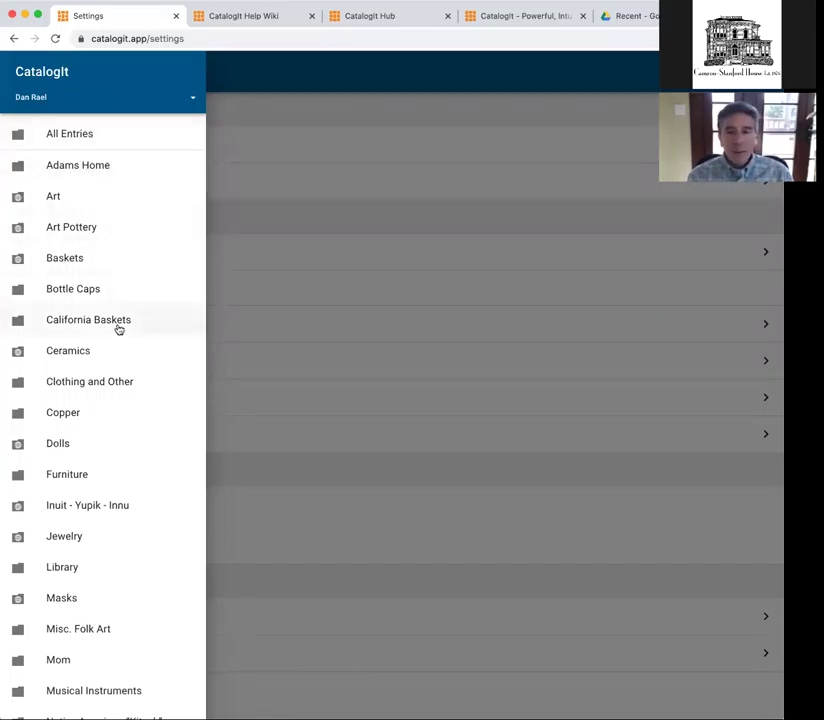
pyautogui.click(72, 443)
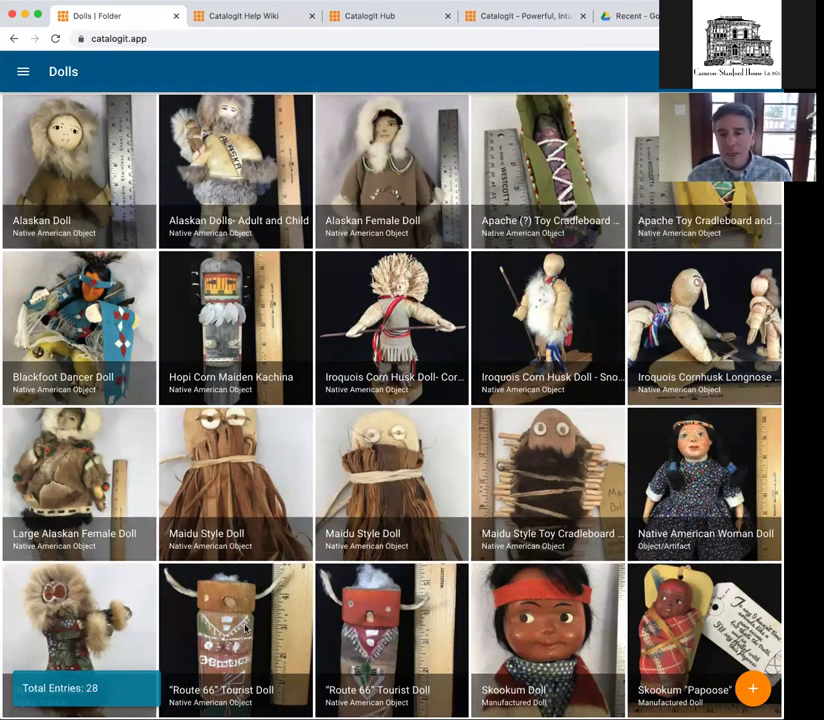
pyautogui.scroll(-2, 245, 628)
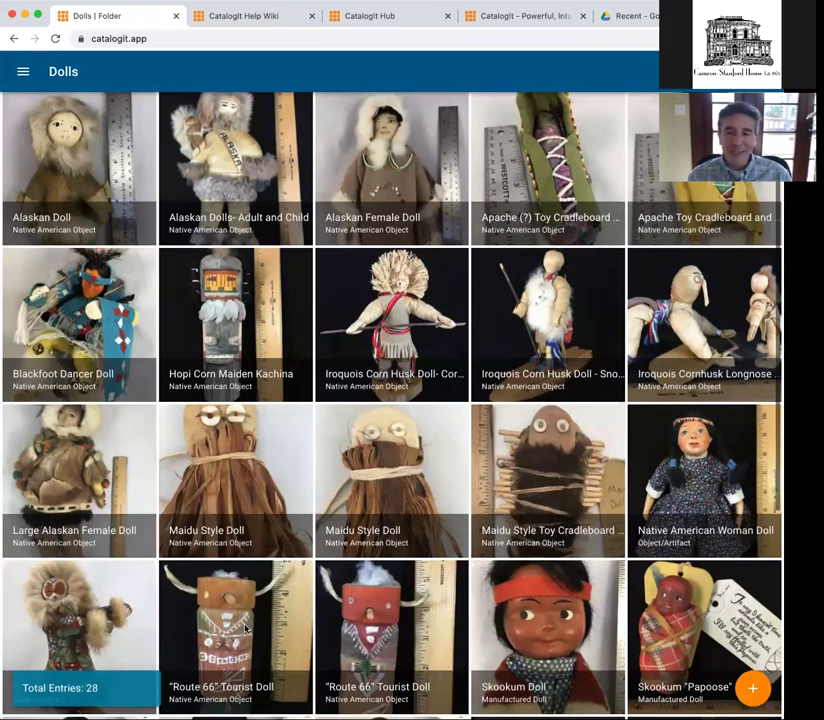
pyautogui.scroll(-1, 245, 626)
pyautogui.scroll(1, 242, 420)
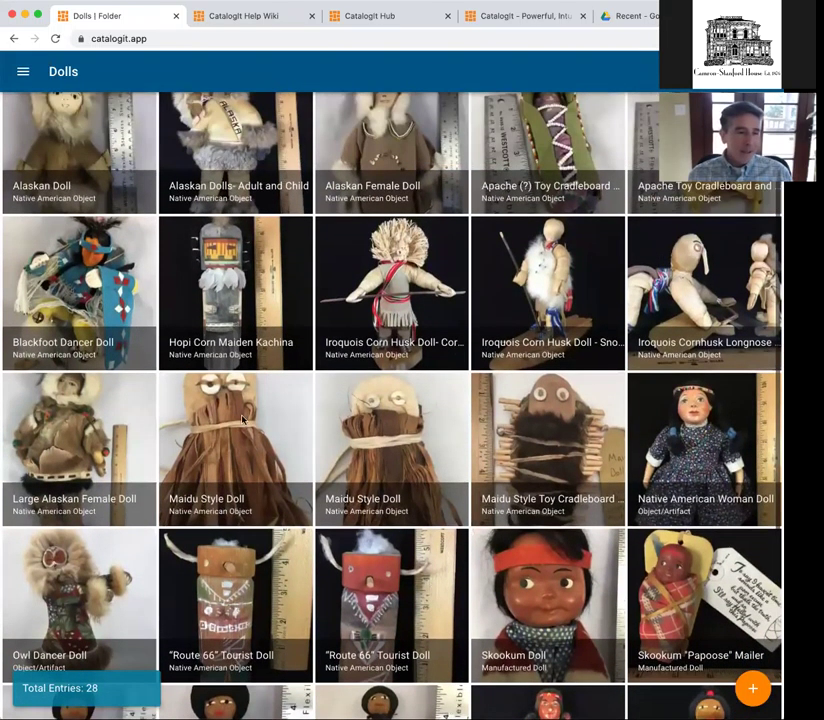
pyautogui.scroll(1, 416, 178)
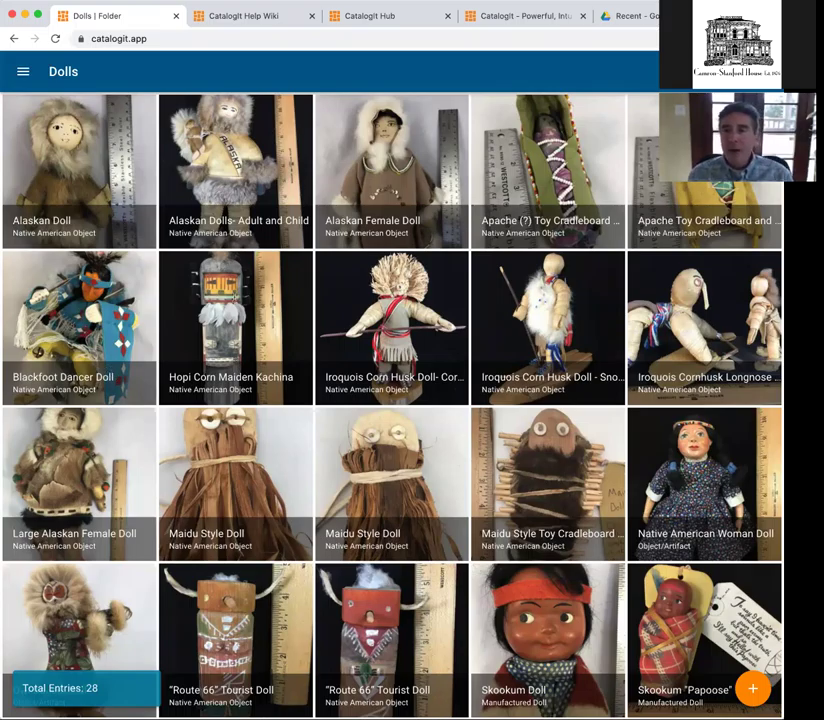
# - Review the sort order options available for the Dolls folder and close them without choosing one
pyautogui.click(762, 72)
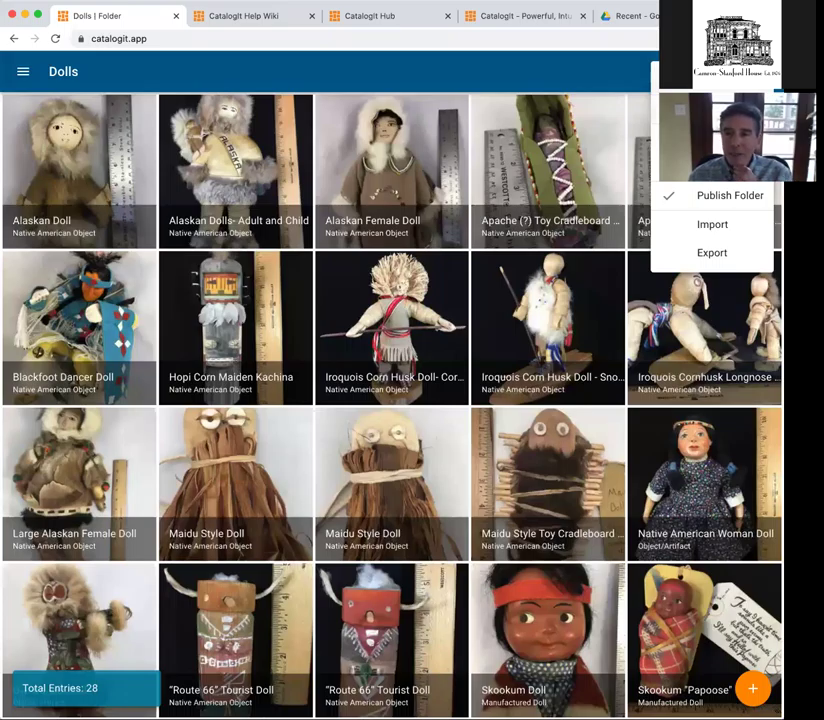
pyautogui.click(725, 72)
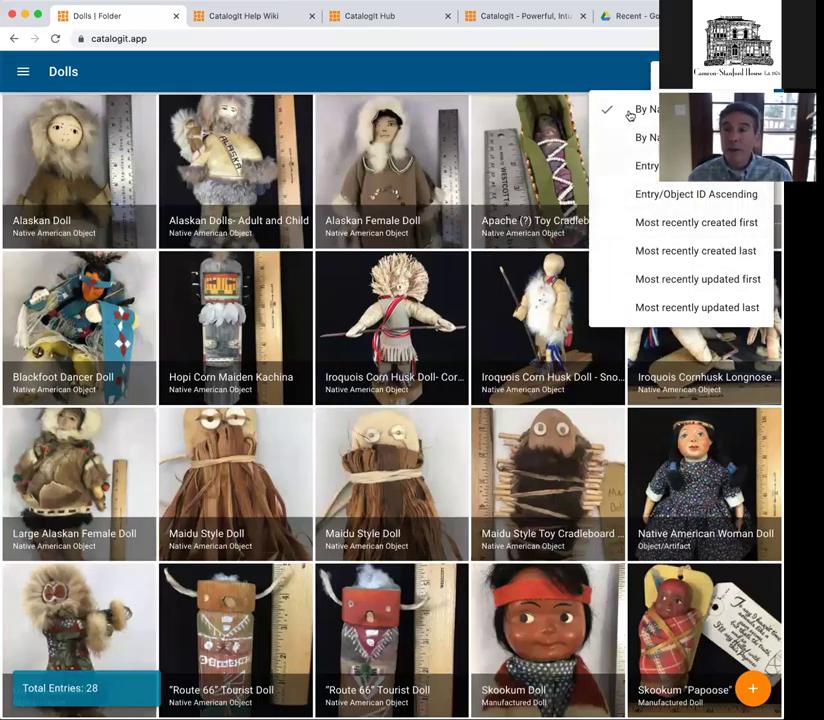
pyautogui.press('Escape')
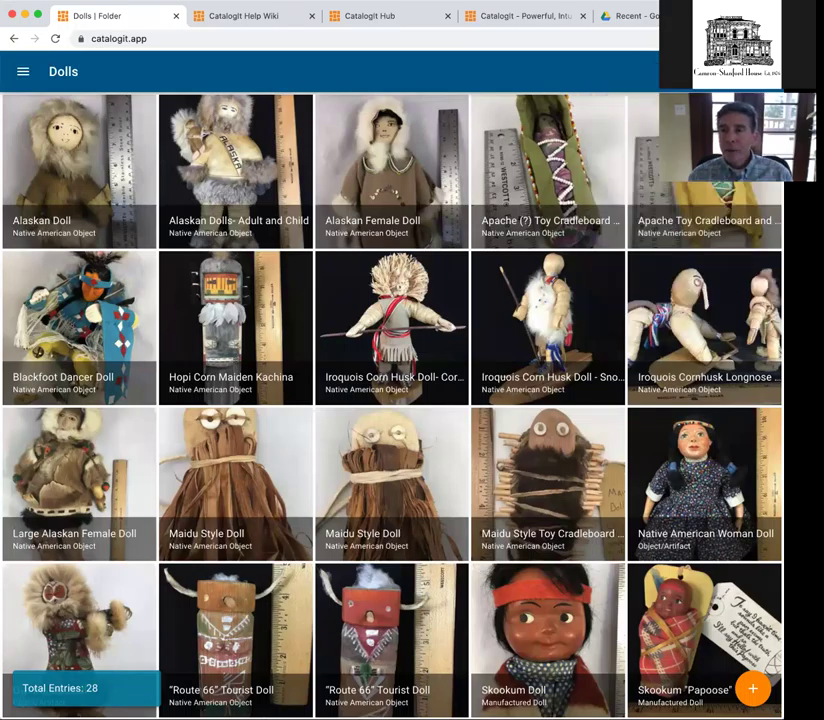
# - Open the print page setup for the Dolls folder and look over the preview of its entries
pyautogui.click(760, 71)
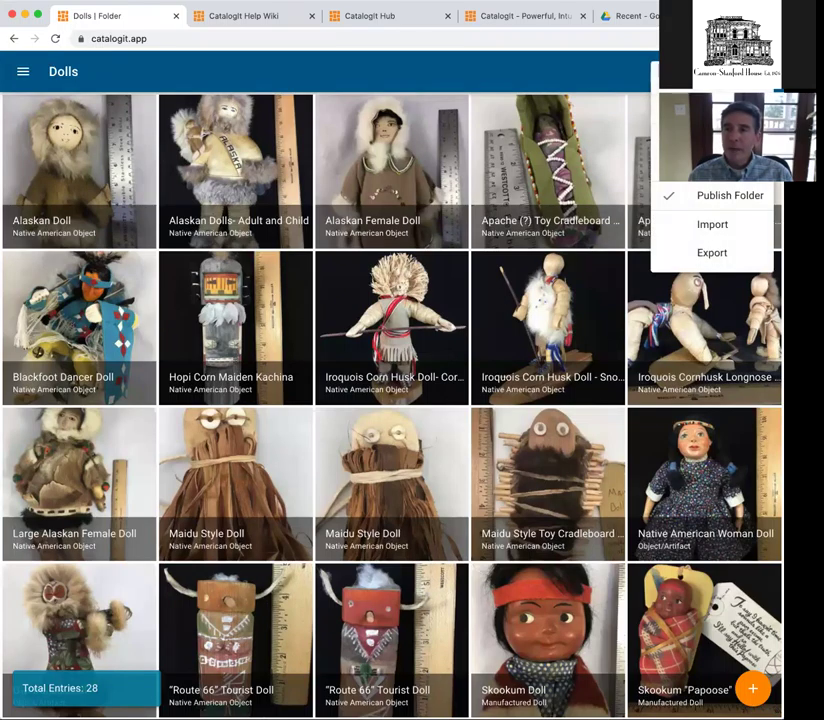
pyautogui.click(747, 195)
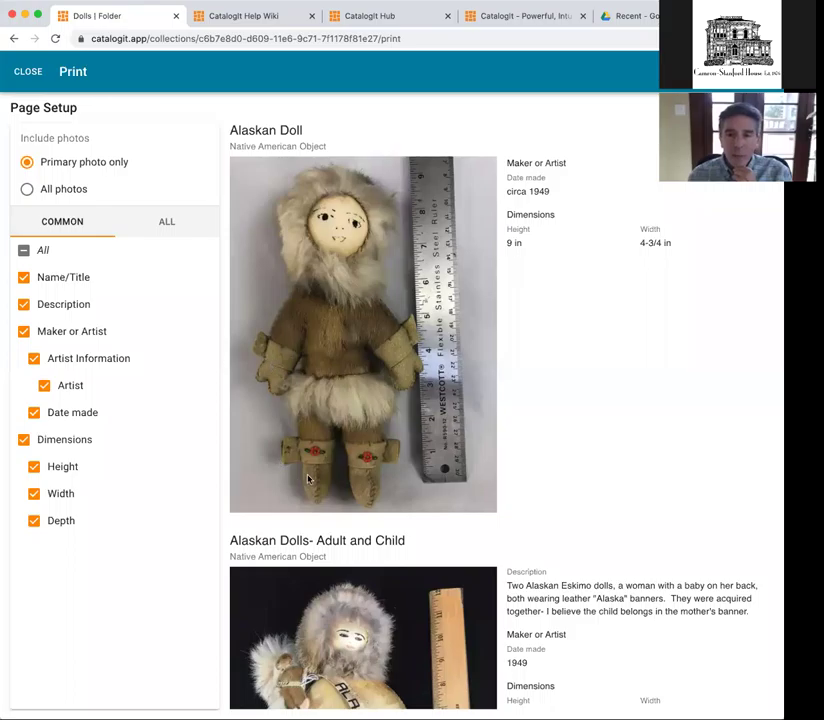
pyautogui.scroll(-5, 342, 450)
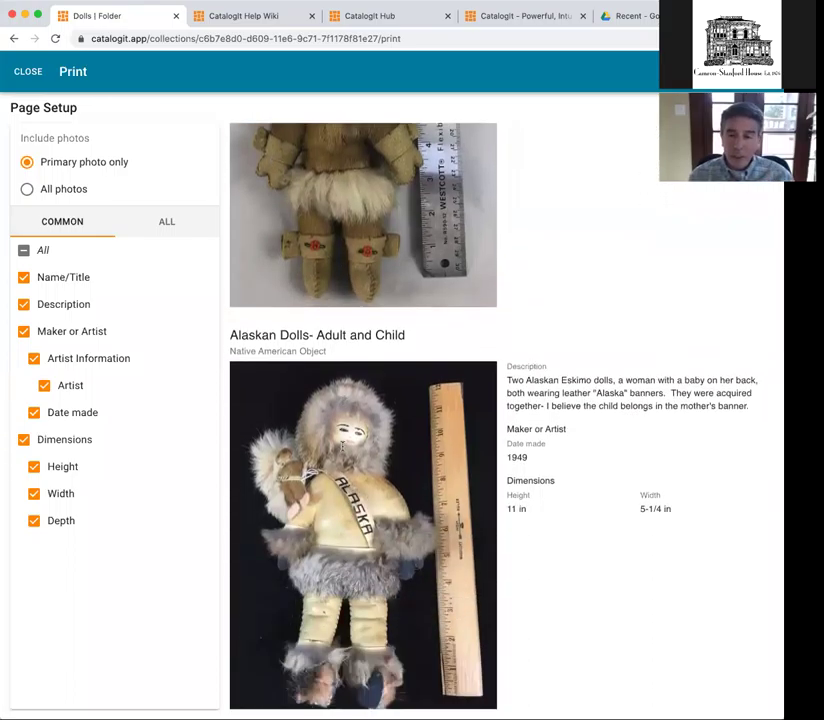
pyautogui.scroll(5, 342, 450)
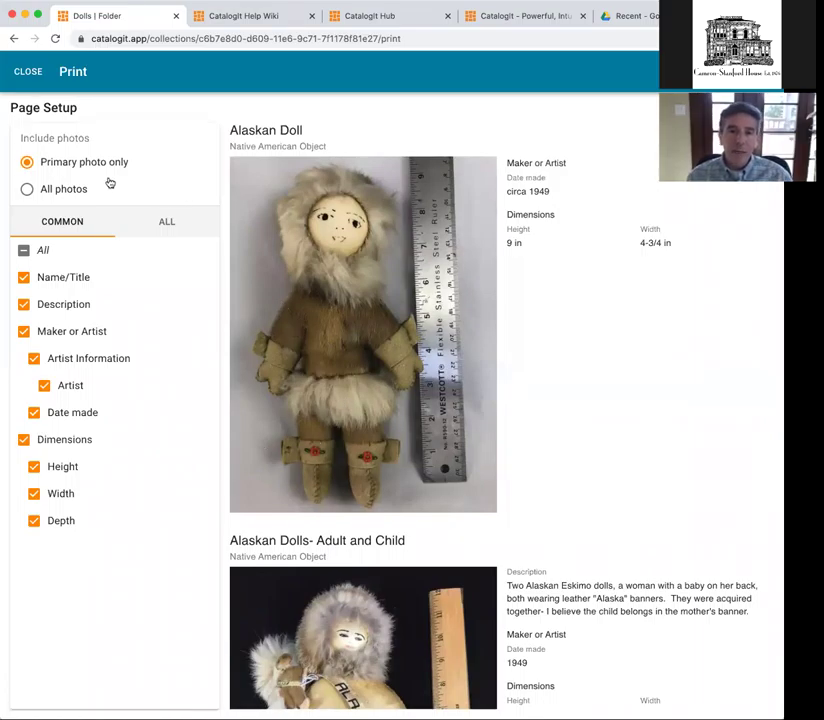
# - Try including all photos in the Dolls printout, and return to the primary photo only
pyautogui.click(27, 188)
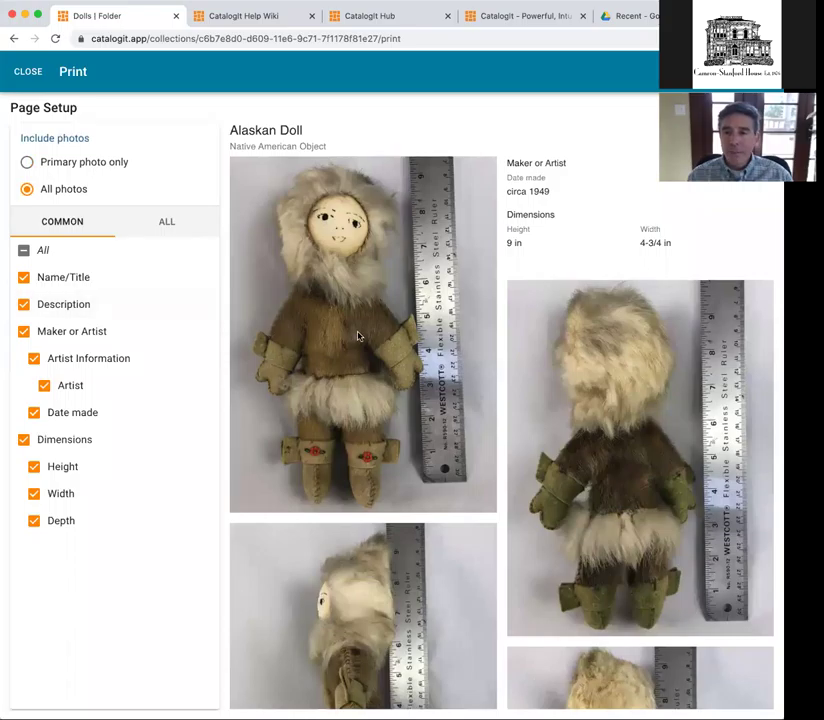
pyautogui.scroll(-1, 356, 336)
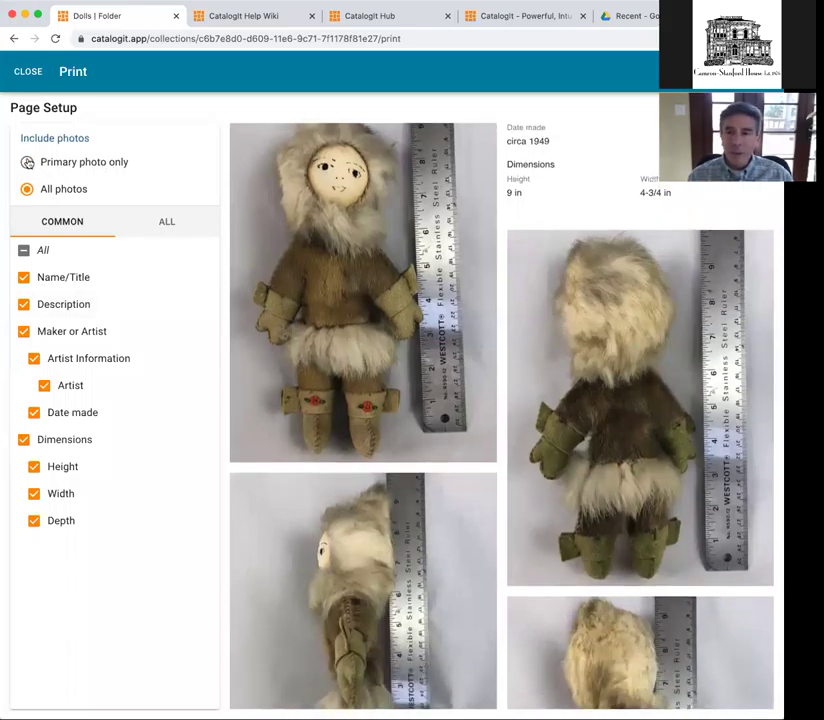
pyautogui.click(27, 162)
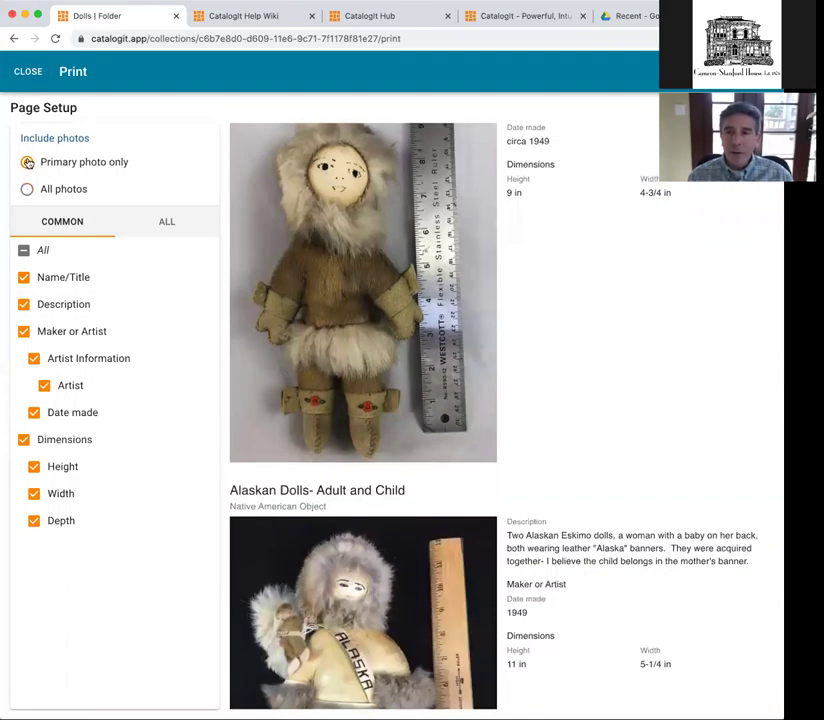
# - Show all available print fields and include Ethnography with Cultural Region and Cultural/Tribe in the Dolls printout
pyautogui.click(163, 223)
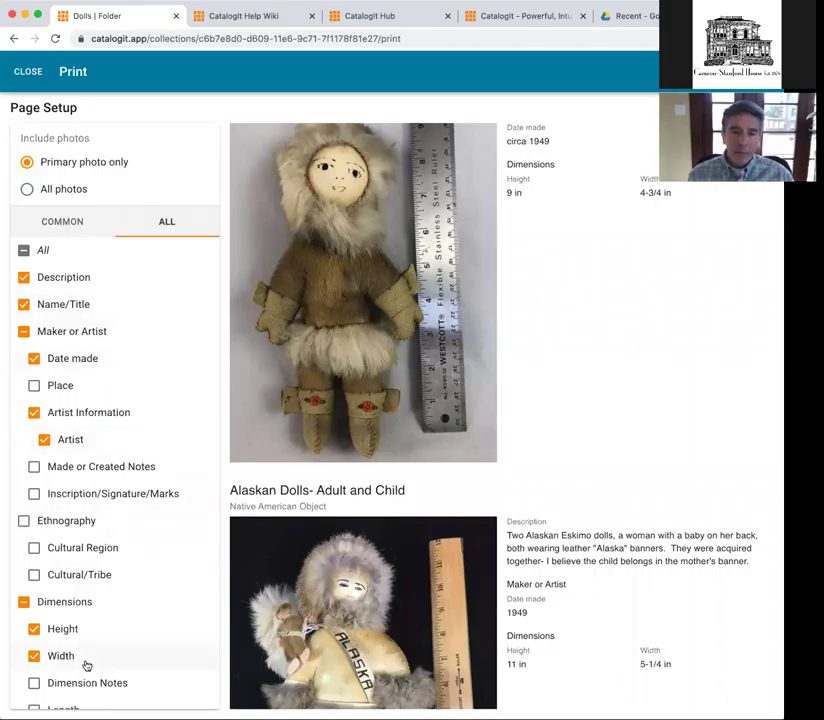
pyautogui.scroll(-5, 403, 489)
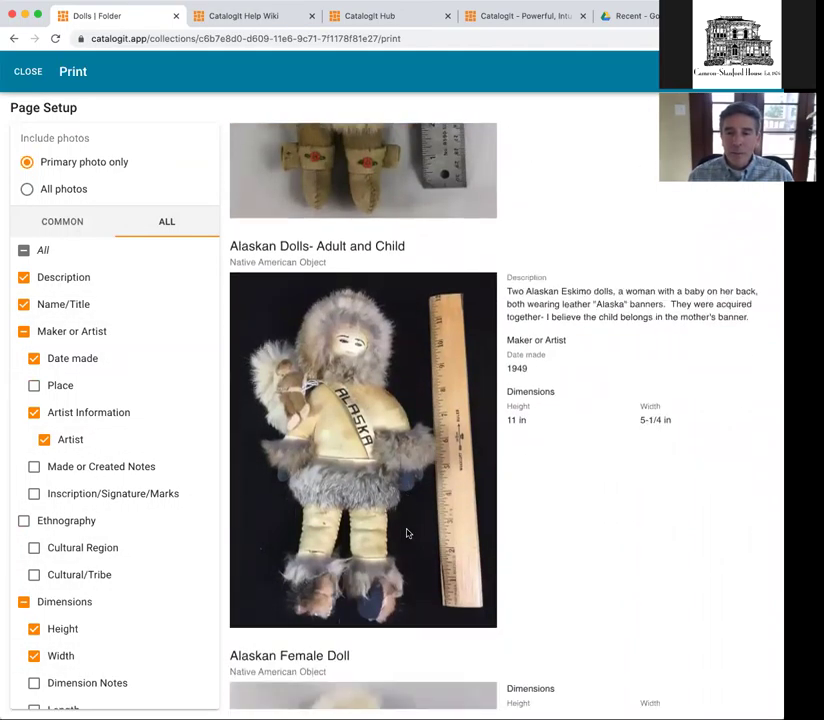
pyautogui.scroll(-5, 406, 533)
pyautogui.click(23, 521)
pyautogui.scroll(4, 375, 534)
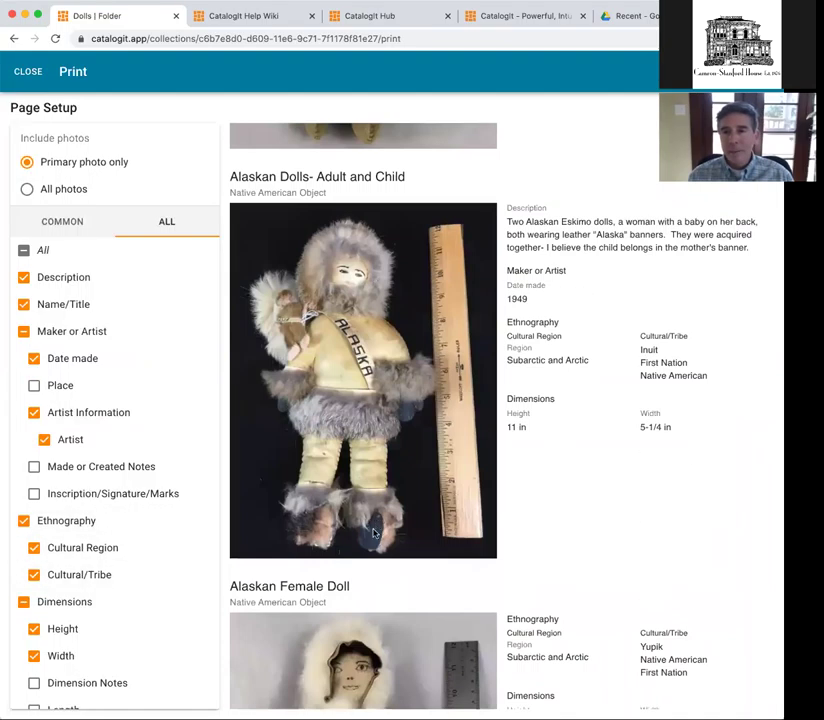
# - Close the print page setup, return to the Dolls folder and look over the list of folders
pyautogui.scroll(7, 375, 534)
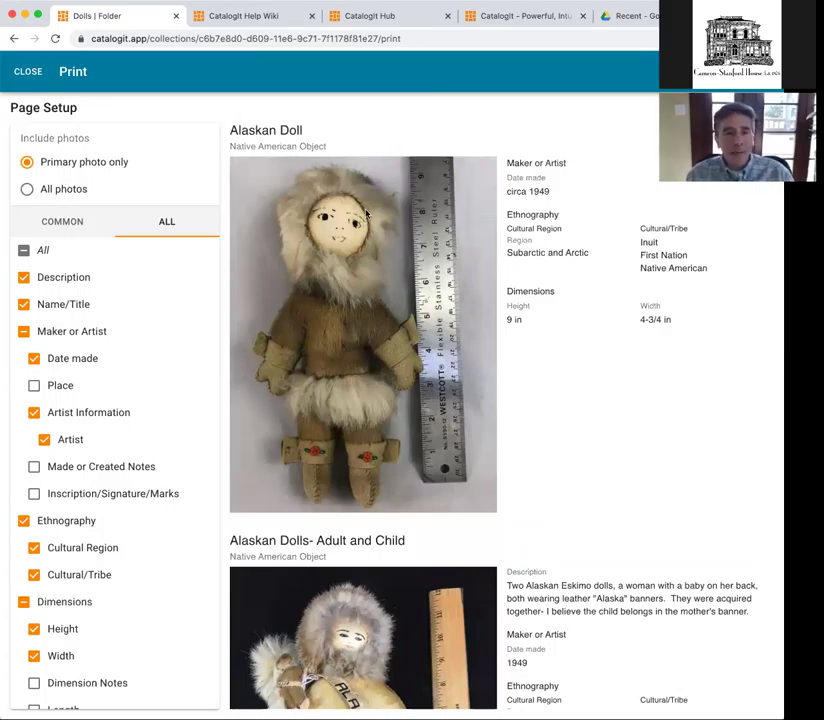
pyautogui.click(28, 72)
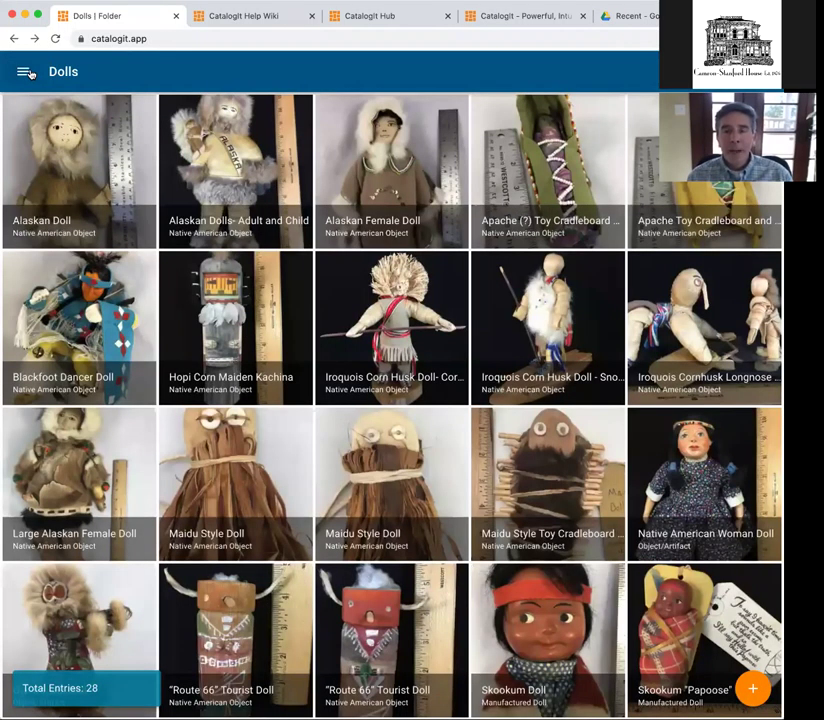
pyautogui.click(24, 72)
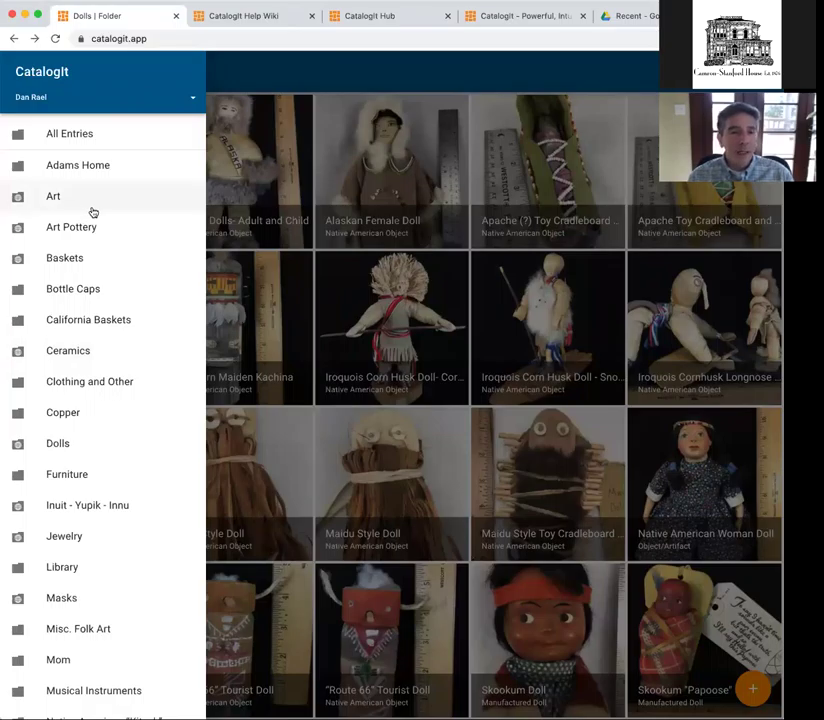
pyautogui.click(346, 88)
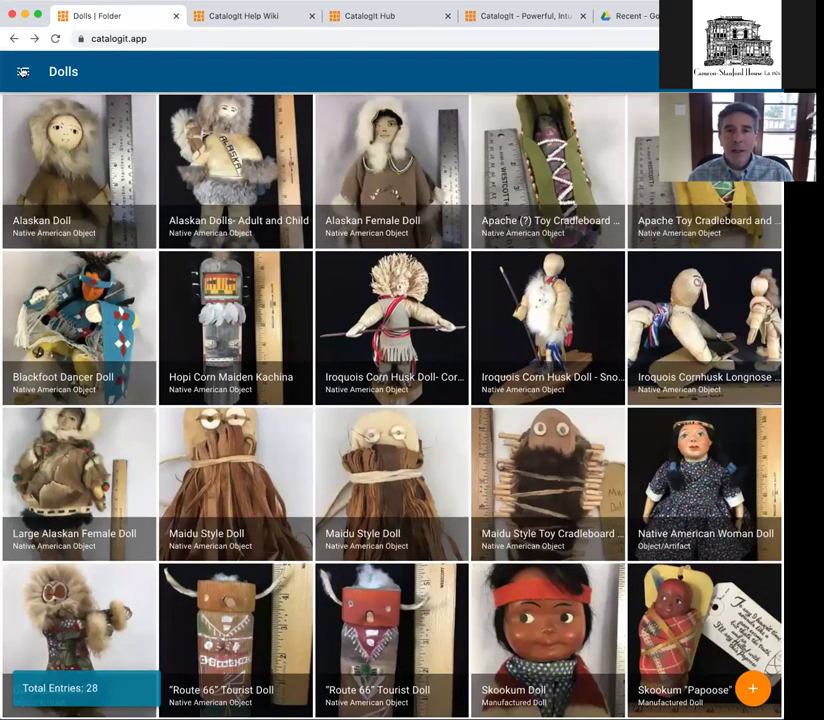
# - Switch to the All Entries folder and open the "A Merry Yule-Tide" postcard entry
pyautogui.click(23, 71)
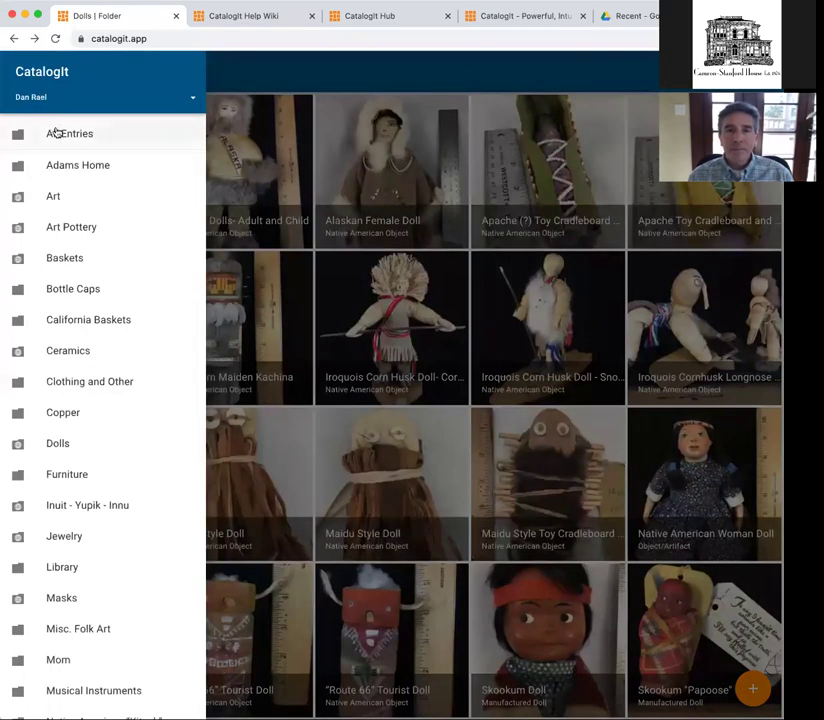
pyautogui.click(57, 133)
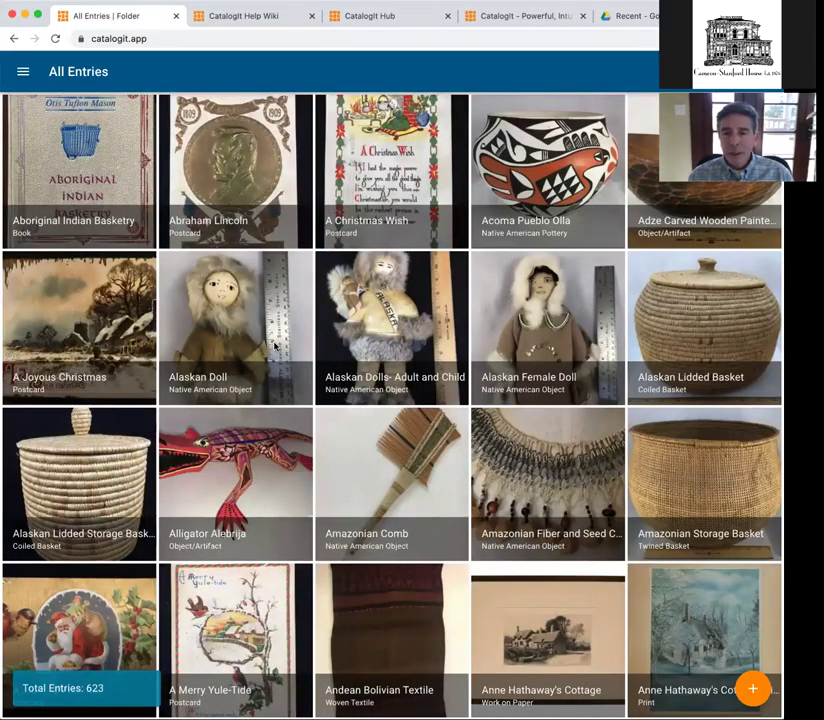
pyautogui.scroll(-3, 270, 328)
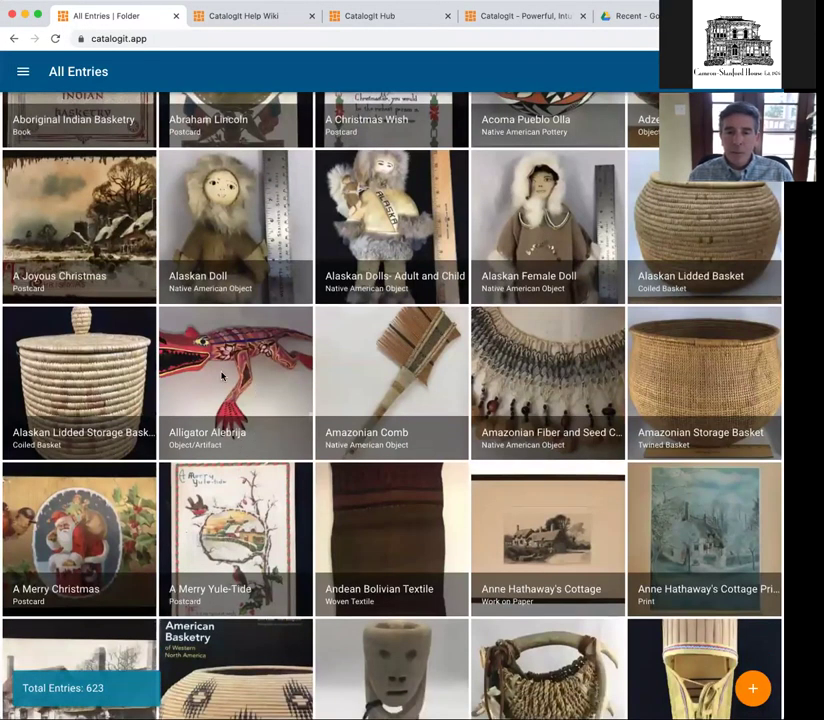
pyautogui.scroll(-2, 285, 338)
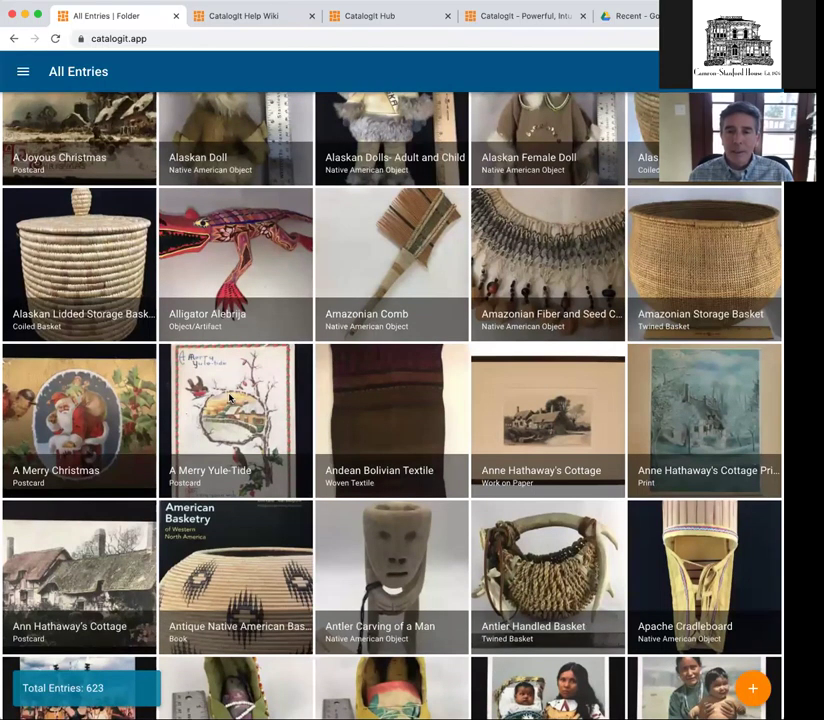
pyautogui.click(230, 398)
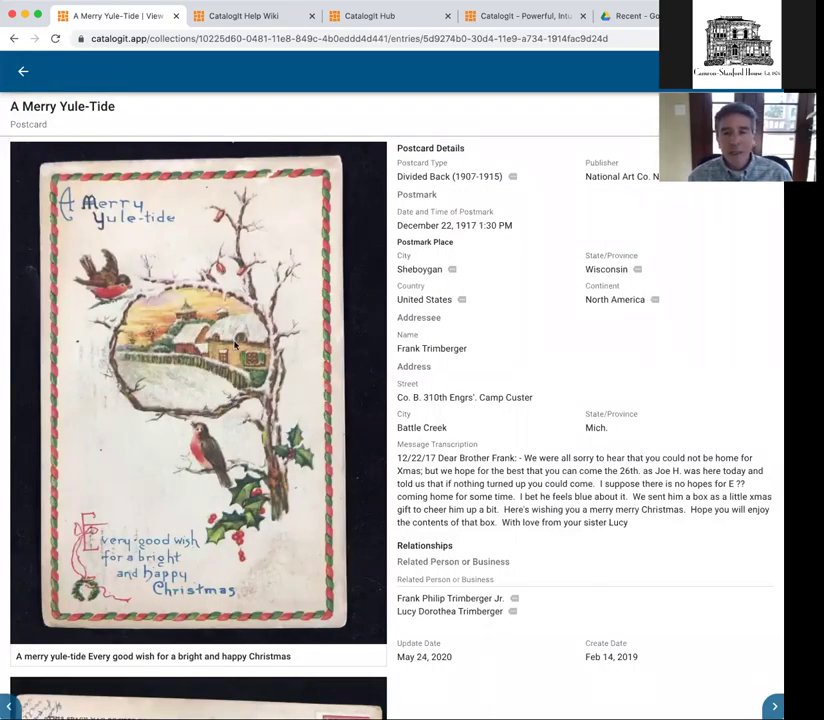
# - Examine the postcard entry's front and back photos, postmark details, addressee, message transcription and relationships
pyautogui.scroll(-5, 235, 344)
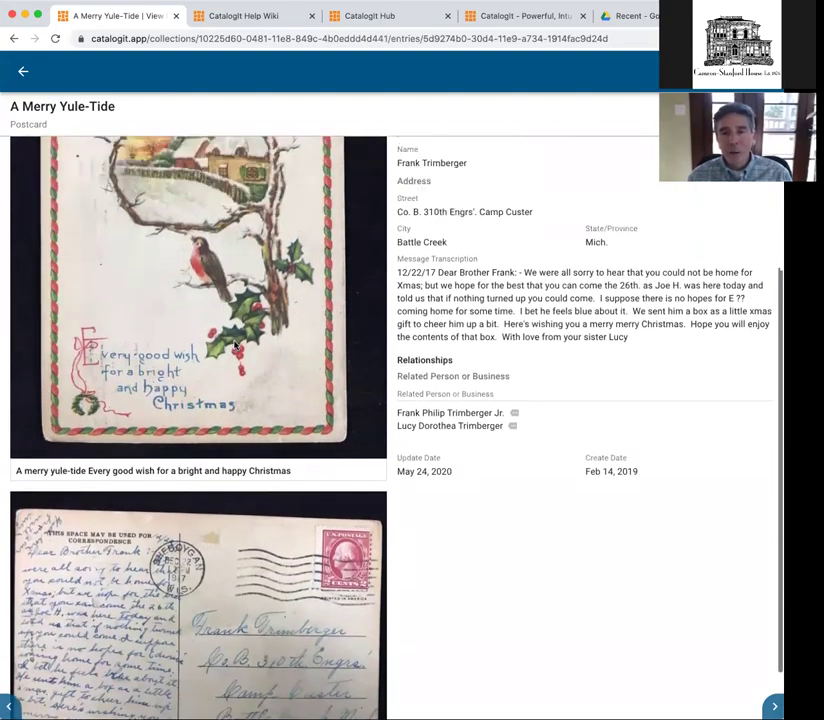
pyautogui.scroll(5, 235, 344)
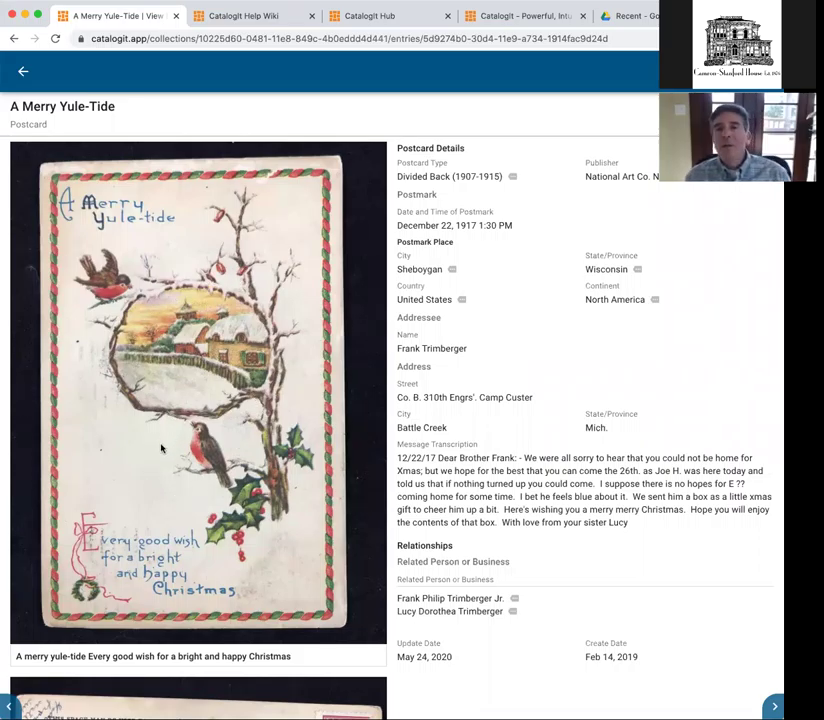
pyautogui.scroll(-3, 161, 448)
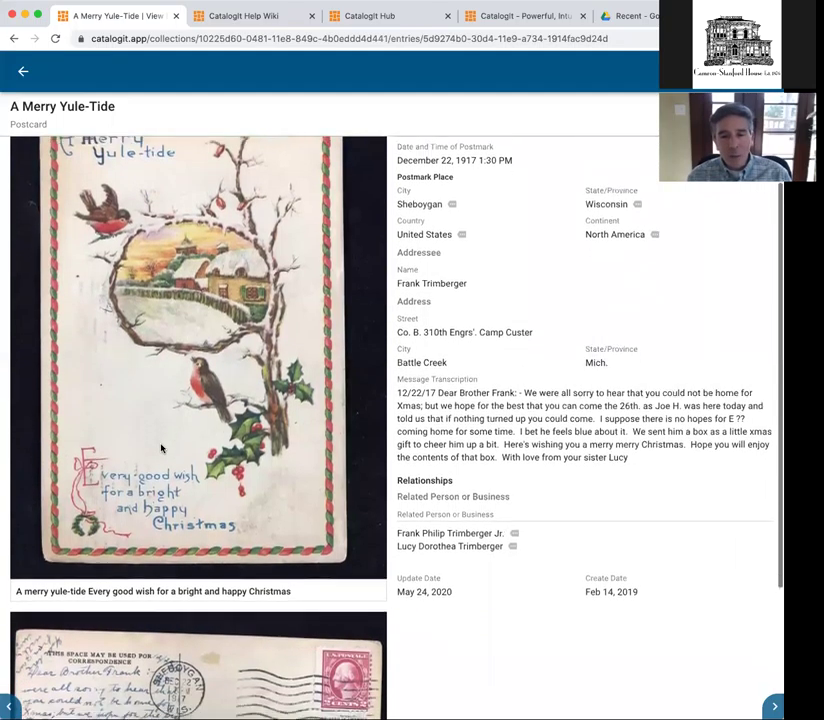
pyautogui.scroll(-2, 161, 448)
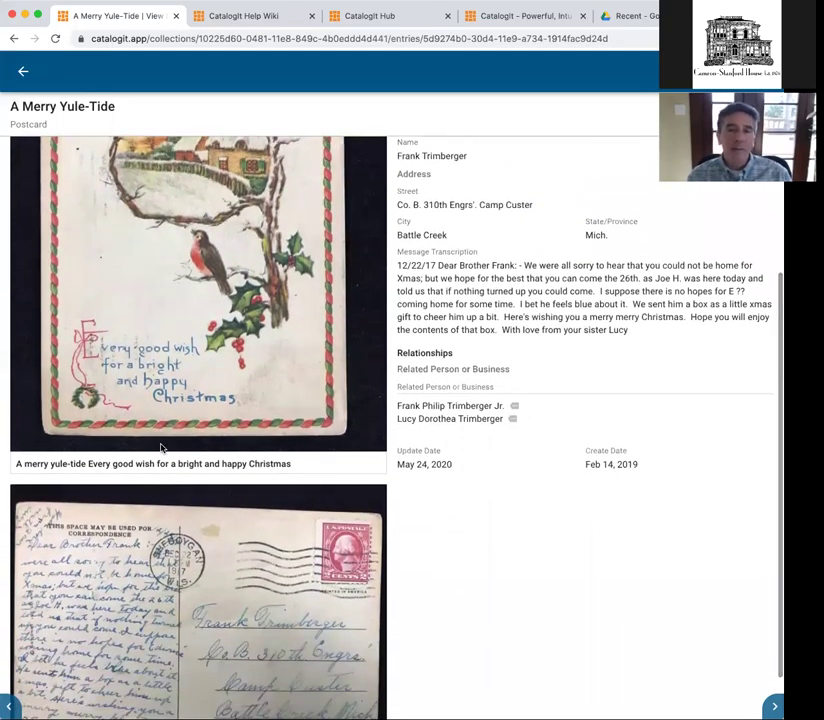
pyautogui.scroll(-1, 161, 448)
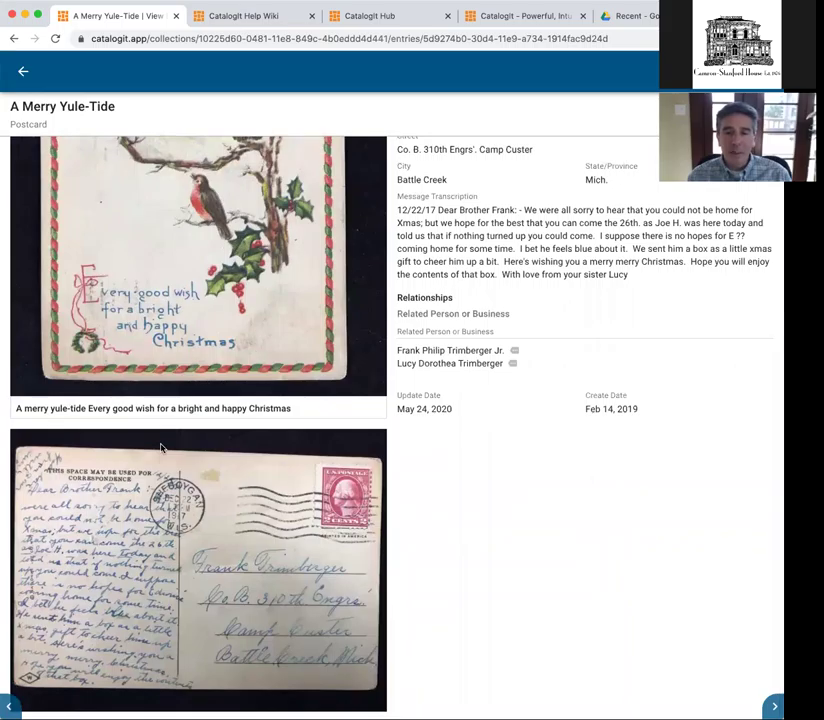
pyautogui.scroll(4, 161, 448)
pyautogui.scroll(2, 161, 448)
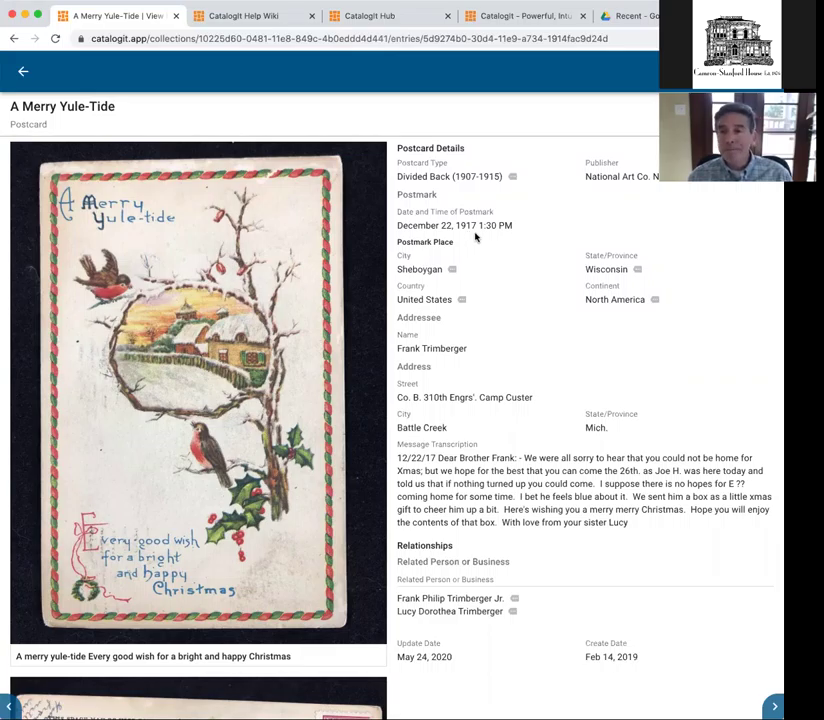
pyautogui.scroll(-1, 473, 266)
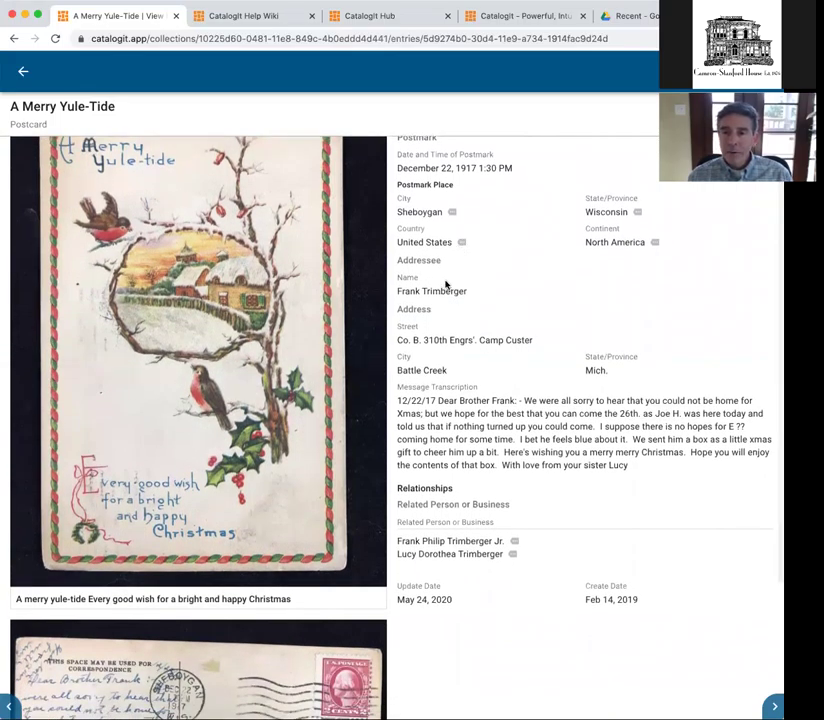
pyautogui.scroll(-1, 445, 285)
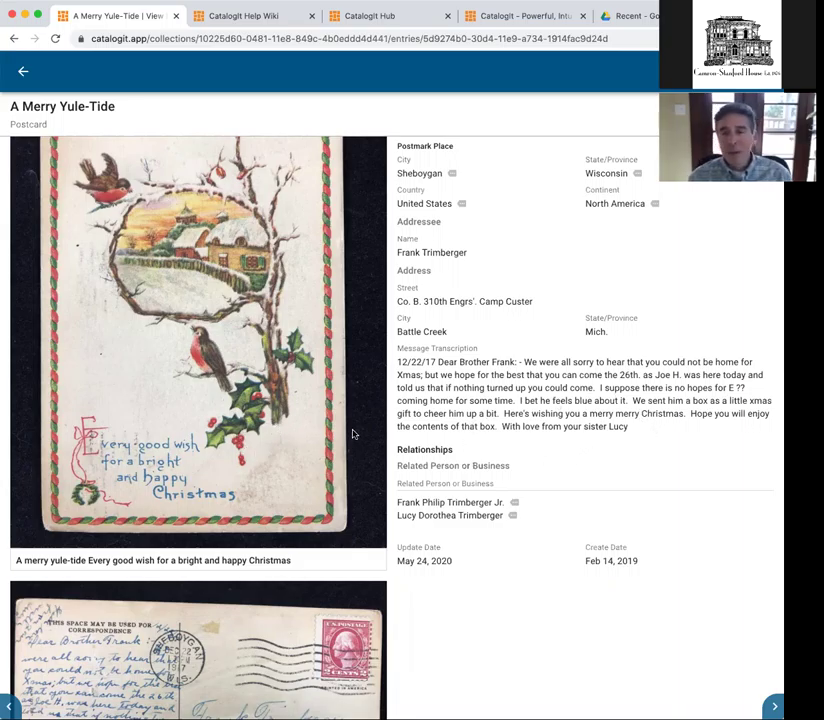
pyautogui.scroll(-2, 352, 433)
pyautogui.scroll(-3, 348, 435)
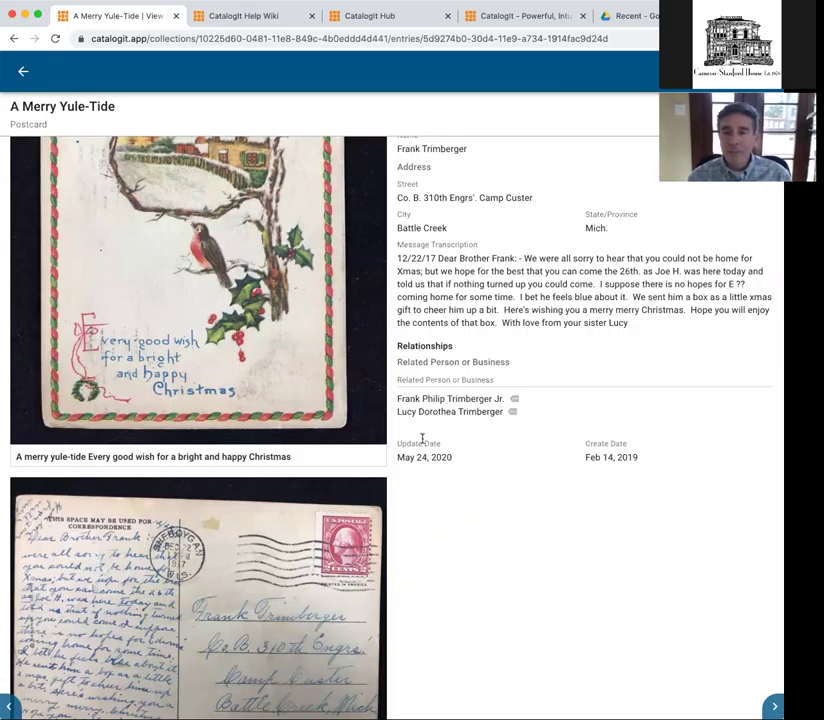
pyautogui.scroll(-1, 424, 452)
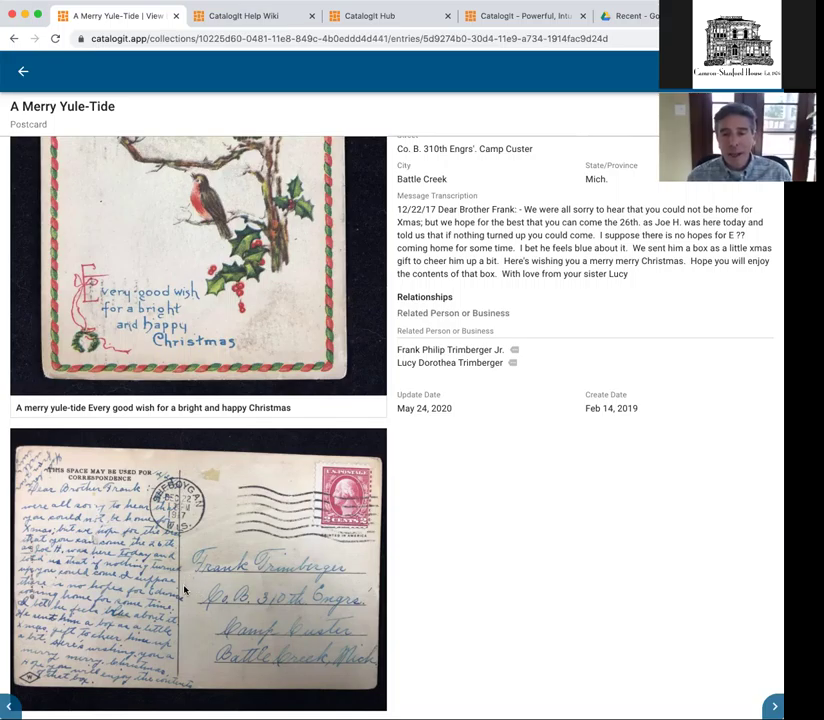
# - Enlarge the photo of the postcard's back, zoom in on the handwritten message and return to the entry
pyautogui.click(115, 578)
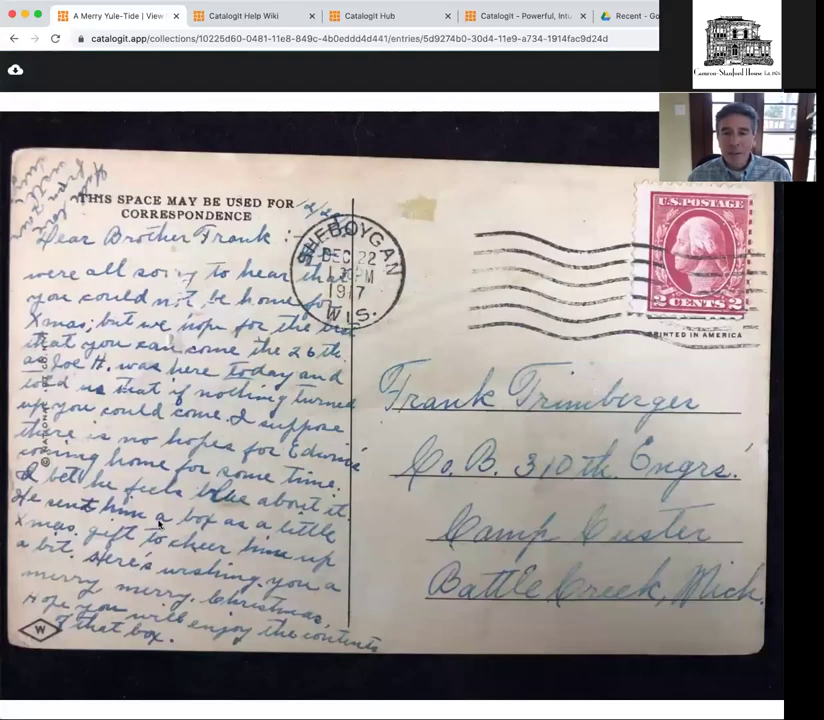
pyautogui.click(380, 400)
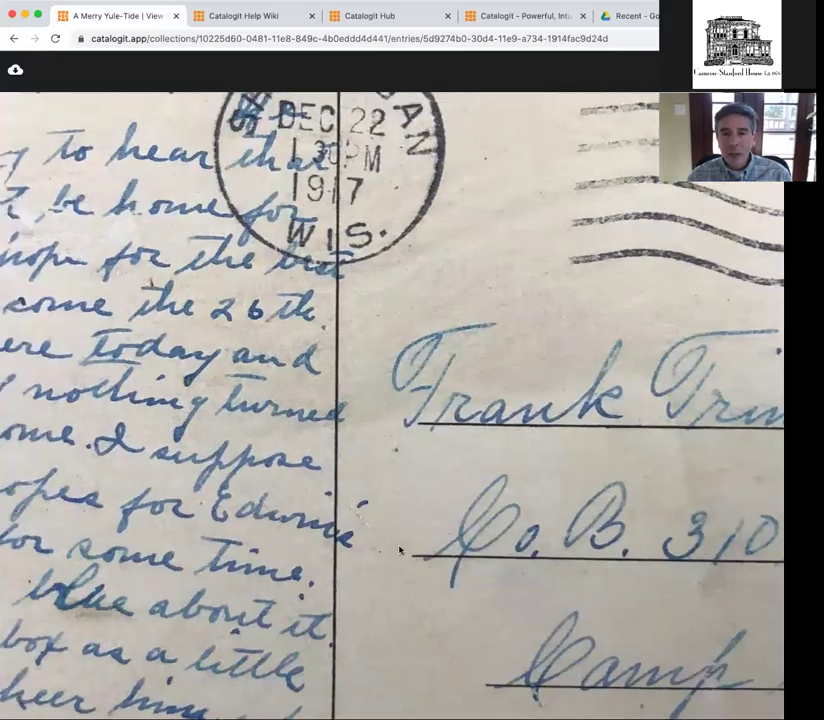
pyautogui.moveTo(399, 549); pyautogui.dragTo(517, 552)
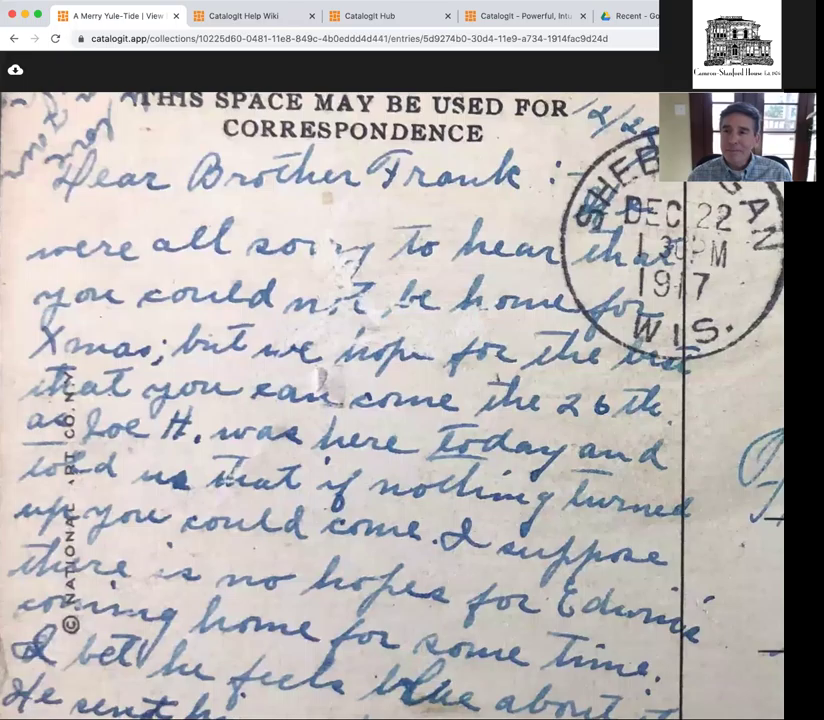
pyautogui.press('Escape')
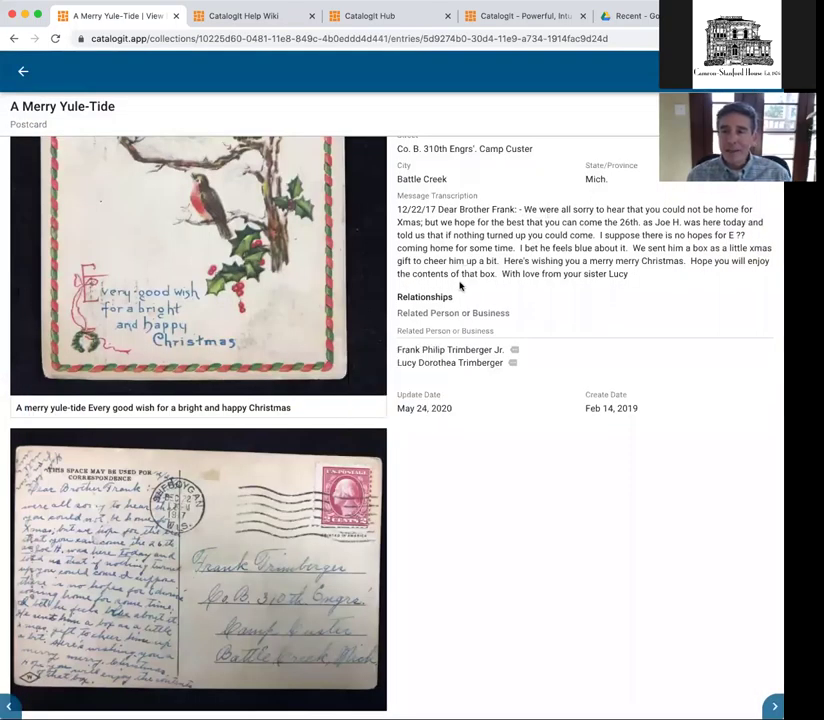
# - Open the profile of the first related person on the postcard and review its life details, related persons and photos
pyautogui.scroll(2, 375, 381)
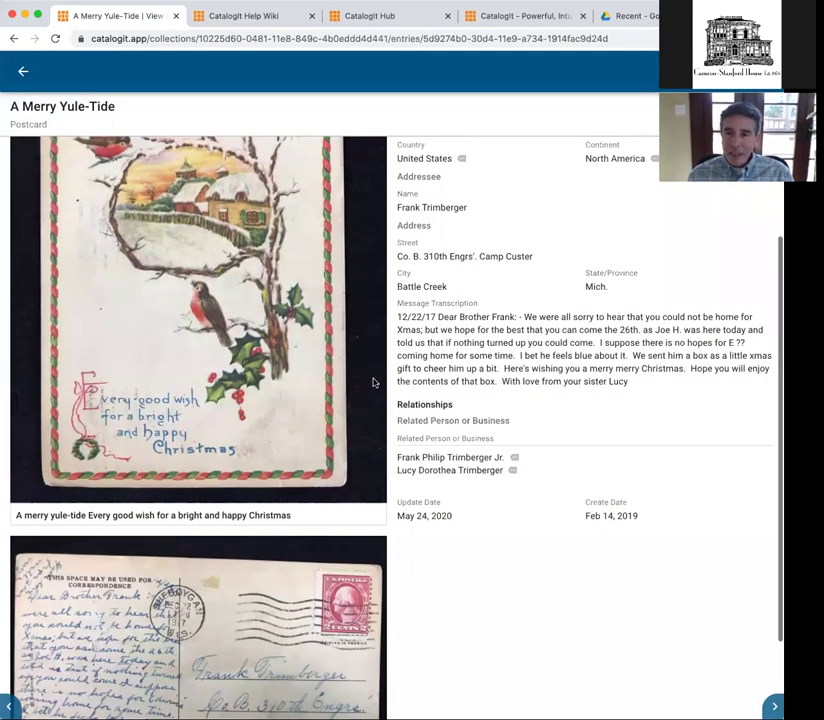
pyautogui.scroll(2, 374, 382)
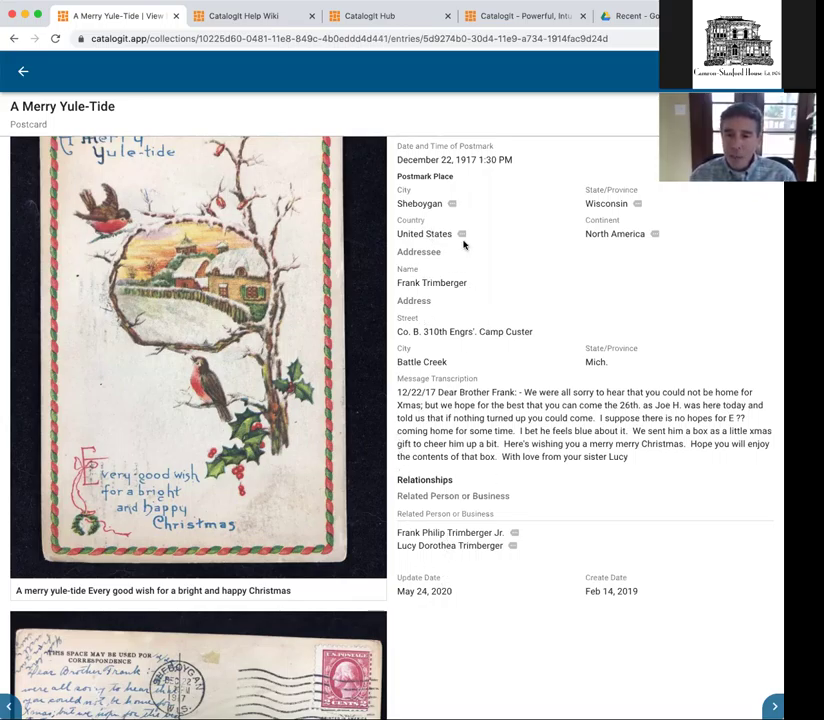
pyautogui.scroll(2, 447, 327)
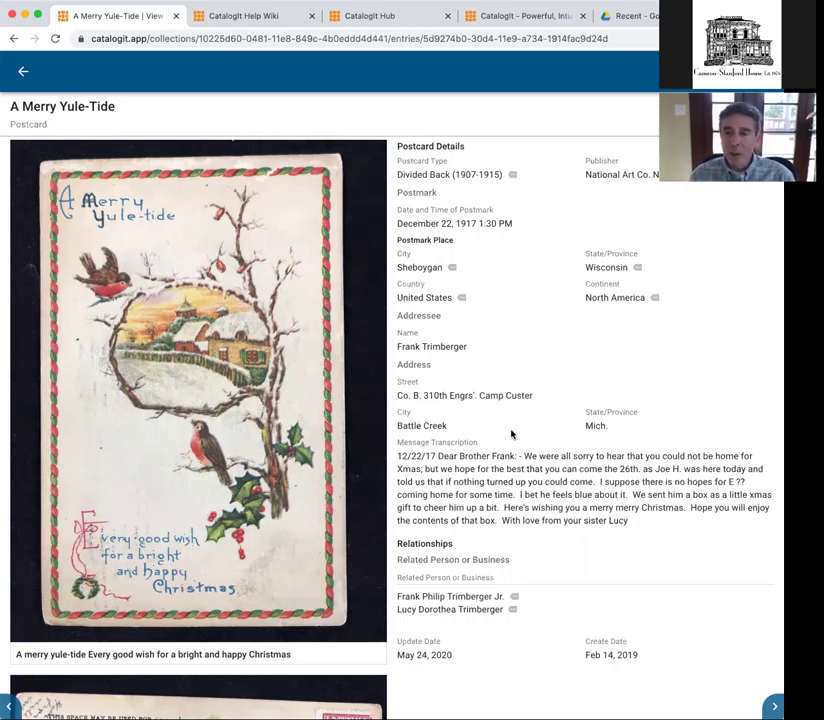
pyautogui.click(443, 597)
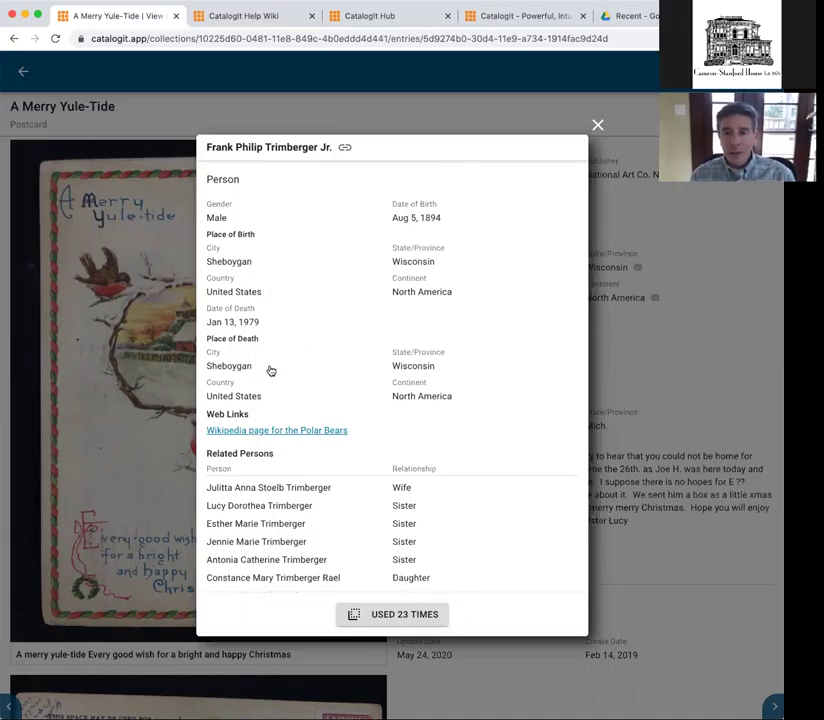
pyautogui.scroll(-2, 258, 380)
pyautogui.scroll(-2, 267, 411)
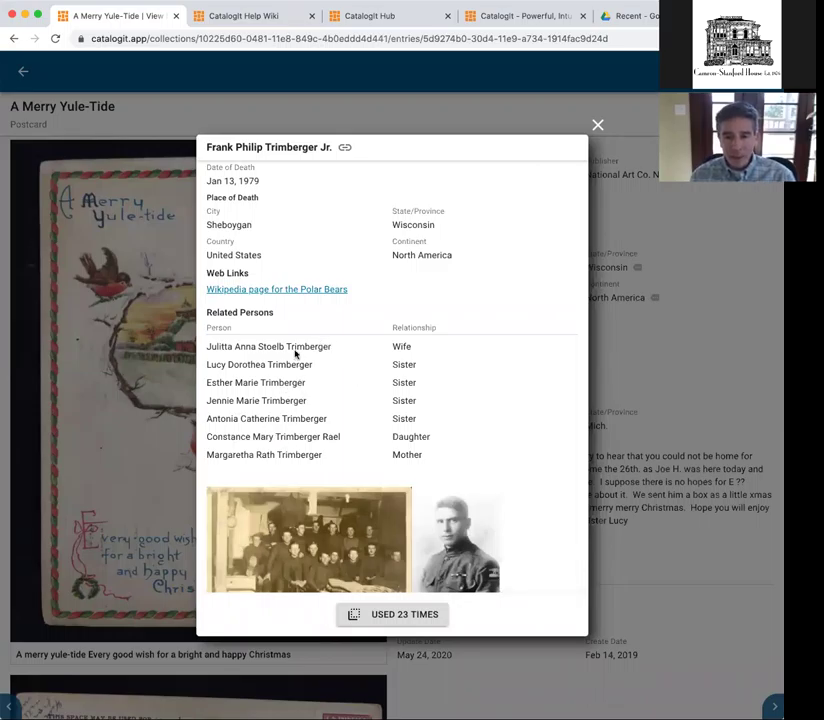
pyautogui.scroll(-1, 393, 302)
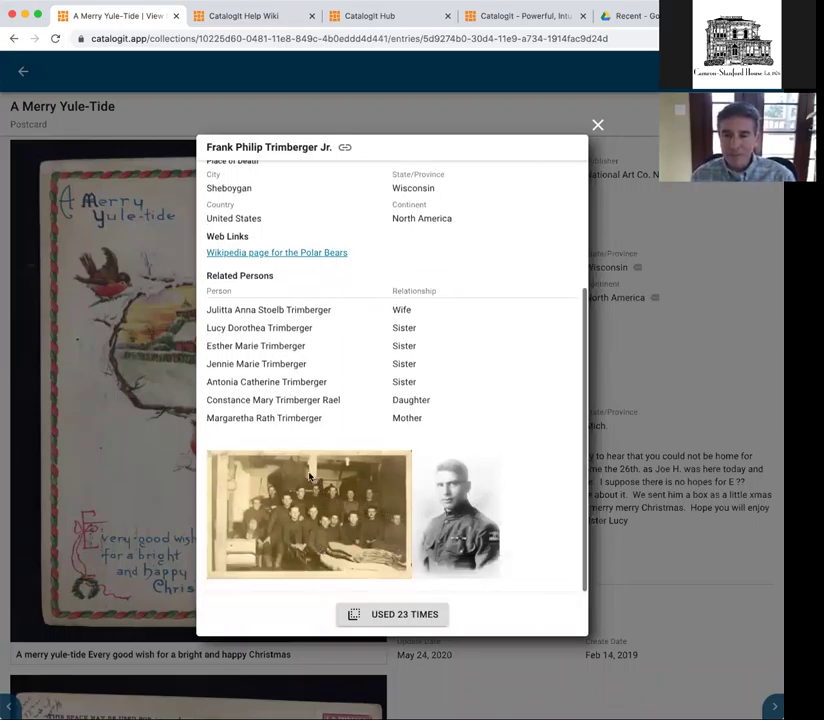
pyautogui.scroll(1, 310, 420)
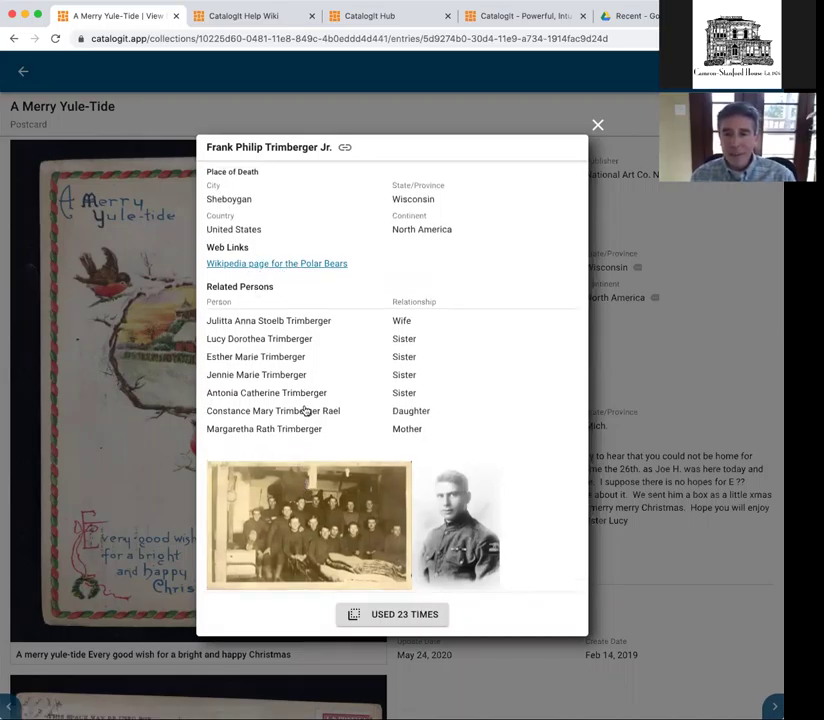
pyautogui.scroll(-1, 330, 480)
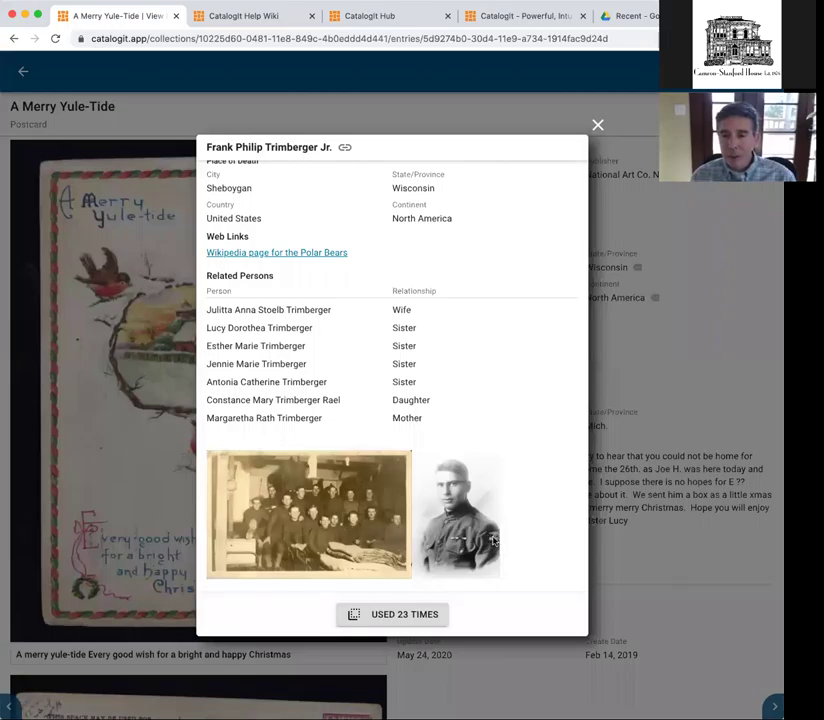
# - Open the person's "Wikipedia page for the Polar Bears" web link and skim the article's introduction and background
pyautogui.click(282, 253)
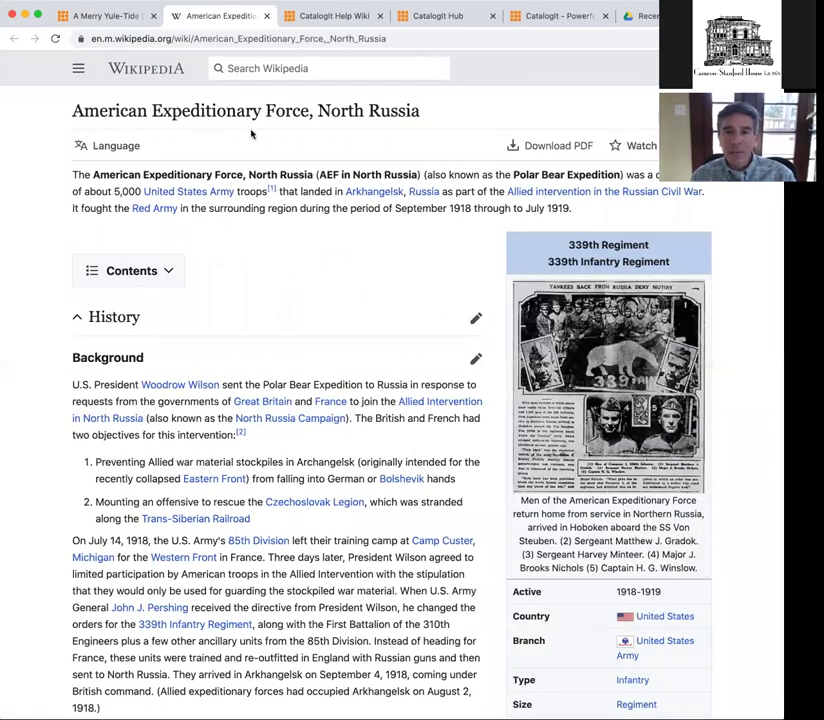
pyautogui.scroll(-1, 243, 325)
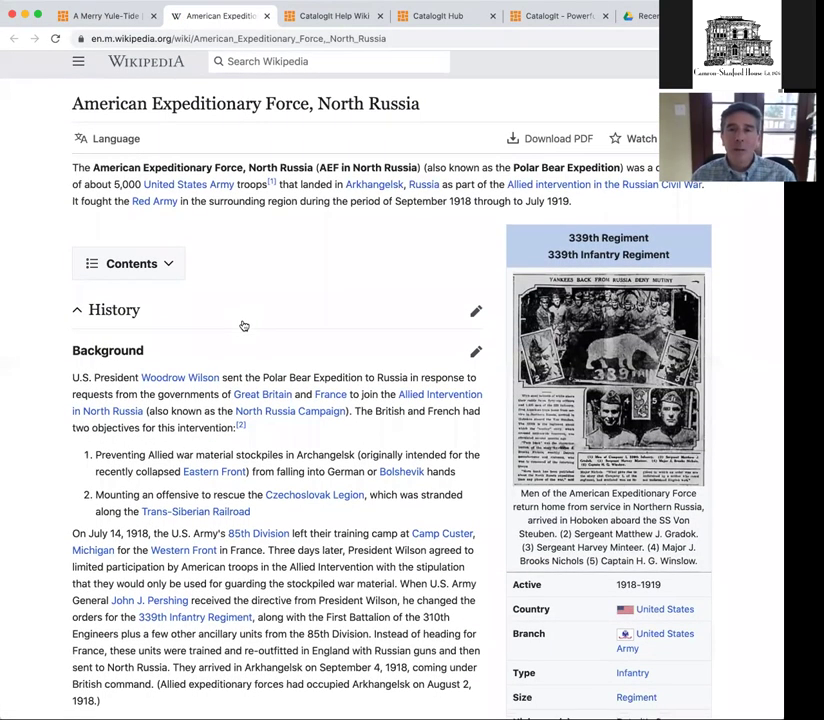
pyautogui.scroll(-3, 243, 325)
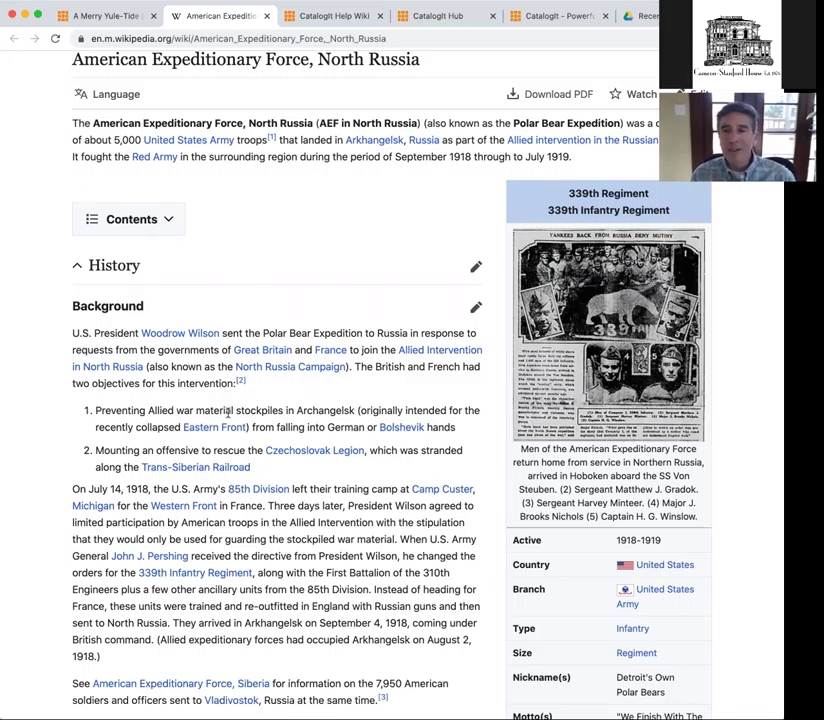
pyautogui.scroll(3, 280, 313)
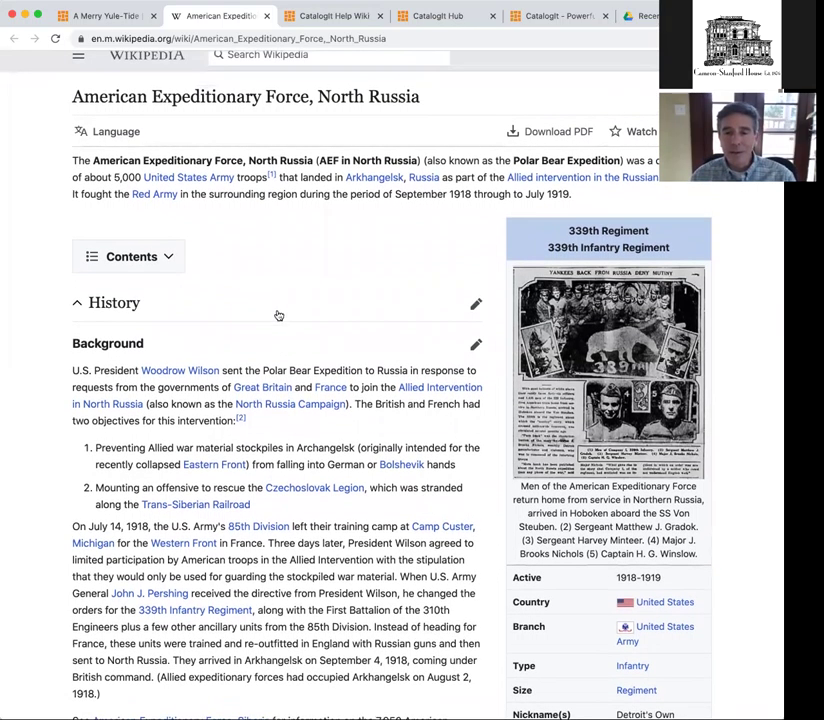
# - Close the Wikipedia article and list all entries that use the profiled person
pyautogui.scroll(1, 191, 156)
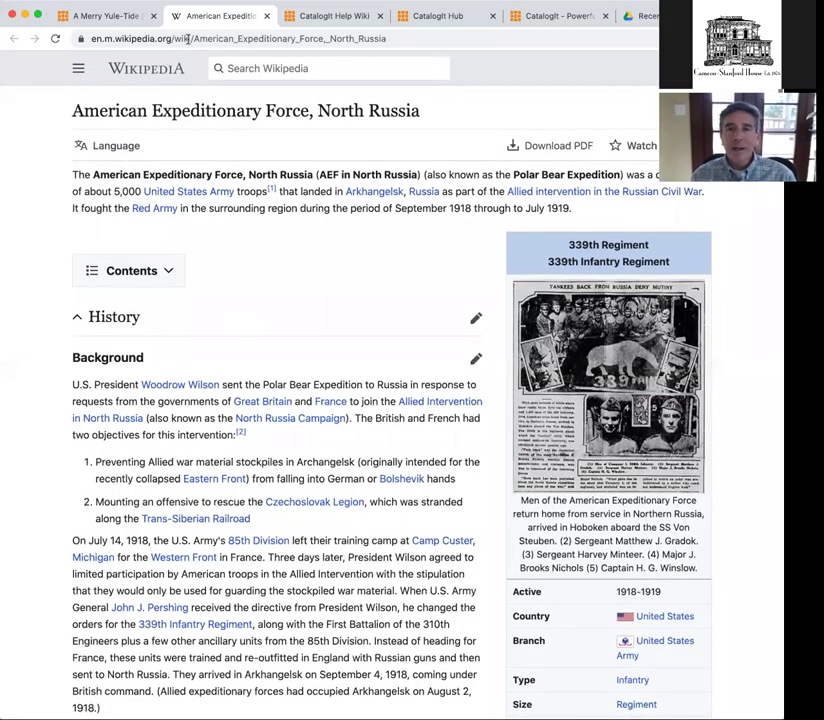
pyautogui.click(123, 15)
pyautogui.middleClick(188, 16)
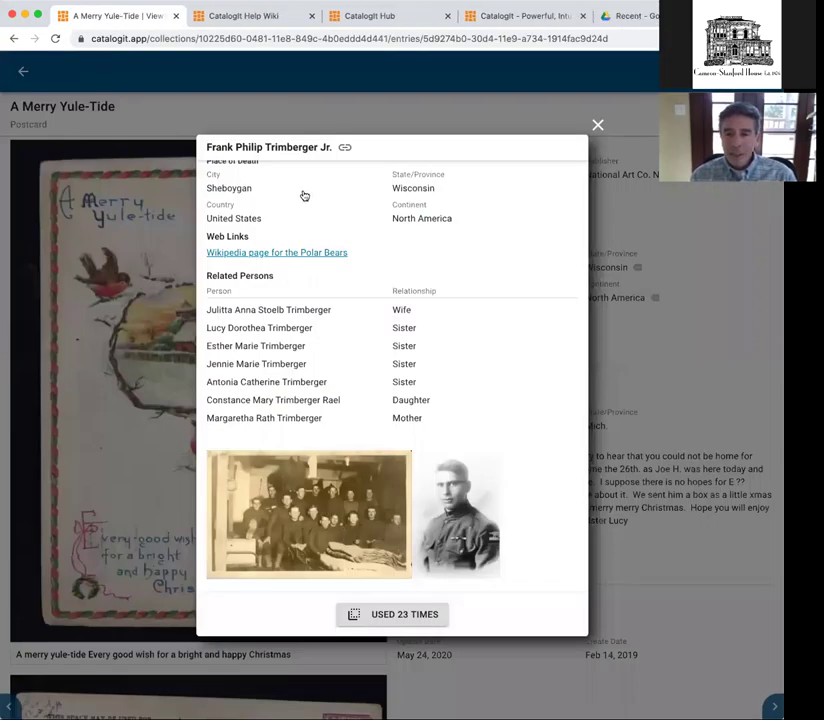
pyautogui.click(384, 615)
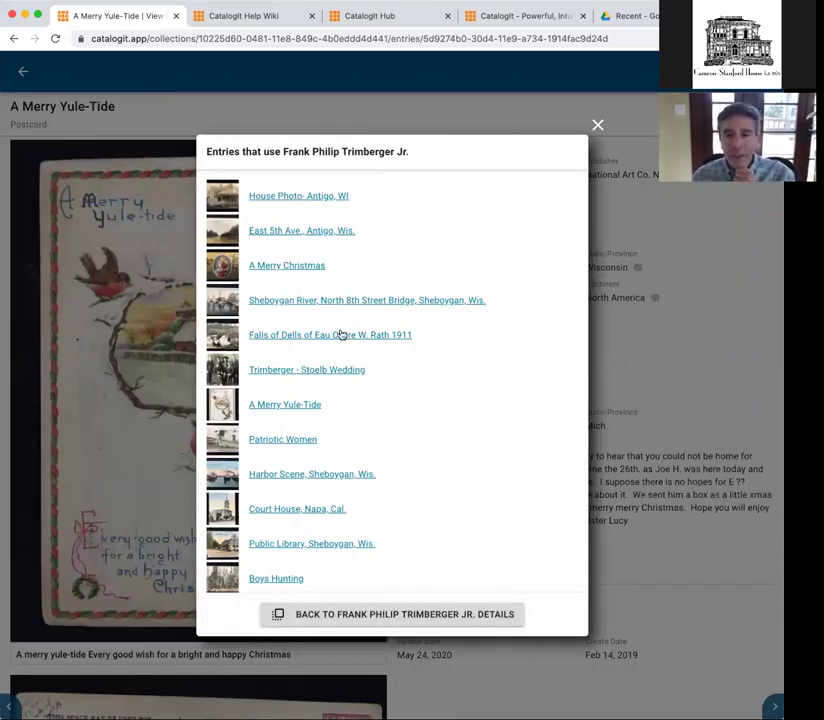
# - Browse the entries linked to the person, view the wedding photograph entry and return to all entries
pyautogui.scroll(-3, 300, 441)
pyautogui.scroll(-3, 300, 441)
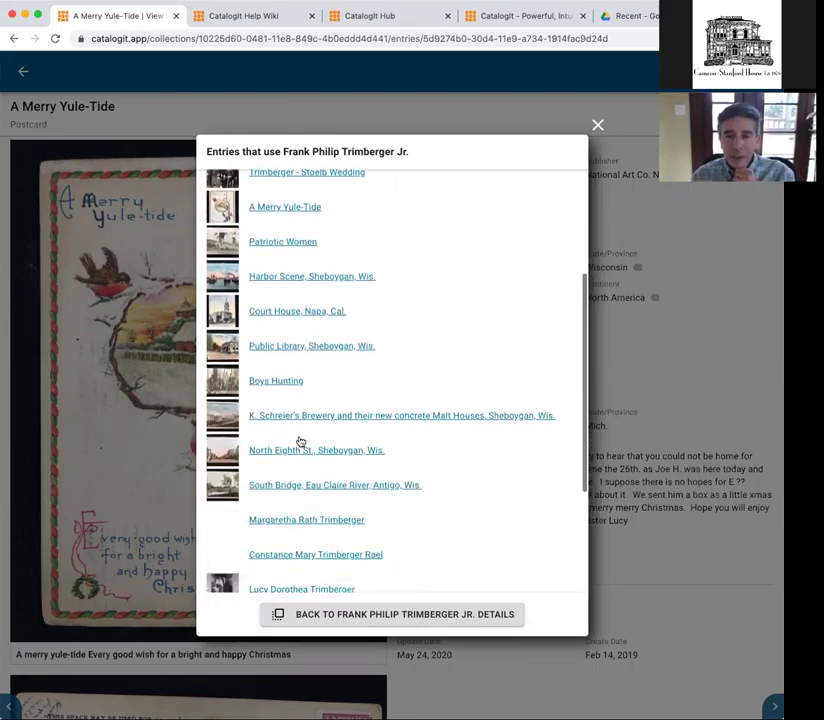
pyautogui.scroll(-3, 282, 530)
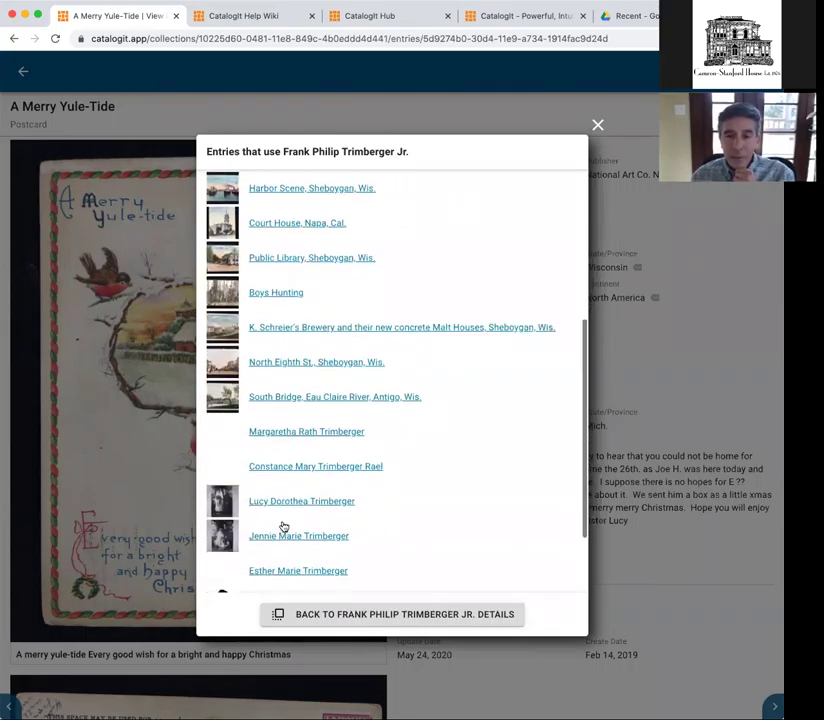
pyautogui.scroll(6, 322, 520)
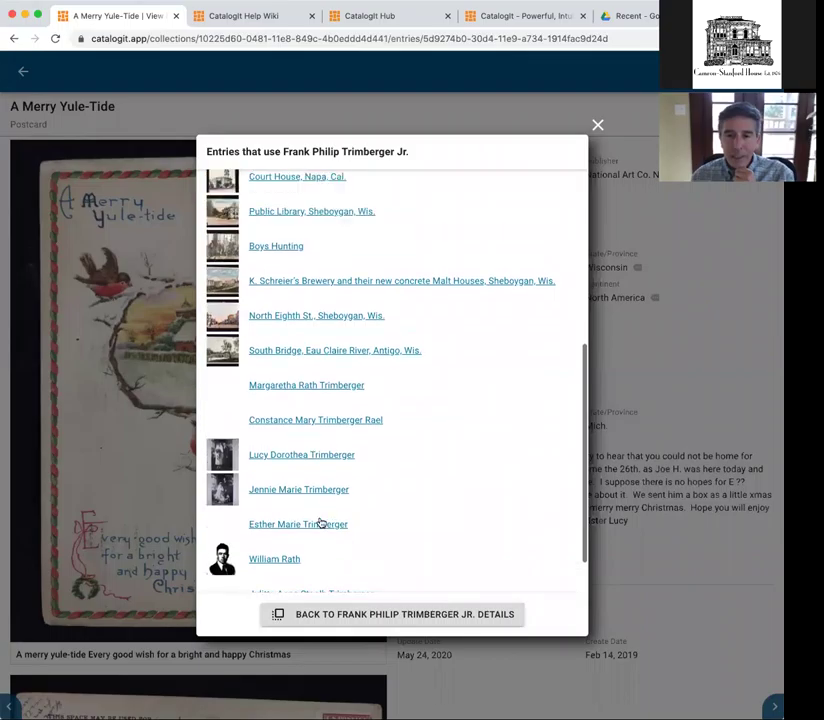
pyautogui.scroll(2, 322, 517)
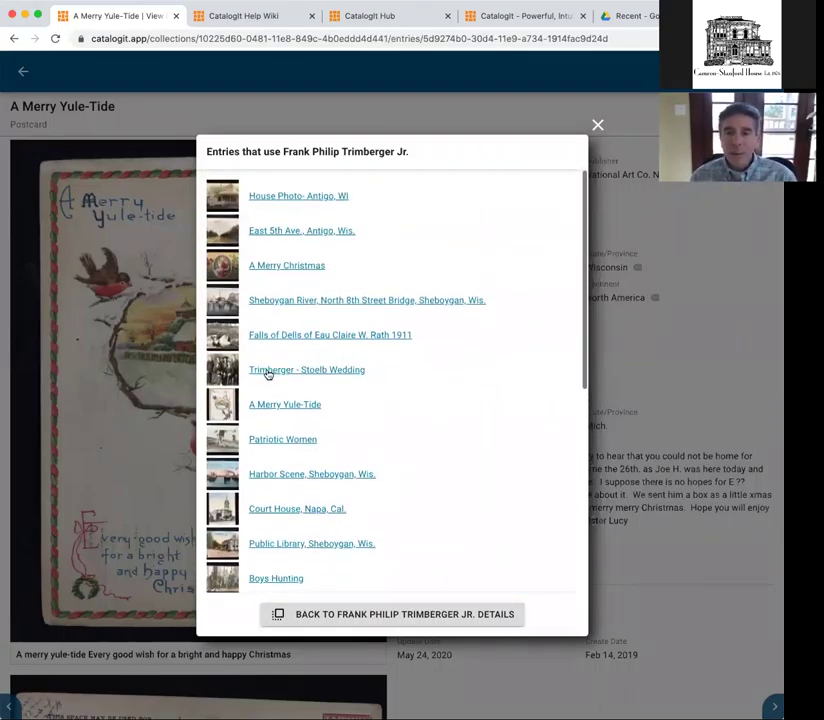
pyautogui.click(268, 370)
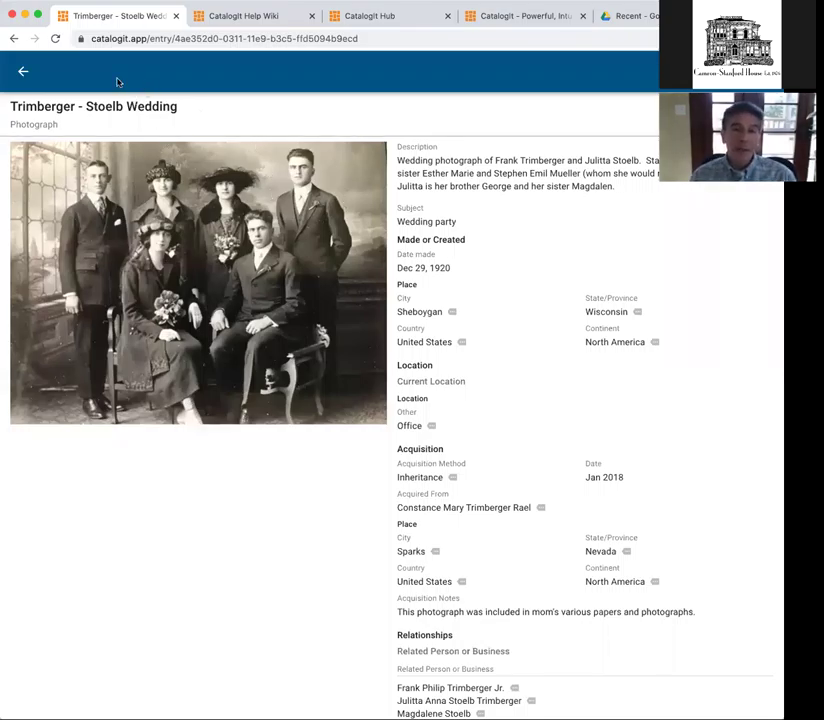
pyautogui.click(20, 74)
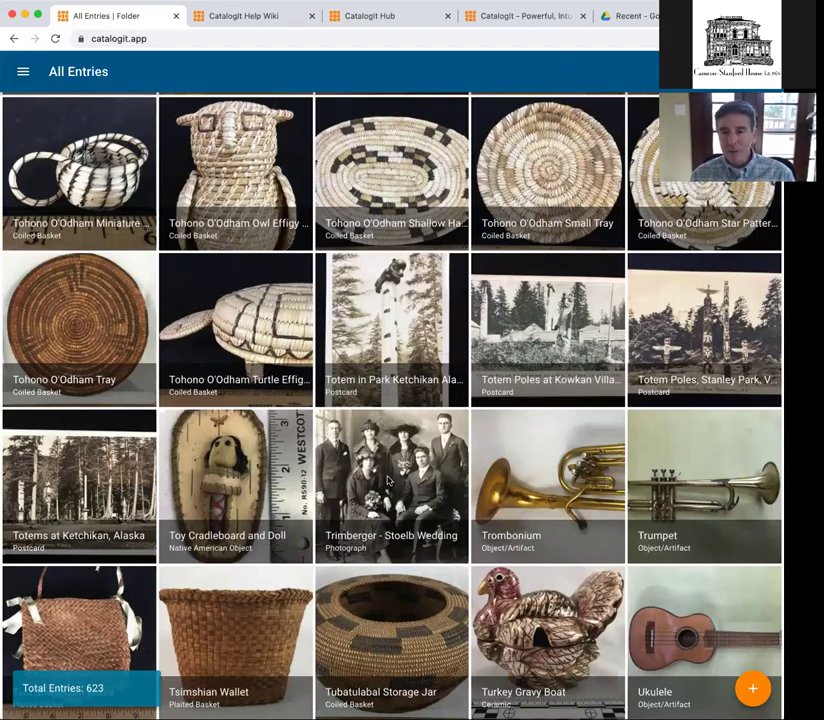
# - Start a new entry with the photo of the blue jar and title it "Blue Glass Cracker Jar"
pyautogui.click(751, 688)
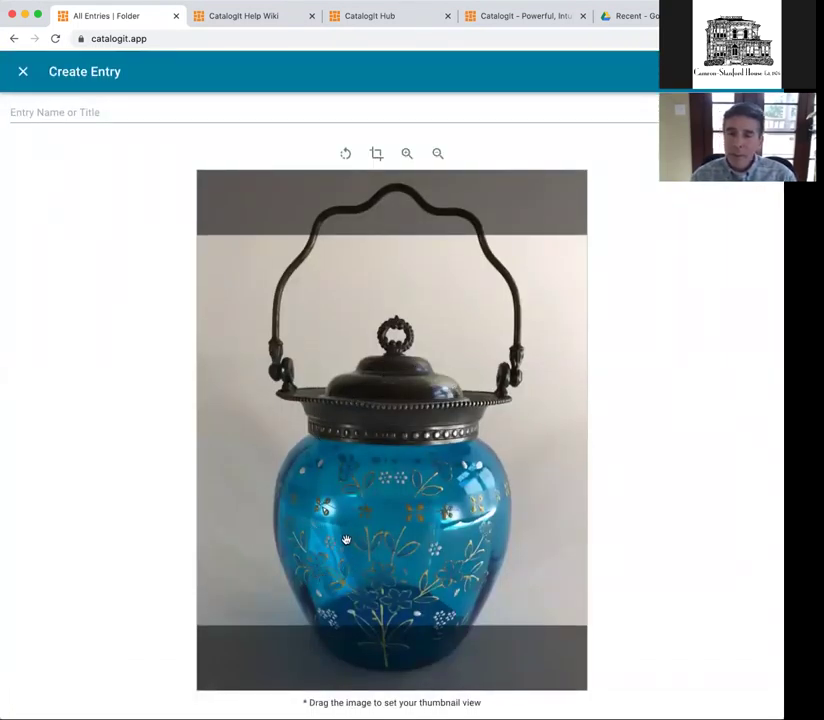
pyautogui.moveTo(346, 540); pyautogui.dragTo(371, 521)
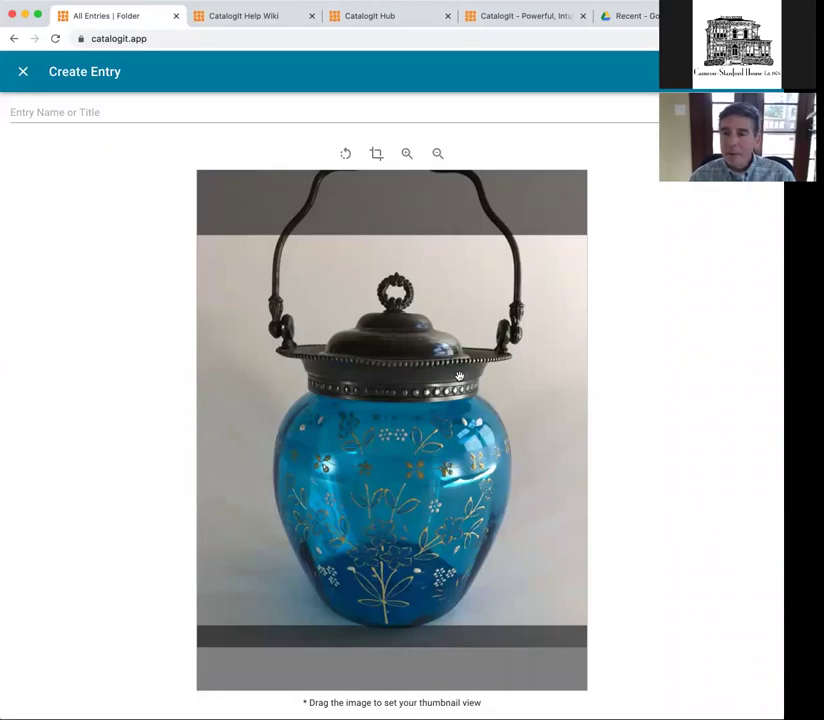
pyautogui.moveTo(472, 385); pyautogui.dragTo(446, 467)
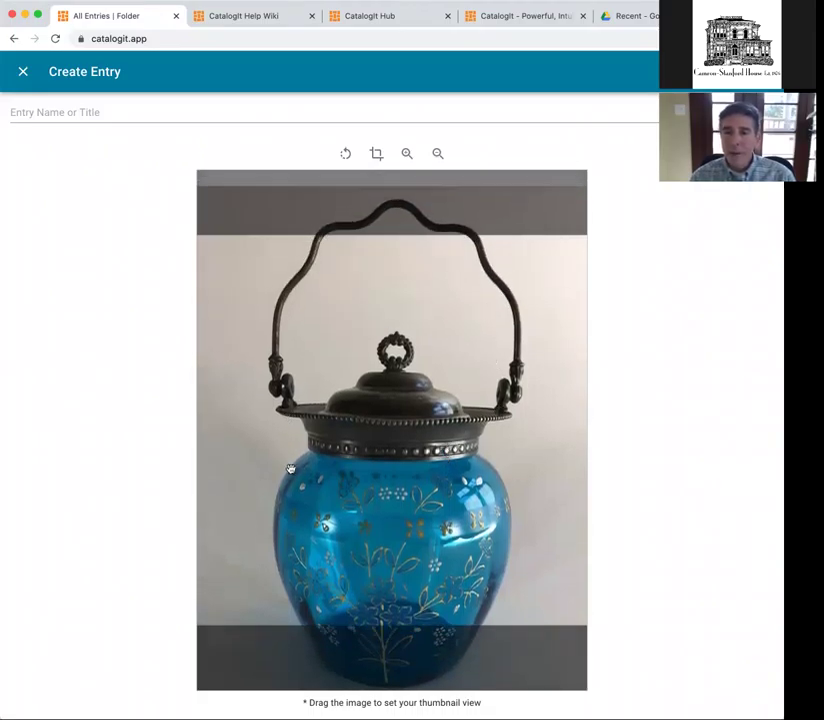
pyautogui.click(122, 111)
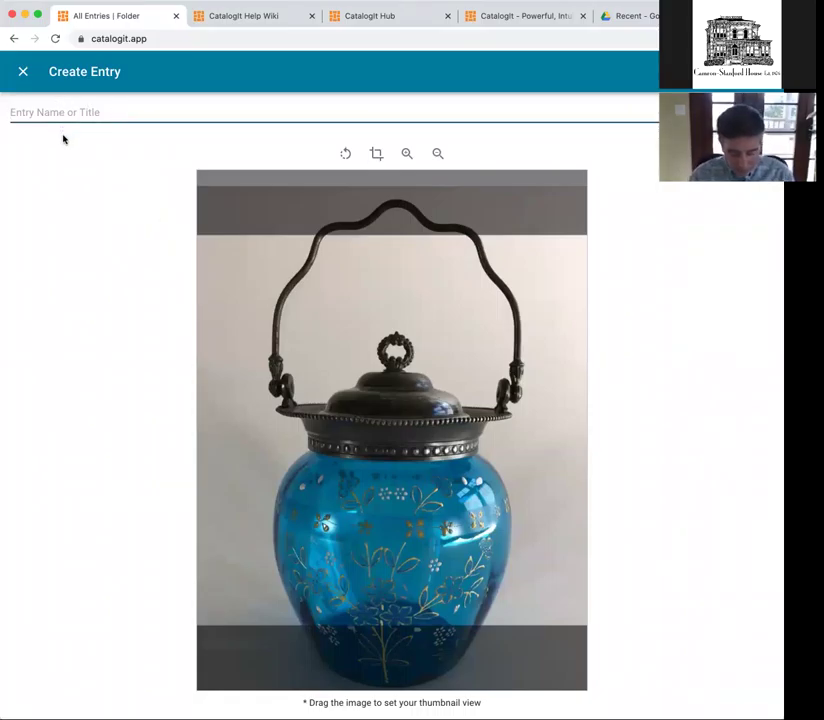
pyautogui.write('Blue Glass Cracker Jar')
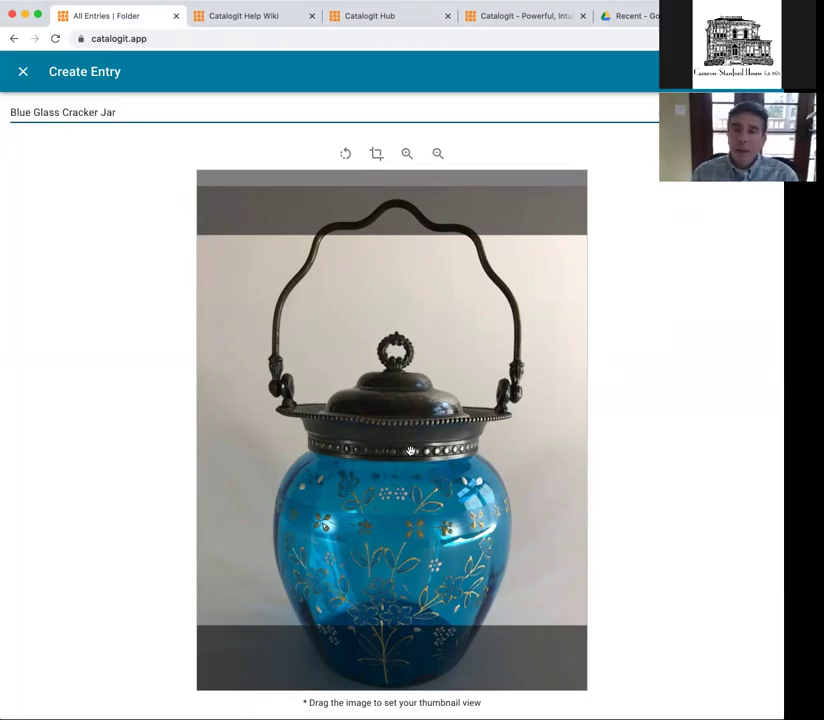
pyautogui.moveTo(394, 465); pyautogui.dragTo(344, 342)
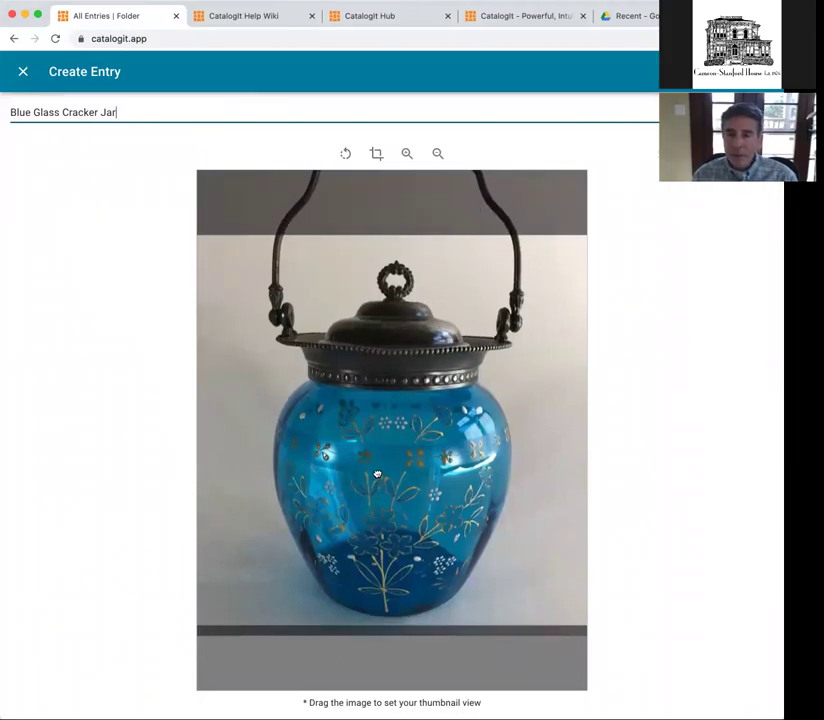
pyautogui.moveTo(377, 481); pyautogui.dragTo(377, 452)
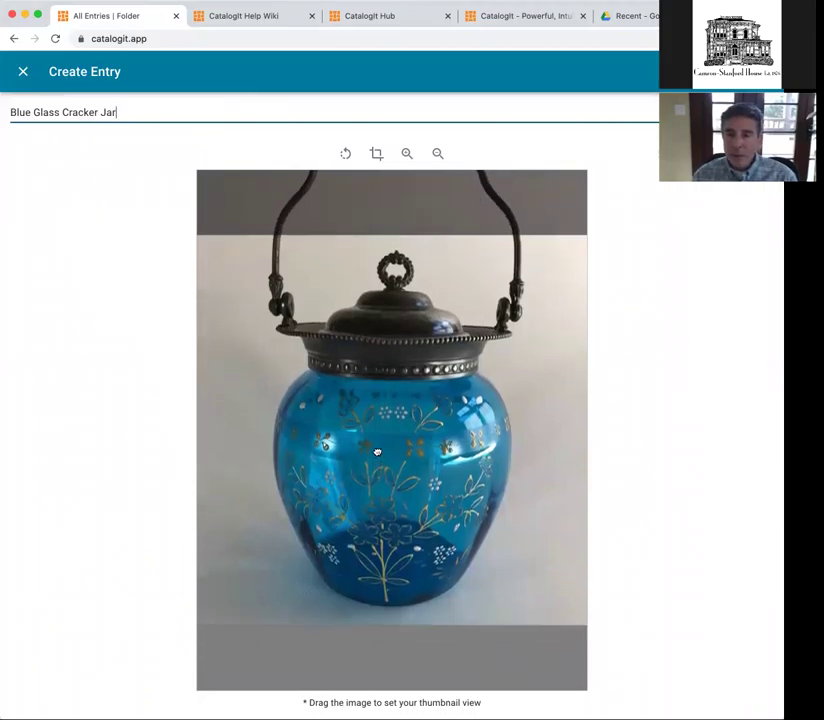
pyautogui.click(373, 159)
pyautogui.moveTo(355, 447); pyautogui.dragTo(361, 419)
pyautogui.moveTo(237, 626); pyautogui.dragTo(218, 670)
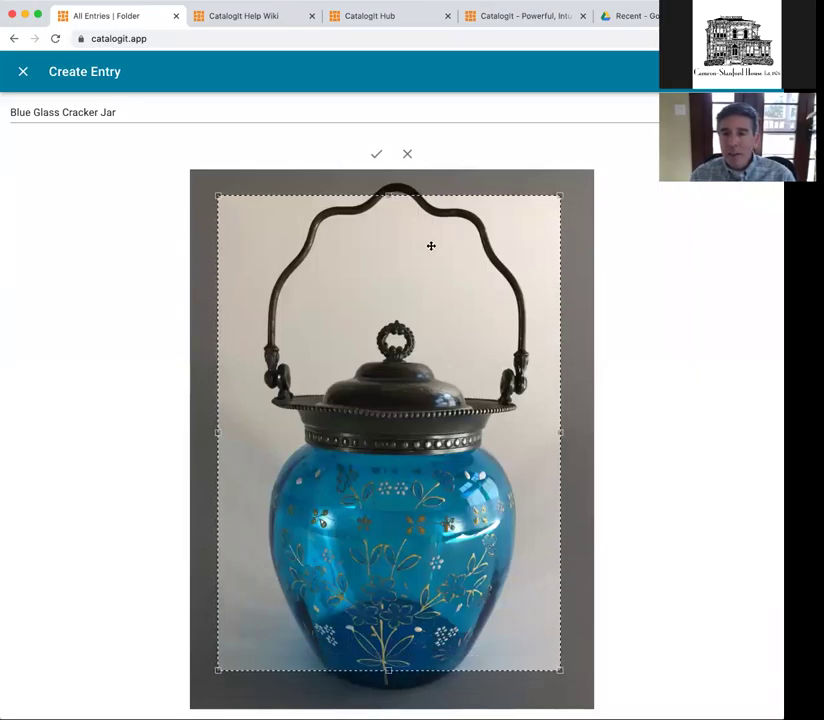
pyautogui.click(407, 153)
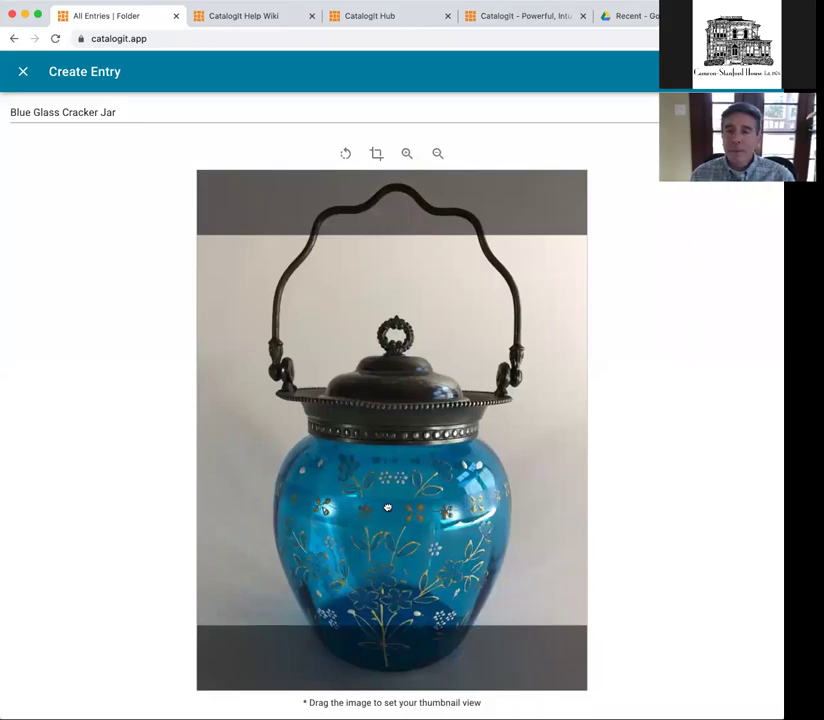
# - Adjust the jar photo's thumbnail view and review the recommended classifications for the new entry
pyautogui.moveTo(434, 318); pyautogui.dragTo(432, 252)
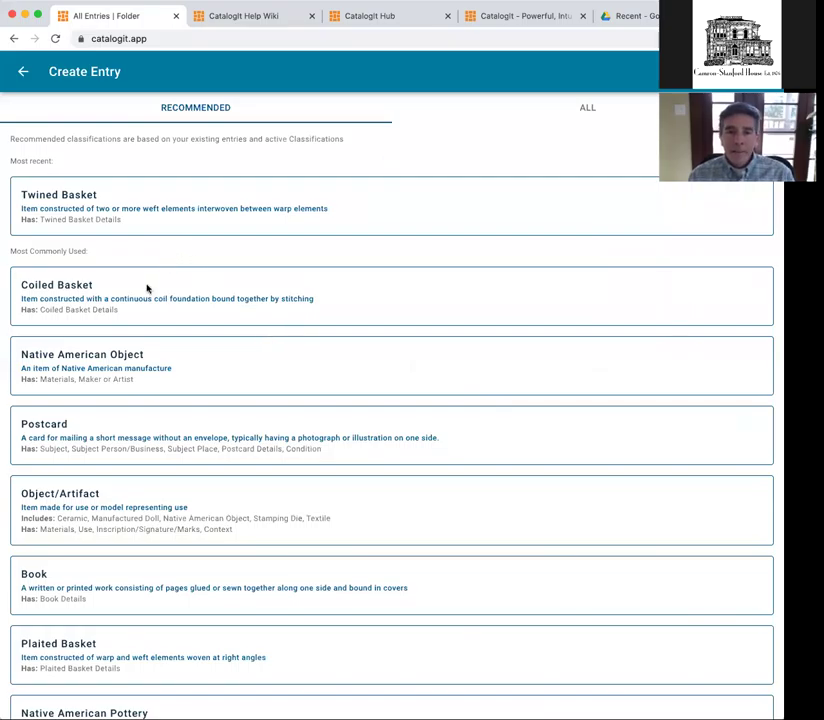
pyautogui.scroll(-2, 147, 287)
pyautogui.scroll(2, 140, 291)
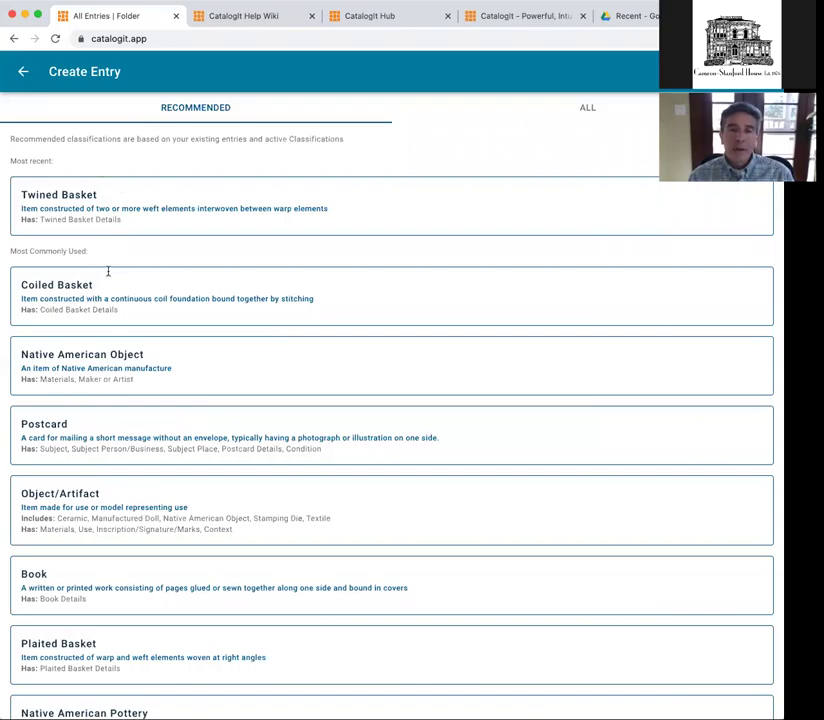
pyautogui.scroll(-4, 117, 496)
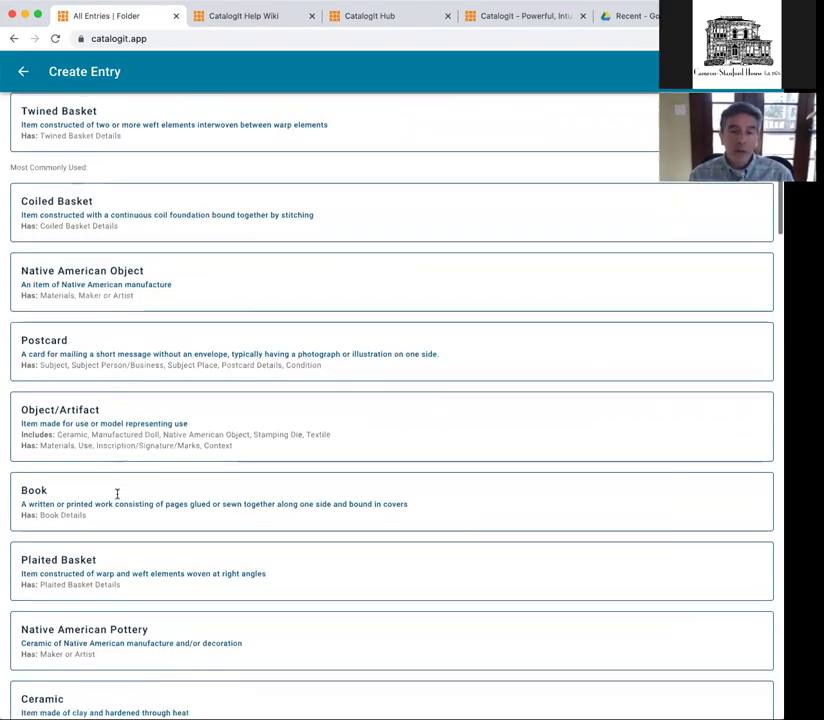
pyautogui.scroll(1, 117, 493)
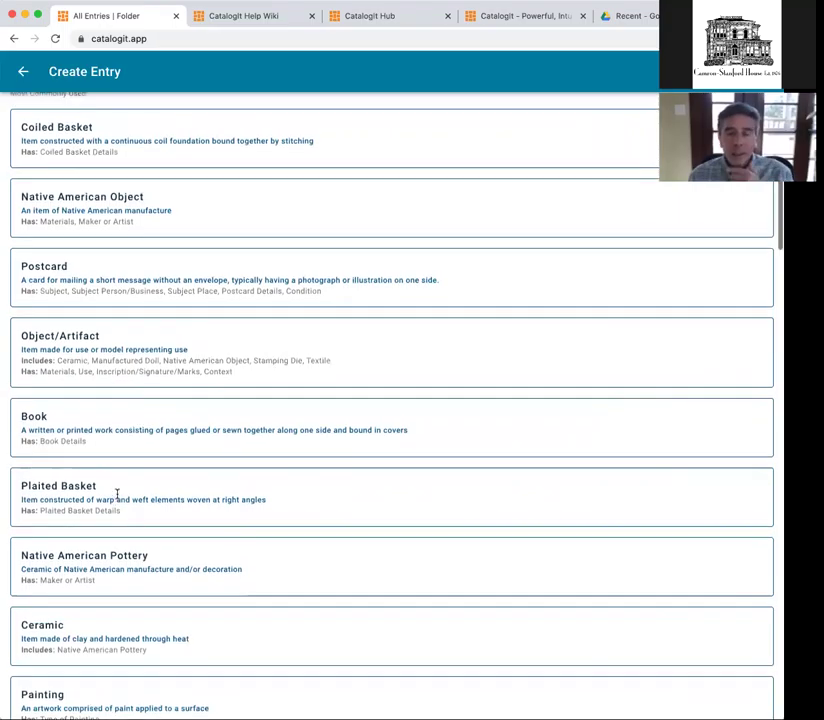
pyautogui.scroll(1, 116, 497)
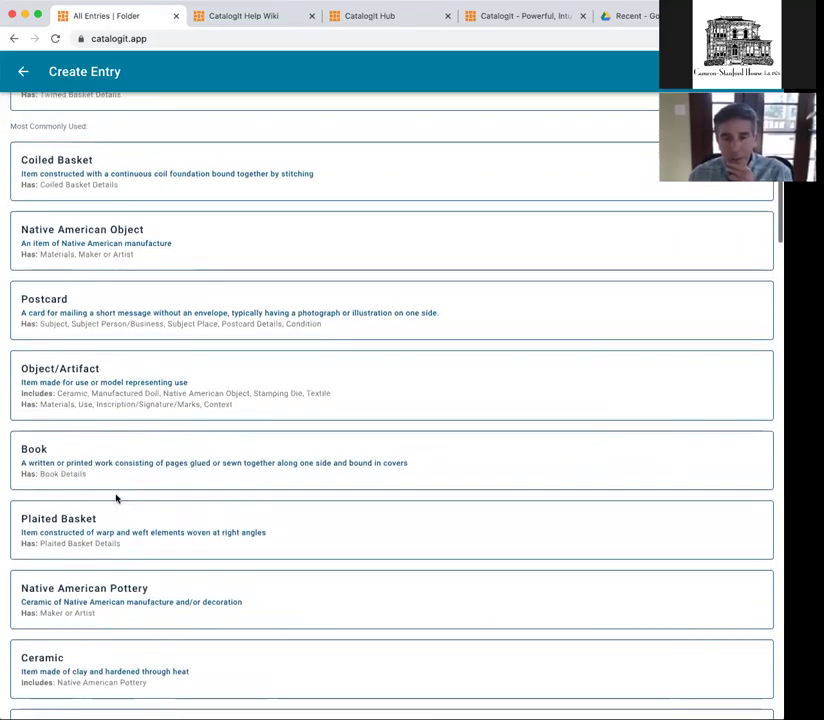
pyautogui.scroll(3, 55, 235)
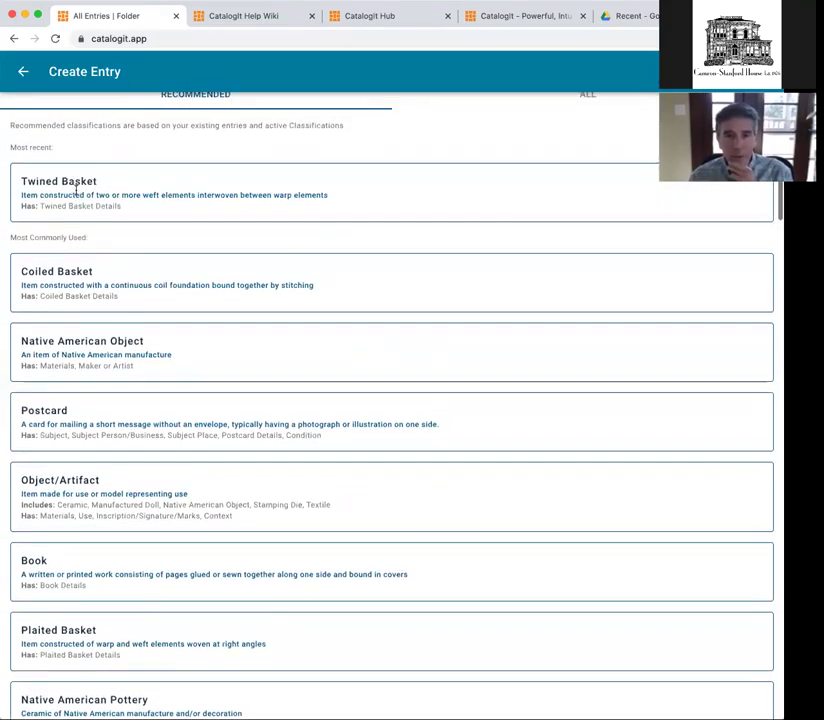
pyautogui.scroll(-2, 230, 368)
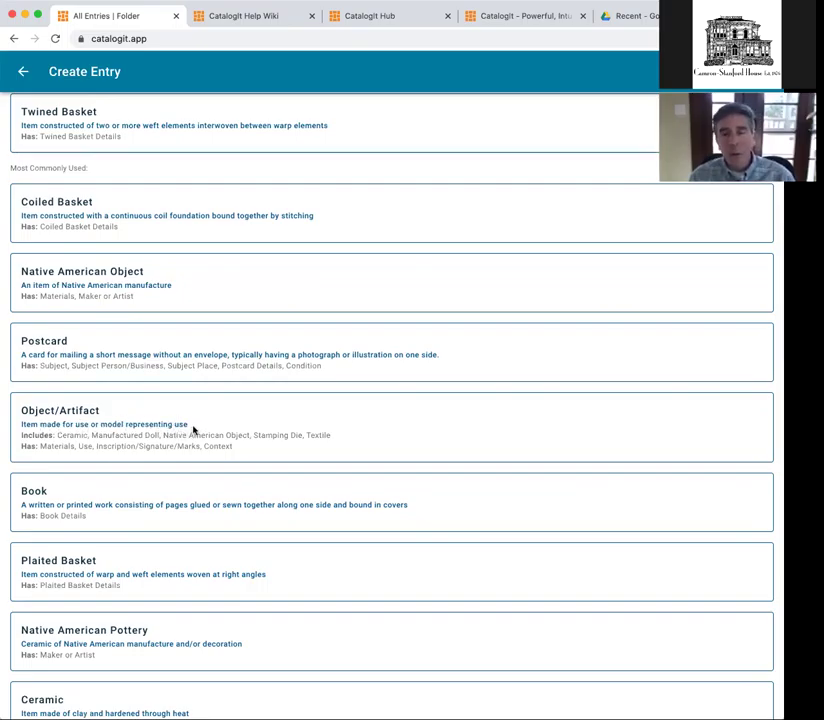
pyautogui.scroll(-1, 193, 429)
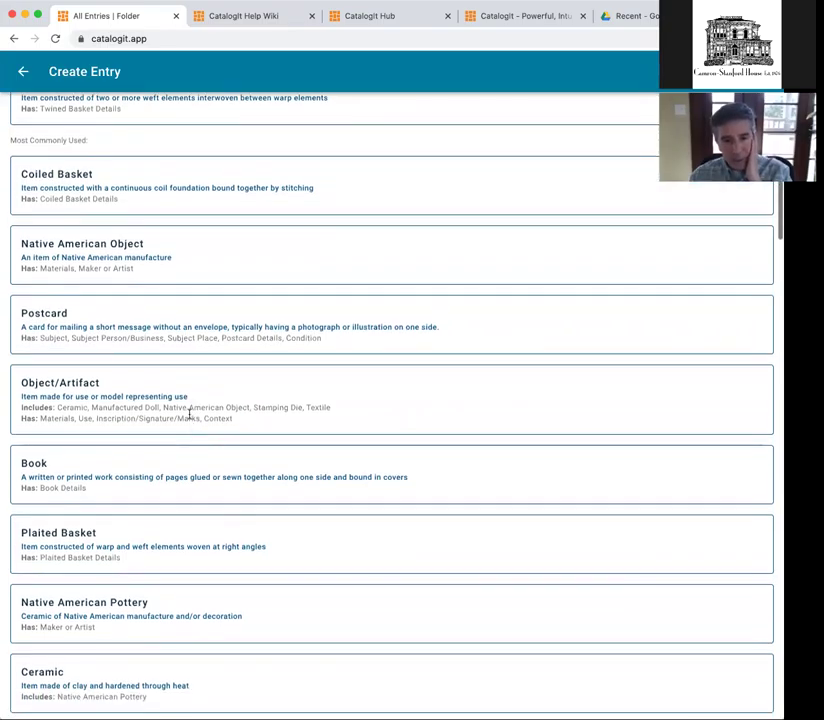
pyautogui.scroll(-1, 162, 403)
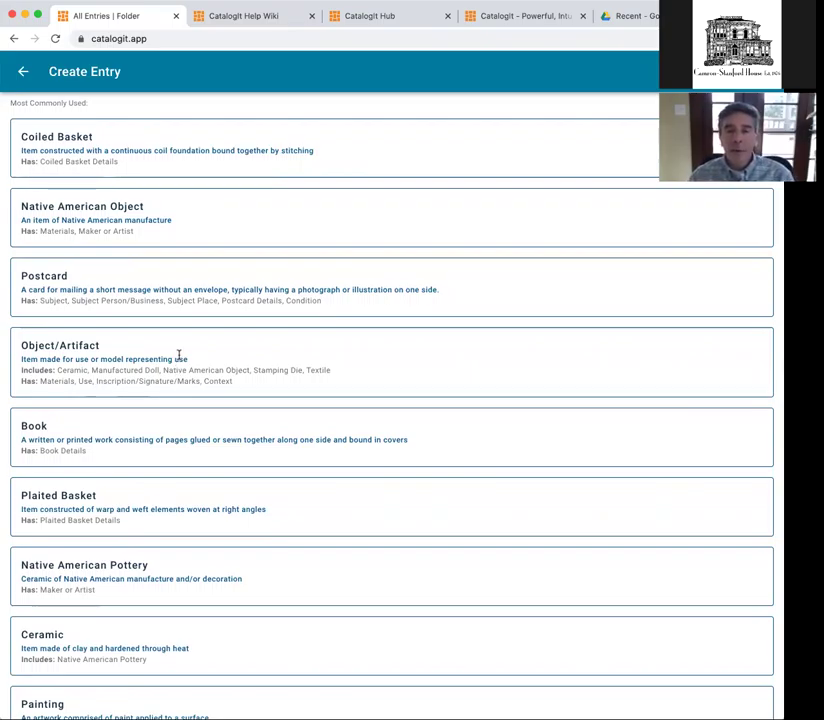
pyautogui.scroll(-1, 179, 354)
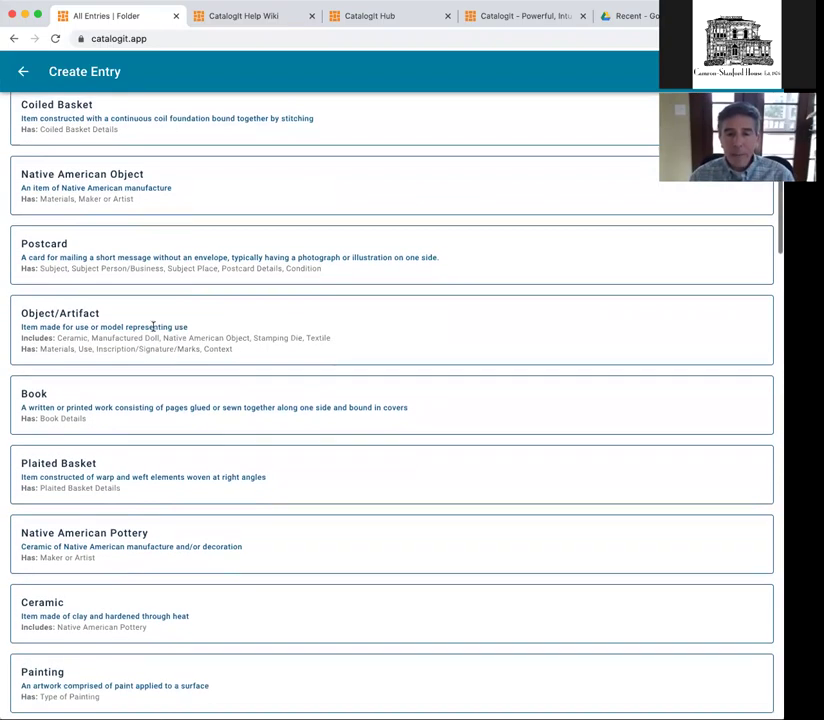
# - Classify the new entry as Object/Artifact without refining it to one of the subtypes
pyautogui.click(66, 324)
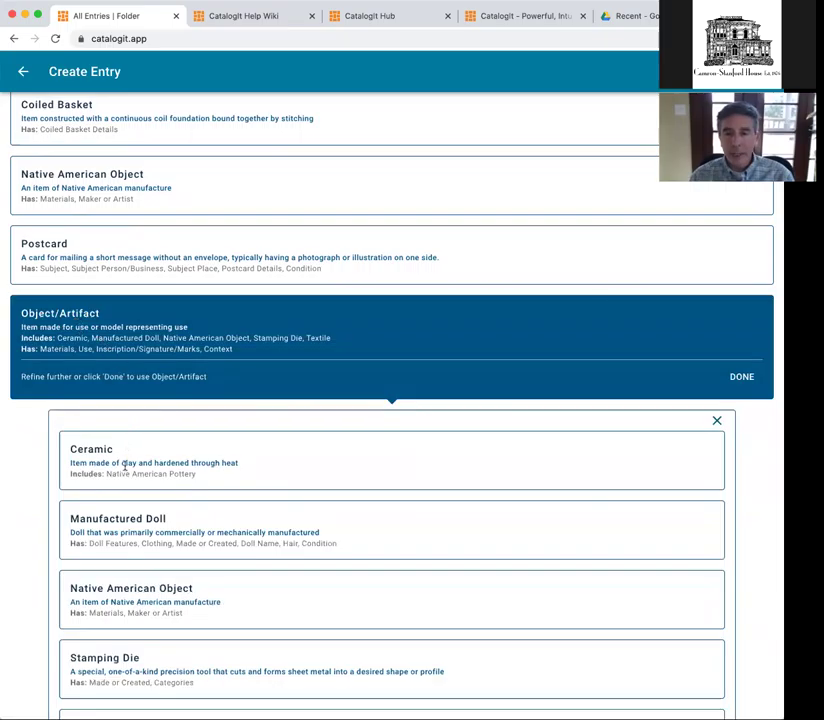
pyautogui.scroll(-2, 159, 560)
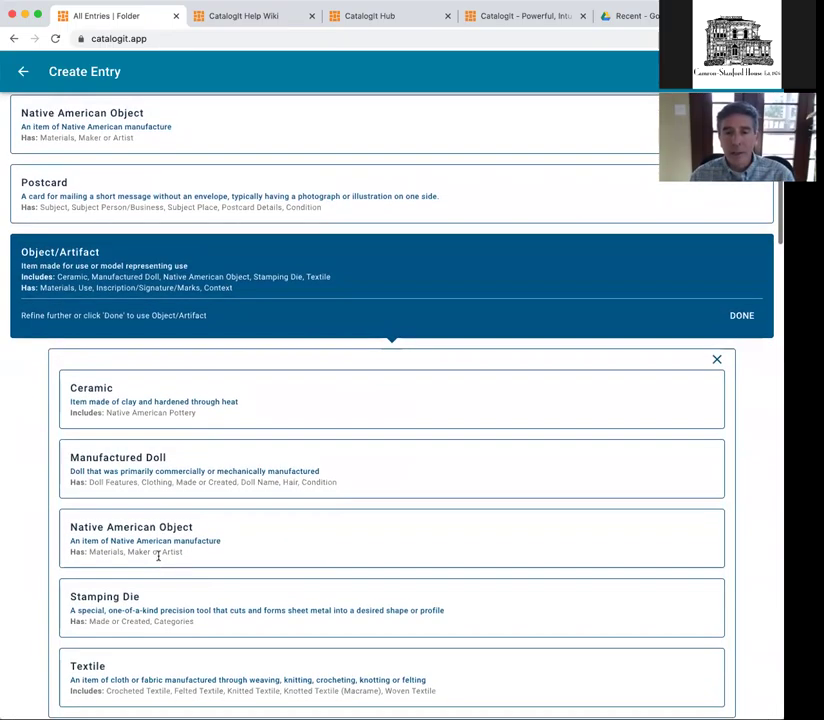
pyautogui.scroll(4, 252, 476)
pyautogui.scroll(-1, 240, 432)
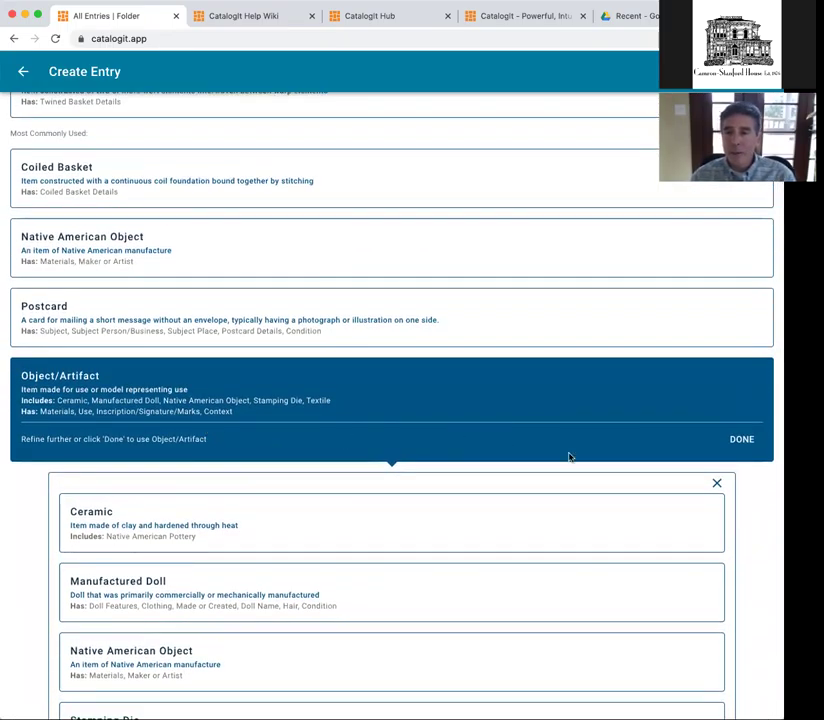
pyautogui.click(737, 438)
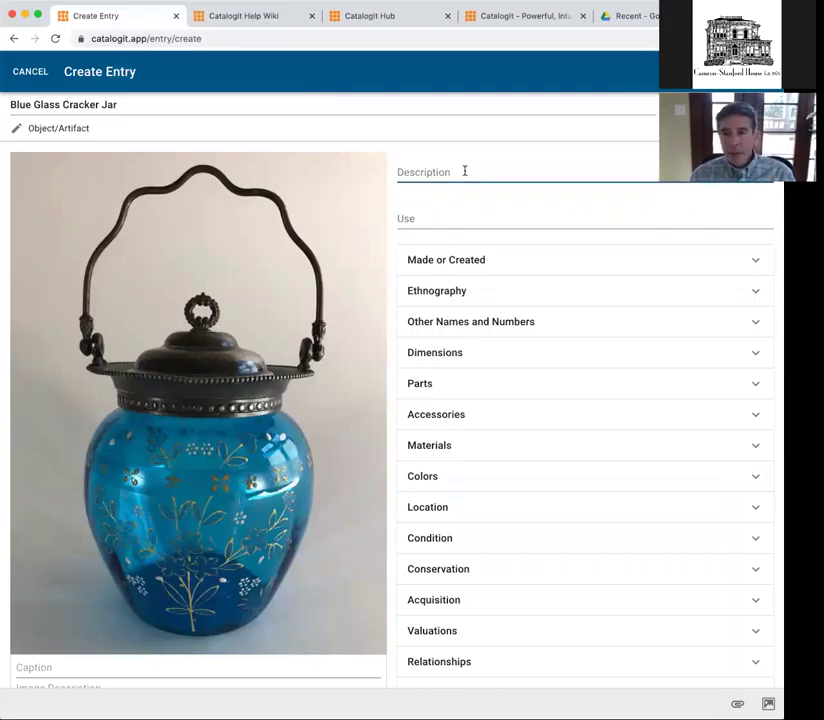
# - Look over the new entry's image fields and information sections, including the Description and Use fields
pyautogui.scroll(-3, 300, 400)
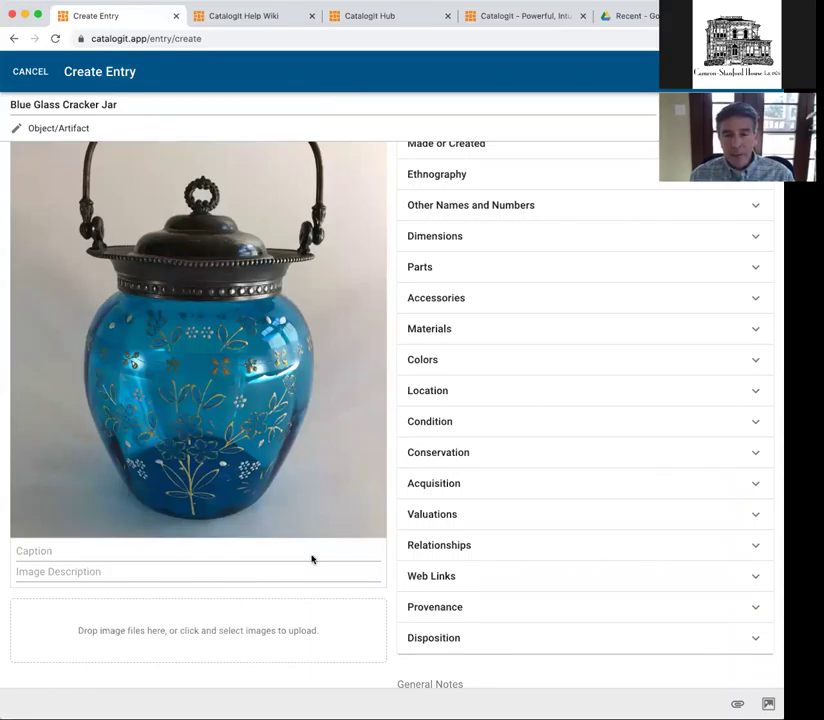
pyautogui.scroll(1, 319, 438)
pyautogui.scroll(3, 319, 438)
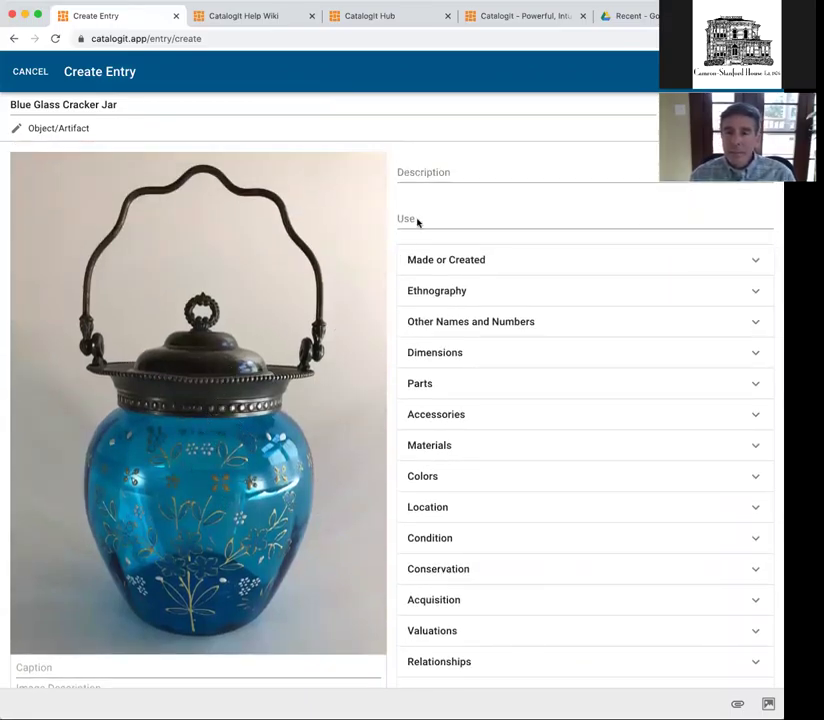
pyautogui.click(440, 171)
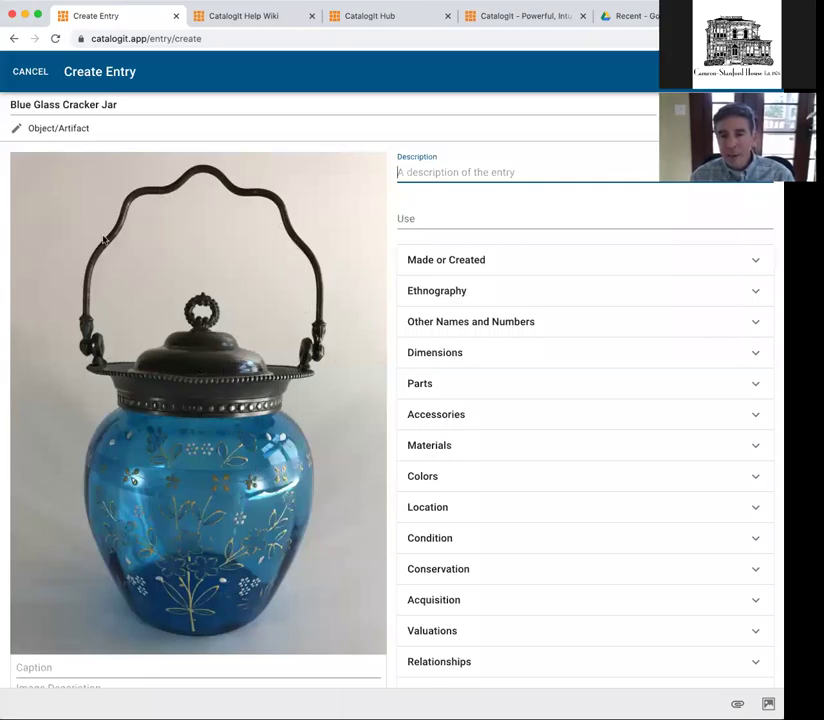
pyautogui.click(476, 210)
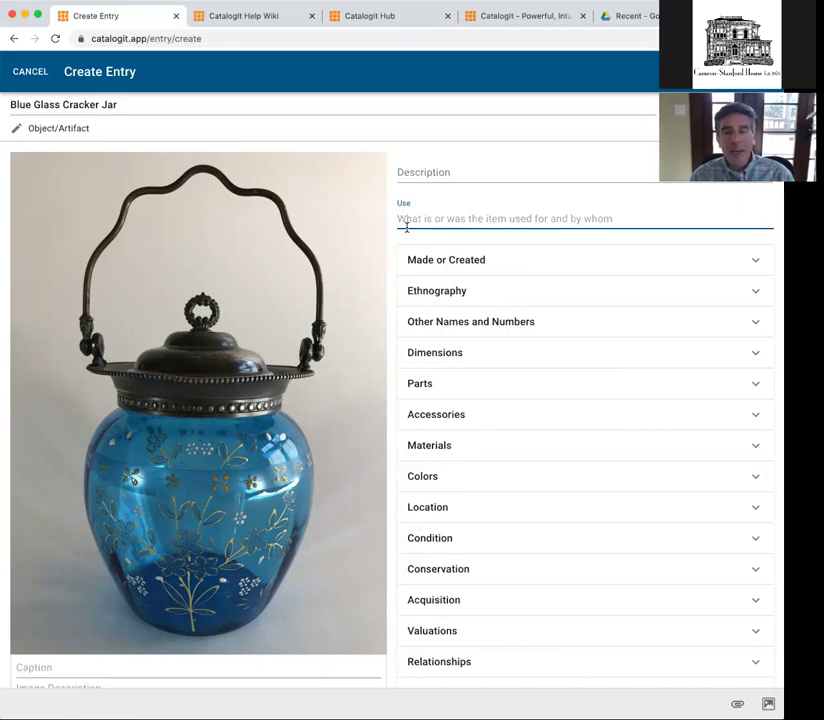
# - Set the jar's creation date to circa 1885 in the Made or Created details
pyautogui.click(469, 262)
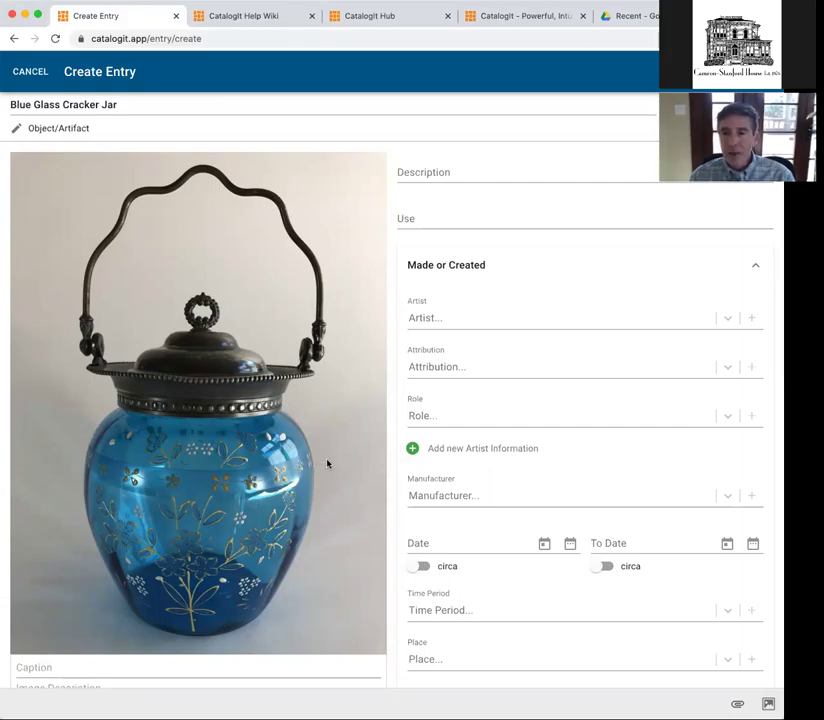
pyautogui.scroll(-2, 327, 463)
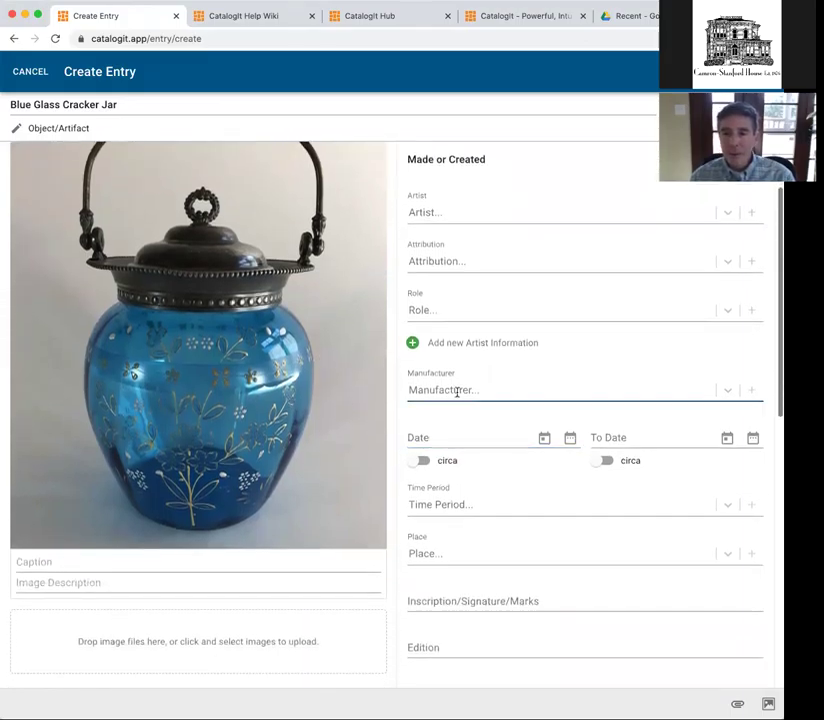
pyautogui.click(470, 437)
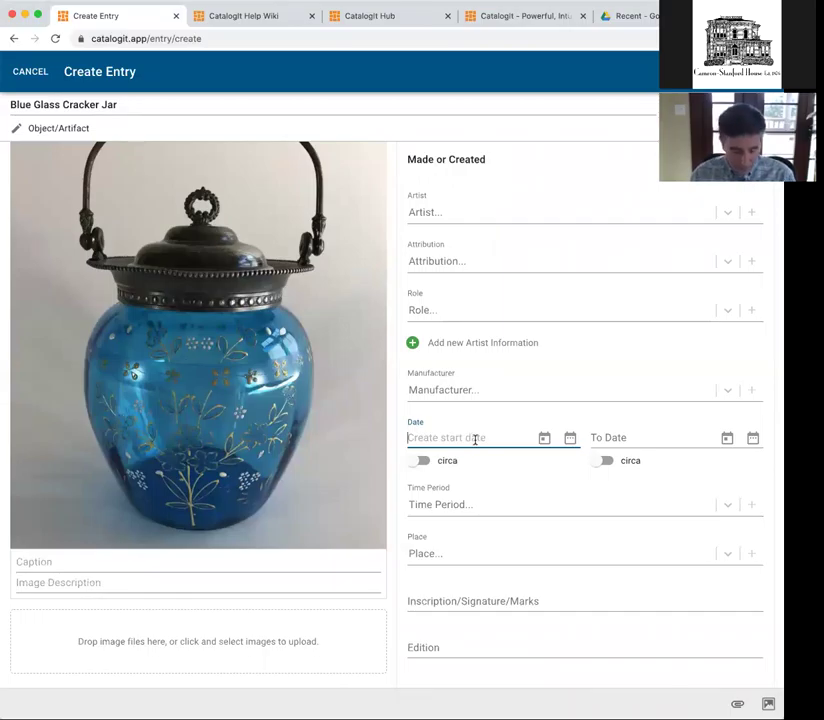
pyautogui.write('1885')
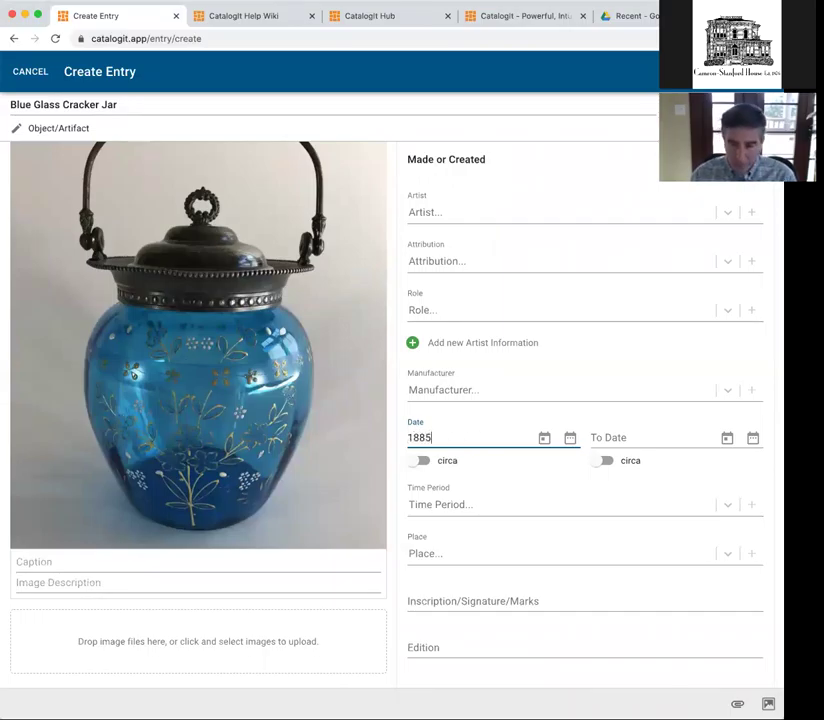
pyautogui.click(425, 462)
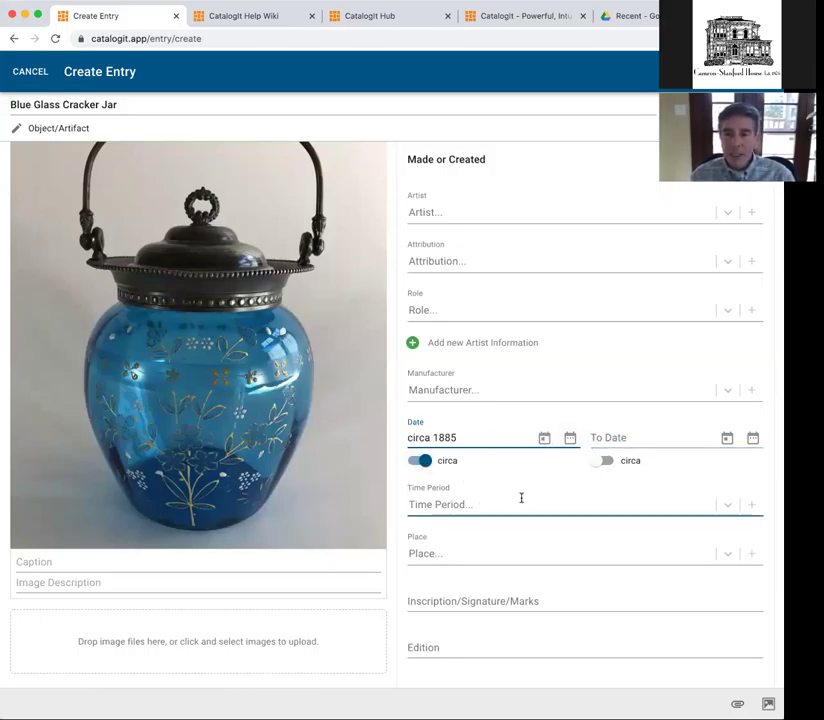
# - Review the remaining information sections, expand Relationships and look at the available related persons and businesses
pyautogui.scroll(-3, 493, 467)
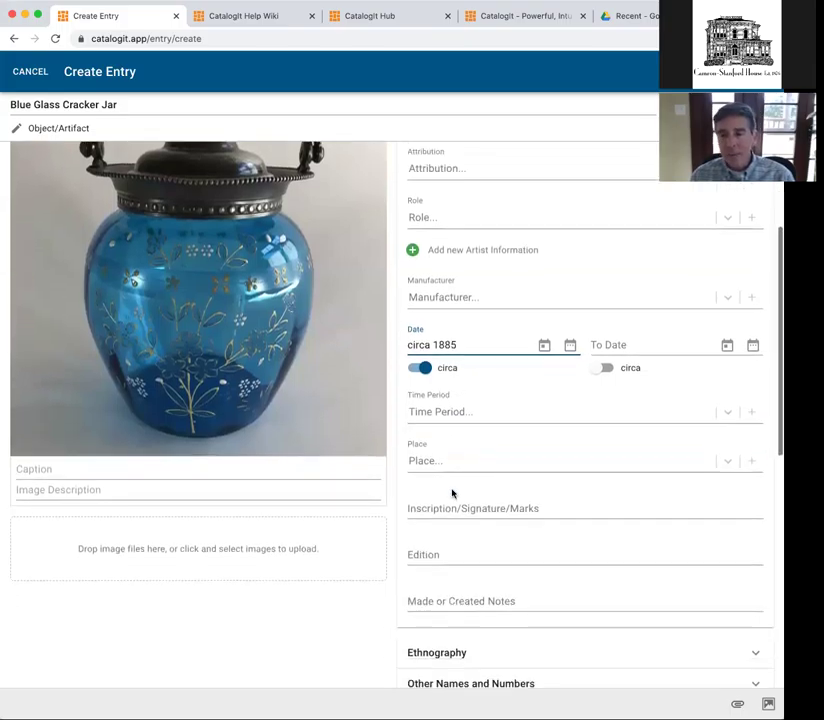
pyautogui.scroll(-3, 477, 434)
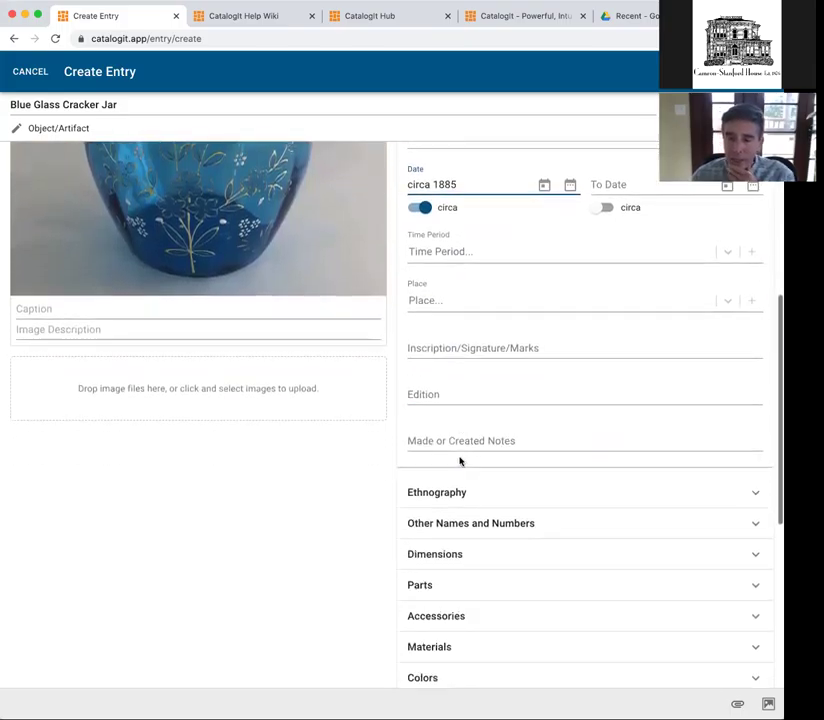
pyautogui.scroll(-5, 460, 462)
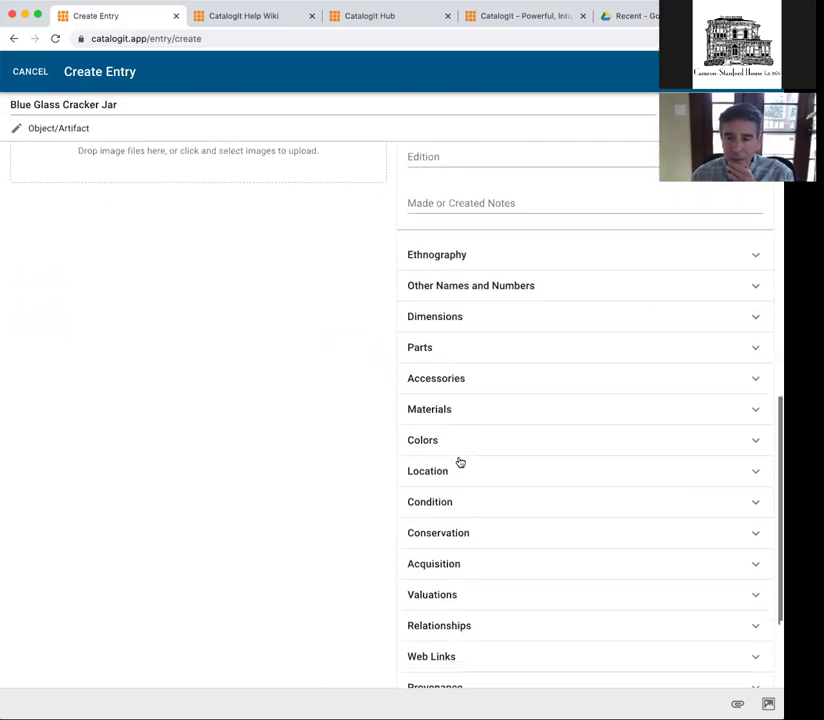
pyautogui.scroll(-2, 459, 462)
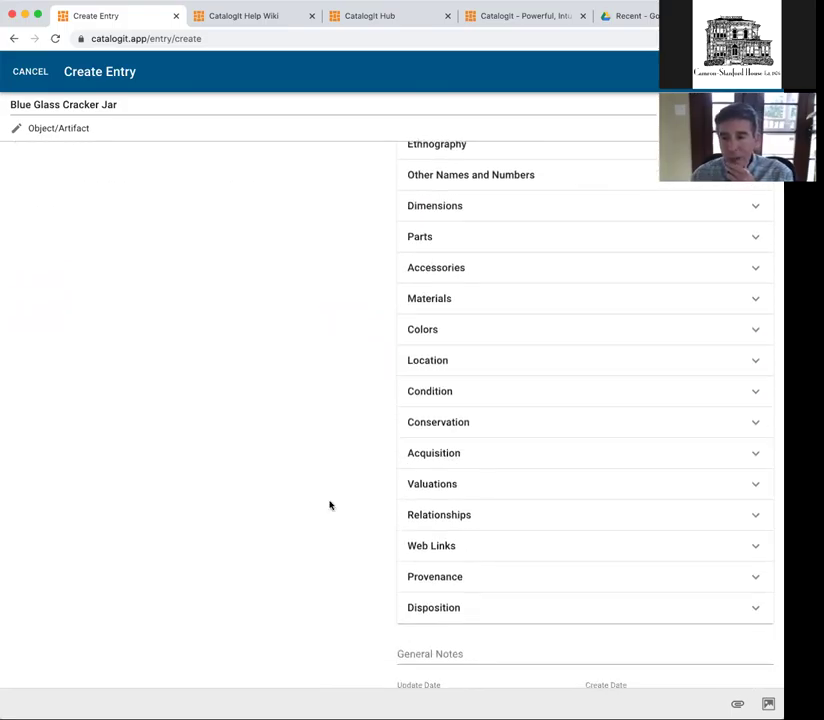
pyautogui.click(435, 513)
pyautogui.scroll(-2, 353, 543)
pyautogui.scroll(-3, 353, 546)
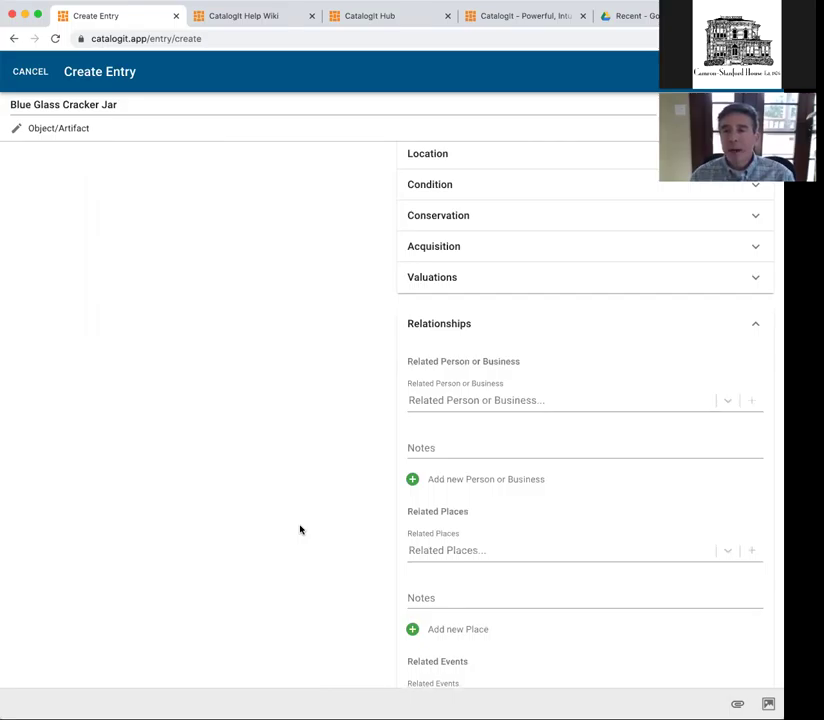
pyautogui.scroll(-2, 300, 530)
pyautogui.scroll(-1, 300, 530)
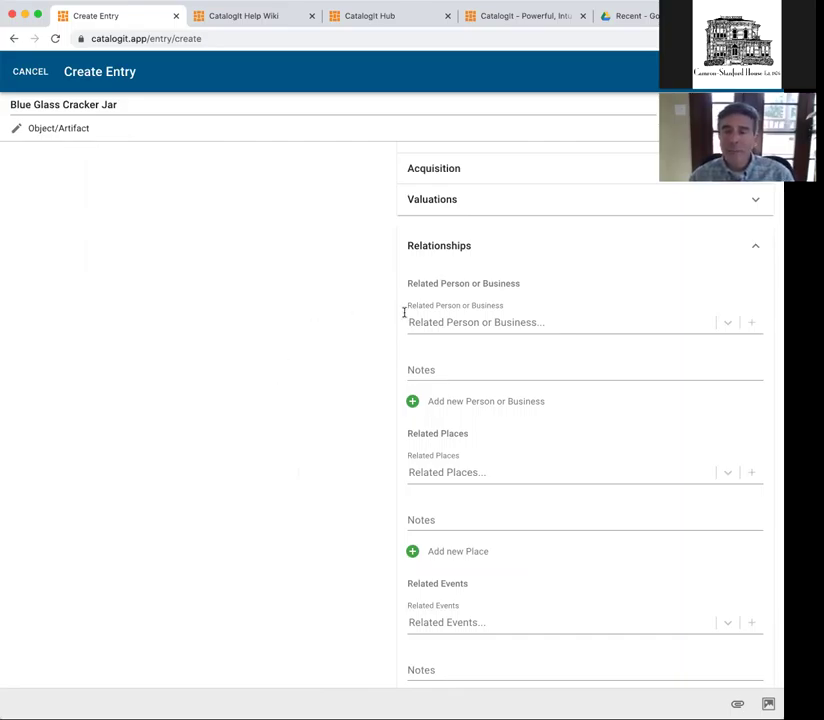
pyautogui.click(434, 324)
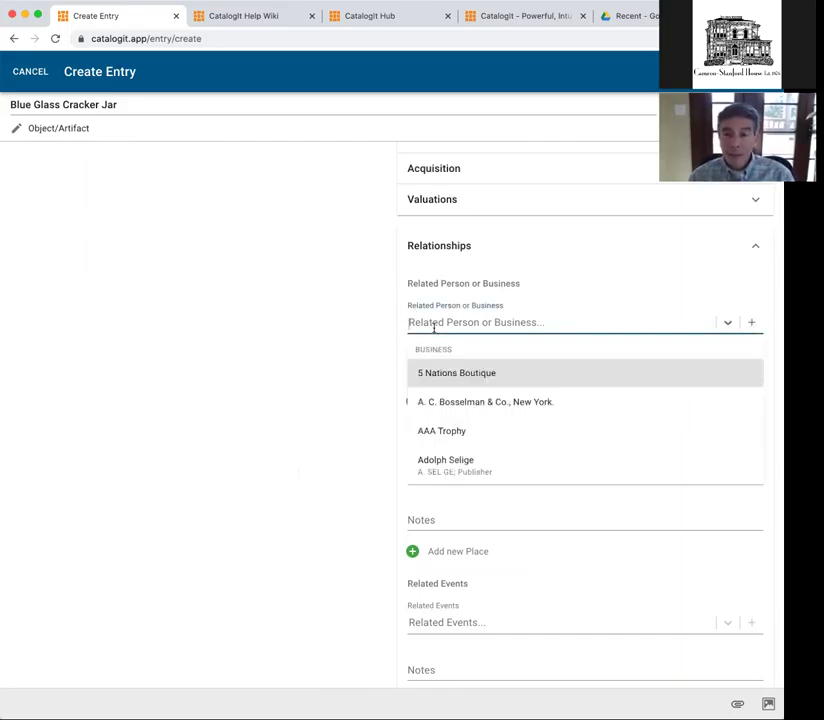
pyautogui.click(374, 340)
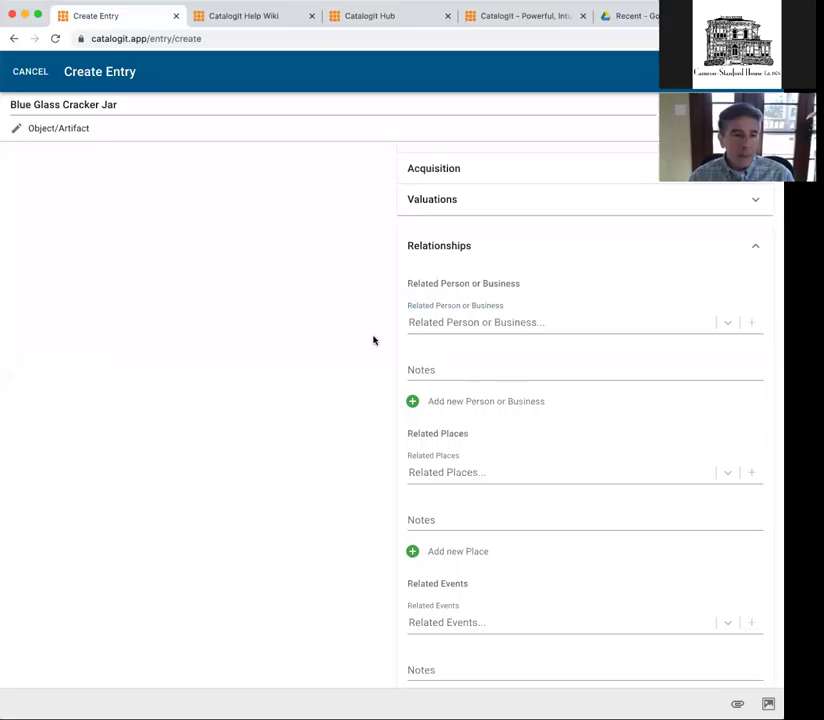
# - Find the jar's first owner among the existing profiles and link her as a related person
pyautogui.click(425, 320)
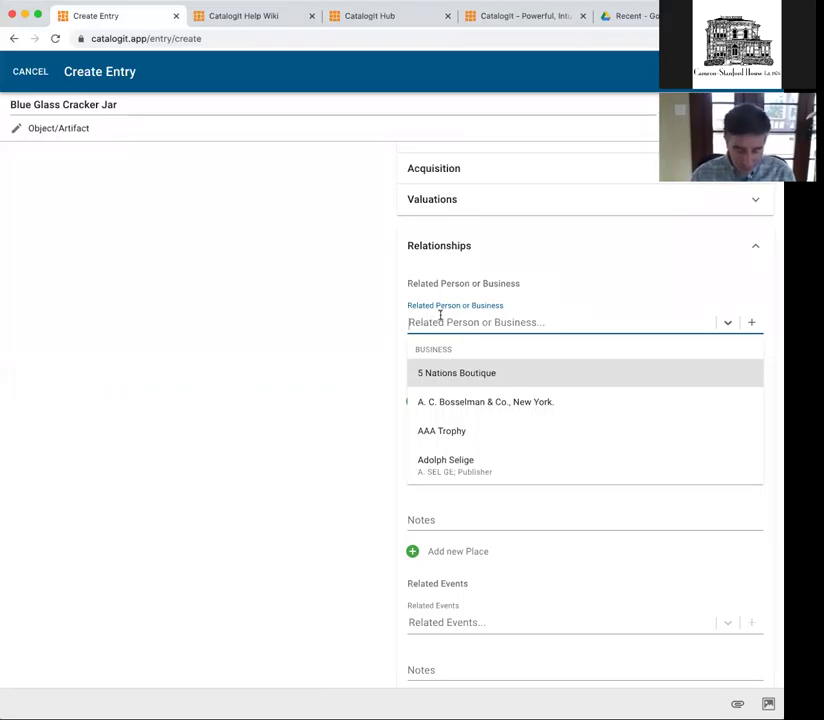
pyautogui.write('mark')
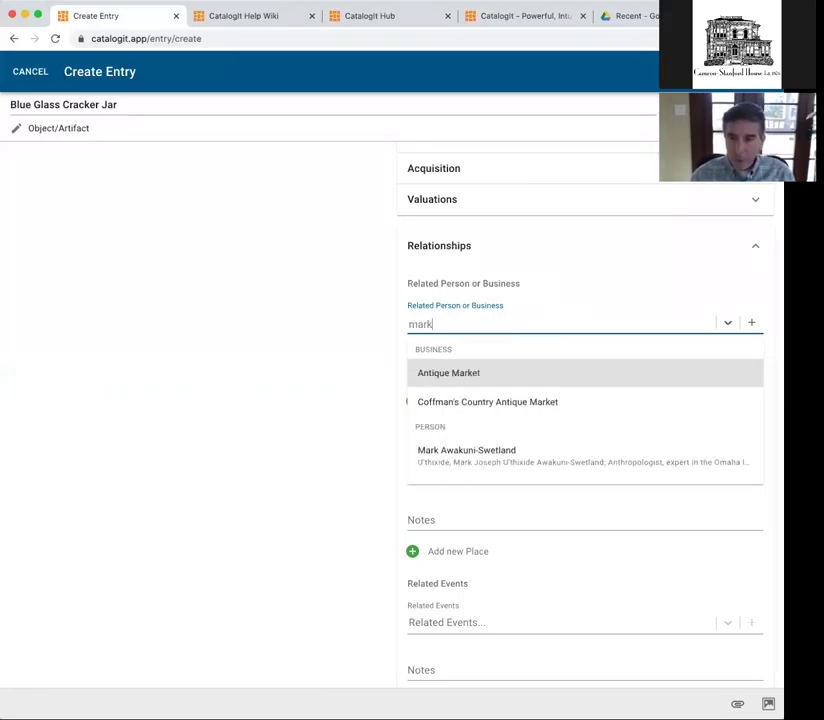
pyautogui.press('BackSpace')
pyautogui.write('g')
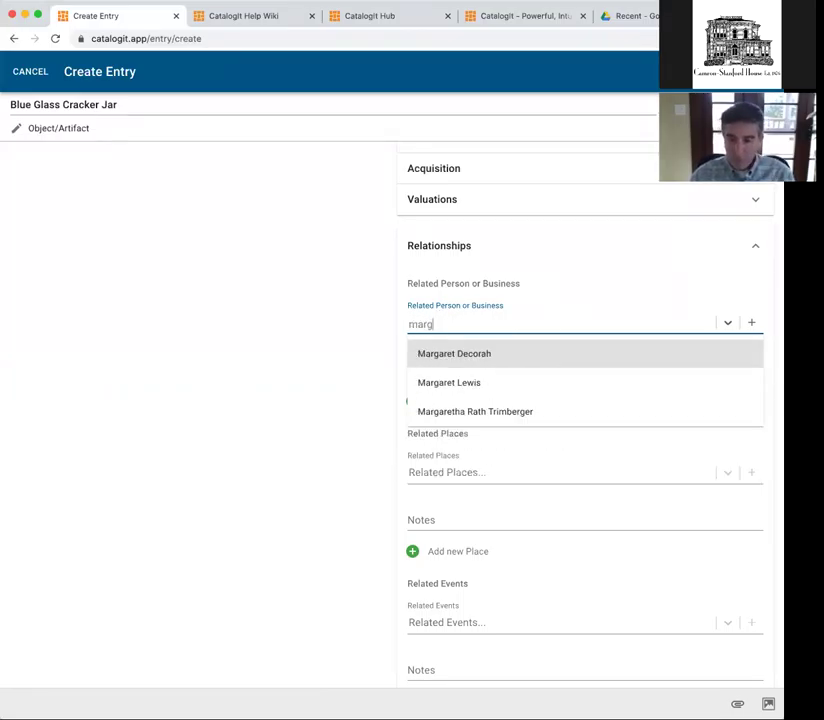
pyautogui.click(432, 410)
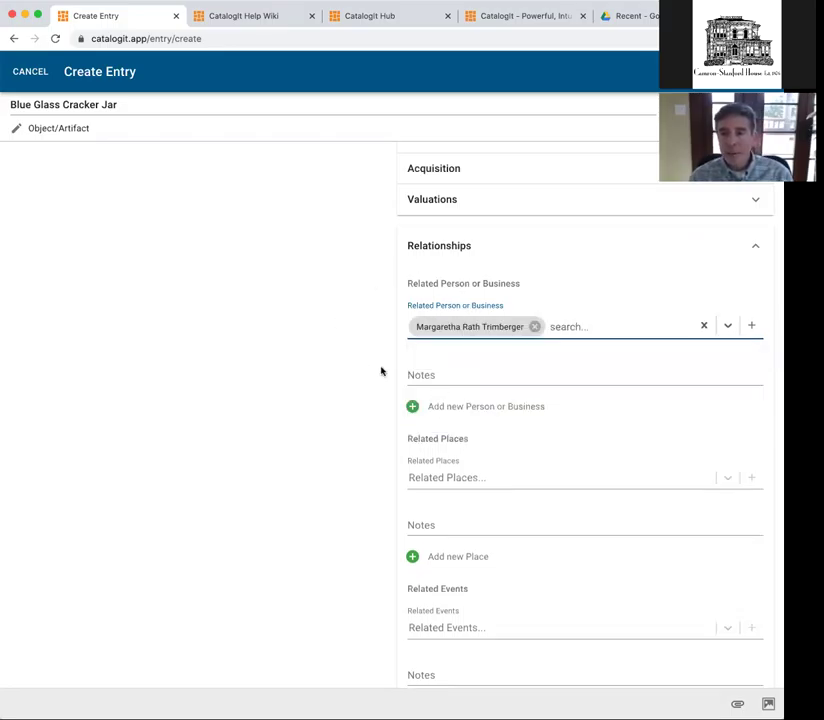
# - Add a relationship note saying that the linked person first owned the jar
pyautogui.click(433, 376)
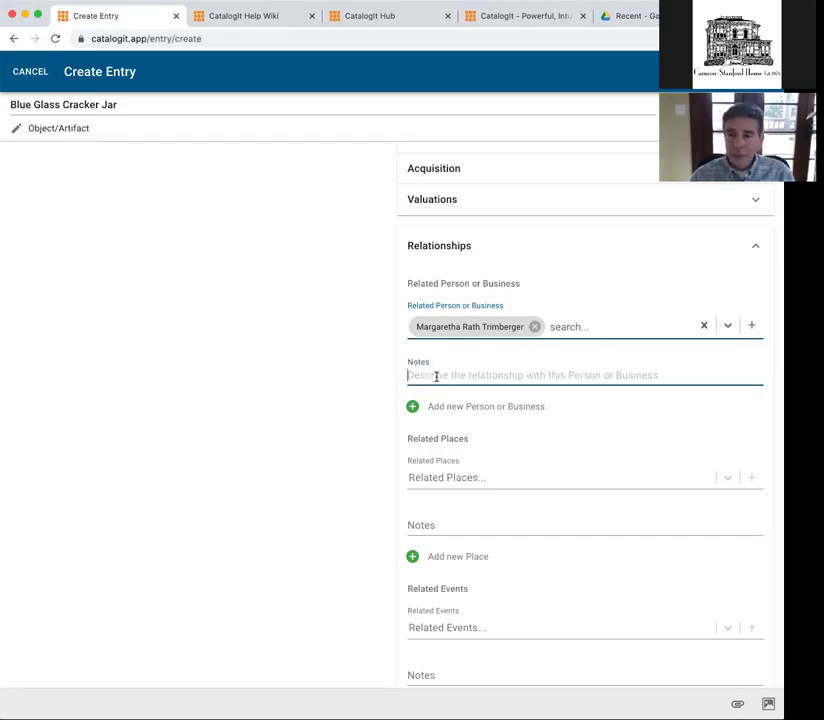
pyautogui.write('Margaretha')
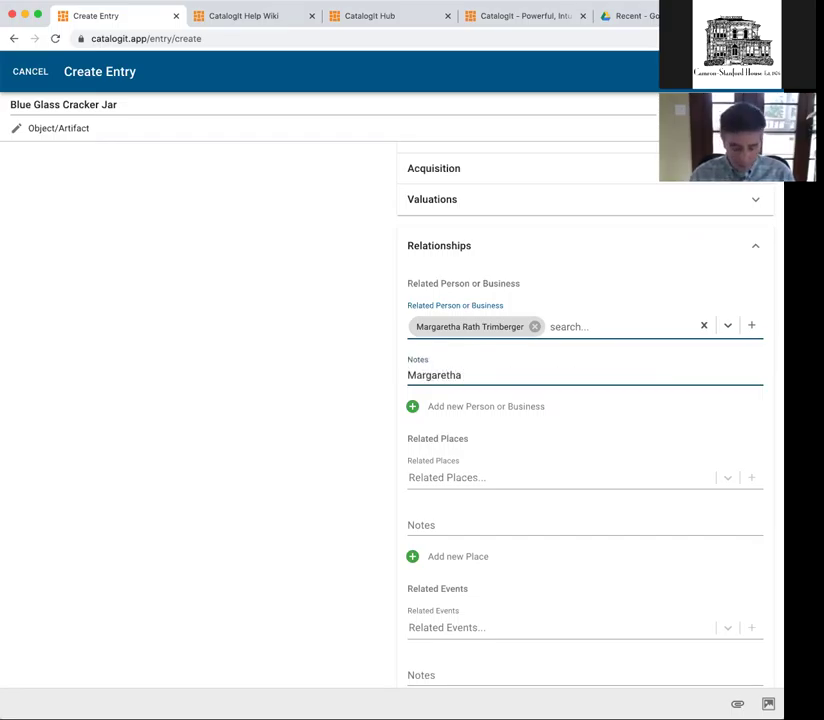
pyautogui.write(' first owned')
pyautogui.press('BackSpace')
pyautogui.press('BackSpace')
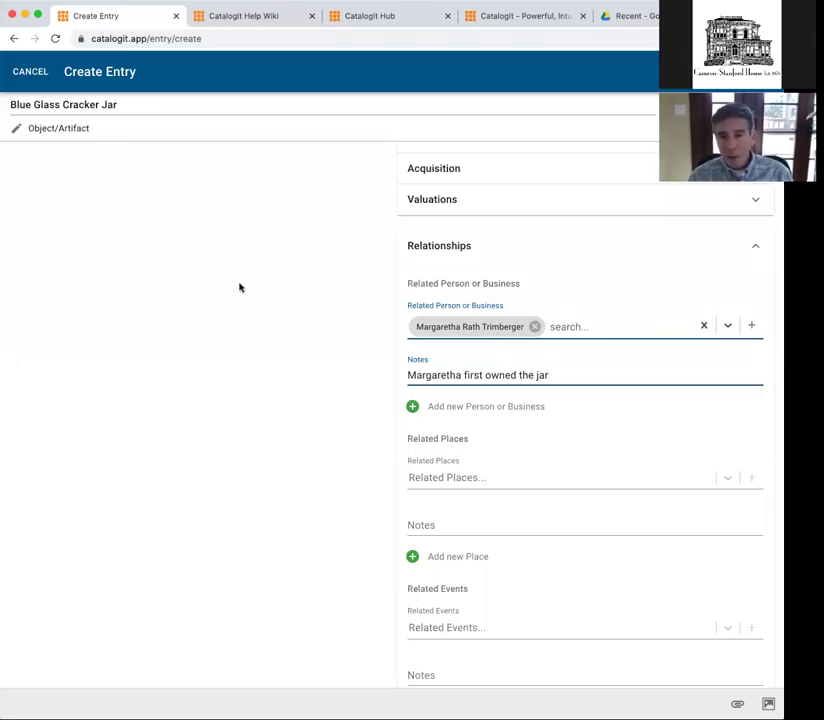
# - Link two more members of the first owner's family to the jar as related persons
pyautogui.click(564, 325)
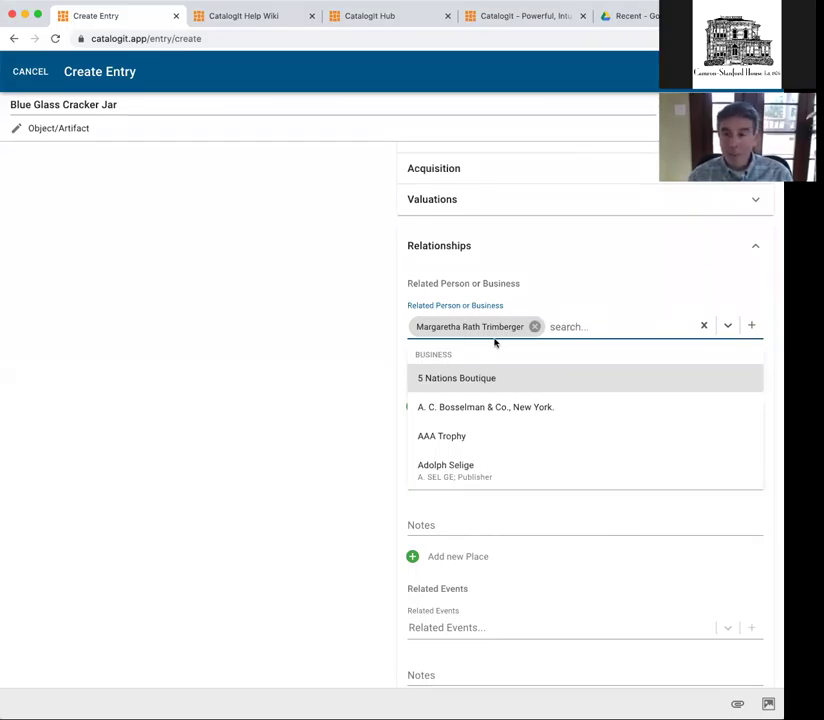
pyautogui.write('juli')
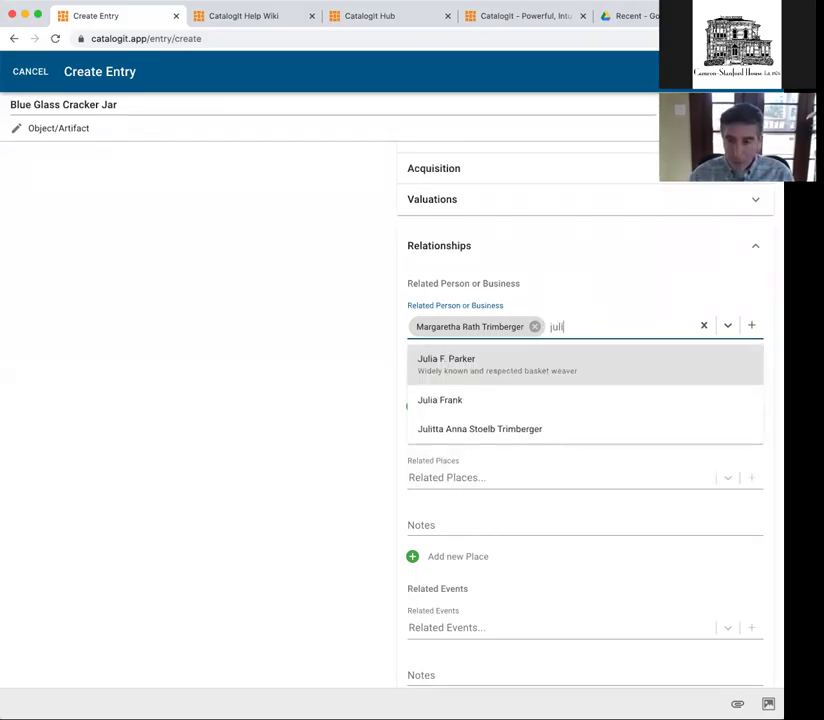
pyautogui.click(474, 427)
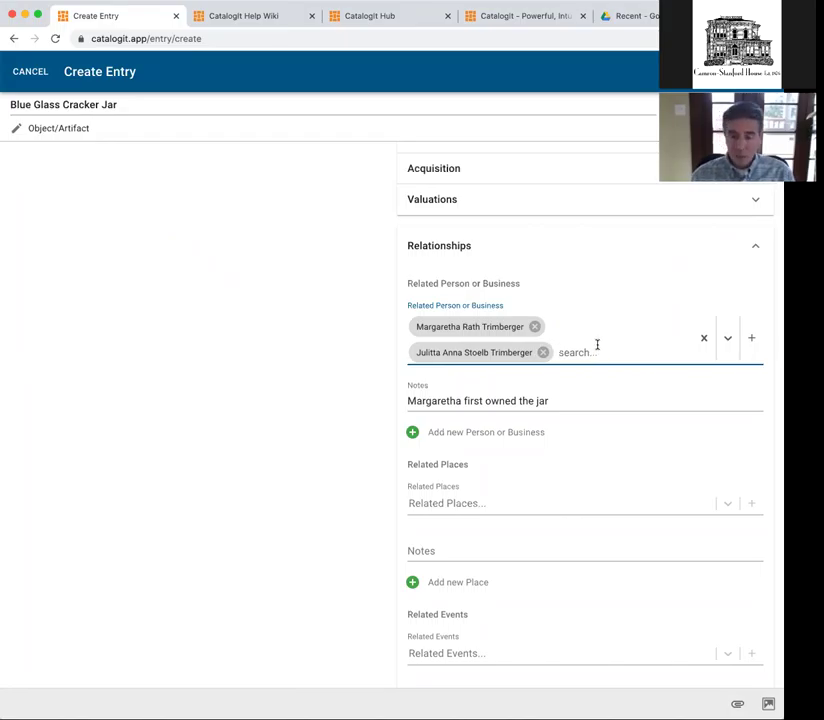
pyautogui.write('co')
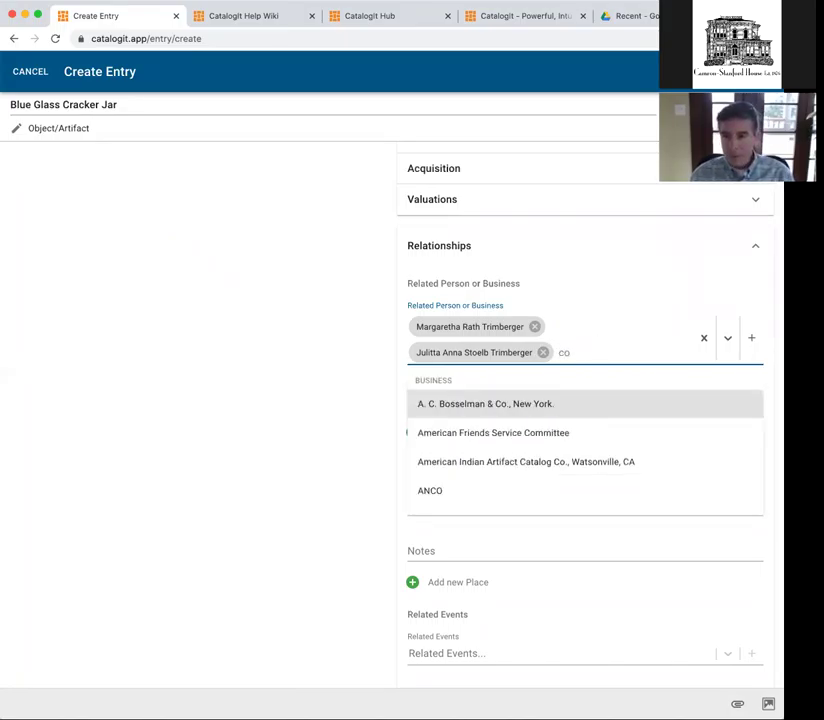
pyautogui.write('ns')
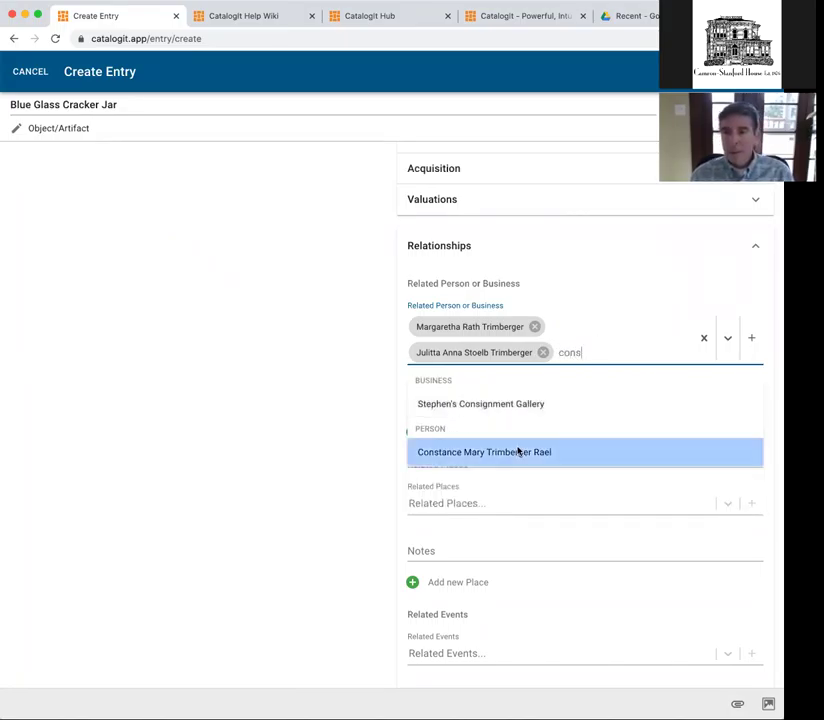
pyautogui.click(519, 450)
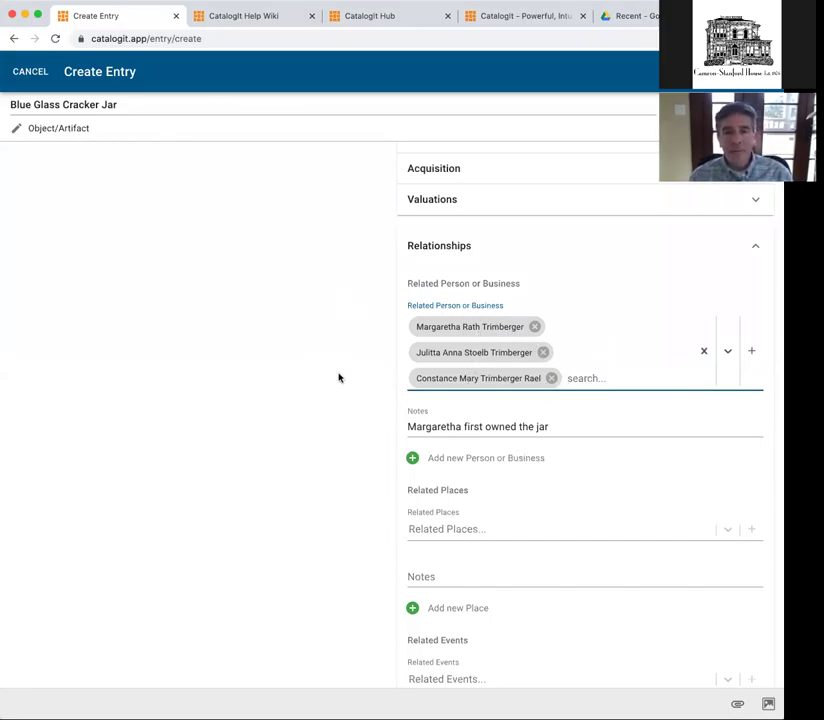
pyautogui.click(573, 422)
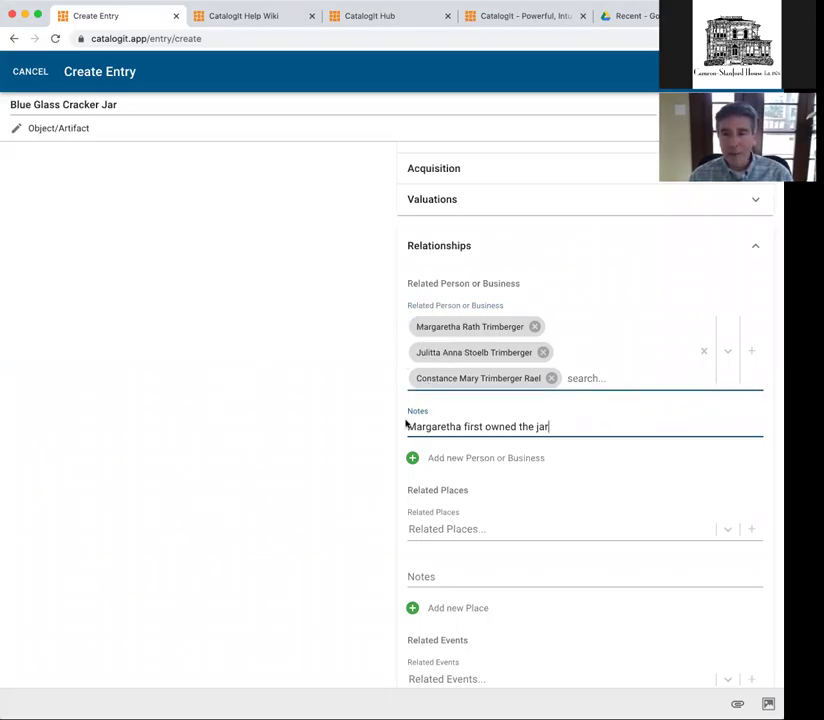
# - Add Sheboygan [Wisconsin] as a related place for the jar
pyautogui.scroll(-2, 331, 414)
pyautogui.scroll(-2, 330, 413)
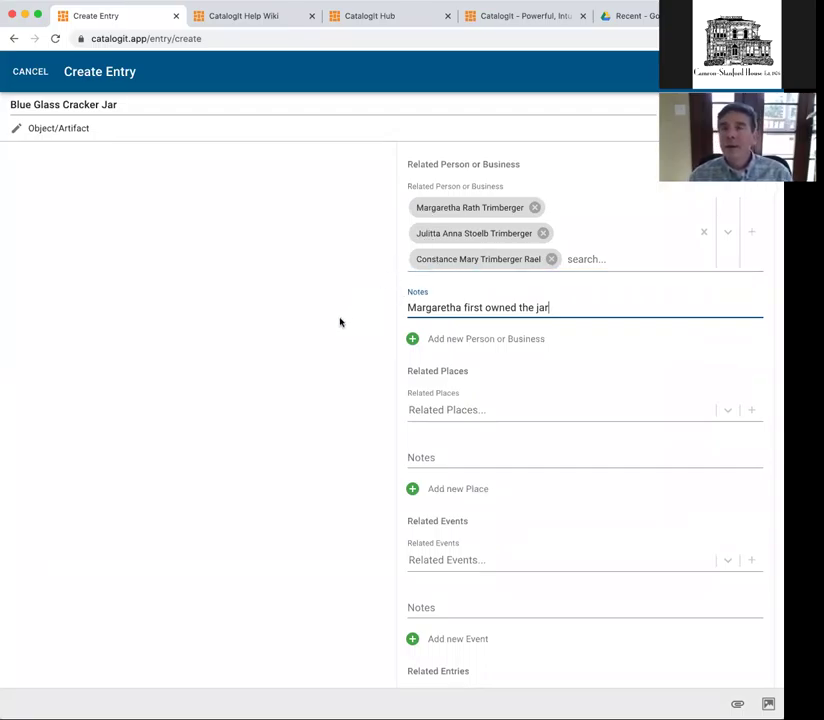
pyautogui.click(480, 409)
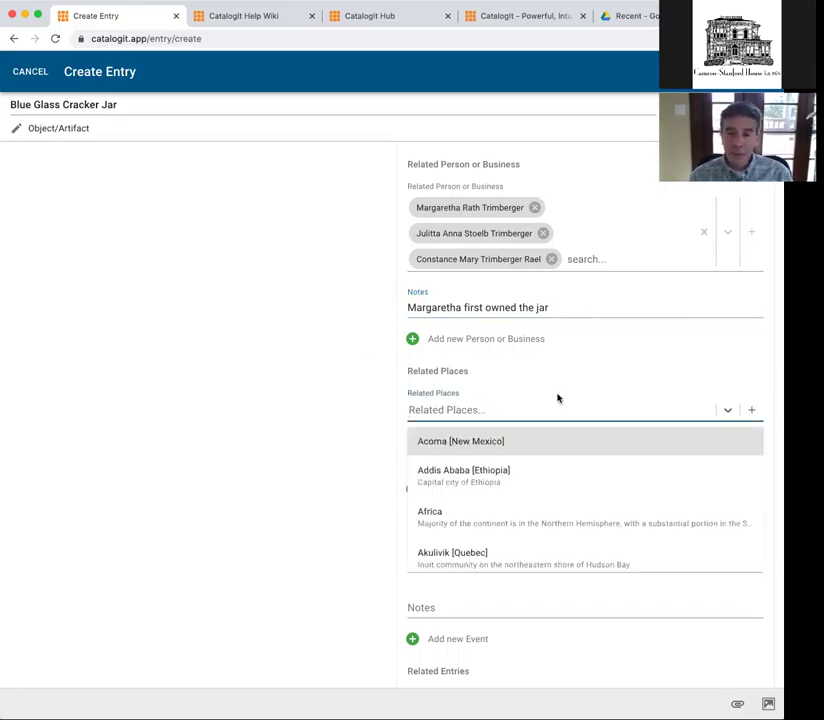
pyautogui.write('sheb')
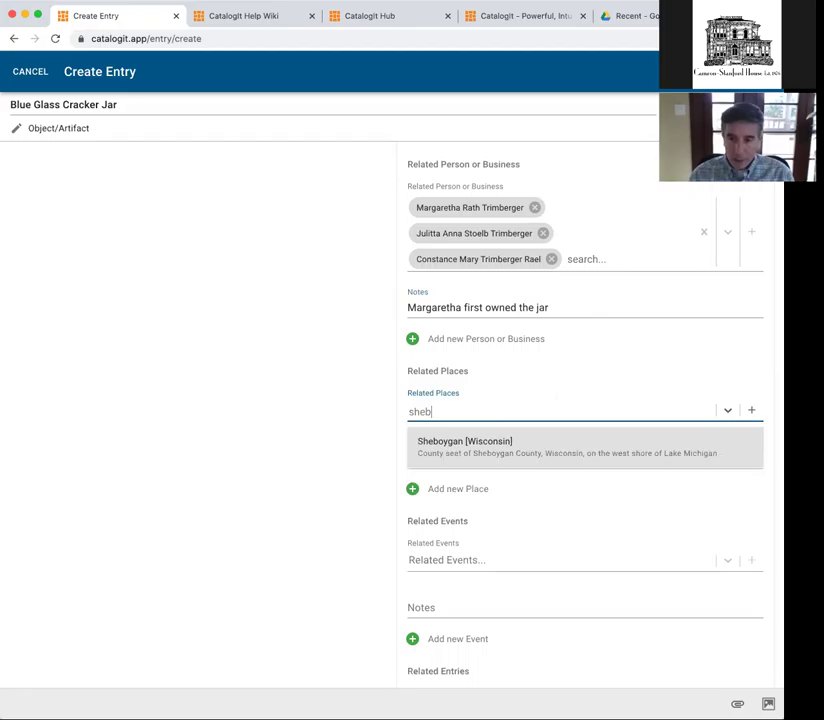
pyautogui.click(513, 444)
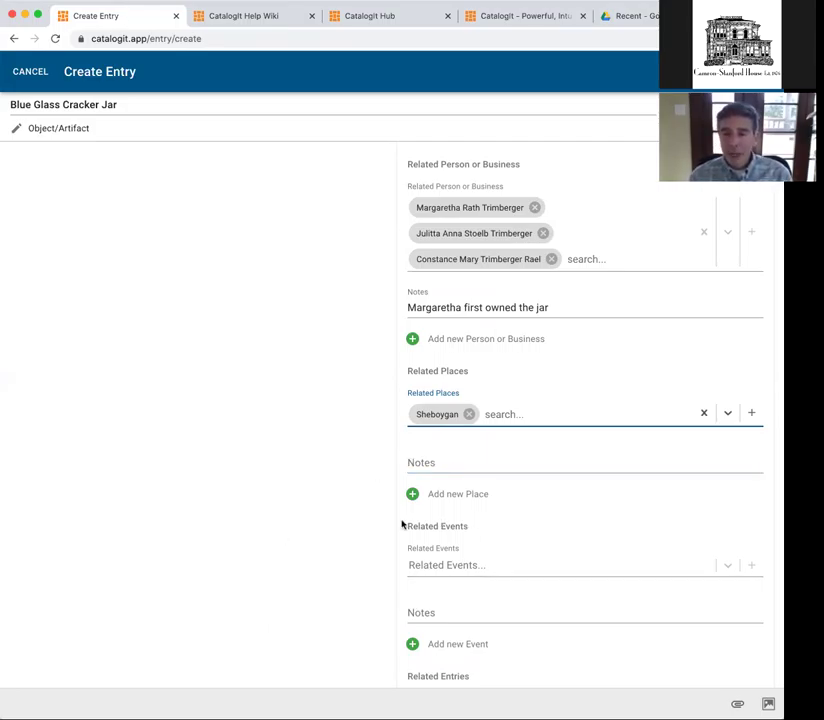
# - Link the wedding of the second related person to the jar as a related event
pyautogui.scroll(-1, 396, 560)
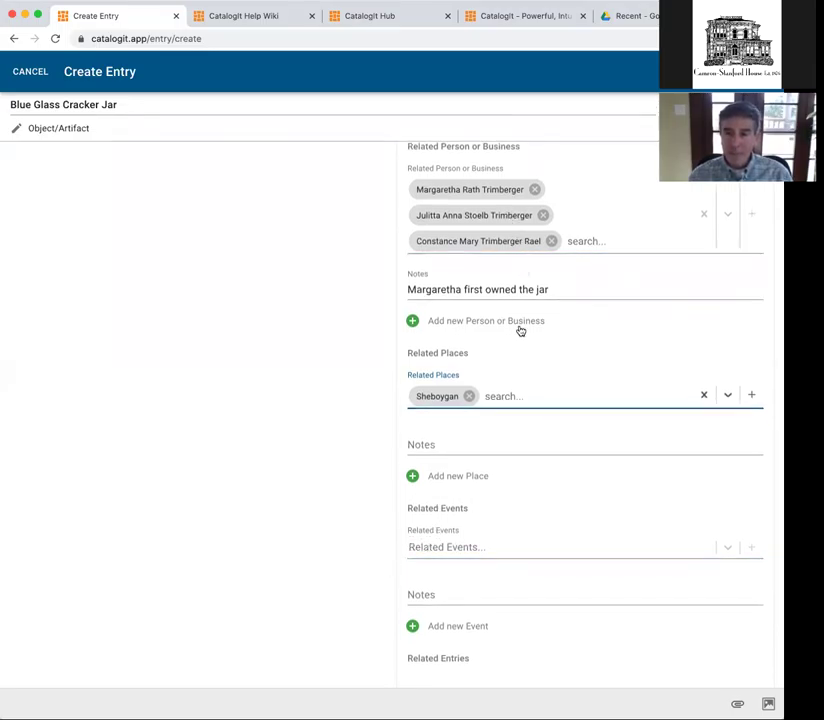
pyautogui.click(463, 541)
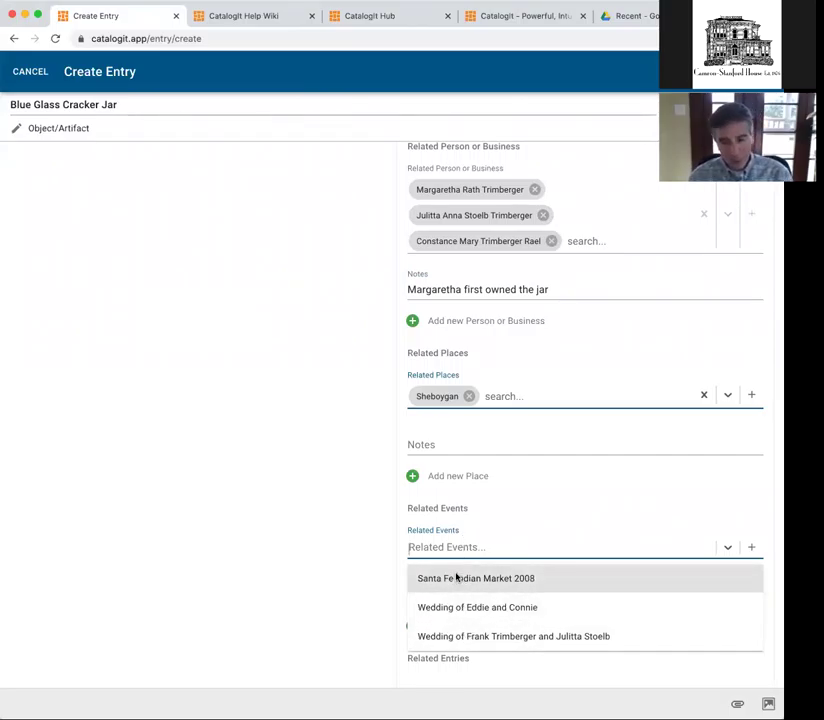
pyautogui.click(445, 637)
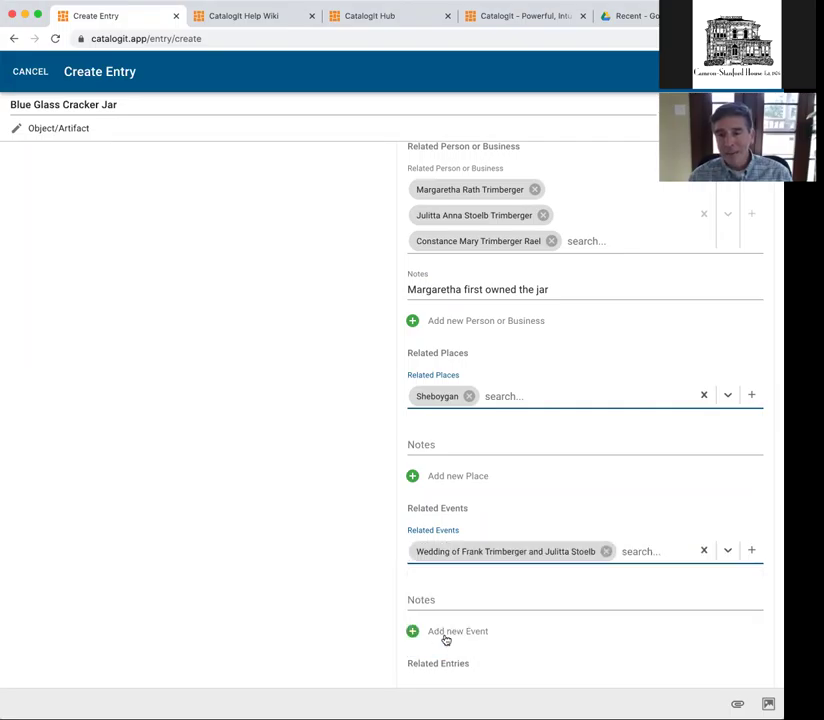
# - Expand the Web Links section and examine its URL and label fields without filling them in
pyautogui.scroll(-8, 240, 535)
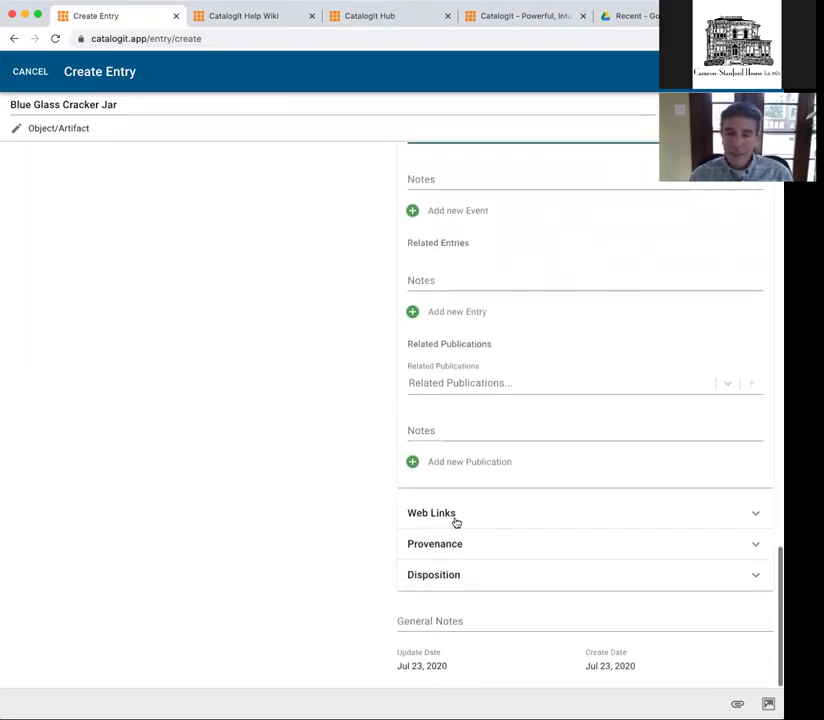
pyautogui.click(436, 513)
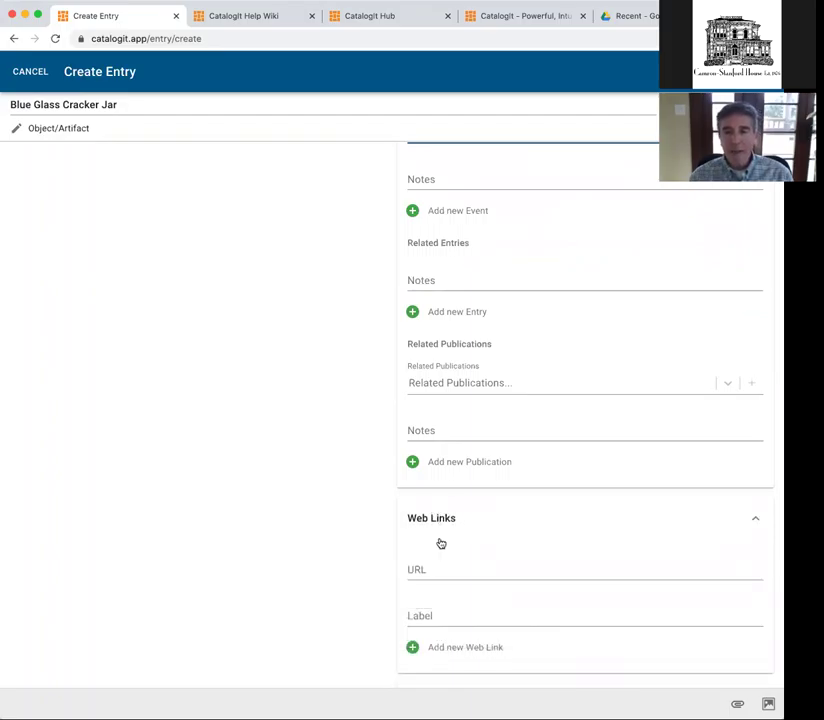
pyautogui.click(431, 570)
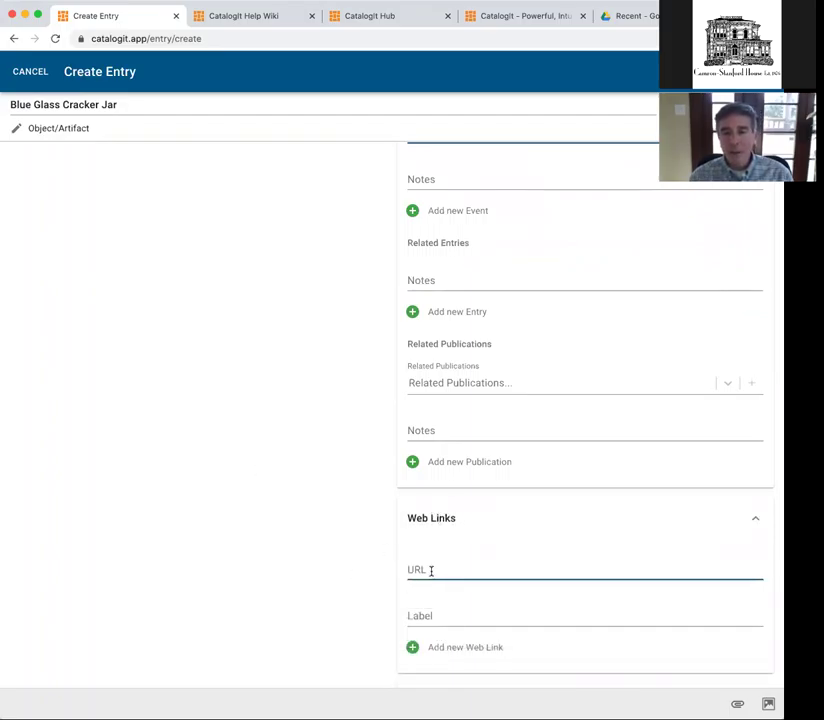
pyautogui.click(360, 574)
pyautogui.click(418, 577)
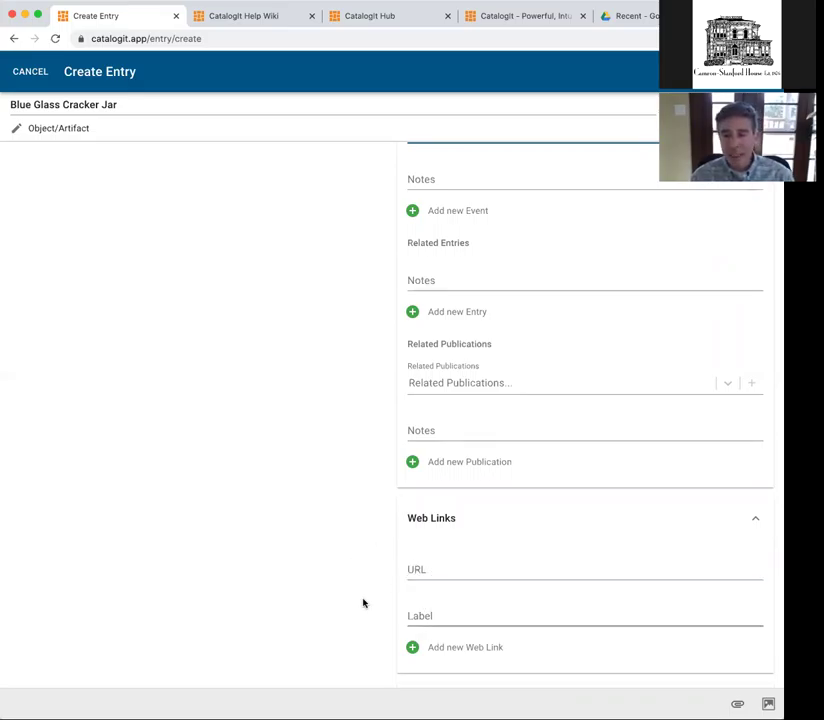
pyautogui.scroll(-2, 294, 592)
pyautogui.scroll(-1, 294, 592)
pyautogui.scroll(1, 293, 590)
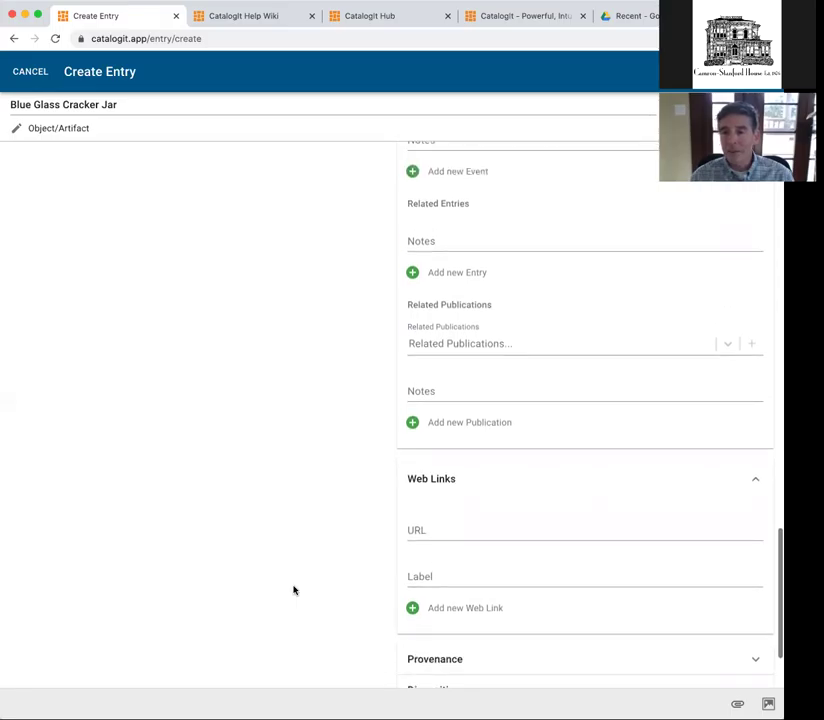
# - Add the Blue Glass Cracker Jar entry to the Mom folder
pyautogui.scroll(10, 293, 590)
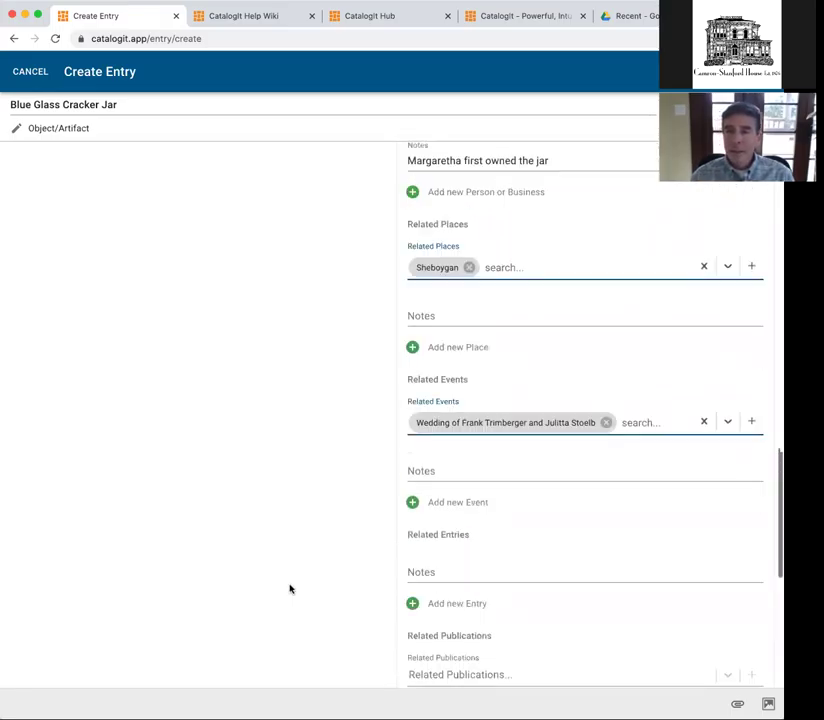
pyautogui.scroll(6, 300, 500)
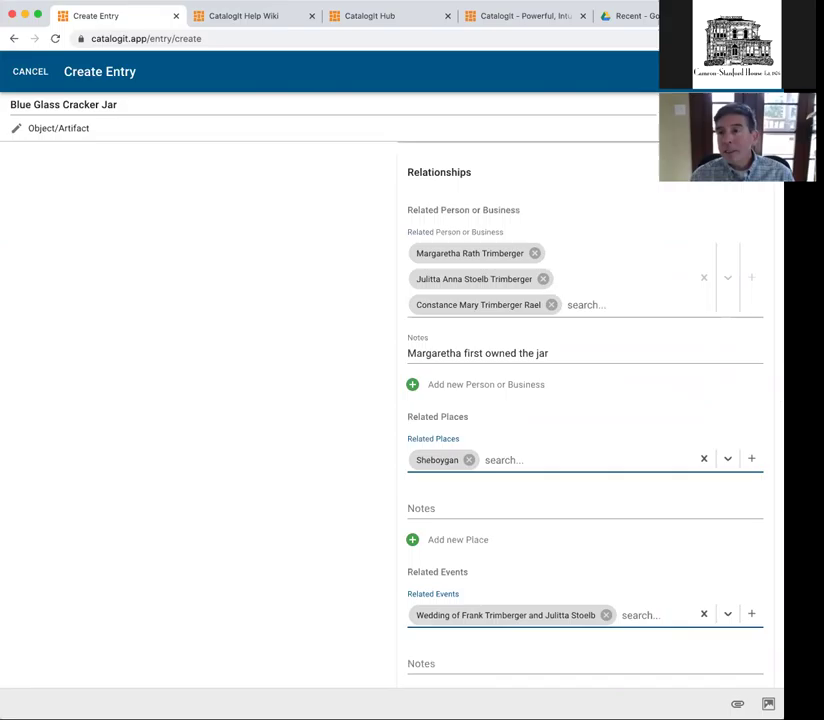
pyautogui.scroll(3, 386, 230)
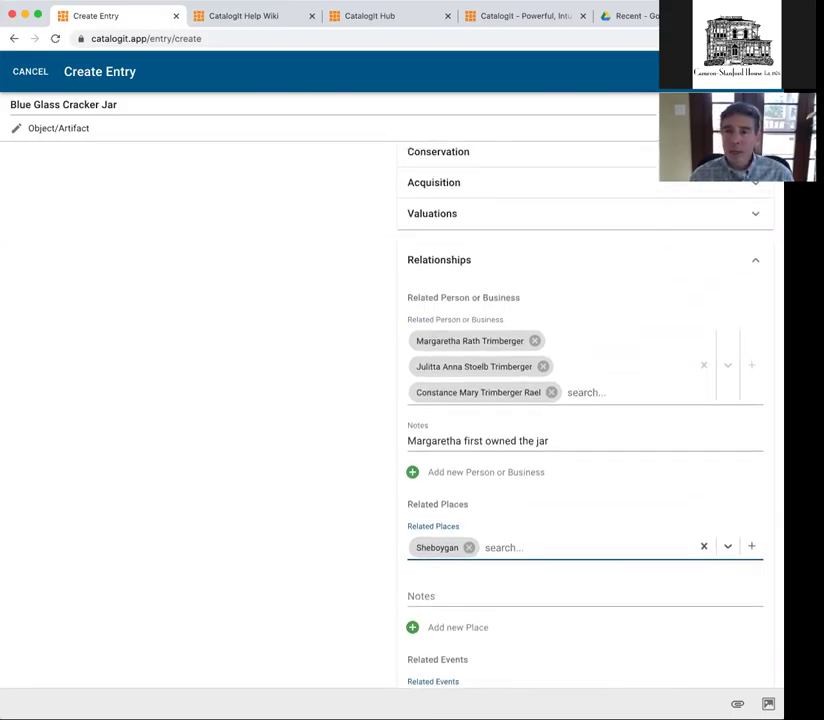
pyautogui.scroll(20, 390, 400)
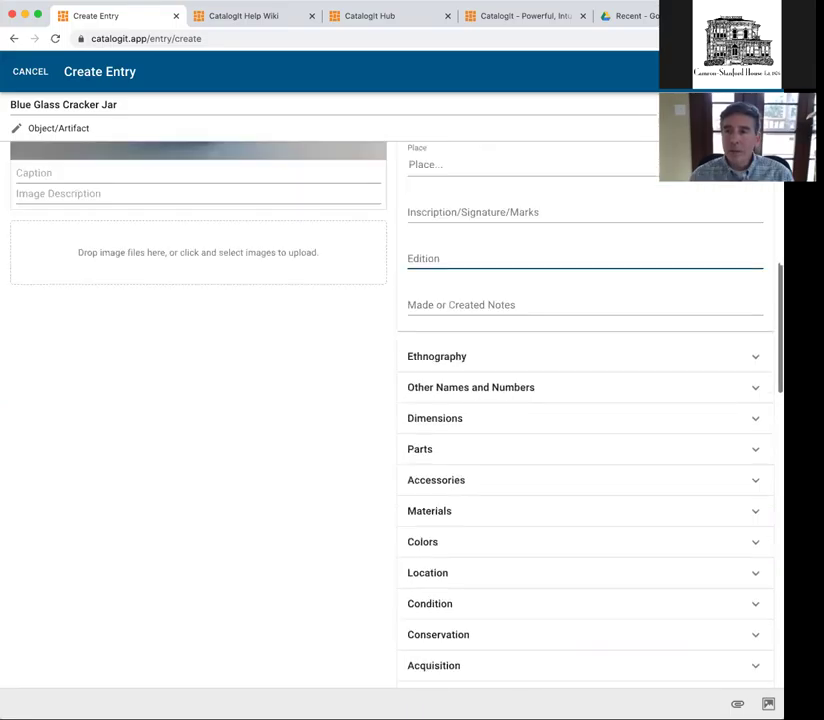
pyautogui.scroll(3, 475, 175)
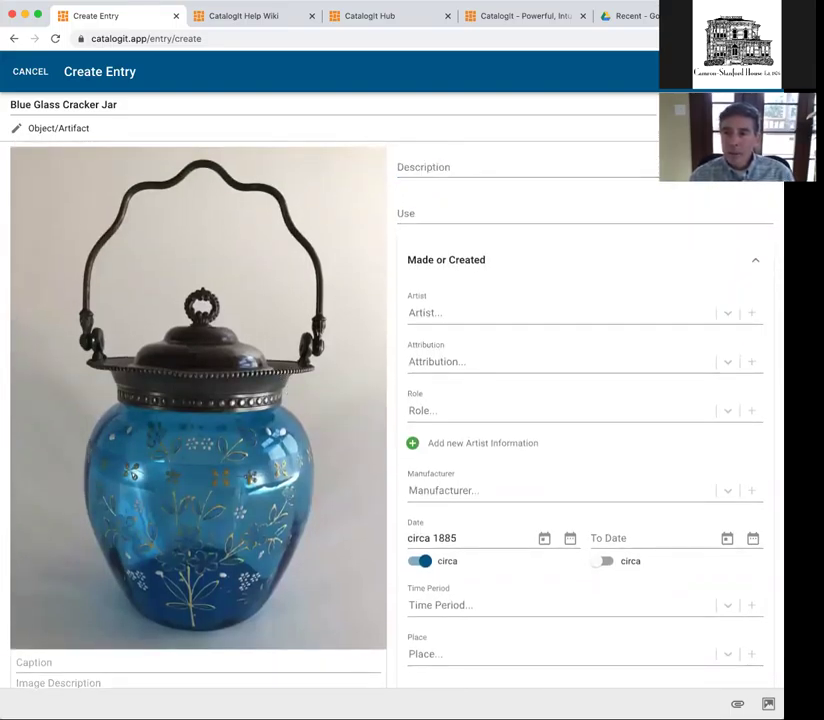
pyautogui.click(770, 71)
pyautogui.click(625, 130)
pyautogui.scroll(-5, 465, 248)
pyautogui.scroll(-4, 465, 248)
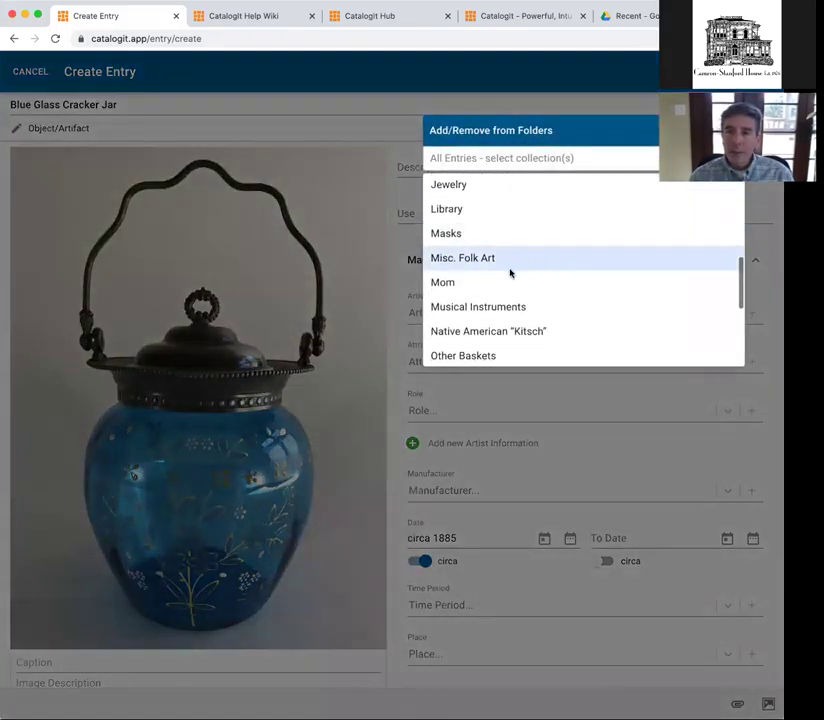
pyautogui.click(485, 281)
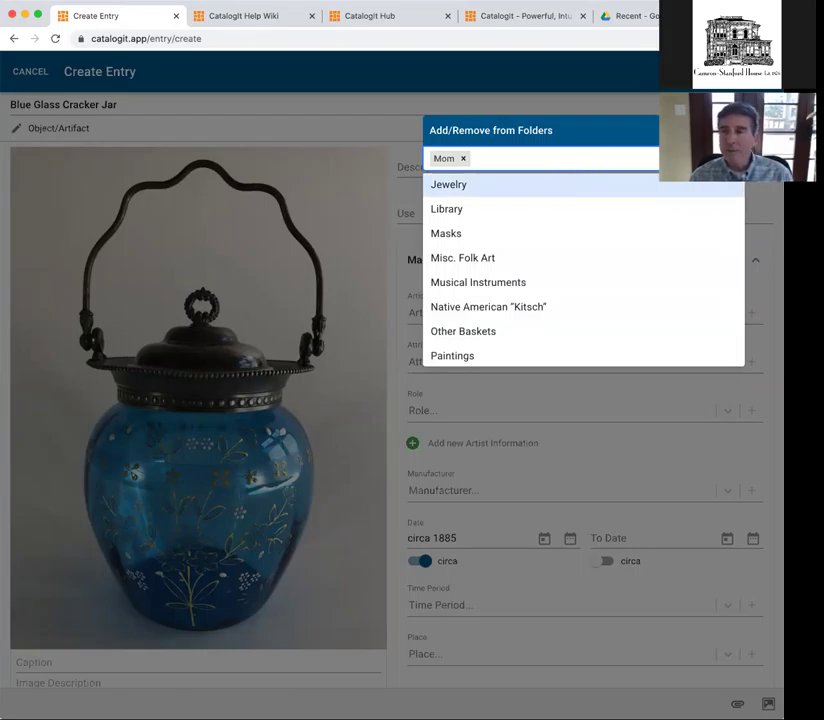
pyautogui.press('Escape')
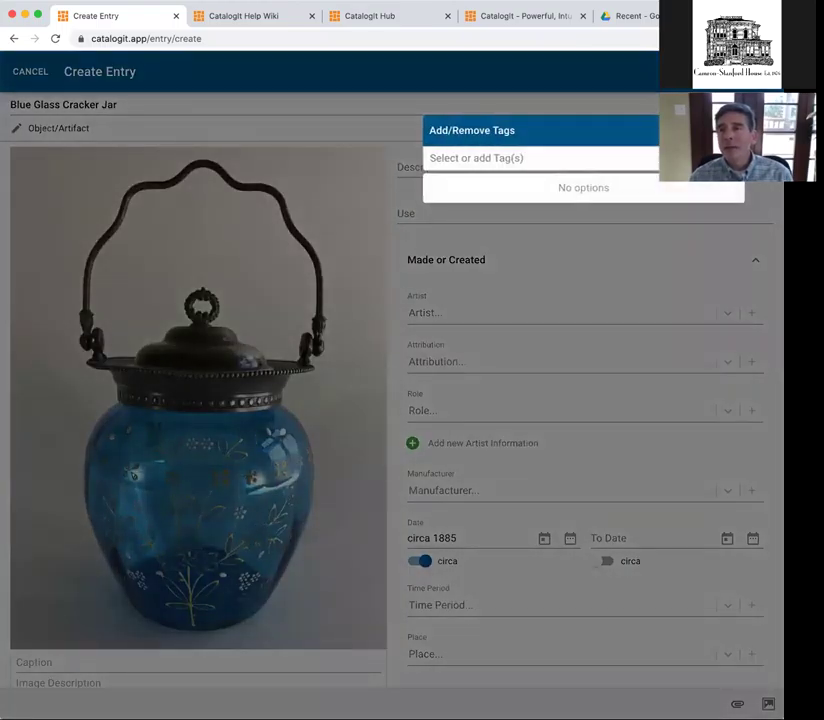
# - Leave the jar's tags empty and save the new entry
pyautogui.press('Escape')
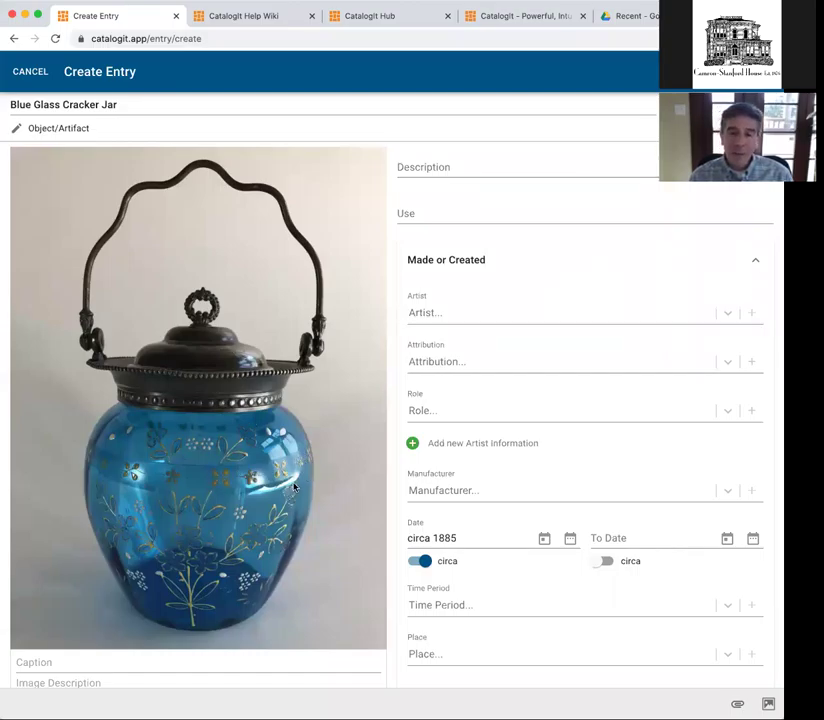
pyautogui.scroll(-1, 317, 474)
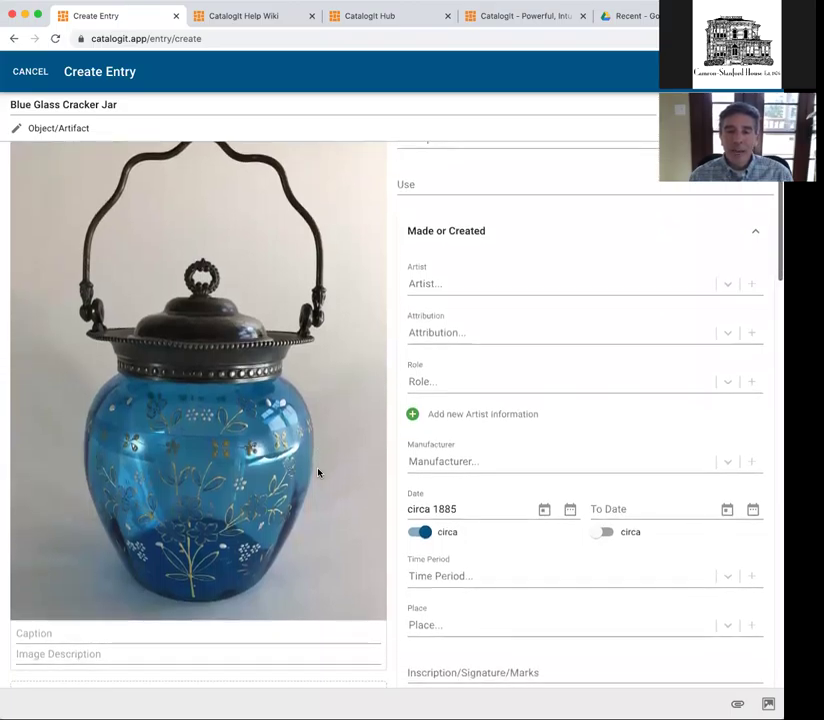
pyautogui.scroll(1, 317, 472)
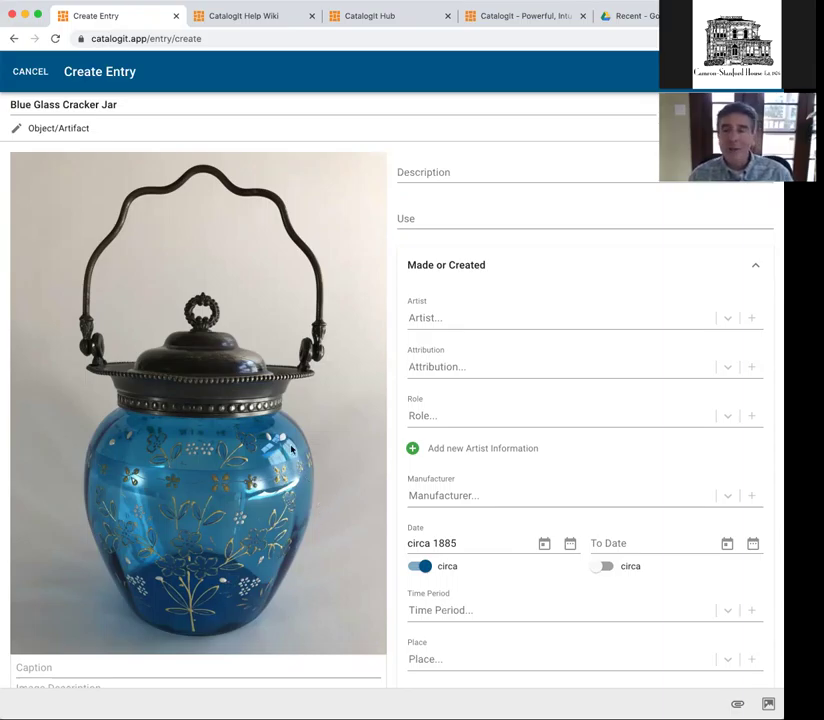
pyautogui.click(643, 164)
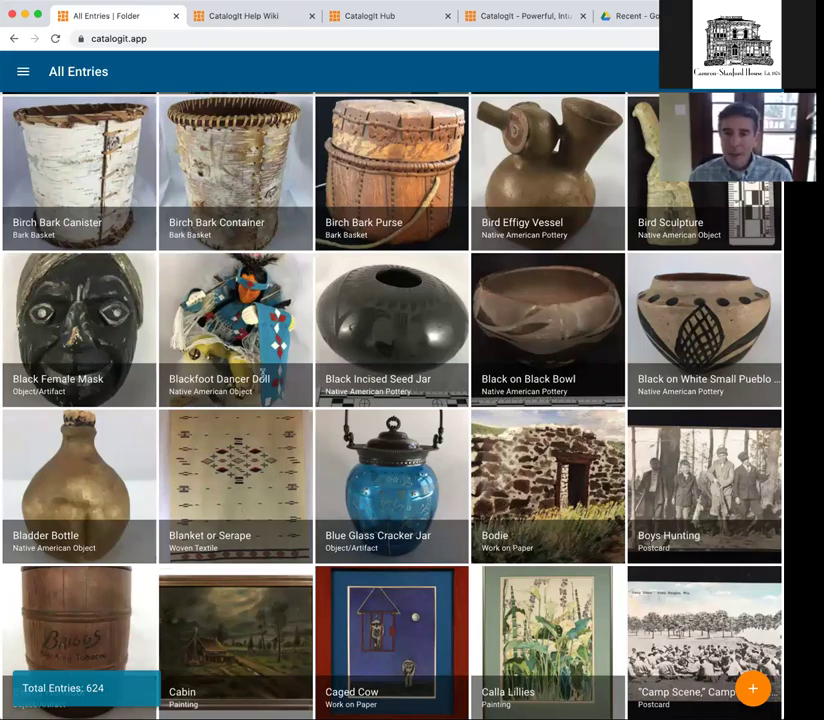
# - Open the saved Blue Glass Cracker Jar entry and inspect its related wedding event's details and the entries that use it
pyautogui.click(393, 497)
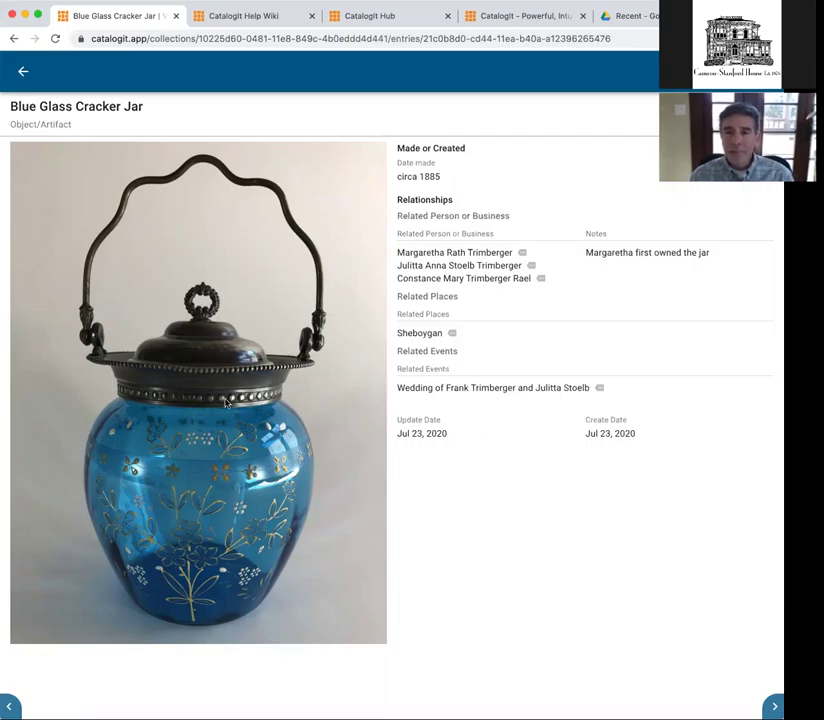
pyautogui.click(473, 389)
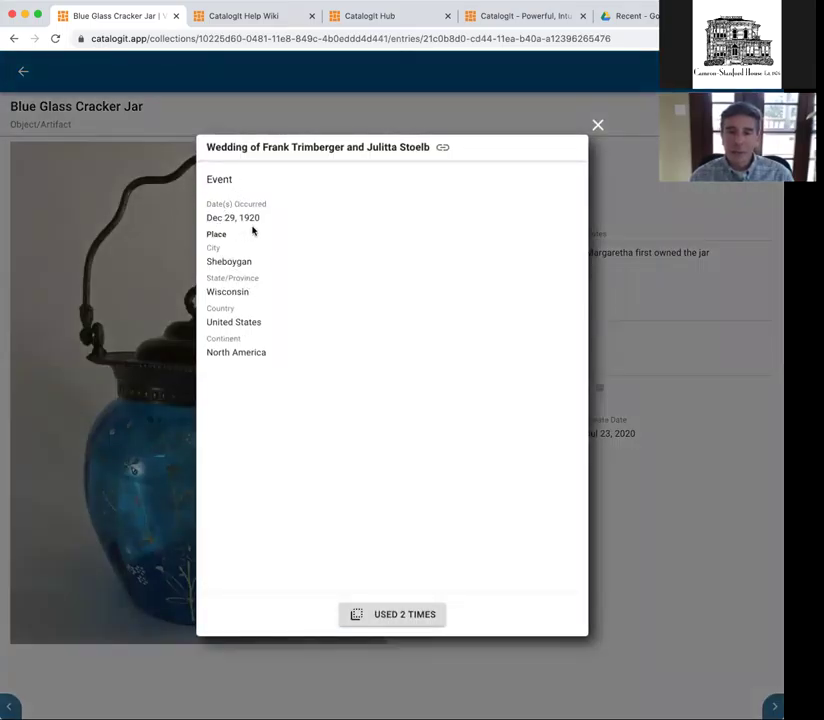
pyautogui.click(368, 612)
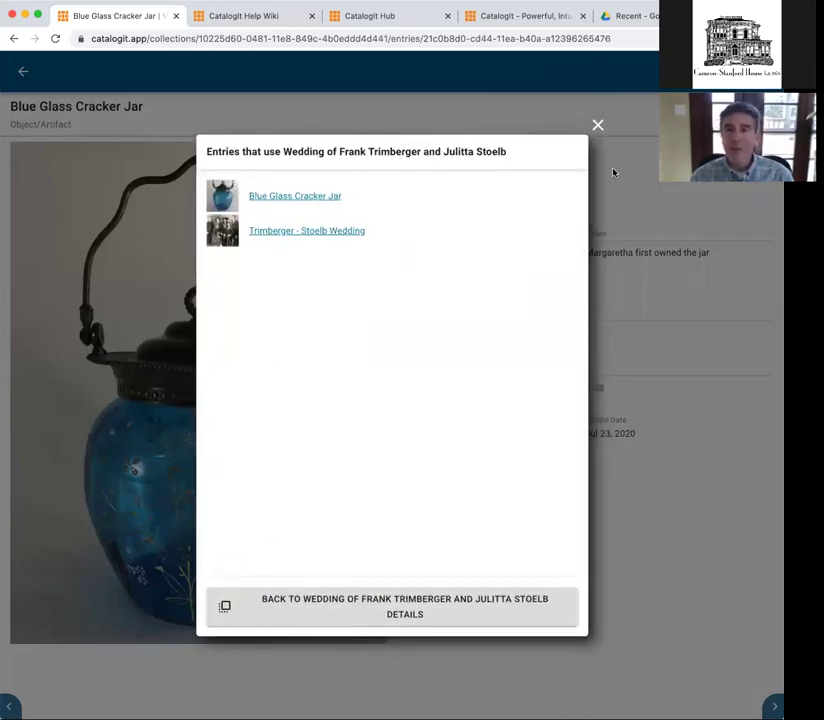
pyautogui.click(597, 127)
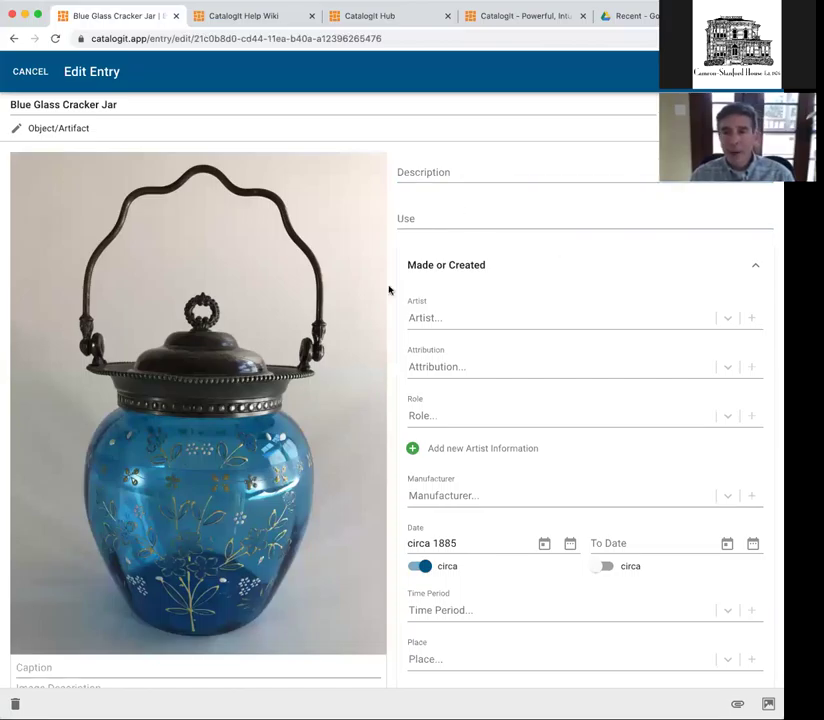
# - Look over the jar's editable title, photo and Made or Created fields, and return to the entry's read-only view
pyautogui.scroll(-1, 400, 310)
pyautogui.scroll(-3, 400, 310)
pyautogui.scroll(3, 390, 303)
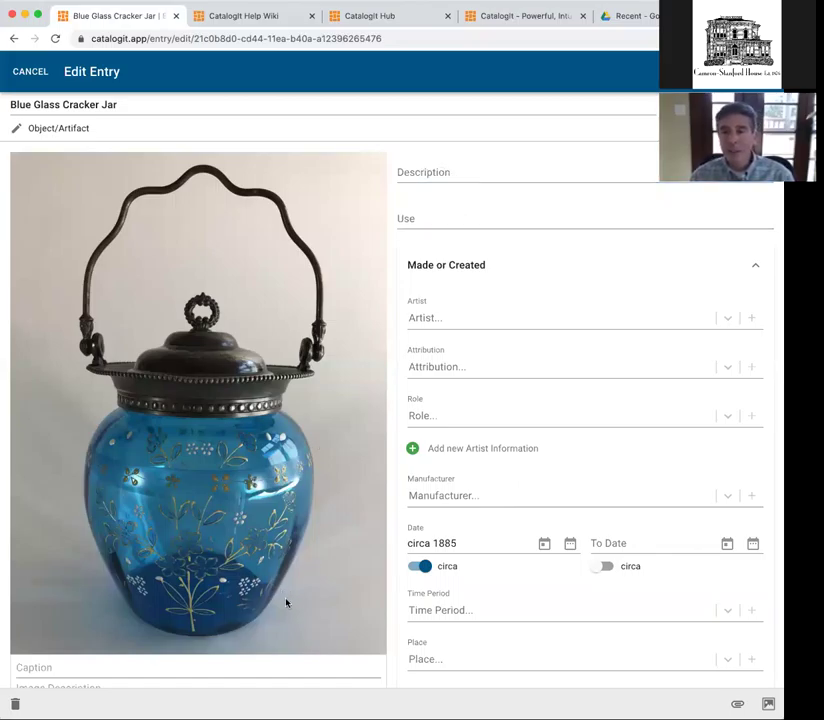
pyautogui.scroll(-4, 286, 601)
pyautogui.scroll(-3, 412, 600)
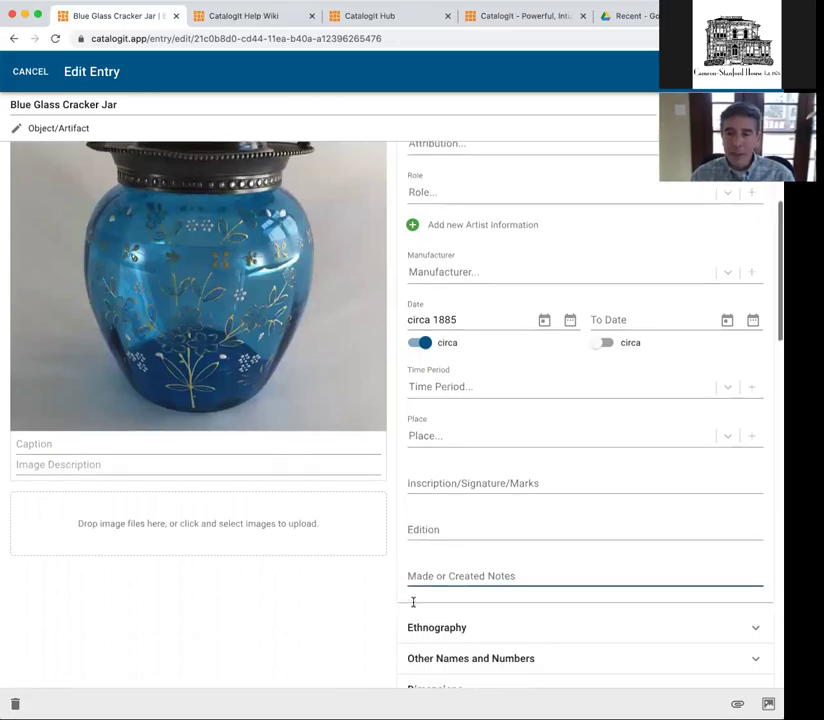
pyautogui.scroll(-2, 471, 651)
pyautogui.scroll(6, 350, 600)
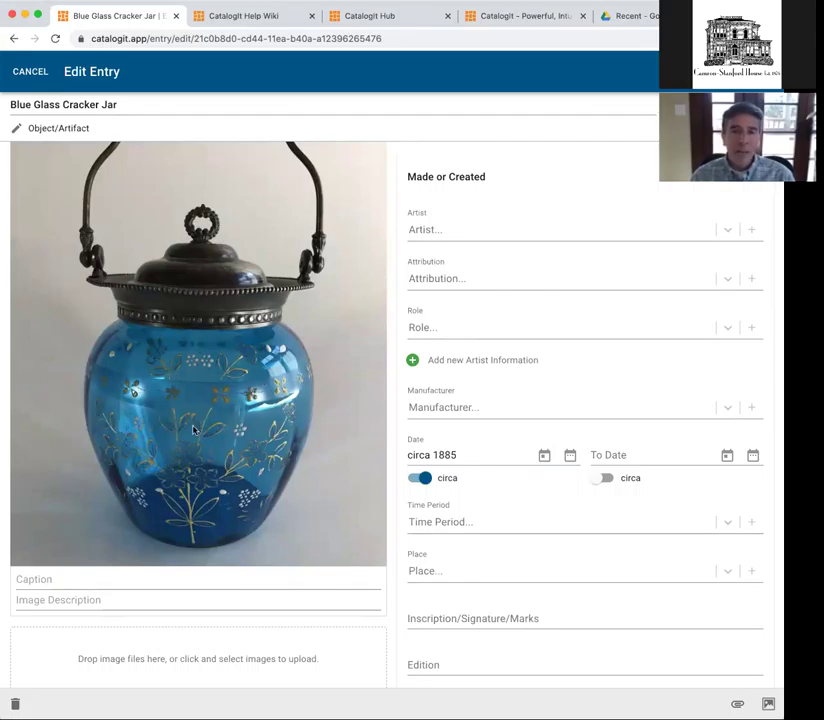
pyautogui.click(83, 106)
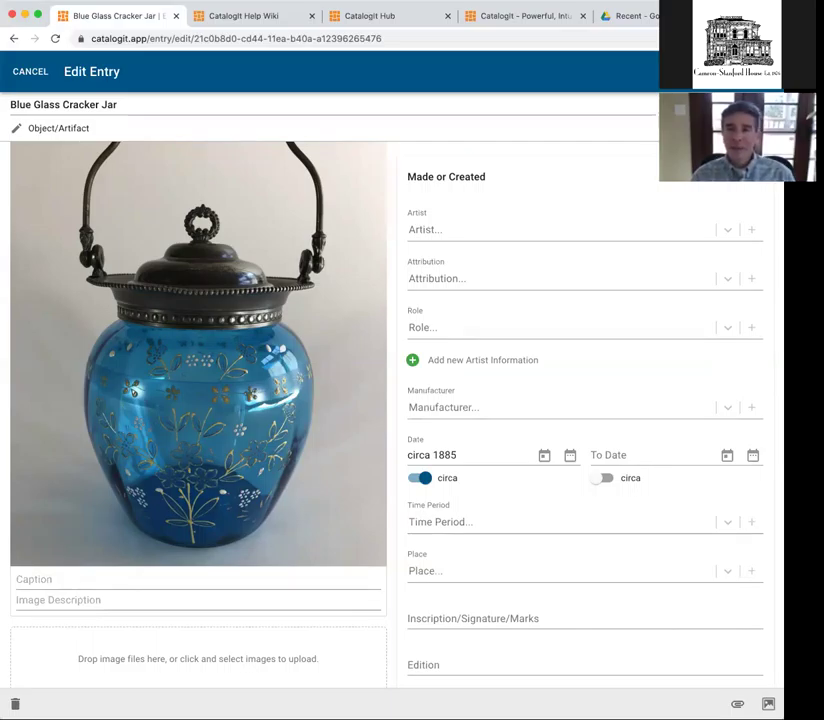
pyautogui.press('Return')
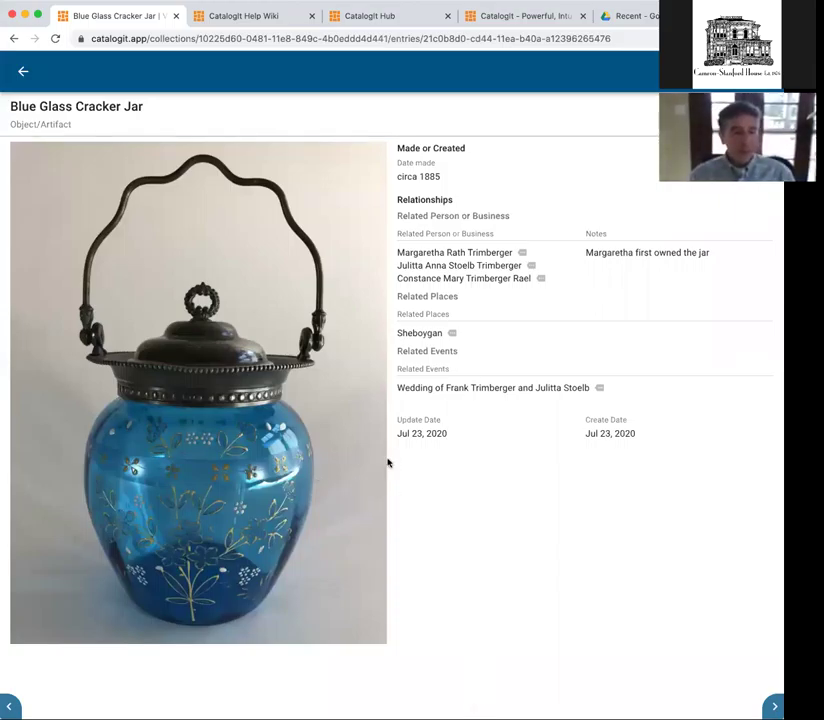
# - Return to All Entries, switch to the CatalogIt Hub and browse the folders of the published collection
pyautogui.click(24, 74)
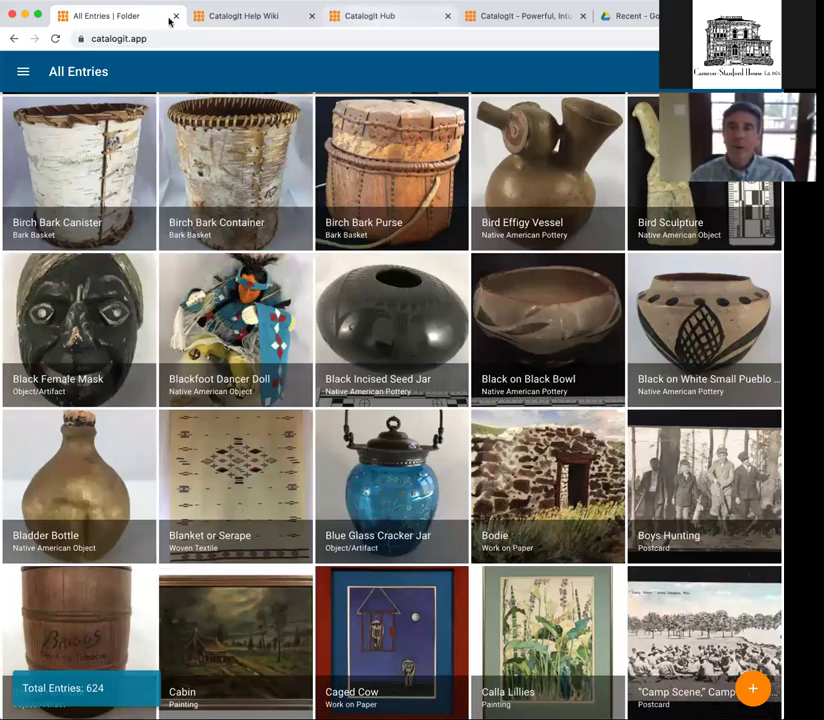
pyautogui.click(402, 17)
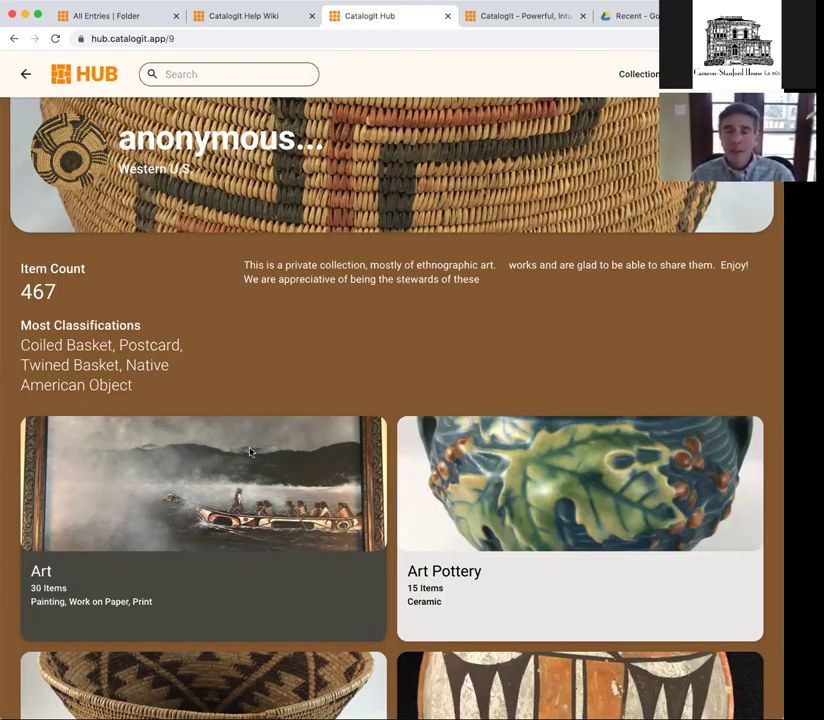
pyautogui.scroll(-3, 180, 482)
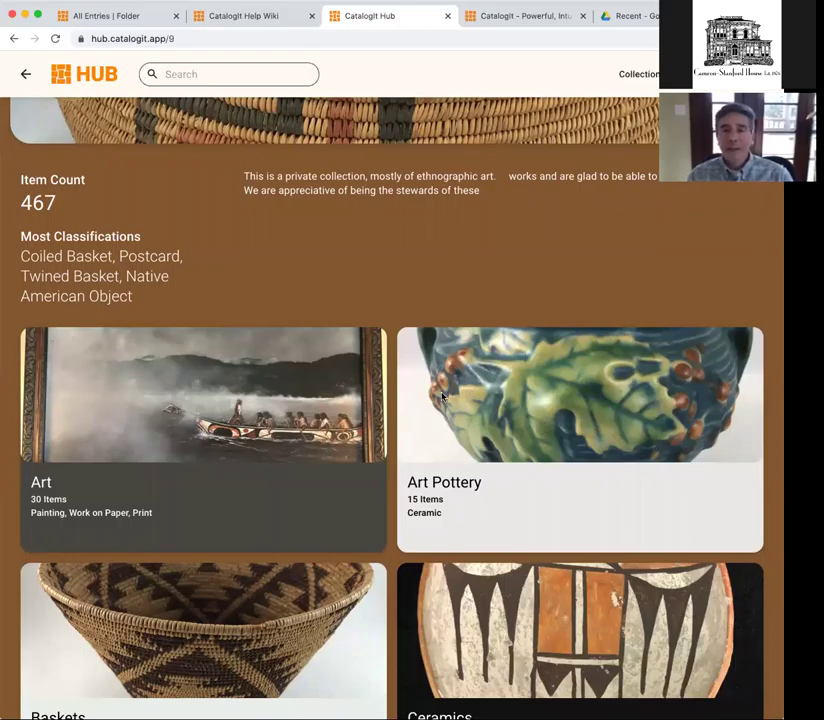
pyautogui.scroll(-1, 324, 483)
pyautogui.scroll(-5, 324, 484)
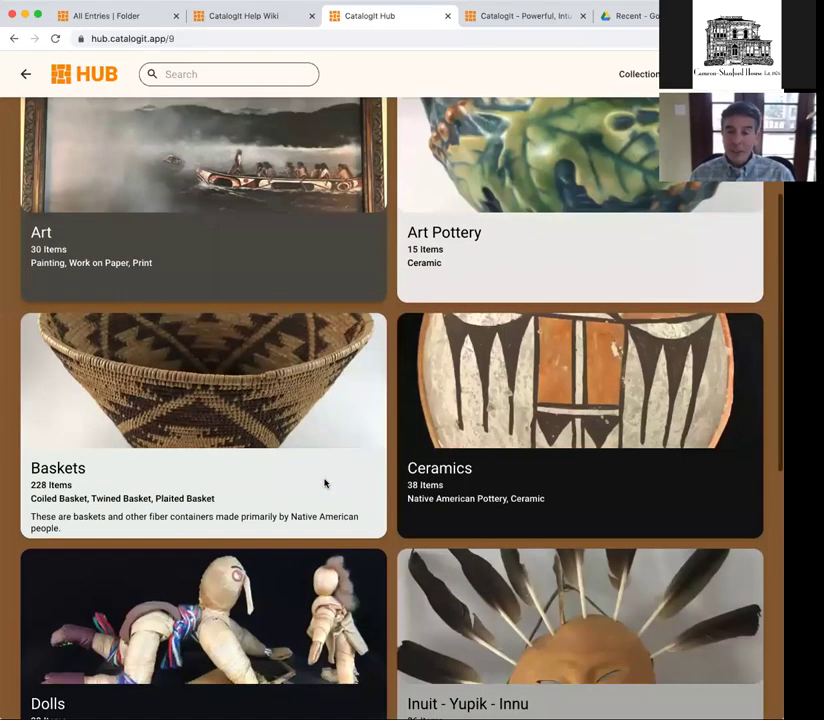
pyautogui.scroll(-6, 324, 484)
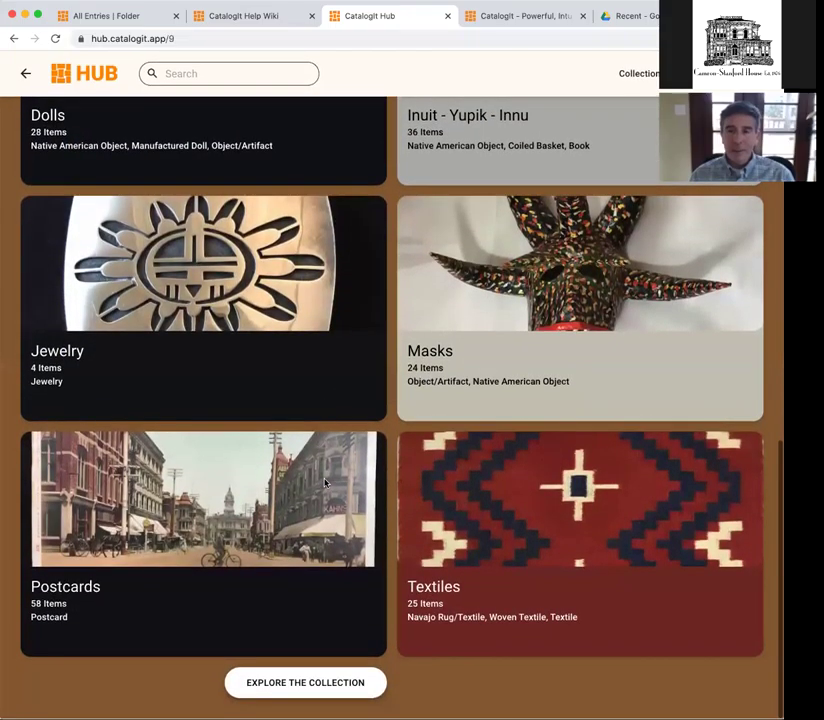
pyautogui.scroll(9, 324, 484)
pyautogui.scroll(7, 324, 484)
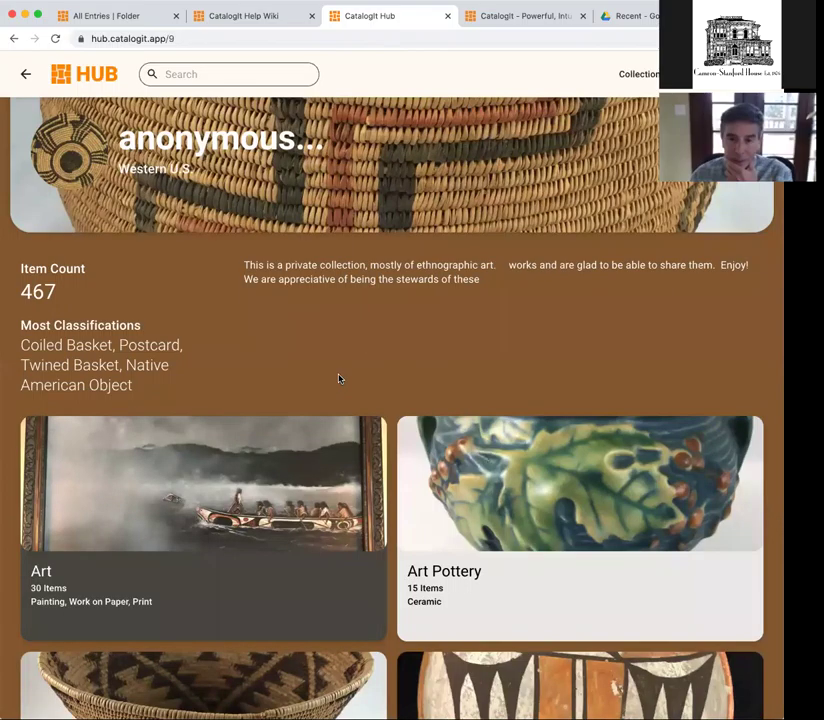
# - View the published Art Pottery folder's items and return to the collection's Hub page
pyautogui.scroll(-3, 339, 378)
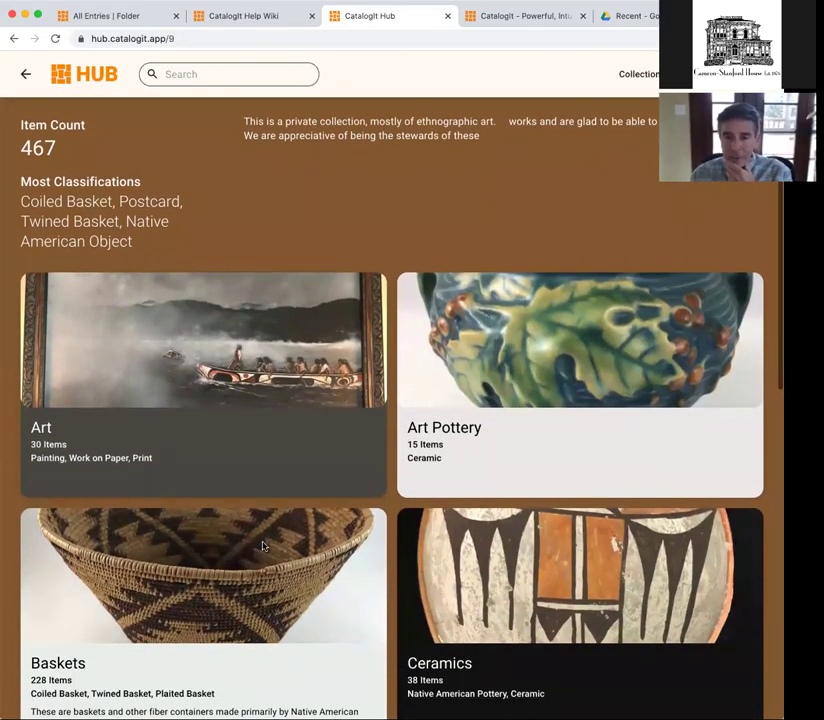
pyautogui.click(483, 396)
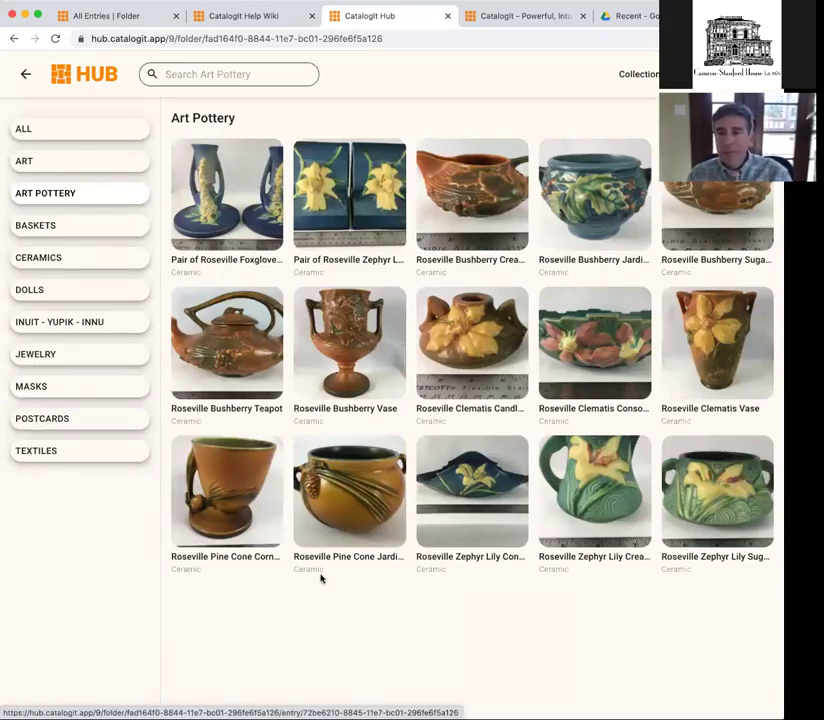
pyautogui.click(27, 78)
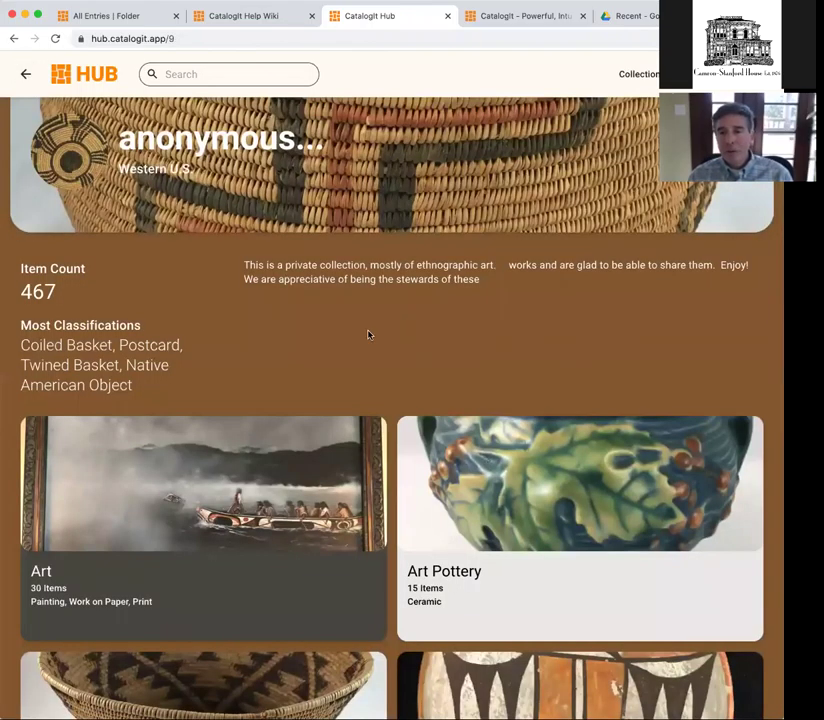
# - Switch back to the CatalogIt entries and open the Mom folder to view its contents
pyautogui.click(125, 14)
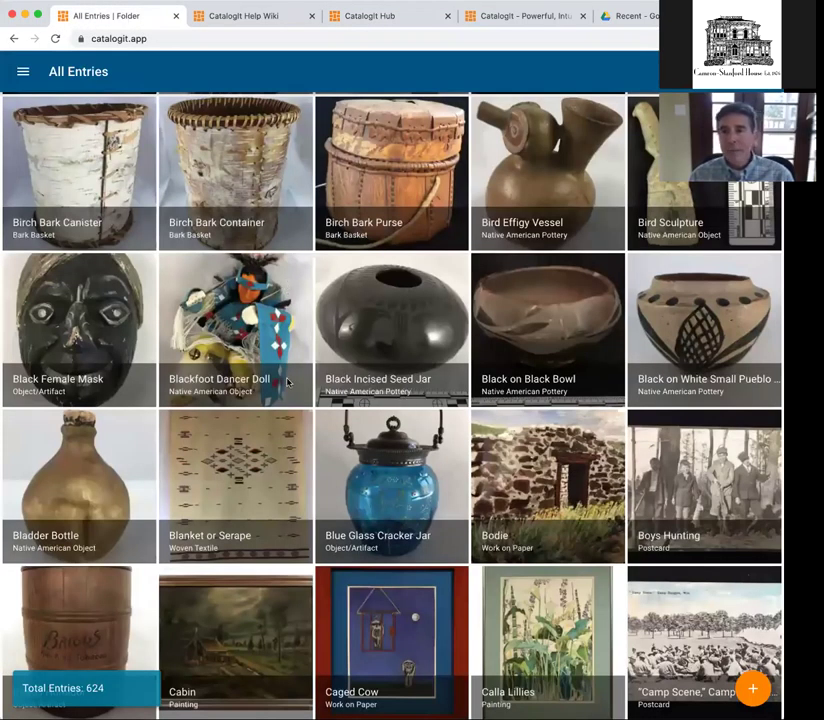
pyautogui.click(22, 73)
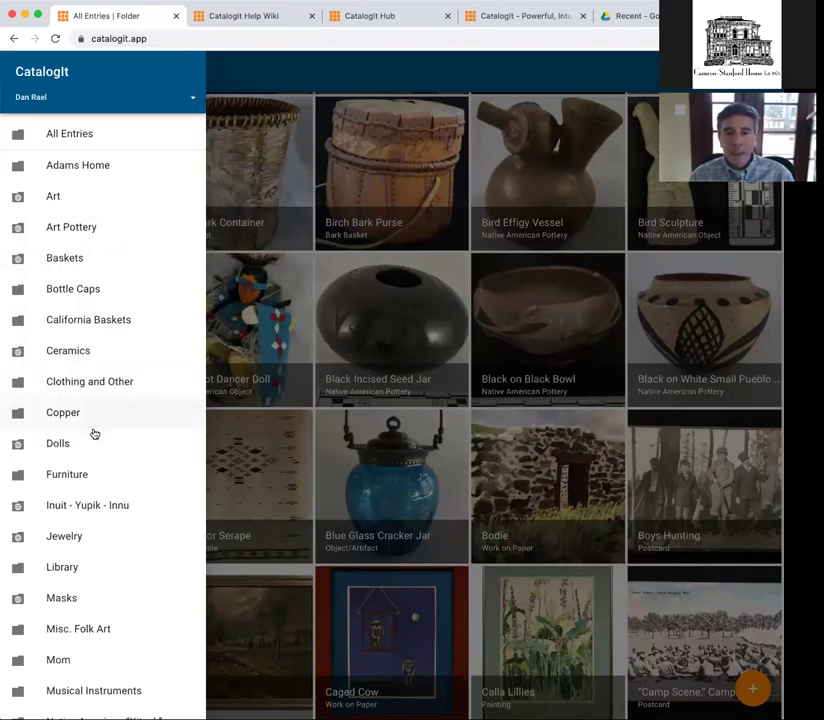
pyautogui.scroll(-1, 81, 493)
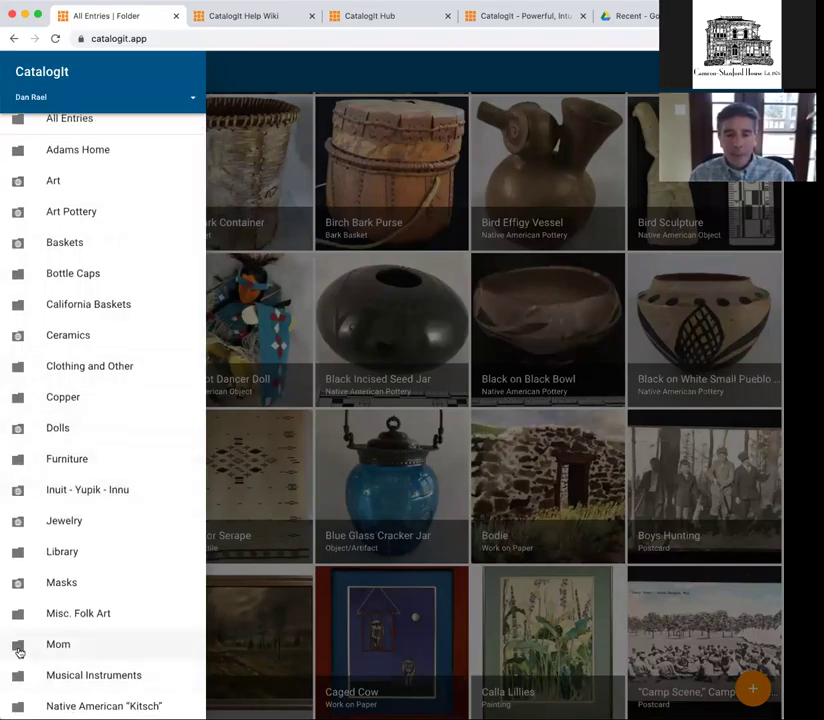
pyautogui.click(58, 644)
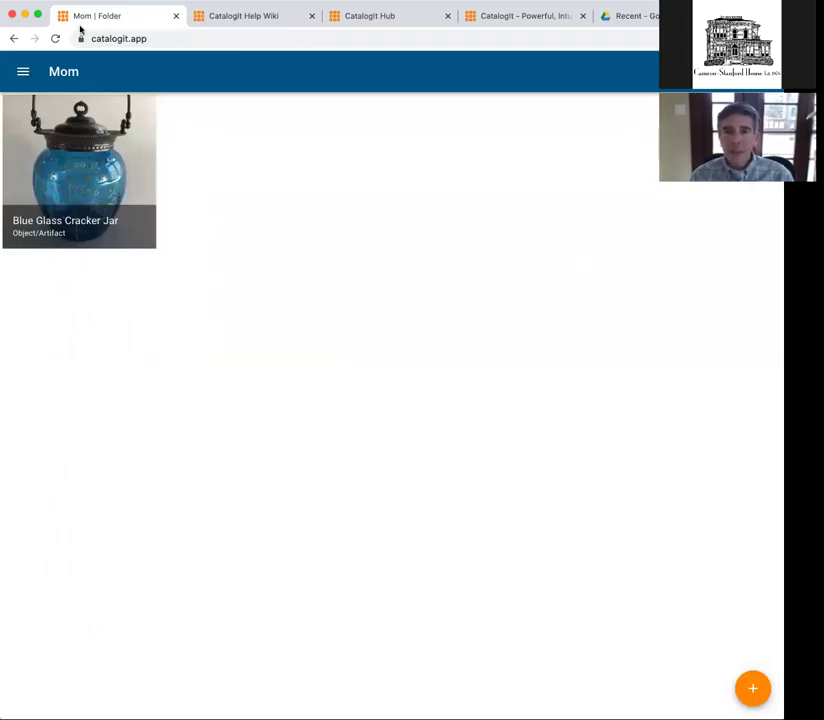
# - Search All Entries for "wedding" and open the wedding party photograph's entry for editing
pyautogui.click(23, 72)
pyautogui.click(68, 134)
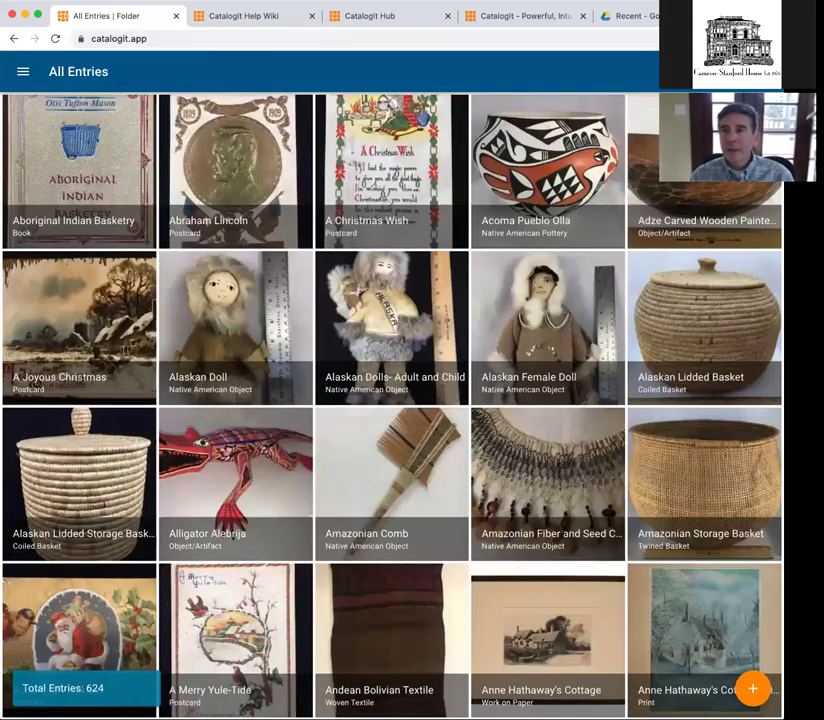
pyautogui.write('wedding')
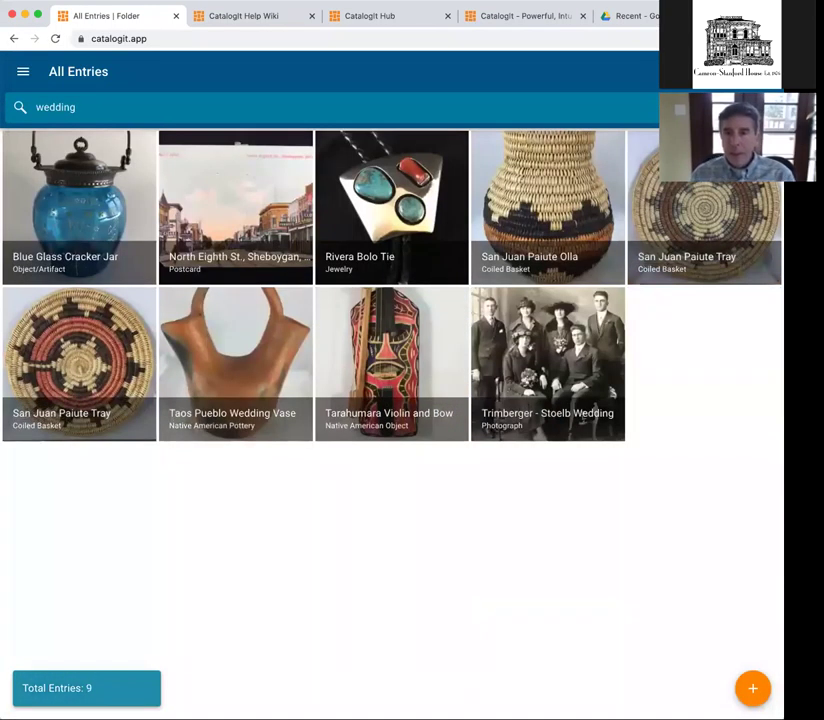
pyautogui.click(608, 366)
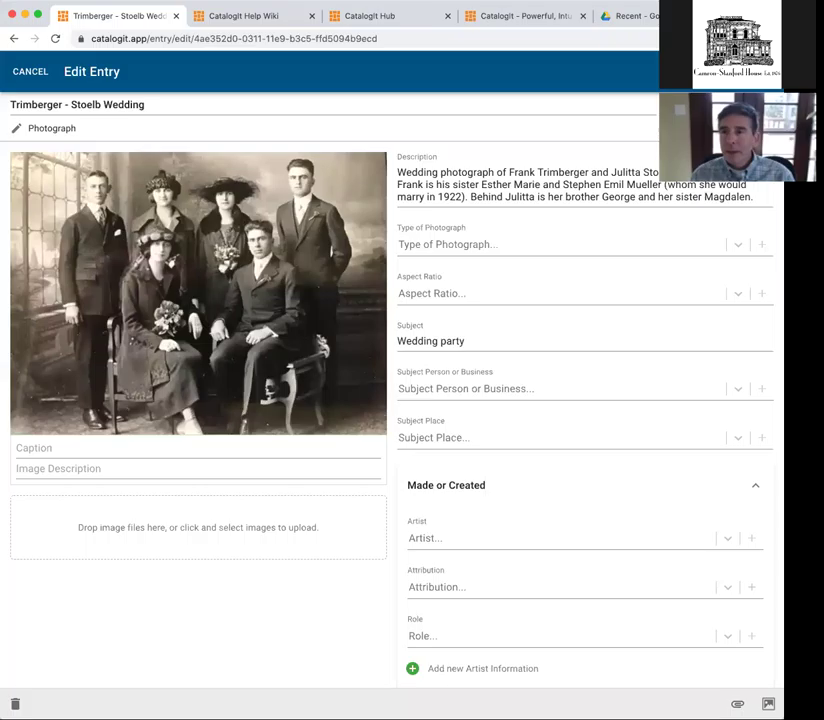
# - Add the wedding photograph entry to the Mom folder, save it and return to the search results
pyautogui.scroll(-3, 530, 223)
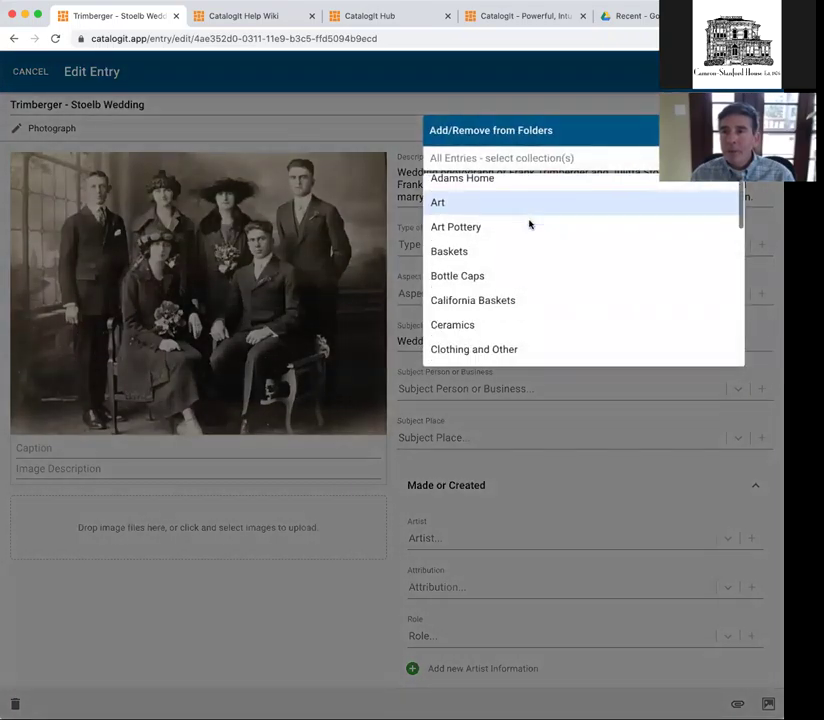
pyautogui.scroll(-5, 528, 223)
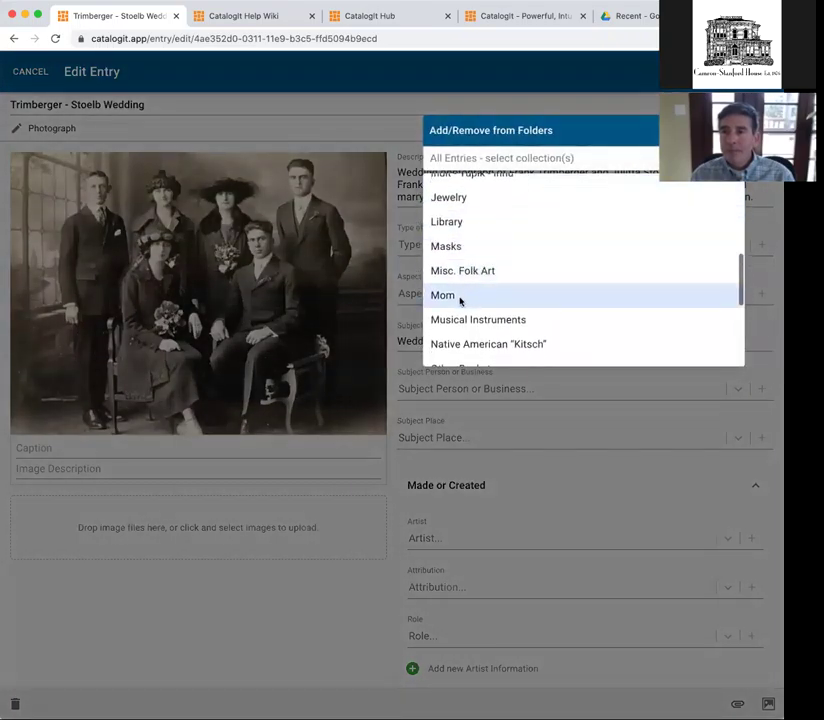
pyautogui.click(460, 298)
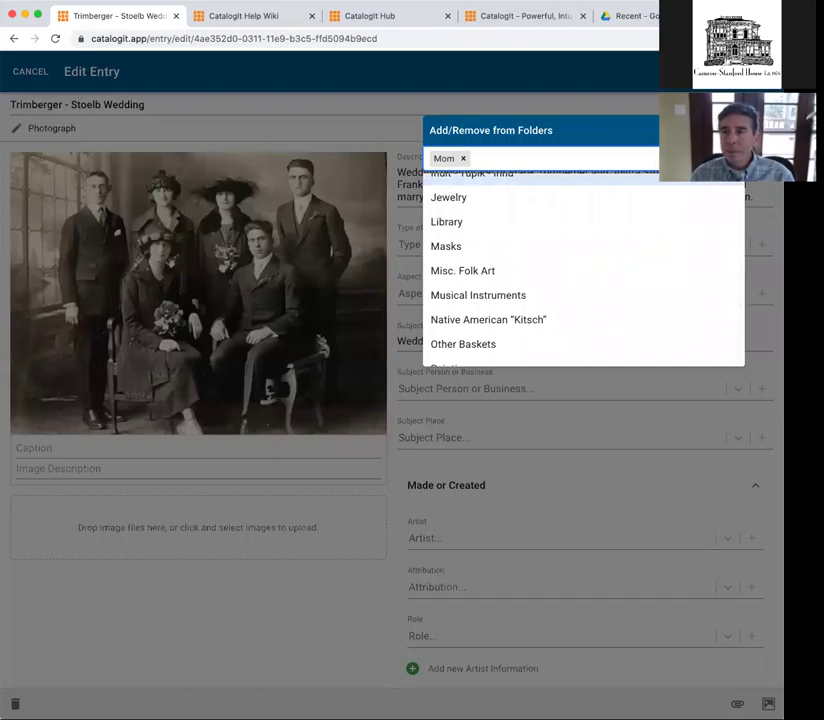
pyautogui.press('Escape')
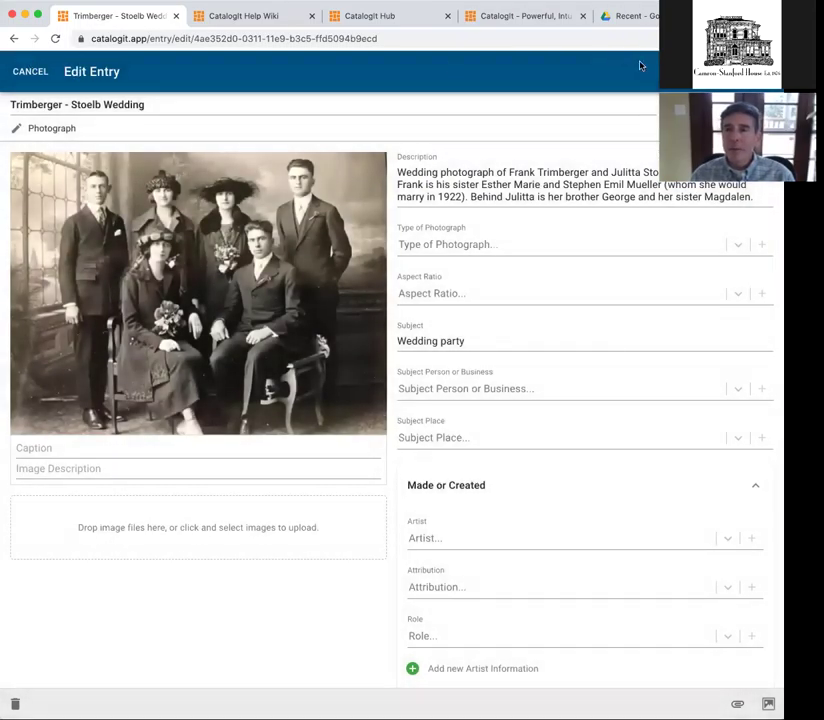
pyautogui.click(30, 71)
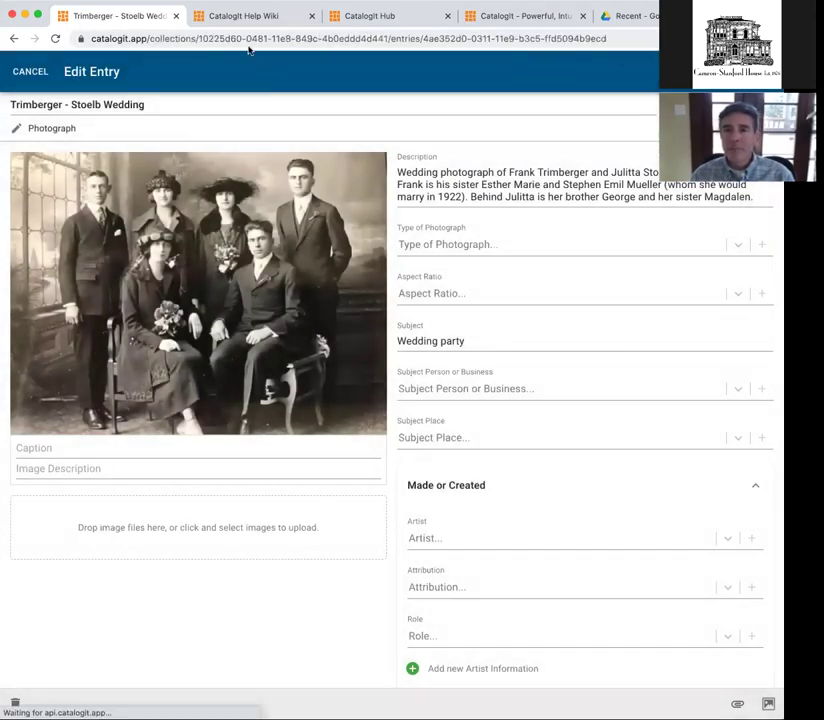
pyautogui.click(18, 80)
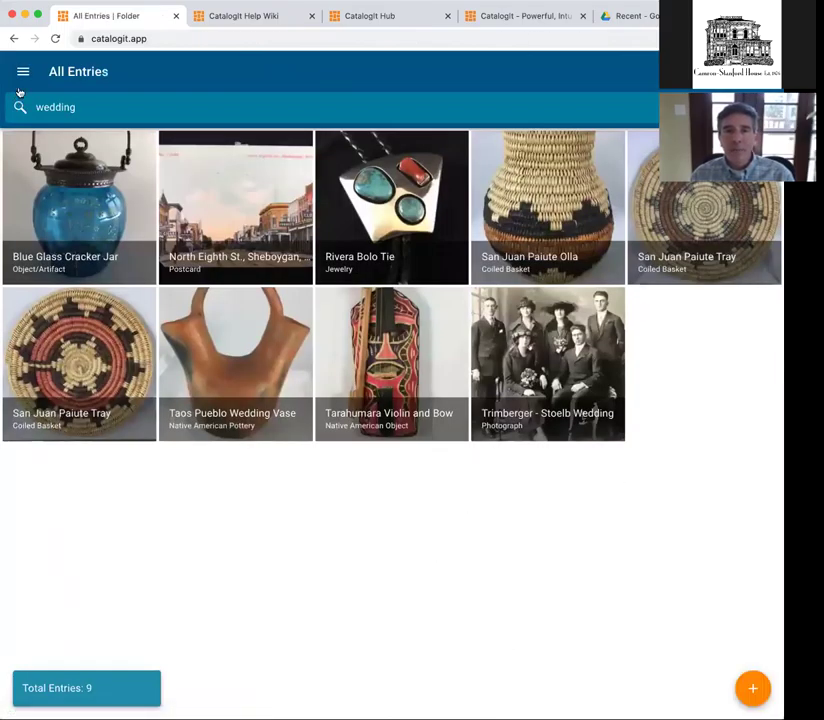
# - Publish the Mom folder and check that its publish option is enabled
pyautogui.click(22, 69)
pyautogui.scroll(-2, 64, 316)
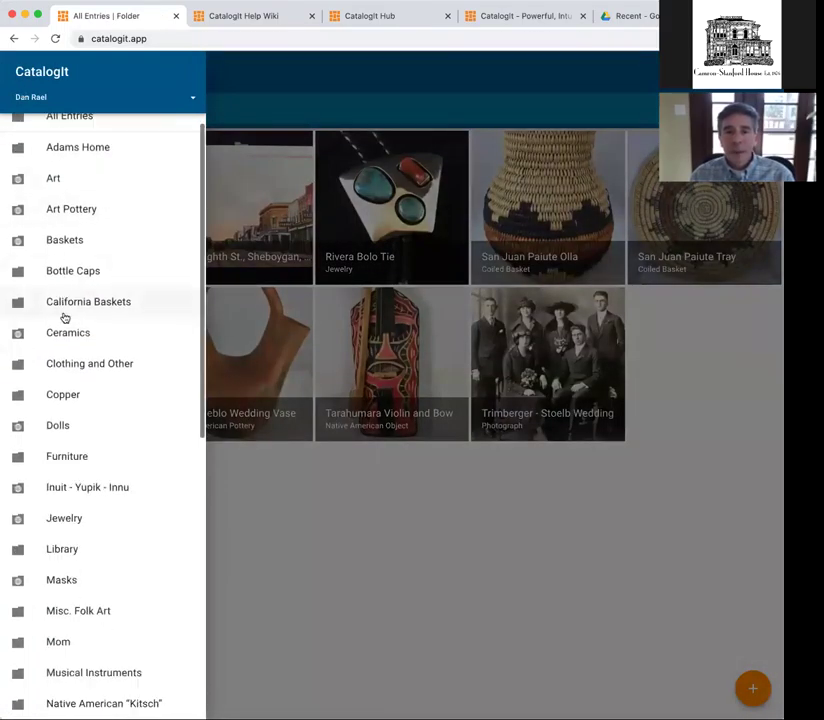
pyautogui.click(58, 606)
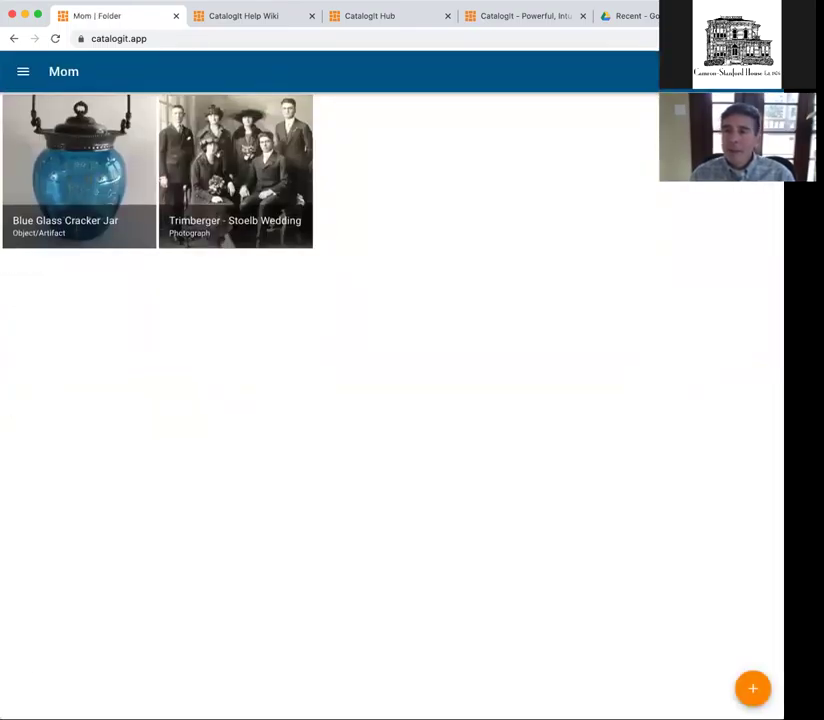
pyautogui.click(760, 71)
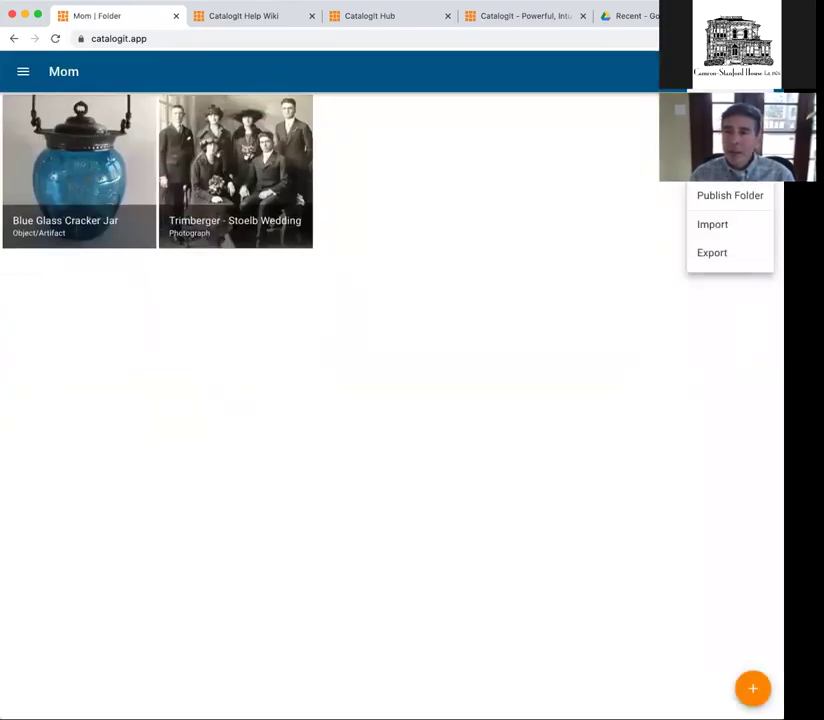
pyautogui.click(713, 195)
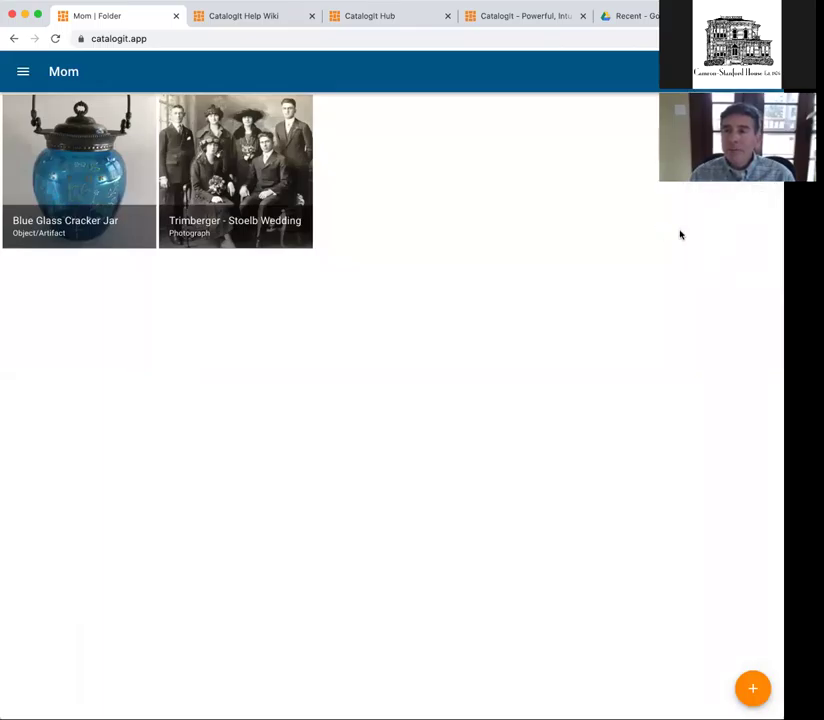
pyautogui.click(760, 71)
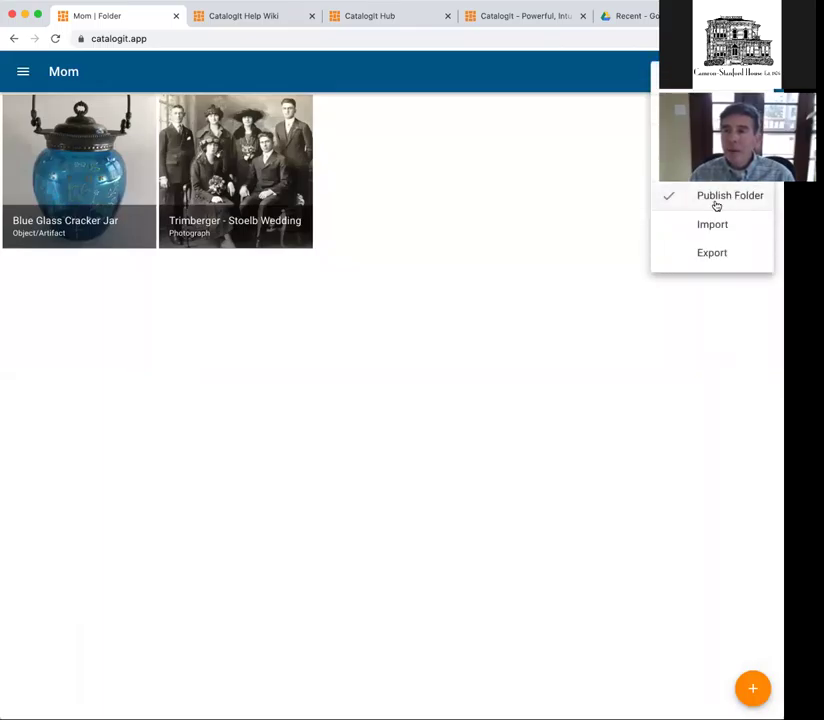
pyautogui.click(590, 189)
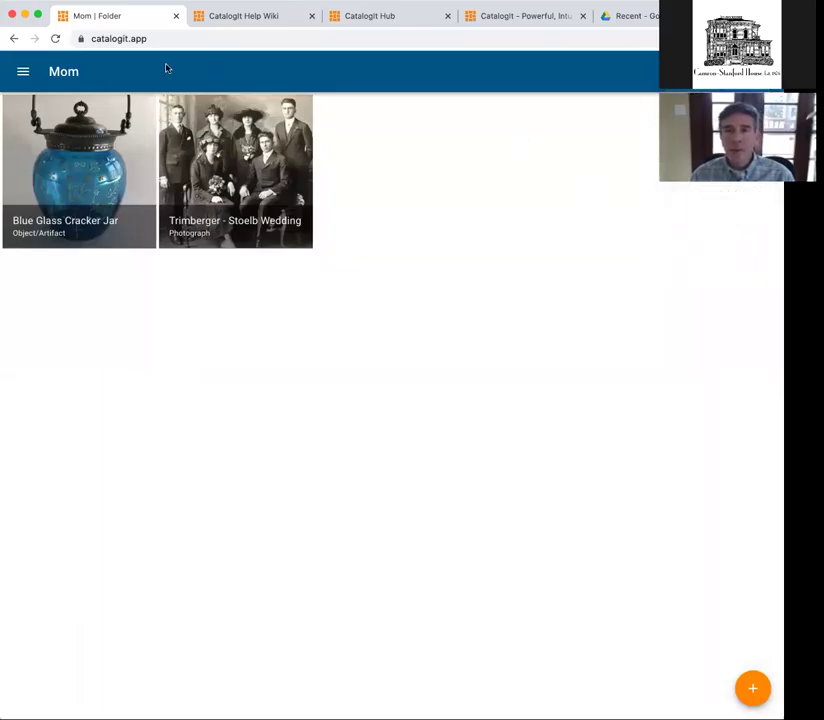
# - Switch to the CatalogIt Hub, refresh the collection page and find the published Mom folder
pyautogui.click(399, 16)
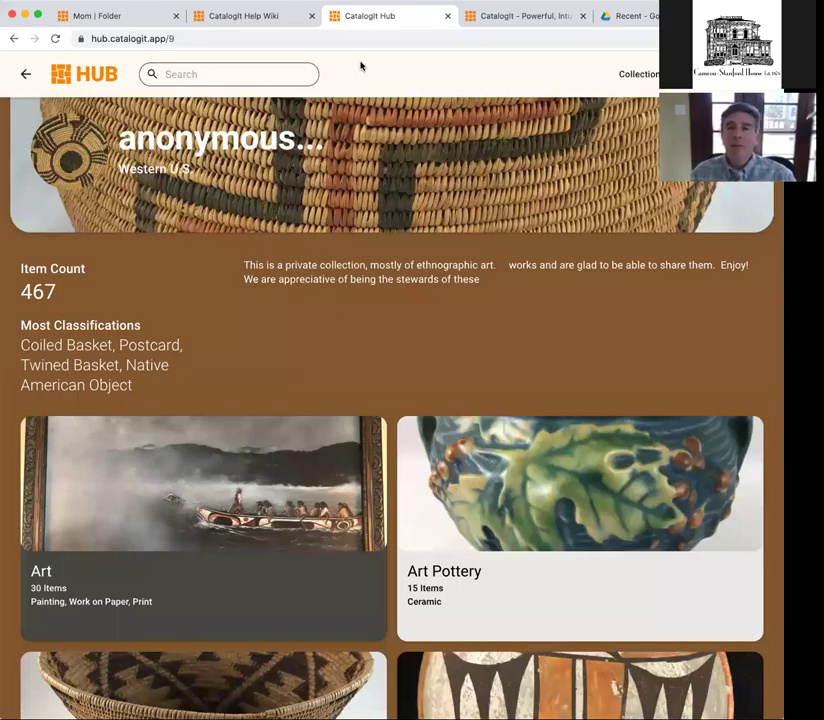
pyautogui.click(54, 38)
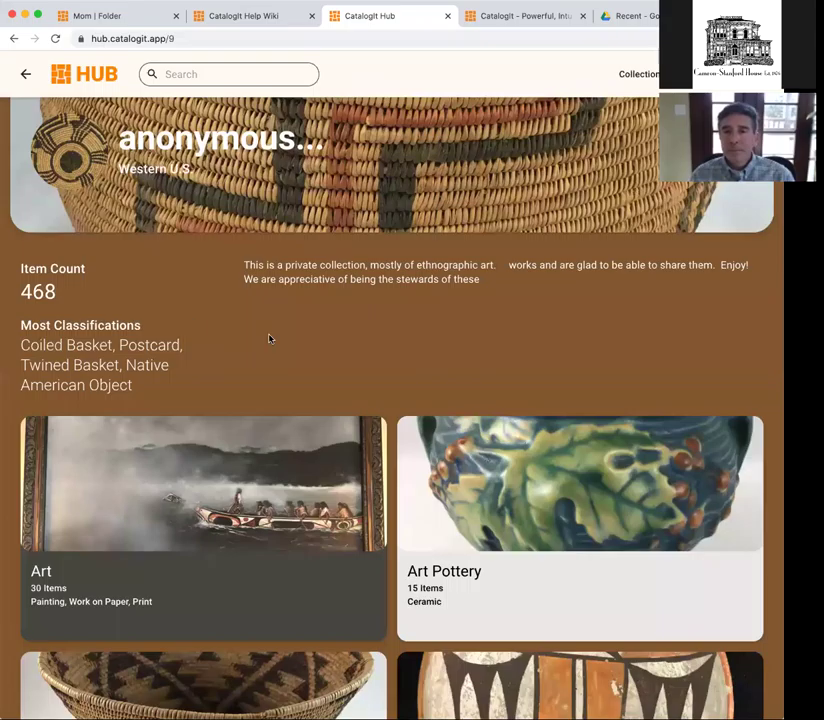
pyautogui.scroll(-10, 268, 337)
pyautogui.scroll(-11, 268, 337)
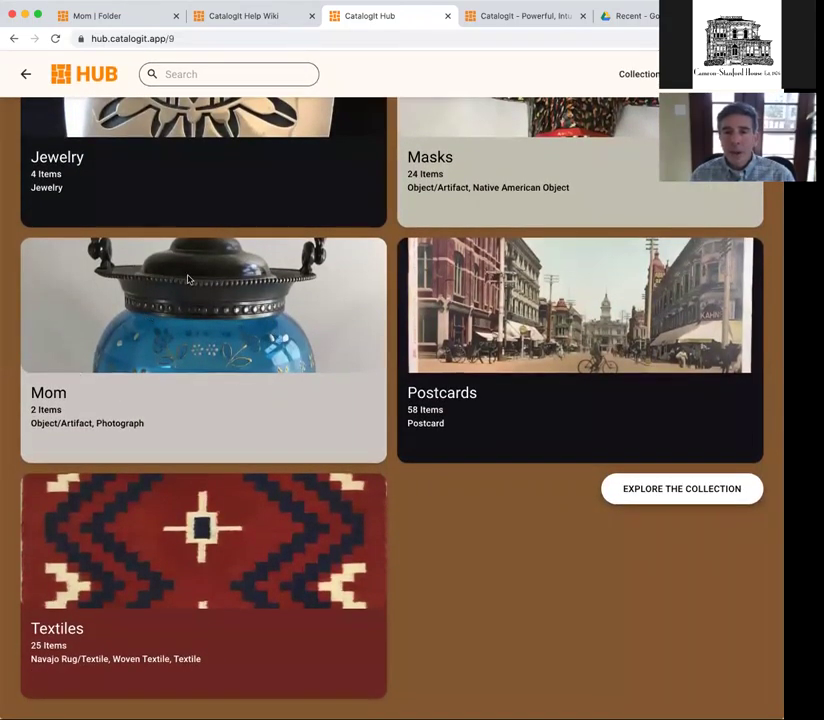
# - Open the Mom folder on the Hub, view the wedding photograph's public details and close them
pyautogui.click(184, 308)
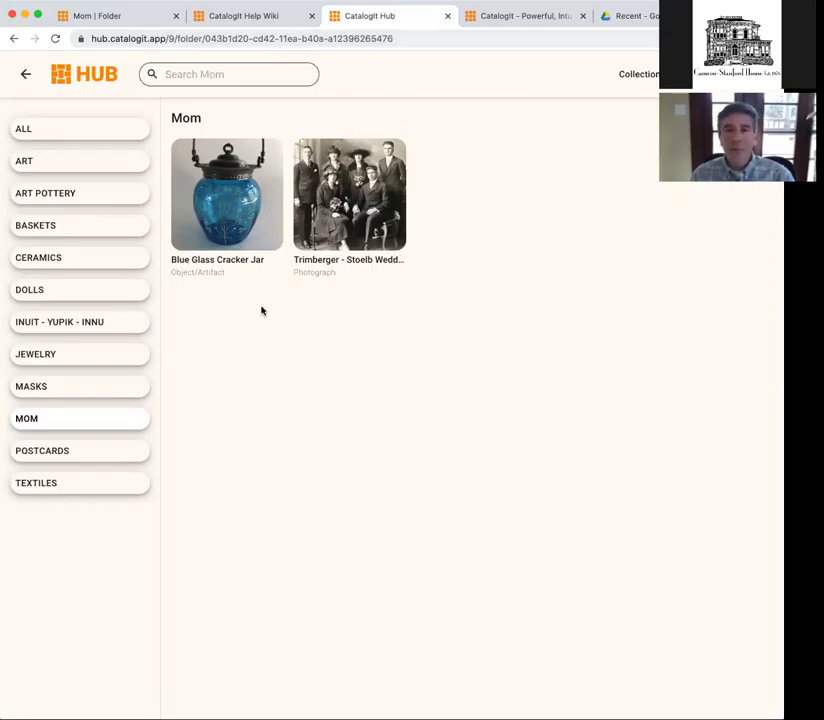
pyautogui.click(341, 214)
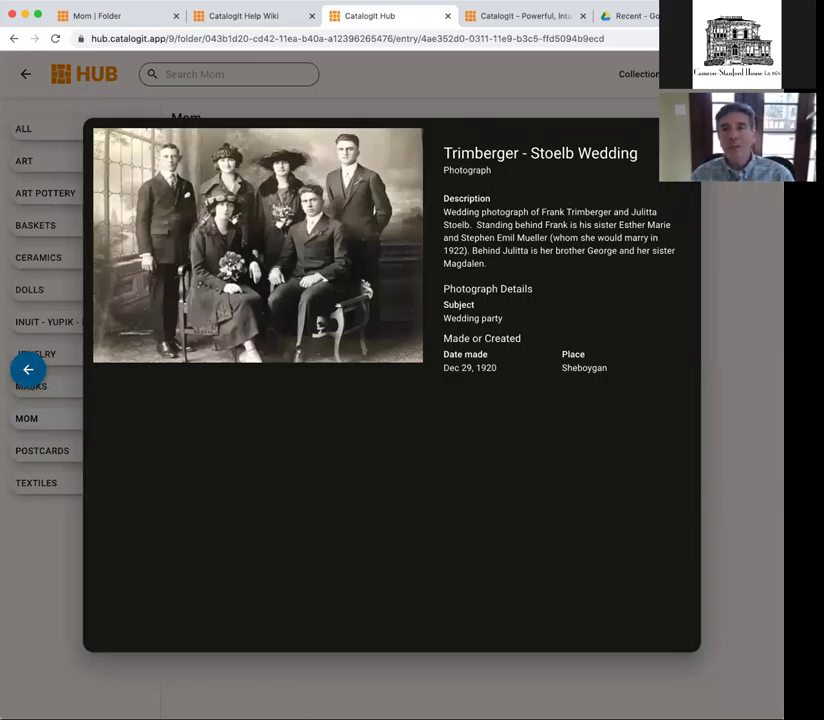
pyautogui.click(563, 116)
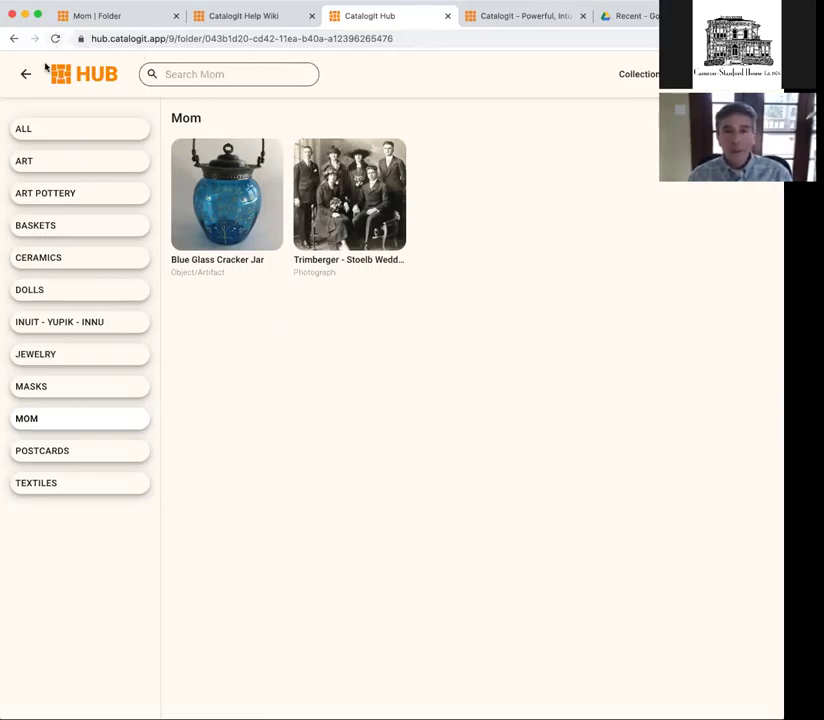
# - Return to the CatalogIt entries, look over the list of available accounts and open All Entries
pyautogui.click(124, 16)
pyautogui.click(23, 71)
pyautogui.click(54, 98)
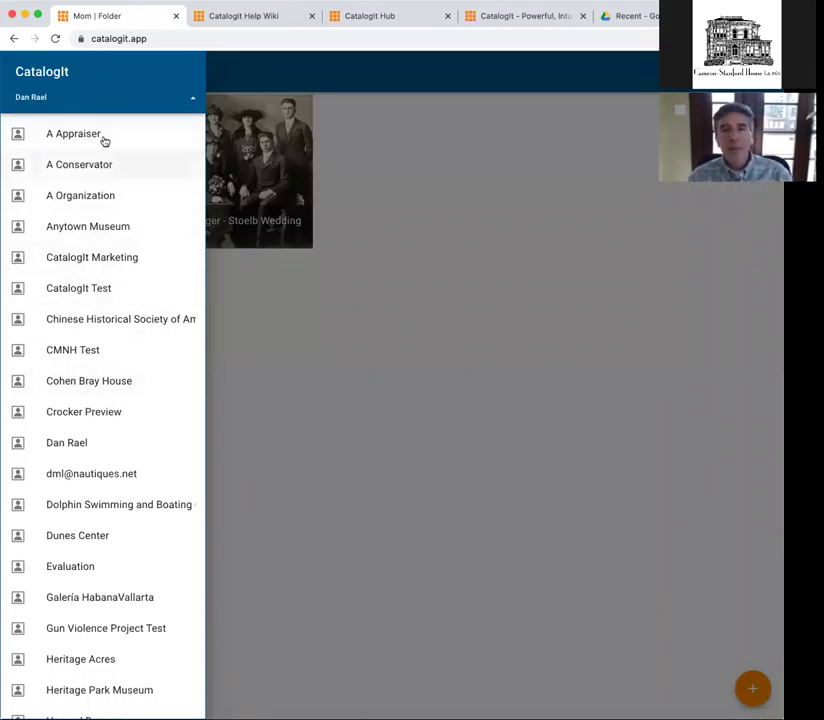
pyautogui.click(252, 70)
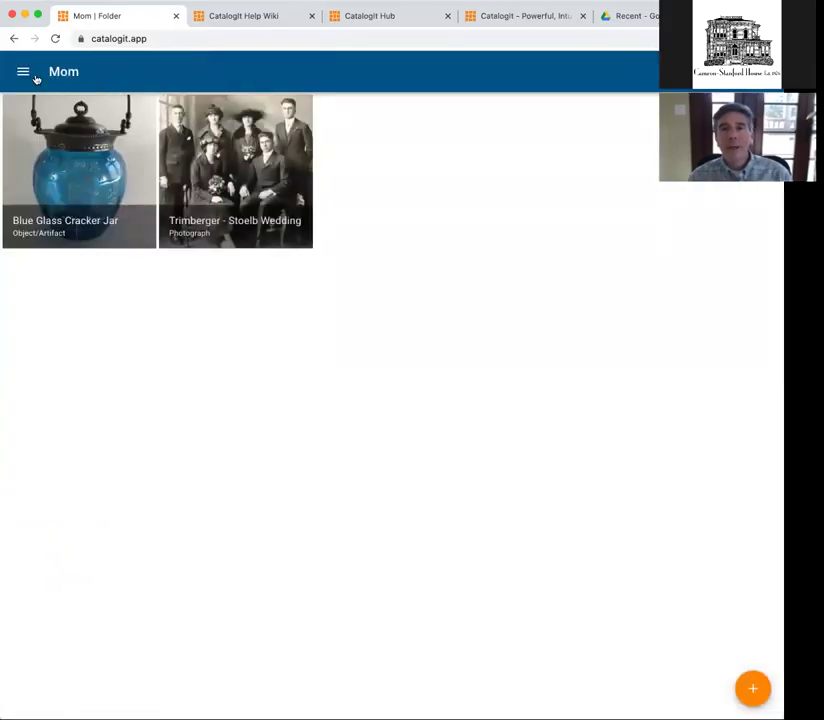
pyautogui.click(24, 72)
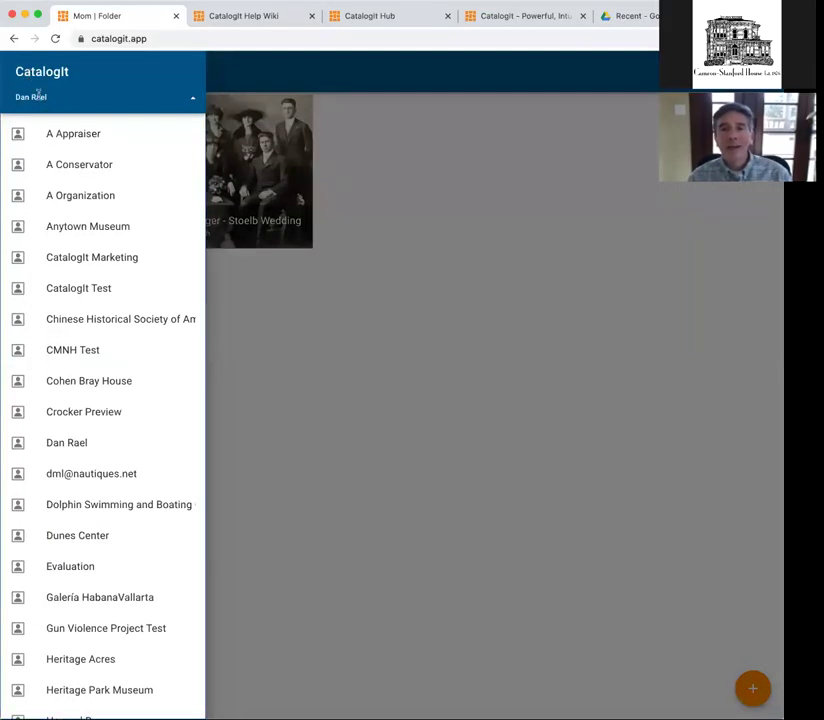
pyautogui.click(38, 96)
pyautogui.click(51, 133)
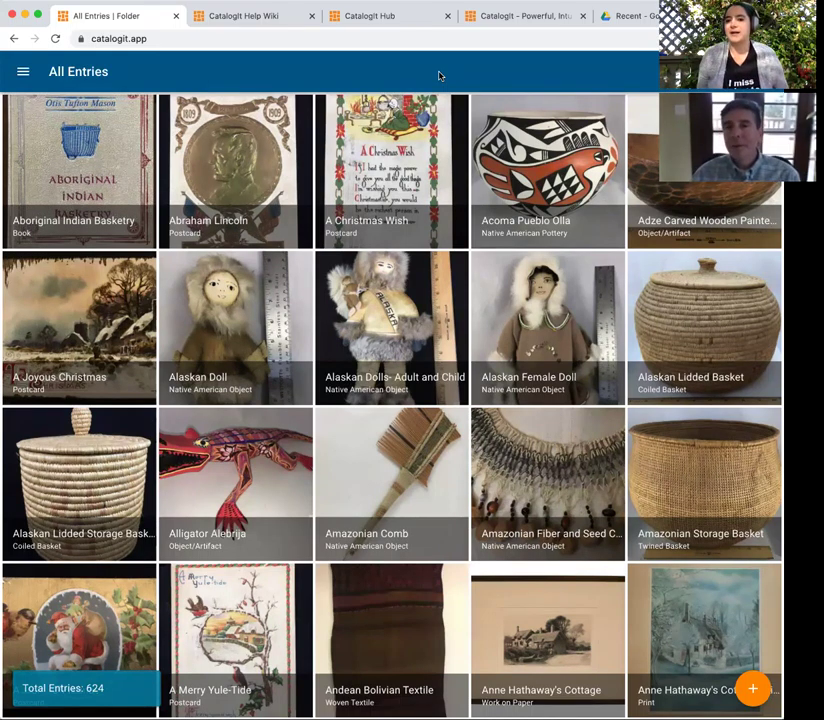
# - Open the Mom folder to view its two entries, and bring the folder list back up
pyautogui.click(23, 72)
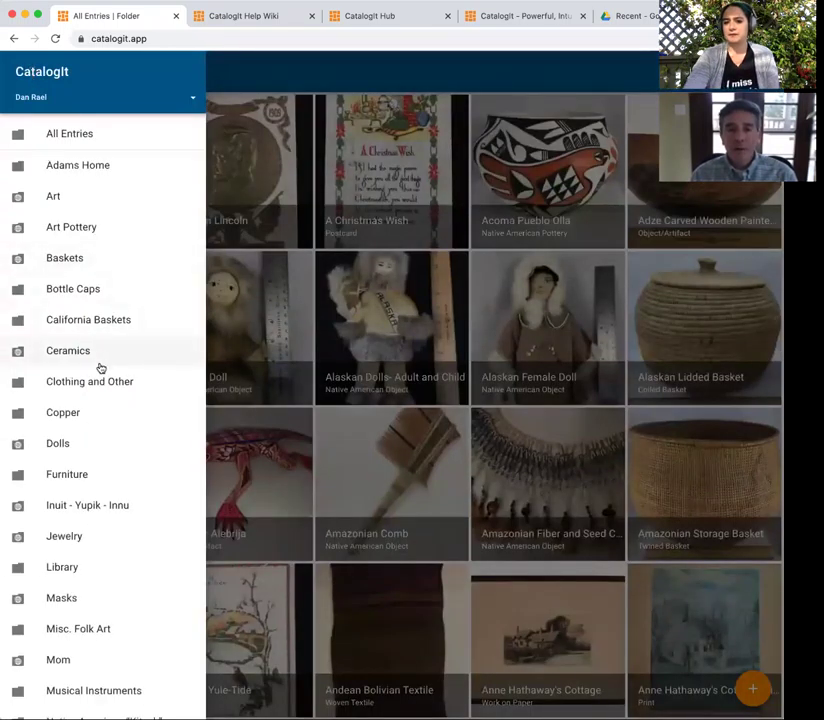
pyautogui.scroll(-1, 33, 650)
pyautogui.click(57, 642)
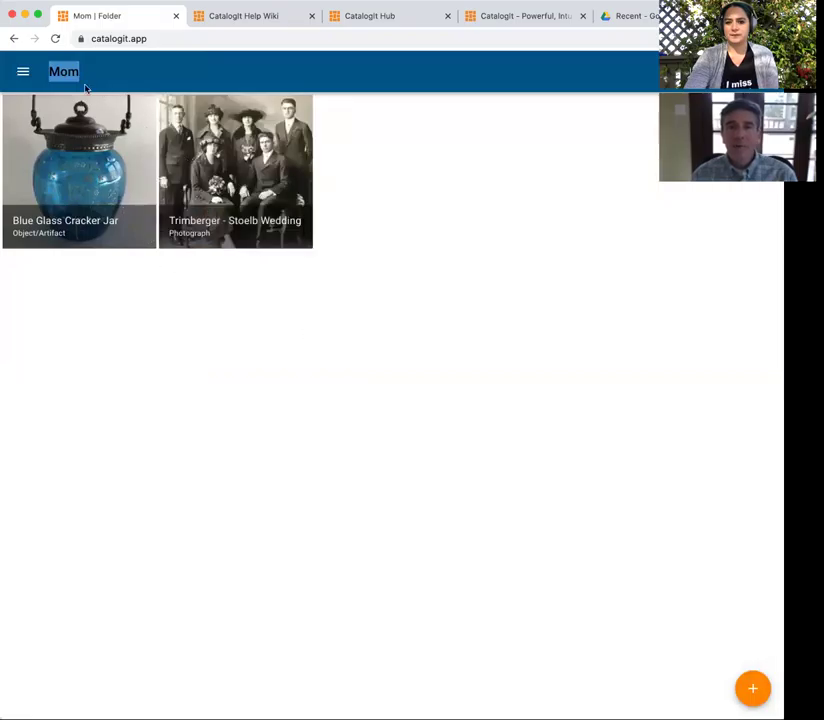
pyautogui.click(22, 72)
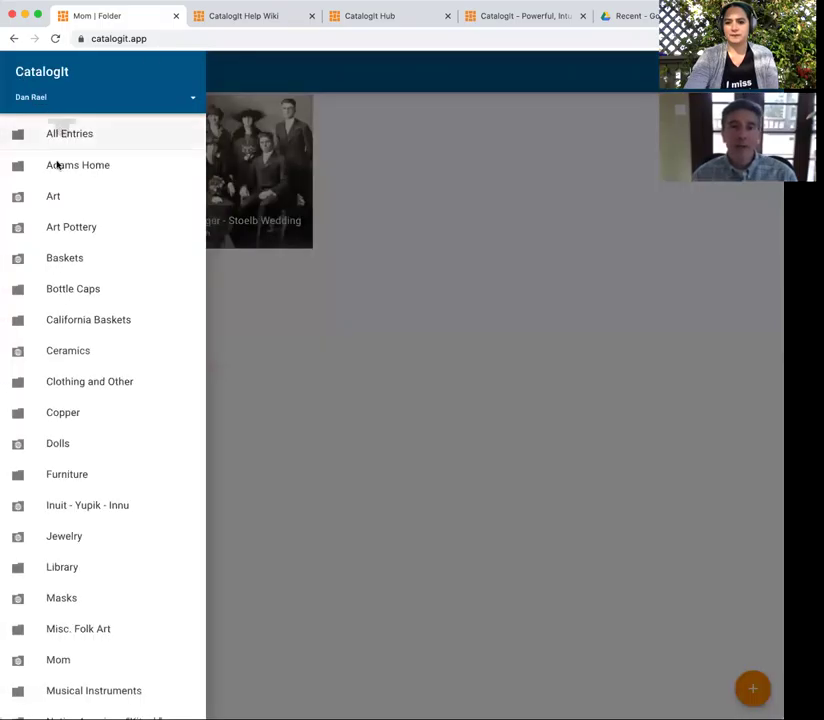
# - Open All Entries, search it for "wedding", and clear the search
pyautogui.click(57, 132)
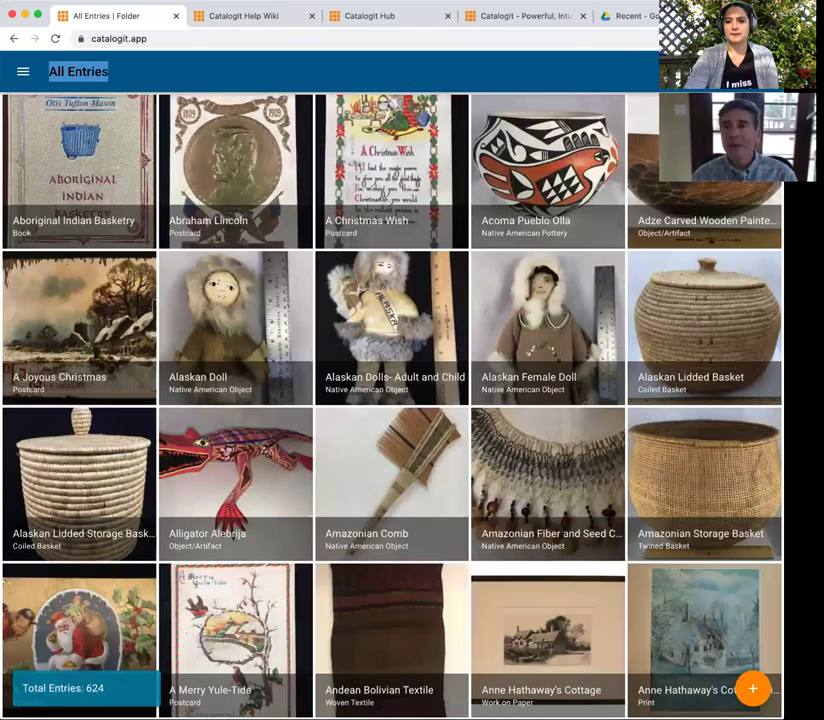
pyautogui.write('wedding')
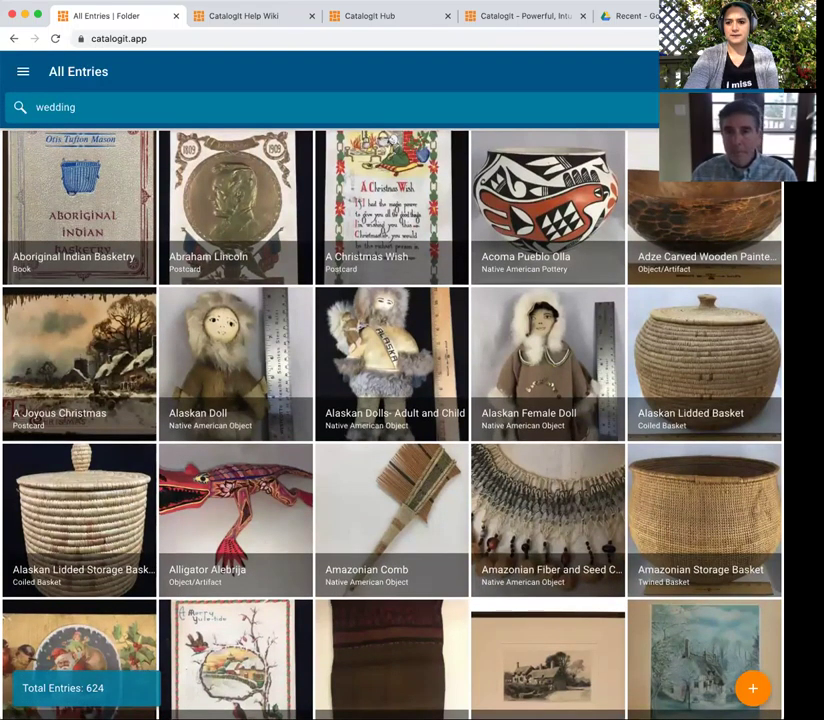
pyautogui.press('Return')
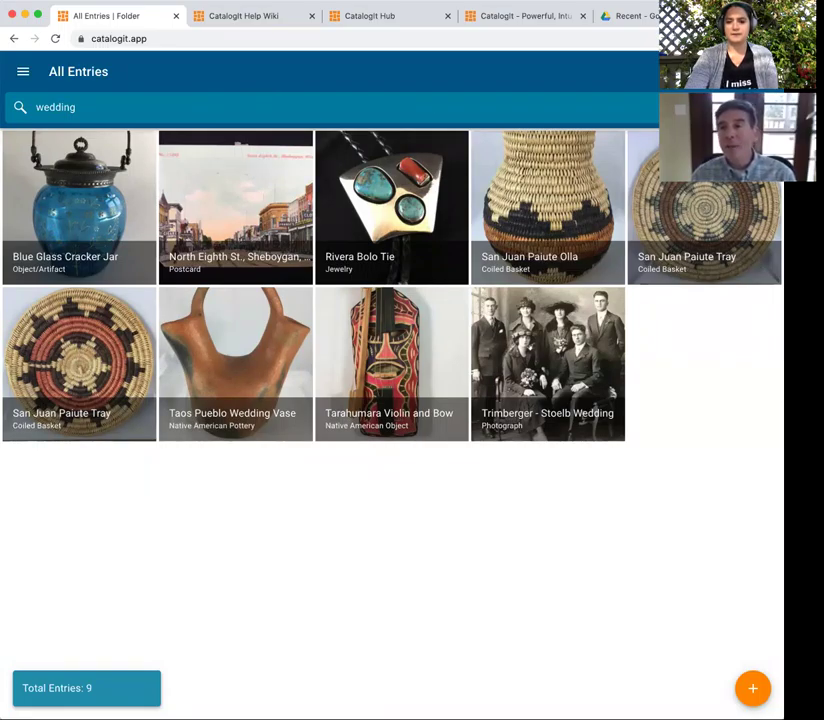
pyautogui.press('Escape')
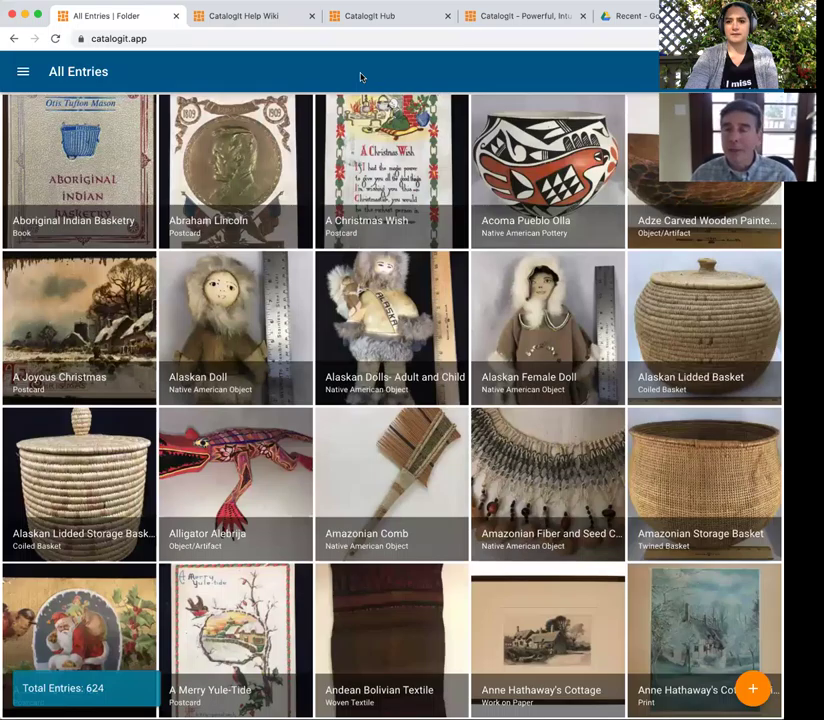
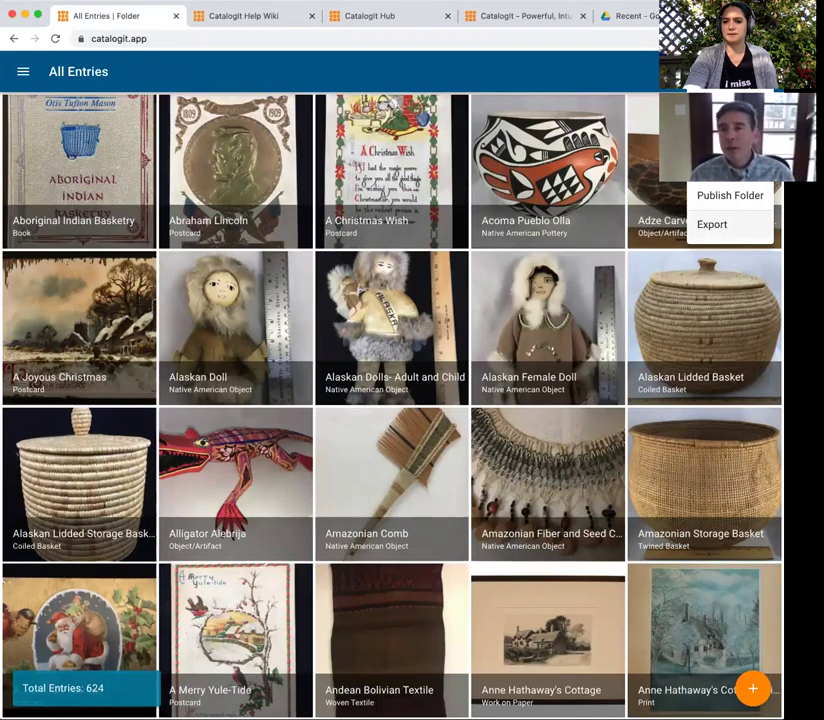
pyautogui.click(657, 64)
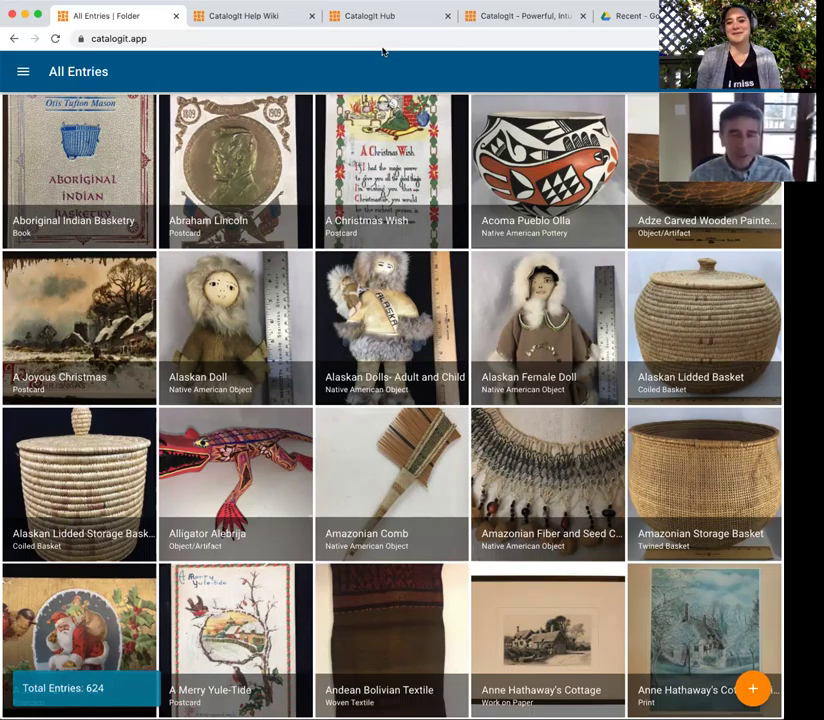
# - Switch to the CatalogIt Hub, go back from the Mom folder to the Hub home page, and open the list of all collections
pyautogui.click(401, 21)
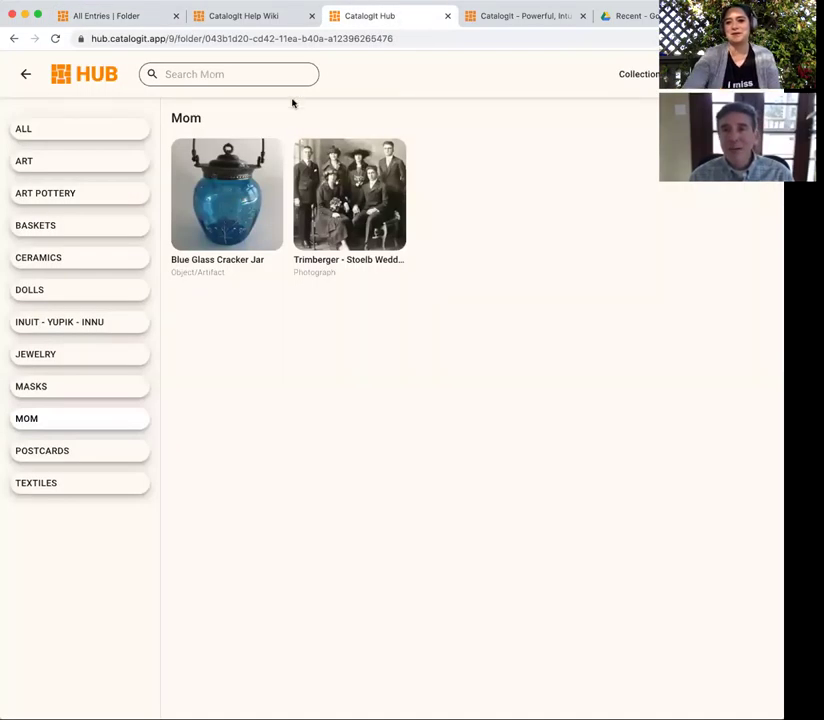
pyautogui.click(27, 76)
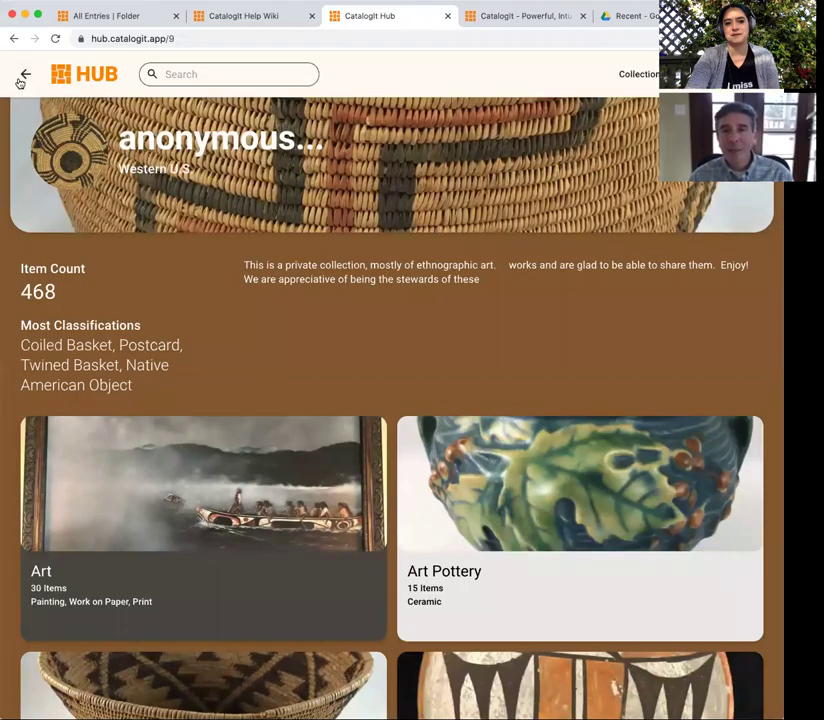
pyautogui.click(24, 75)
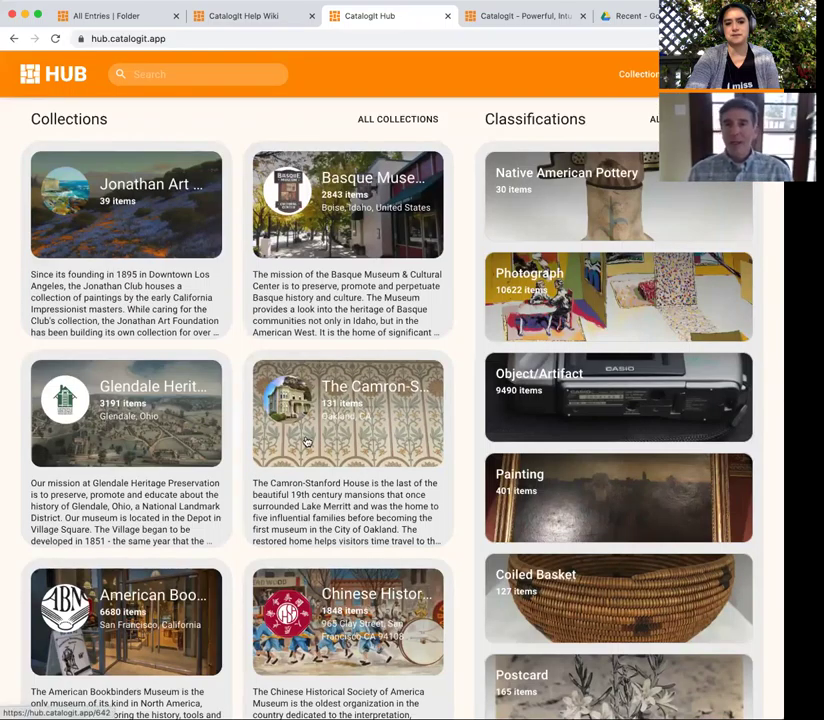
pyautogui.click(398, 119)
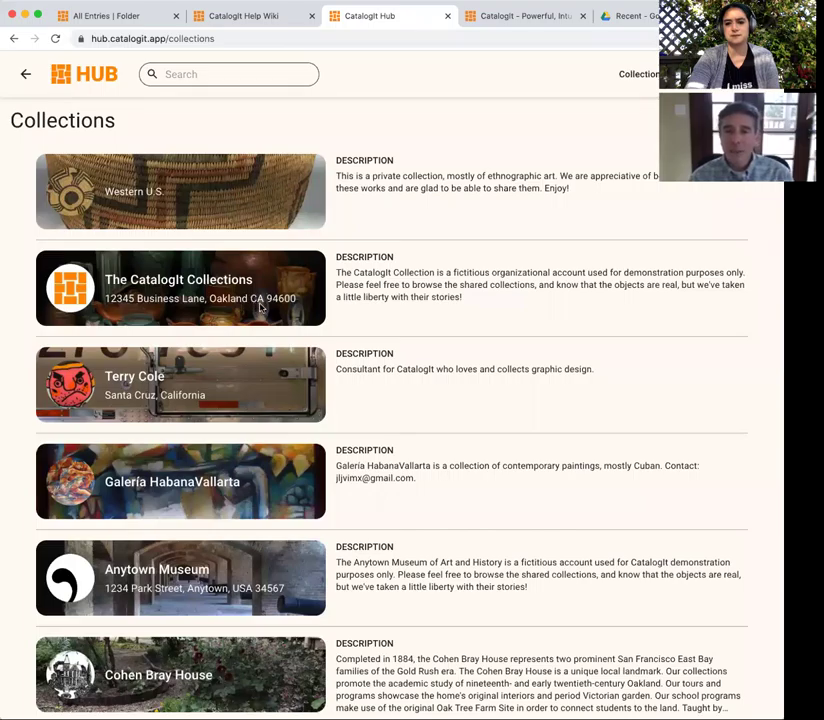
# - Look through the published collections and their descriptions as far as the Basque Museum & Cultural Center
pyautogui.scroll(-3, 261, 307)
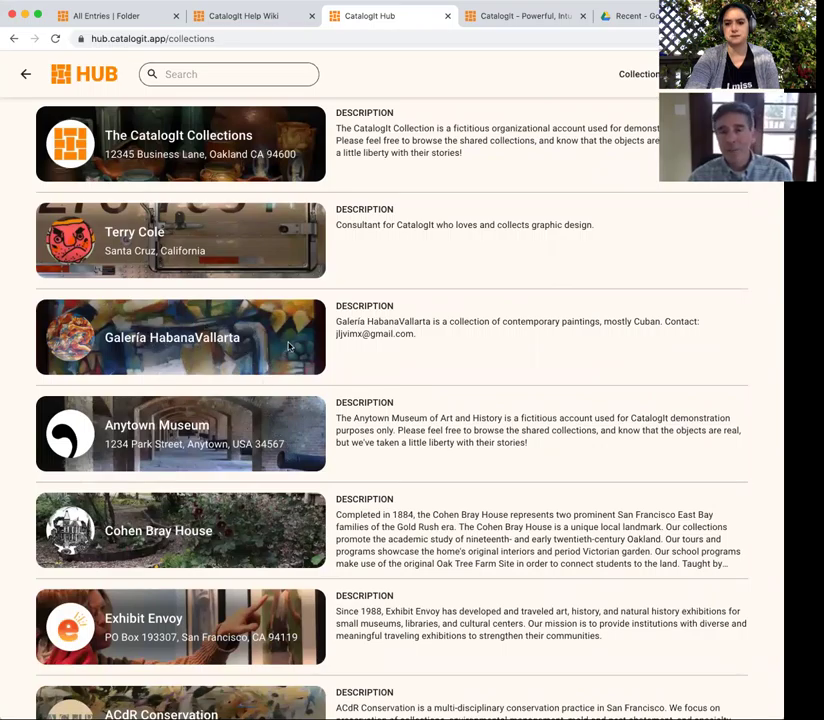
pyautogui.scroll(-2, 287, 346)
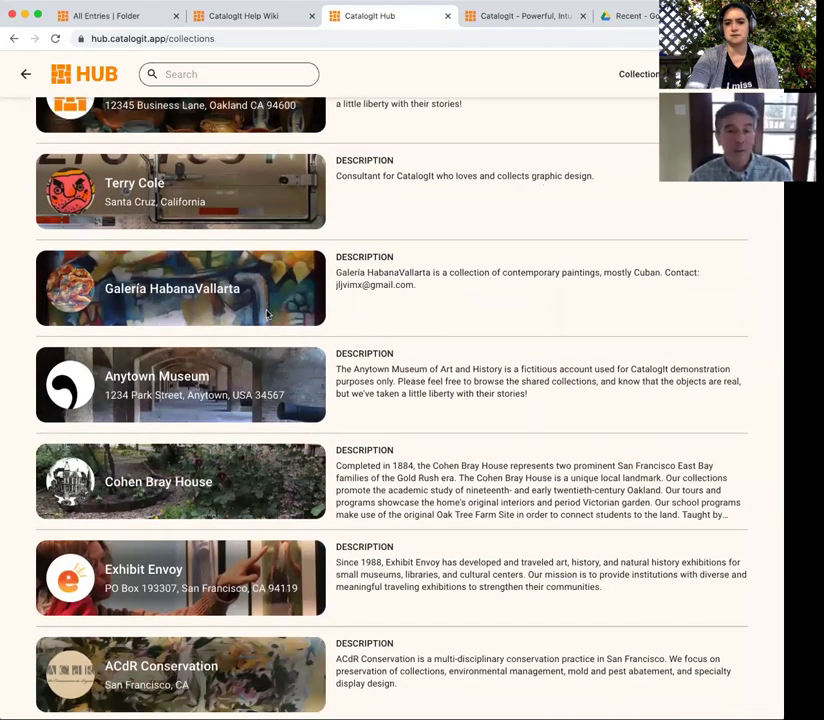
pyautogui.scroll(-3, 267, 315)
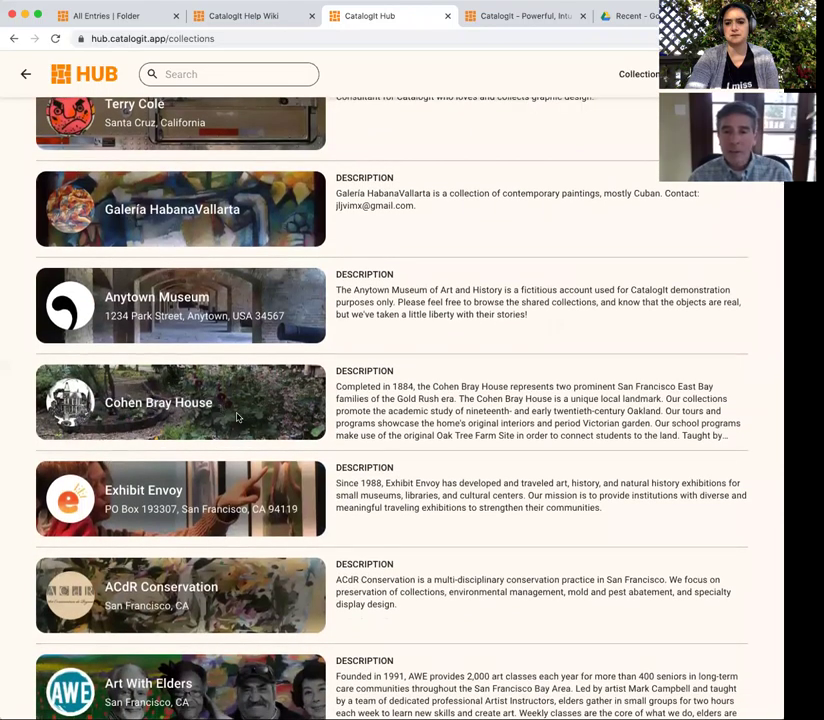
pyautogui.scroll(-1, 249, 410)
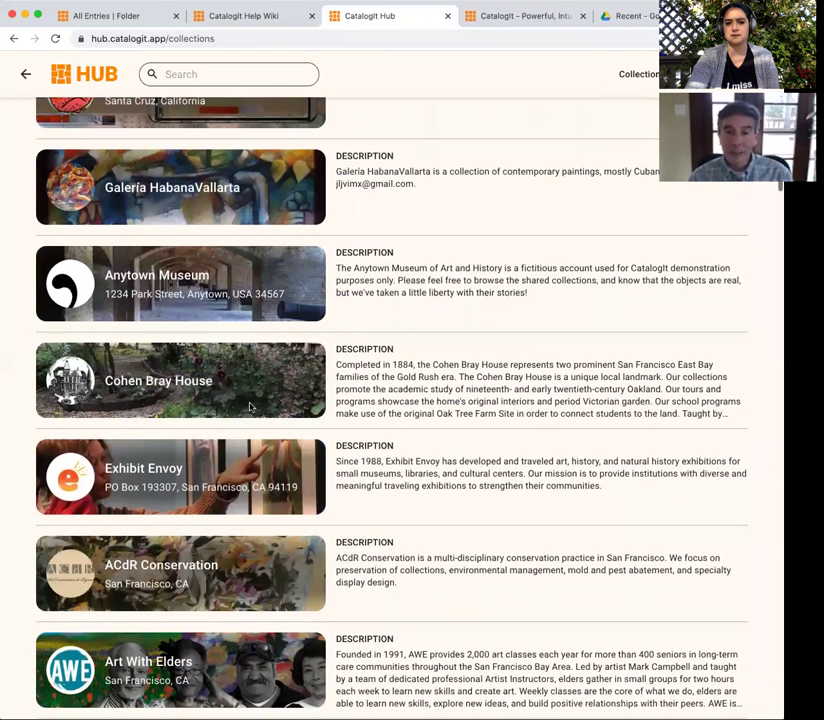
pyautogui.scroll(-6, 255, 402)
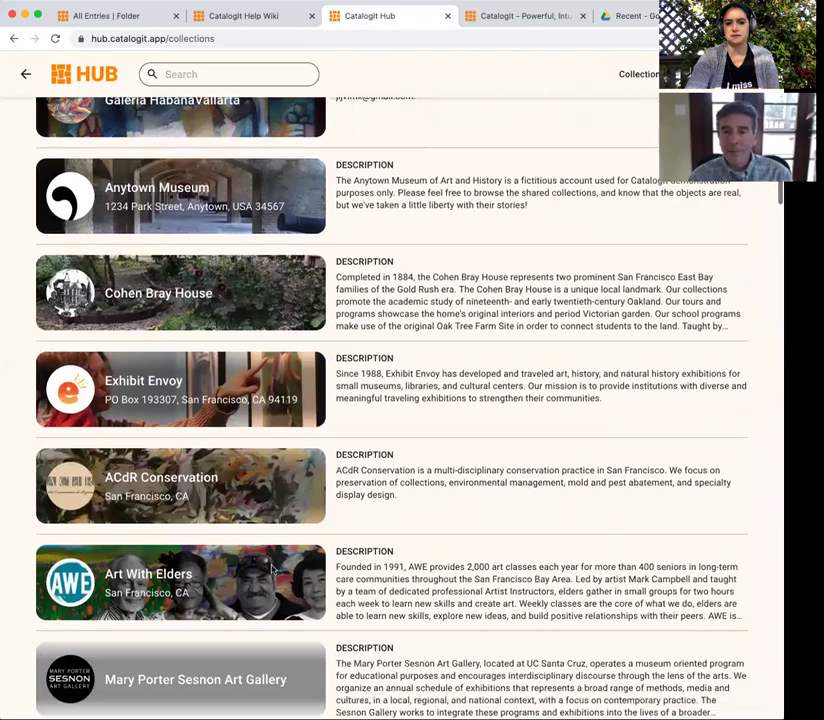
pyautogui.scroll(-3, 331, 511)
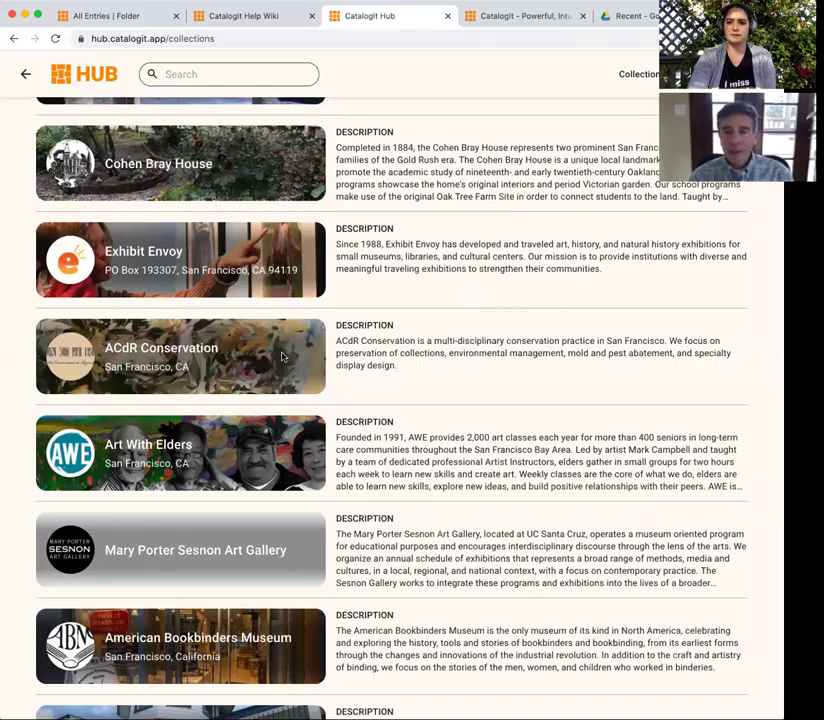
pyautogui.scroll(-3, 283, 357)
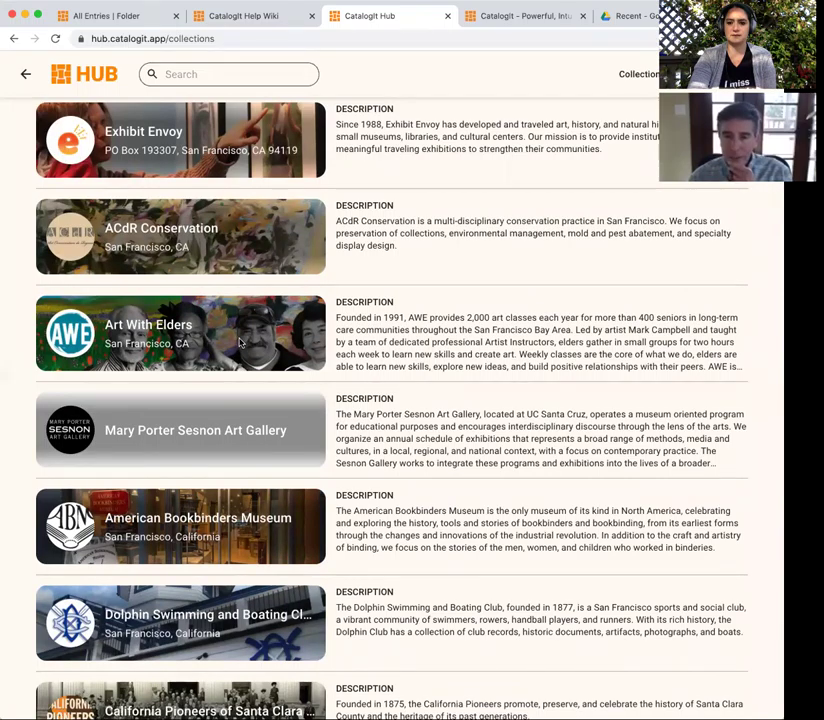
pyautogui.scroll(-2, 239, 343)
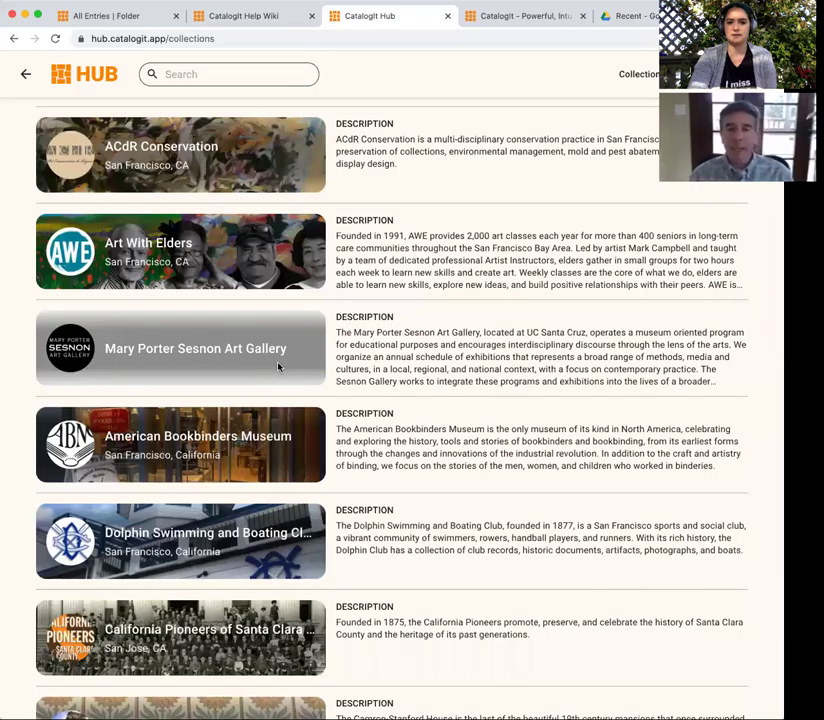
pyautogui.scroll(-2, 279, 365)
pyautogui.scroll(-4, 279, 368)
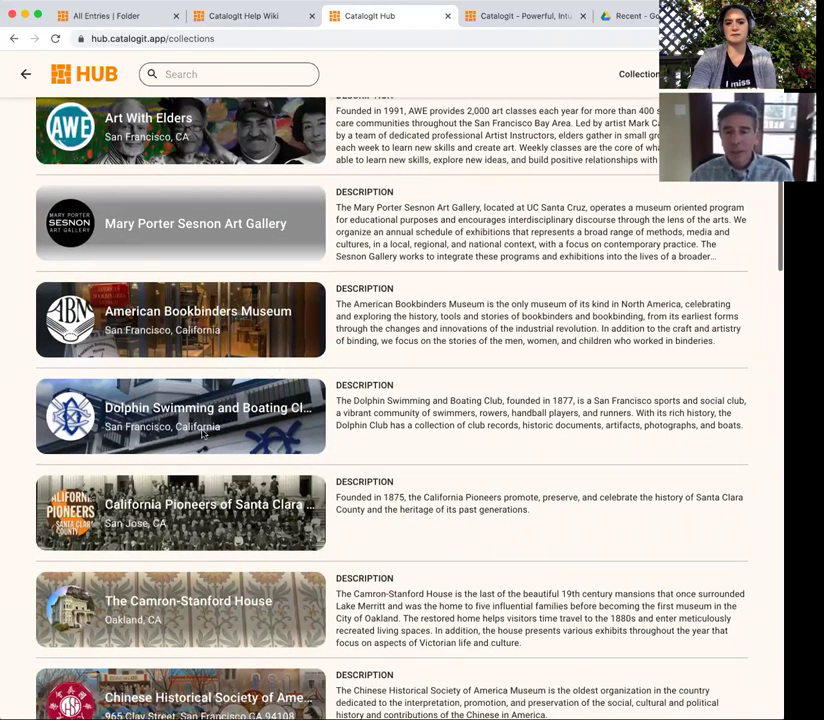
pyautogui.scroll(-7, 221, 427)
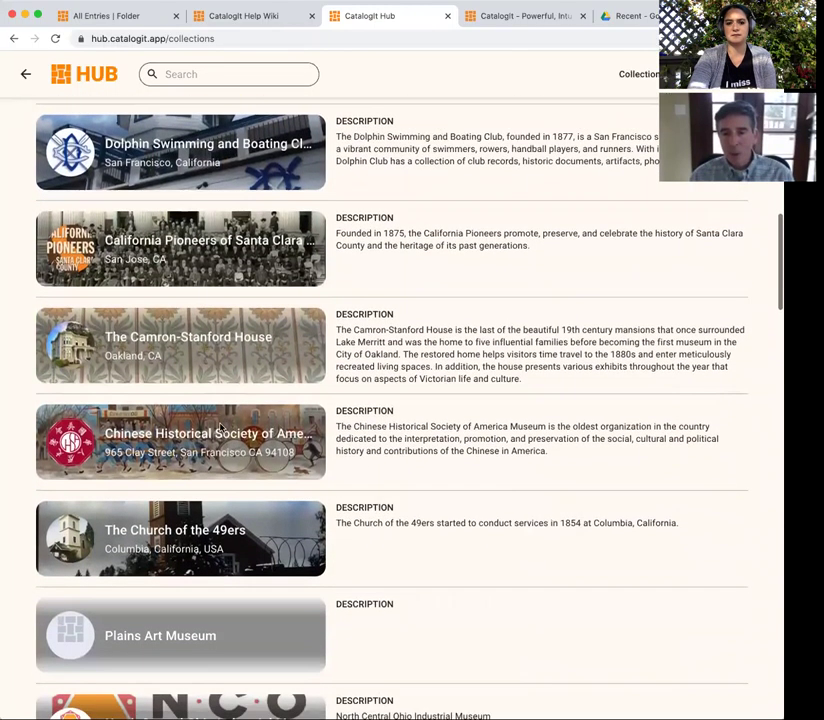
pyautogui.scroll(-8, 241, 425)
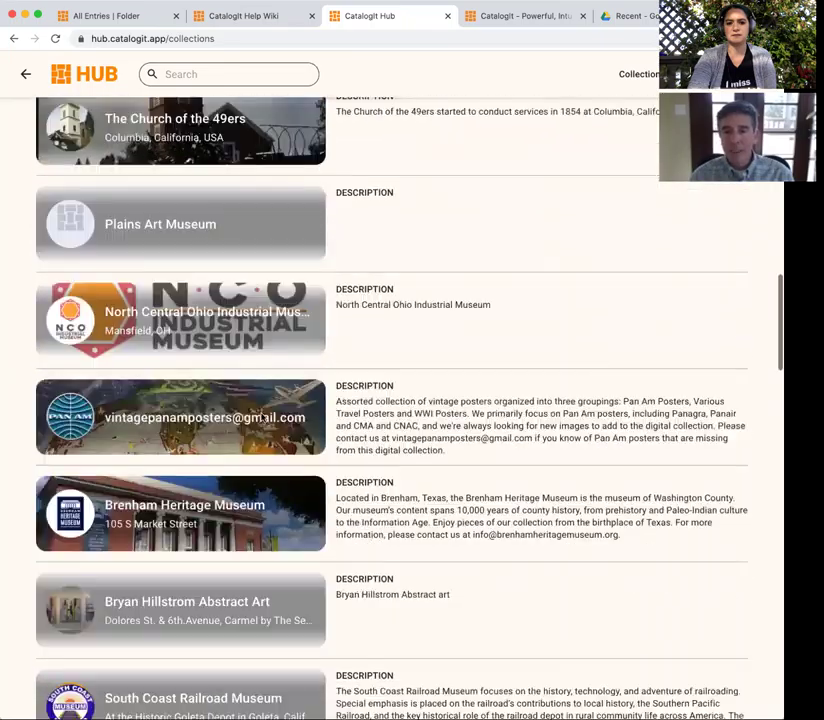
pyautogui.scroll(-5, 262, 416)
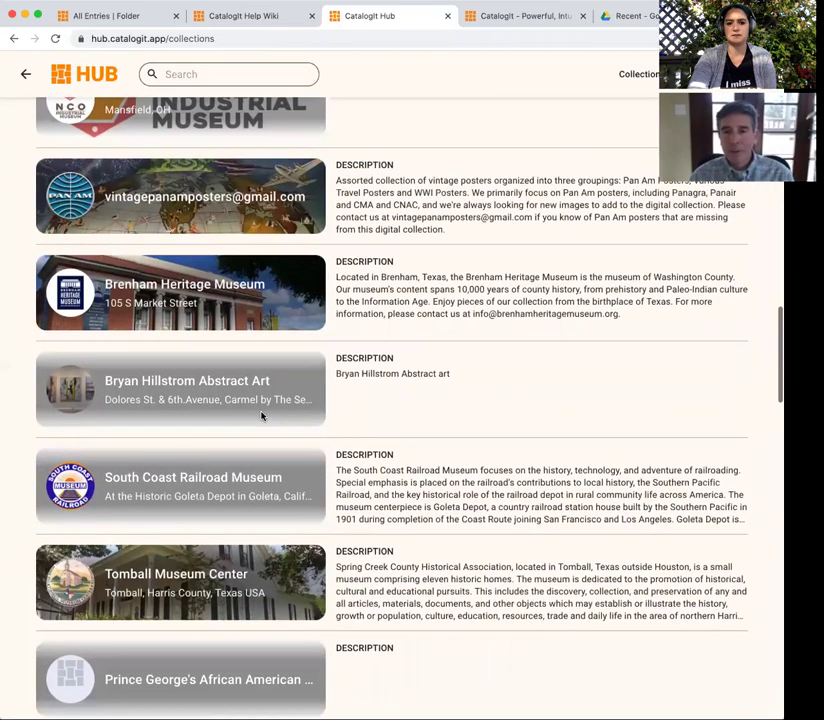
pyautogui.scroll(-1, 261, 416)
pyautogui.scroll(-9, 260, 414)
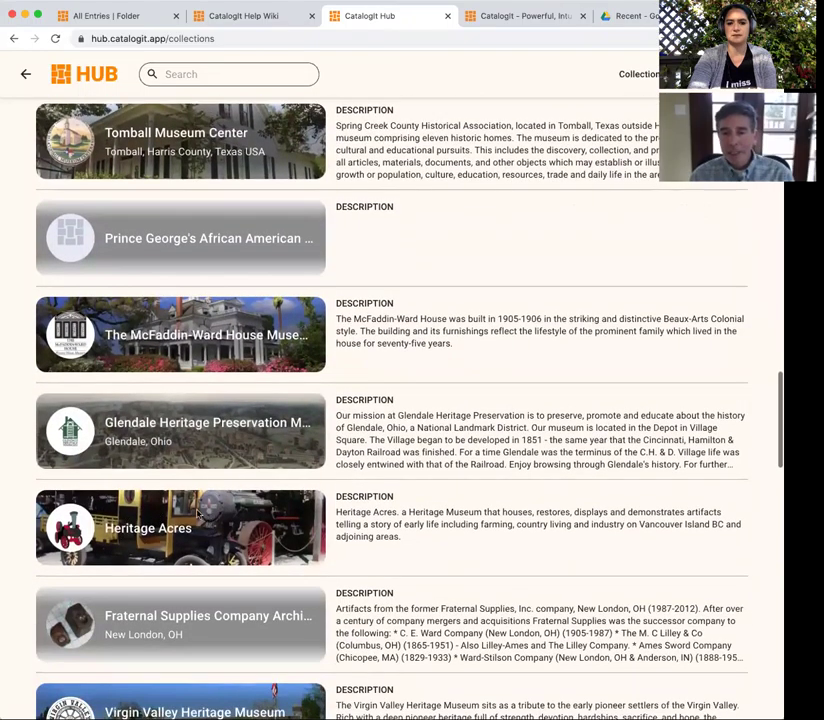
pyautogui.scroll(-2, 259, 430)
pyautogui.scroll(-4, 258, 456)
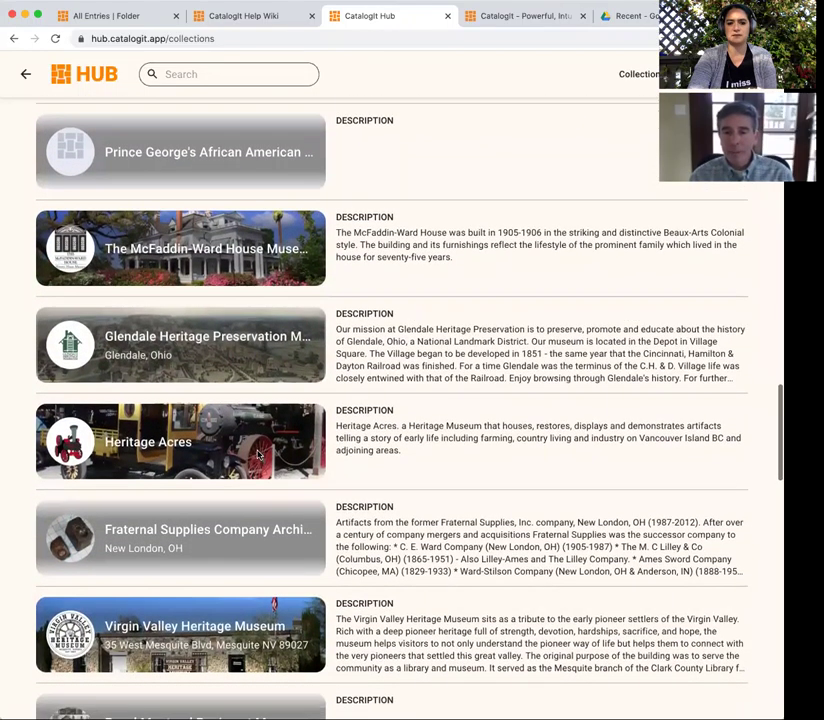
pyautogui.scroll(-6, 227, 531)
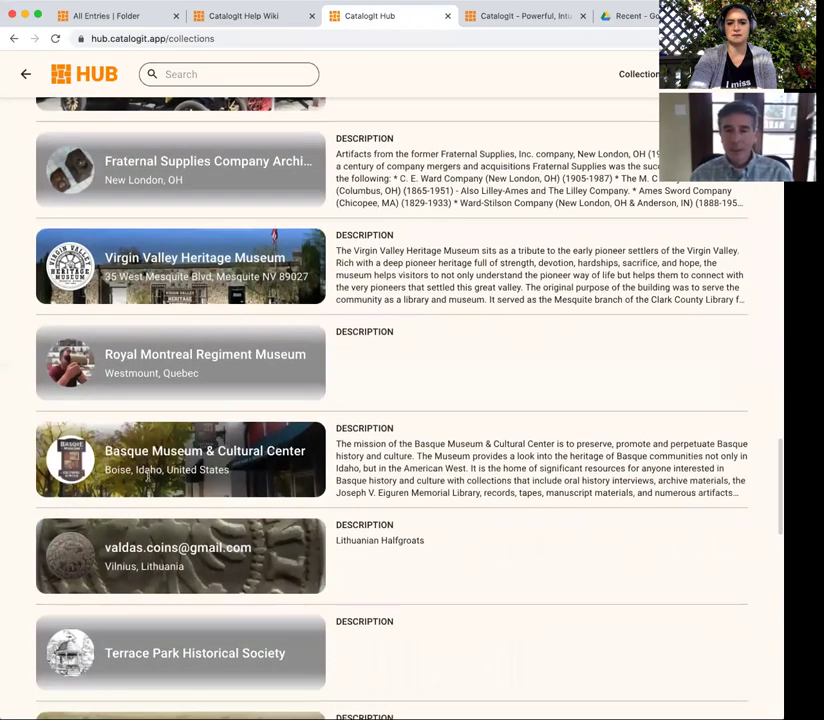
# - Open the Basque Museum & Cultural Center collection and look over its published folders
pyautogui.click(171, 469)
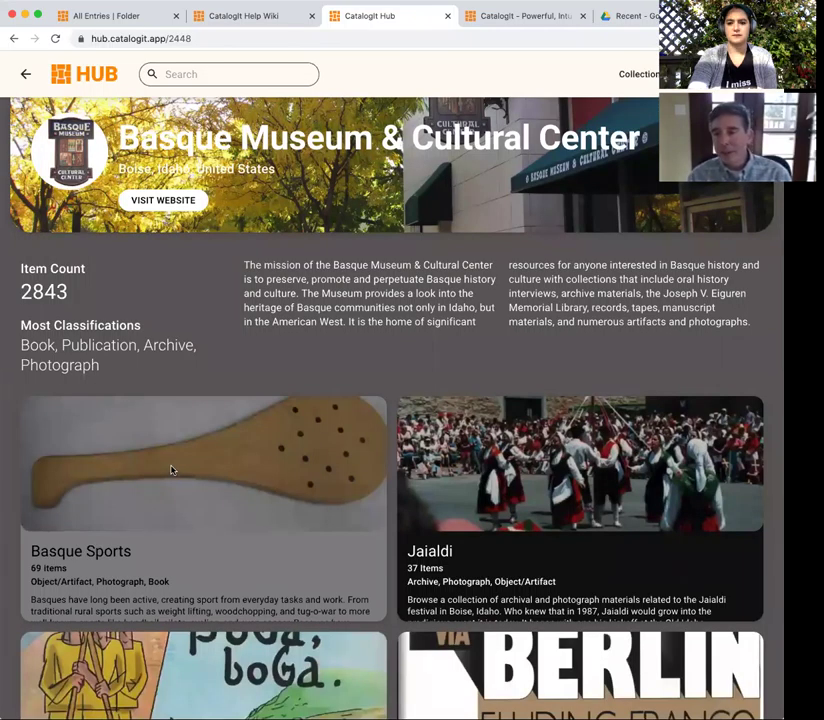
pyautogui.scroll(-1, 200, 540)
pyautogui.scroll(-4, 206, 540)
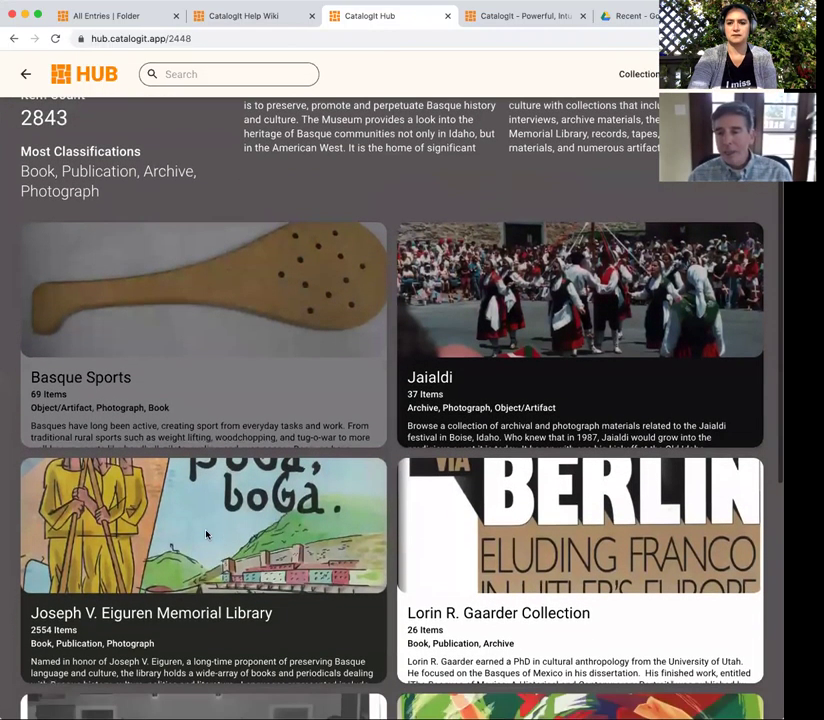
pyautogui.scroll(-3, 206, 534)
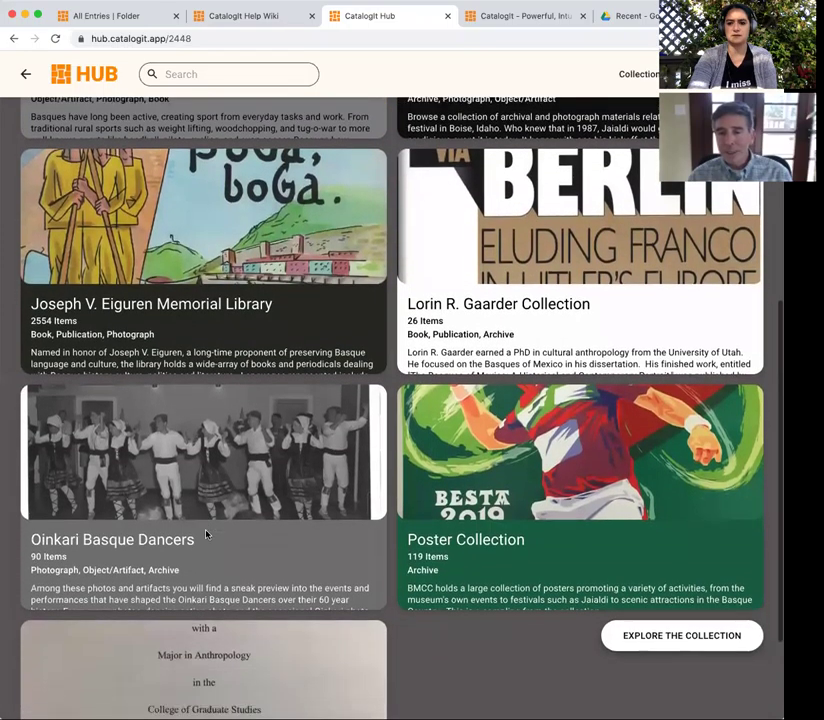
pyautogui.scroll(4, 206, 534)
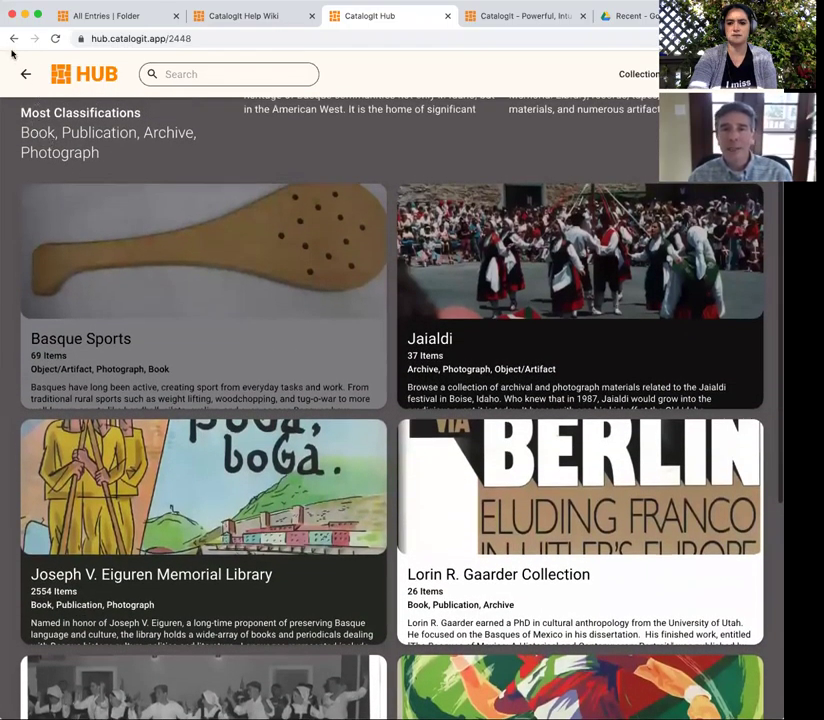
# - Return to the list of all collections and examine the remaining organizations through to the end of the list
pyautogui.click(14, 38)
pyautogui.scroll(-5, 229, 446)
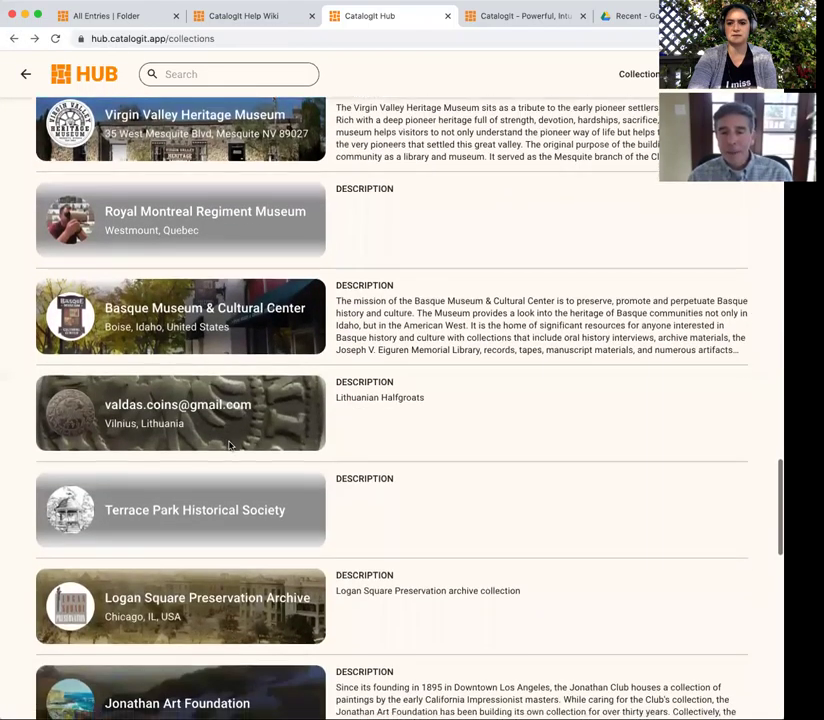
pyautogui.scroll(-4, 229, 446)
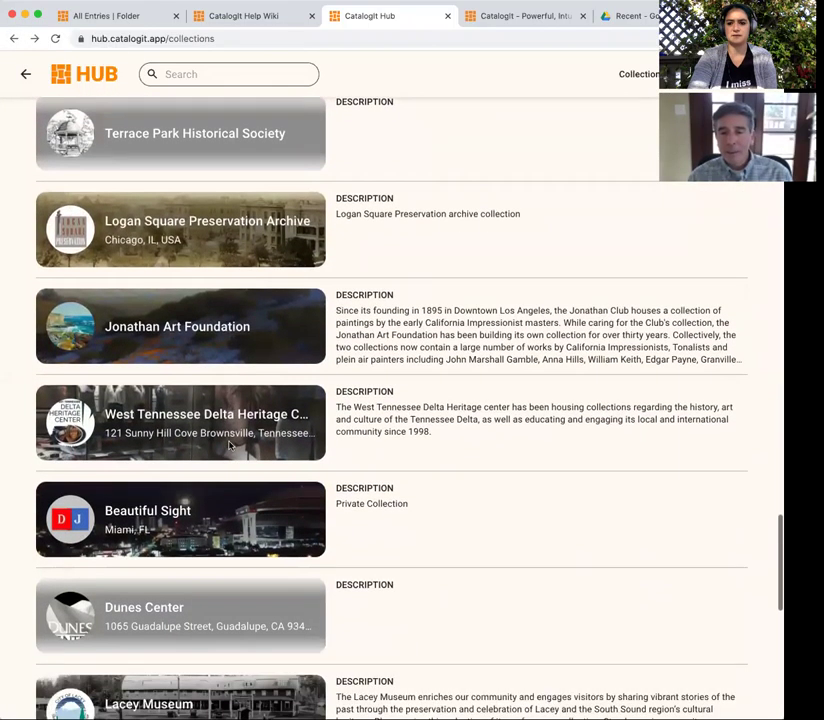
pyautogui.scroll(-4, 229, 446)
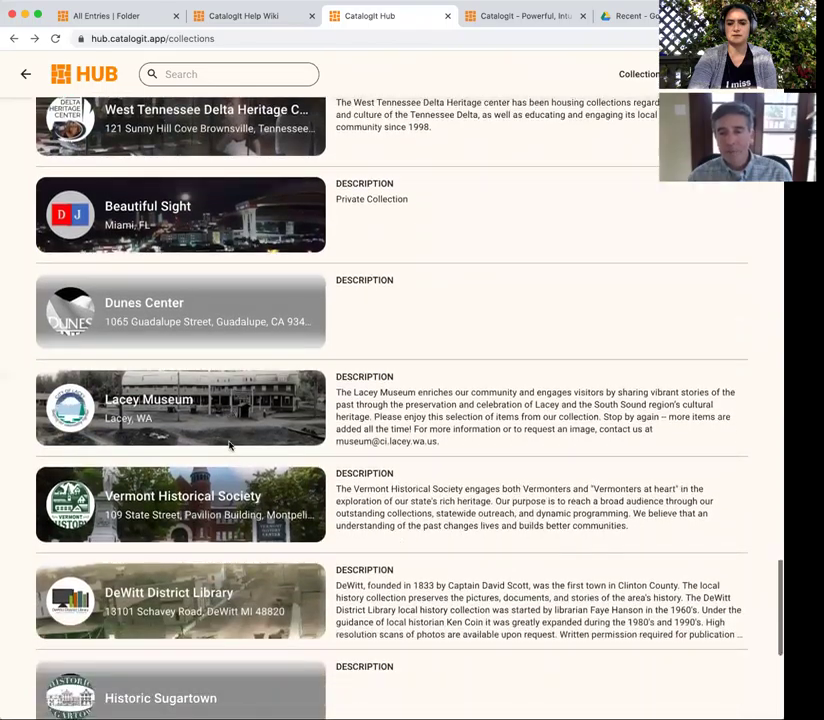
pyautogui.scroll(-2, 223, 498)
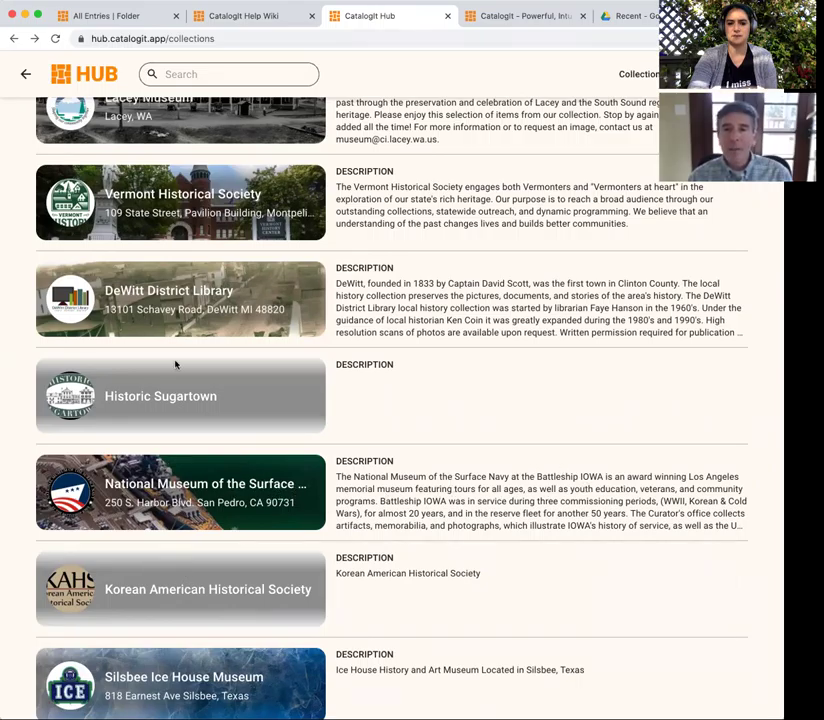
pyautogui.scroll(-2, 172, 395)
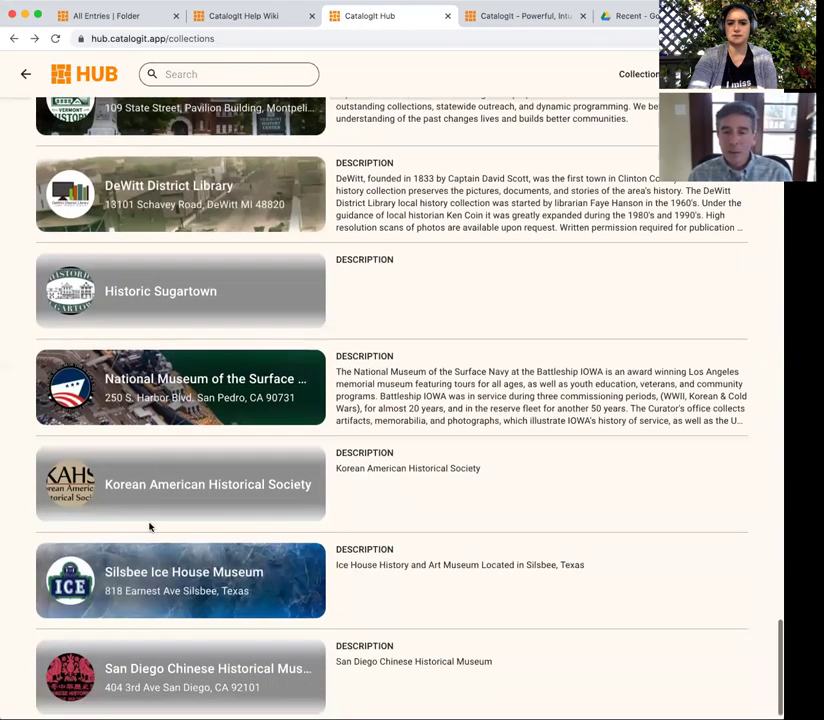
pyautogui.scroll(2, 166, 248)
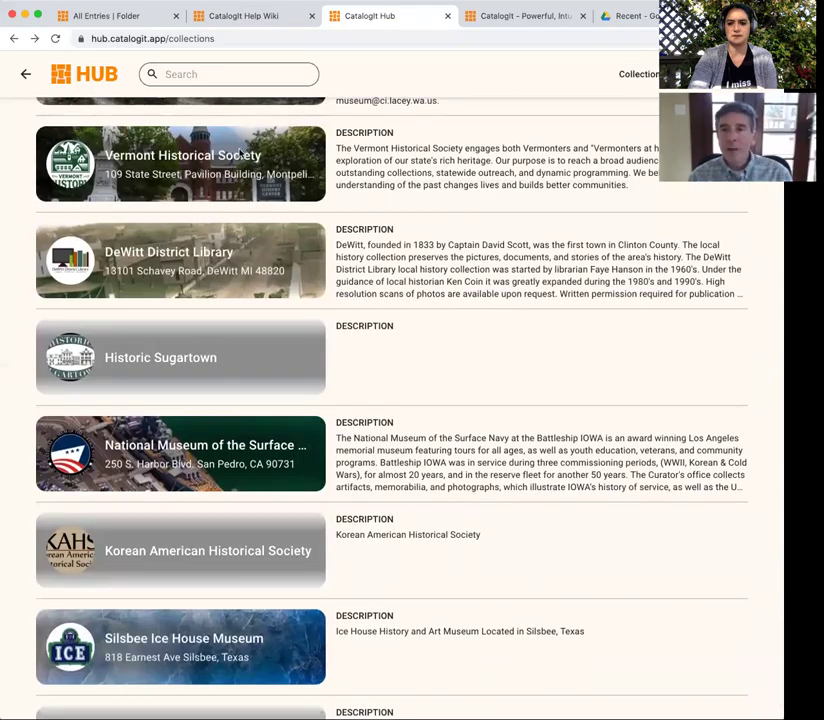
# - Open the Vermont Historical Society collection, look over its Vermont Women's History Database folder, and go back to the Hub home page
pyautogui.click(283, 178)
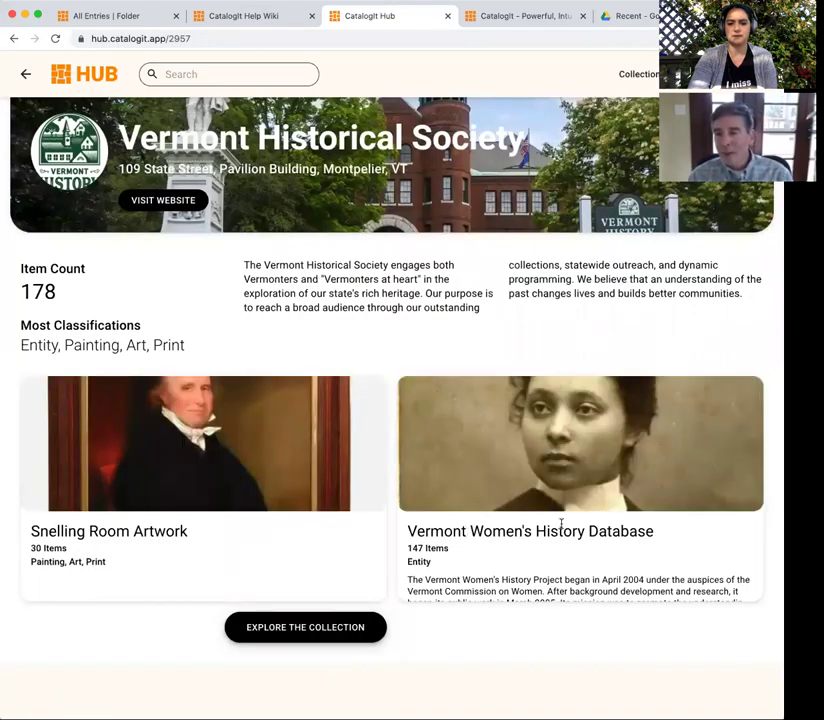
pyautogui.click(509, 463)
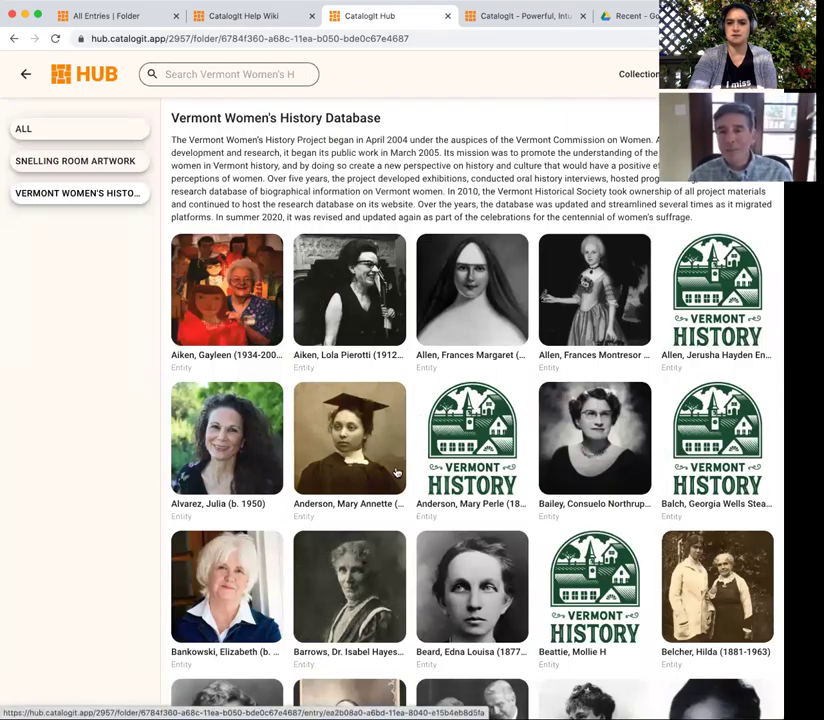
pyautogui.scroll(-3, 396, 472)
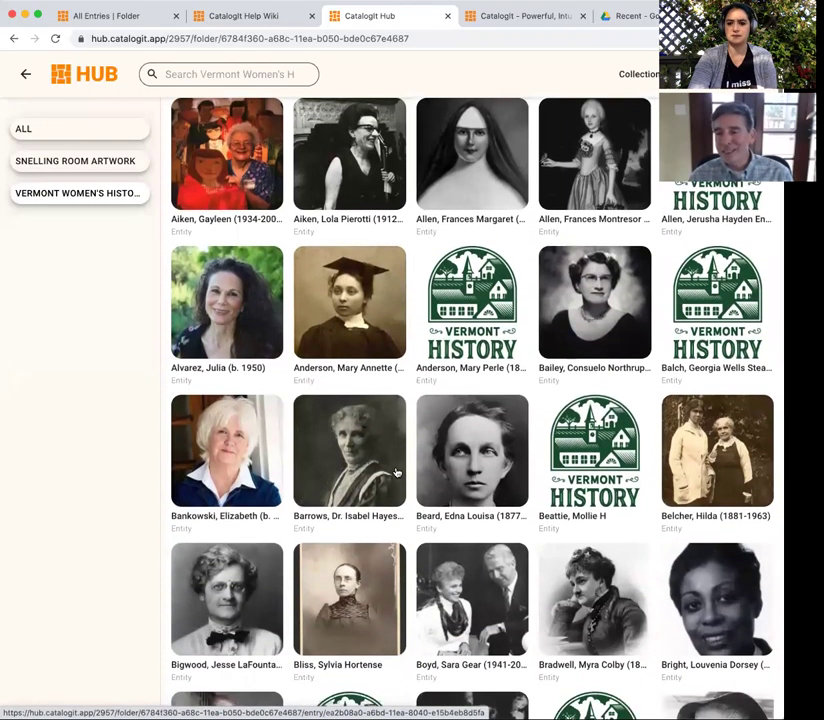
pyautogui.scroll(3, 396, 472)
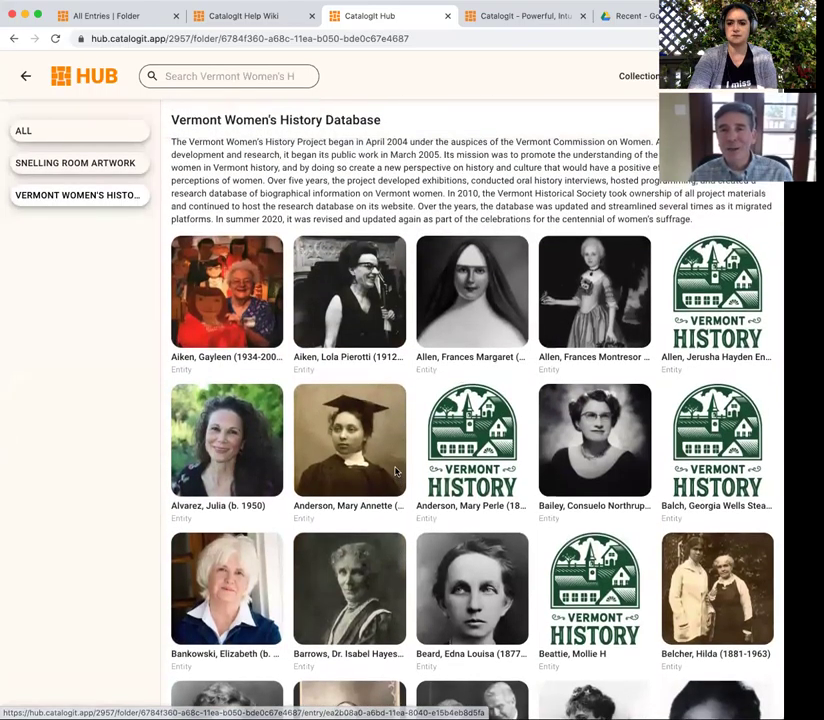
pyautogui.click(19, 77)
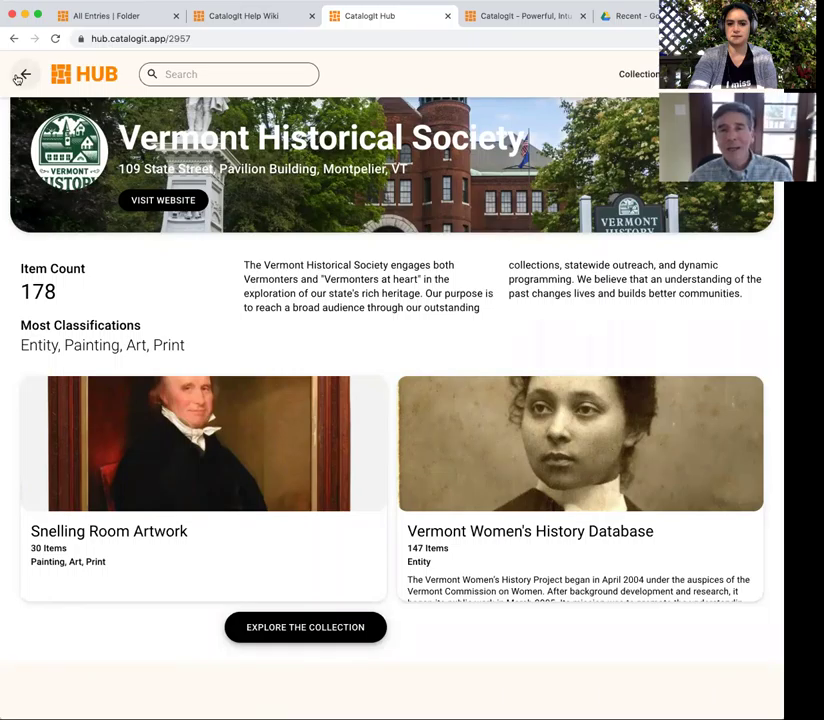
pyautogui.click(17, 77)
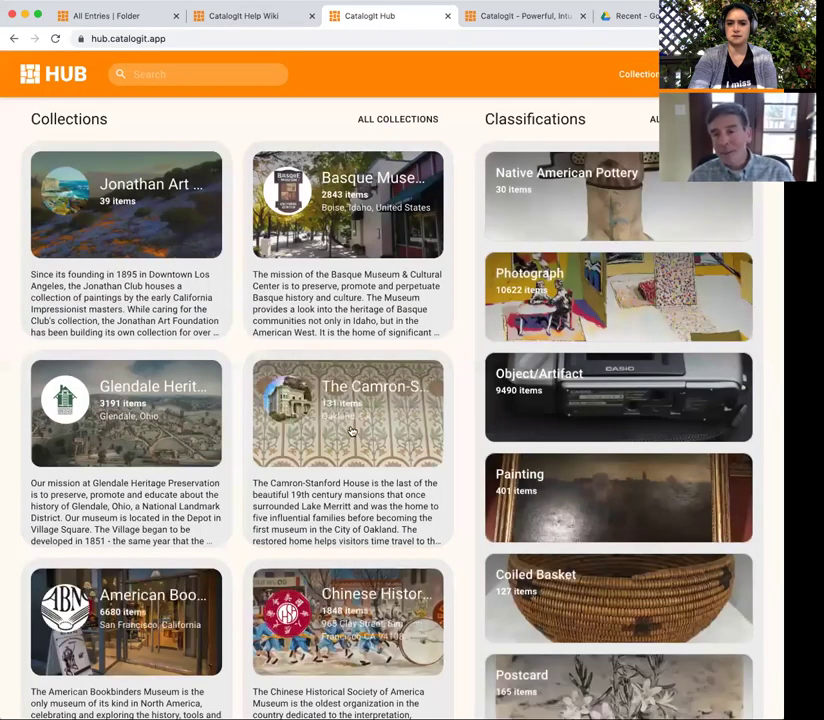
# - View The Camron-Stanford House collection and its Period Room- Front Parlor folder, and return to the Hub home page
pyautogui.click(353, 441)
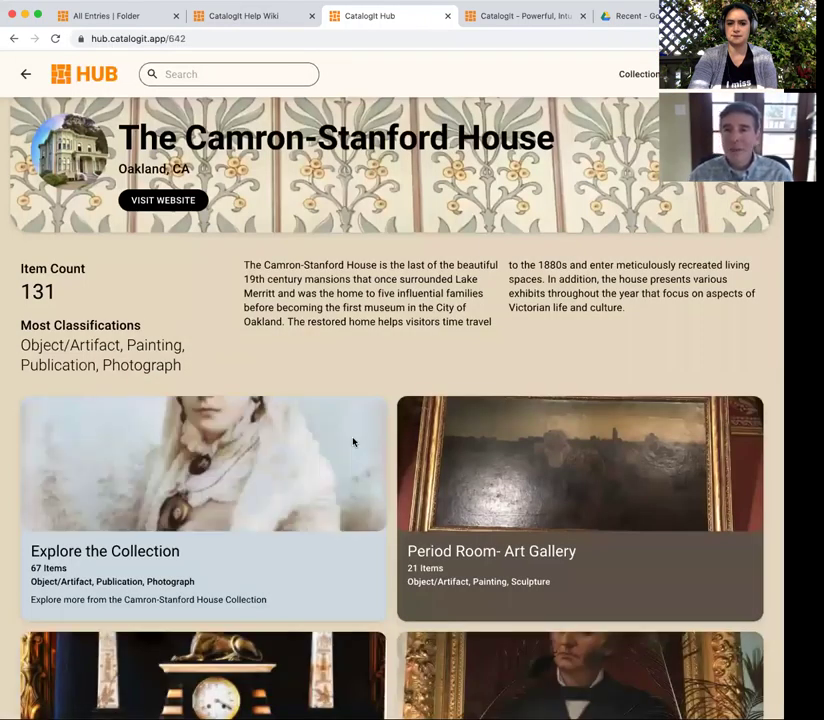
pyautogui.scroll(-5, 208, 457)
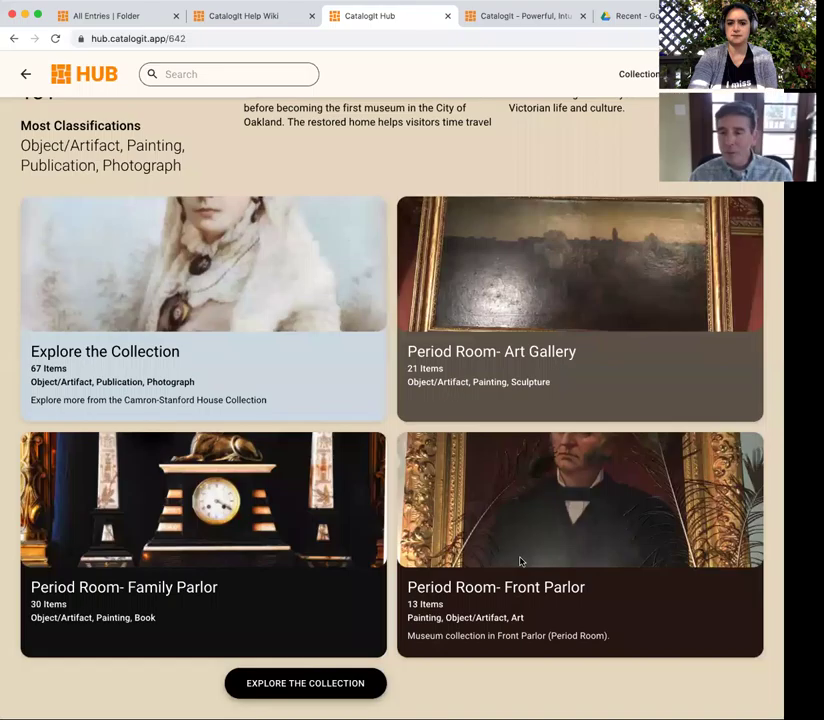
pyautogui.click(520, 562)
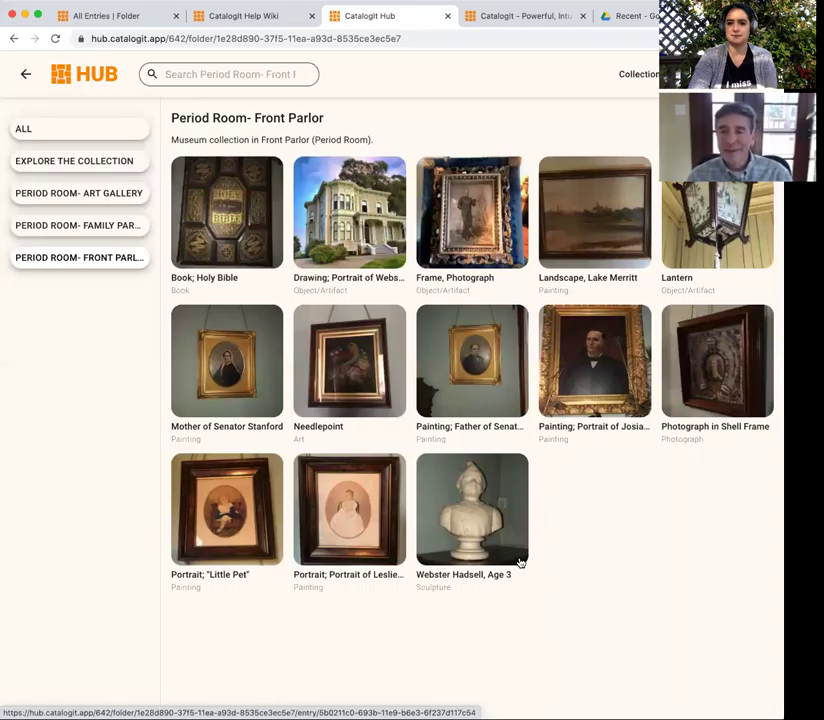
pyautogui.click(26, 77)
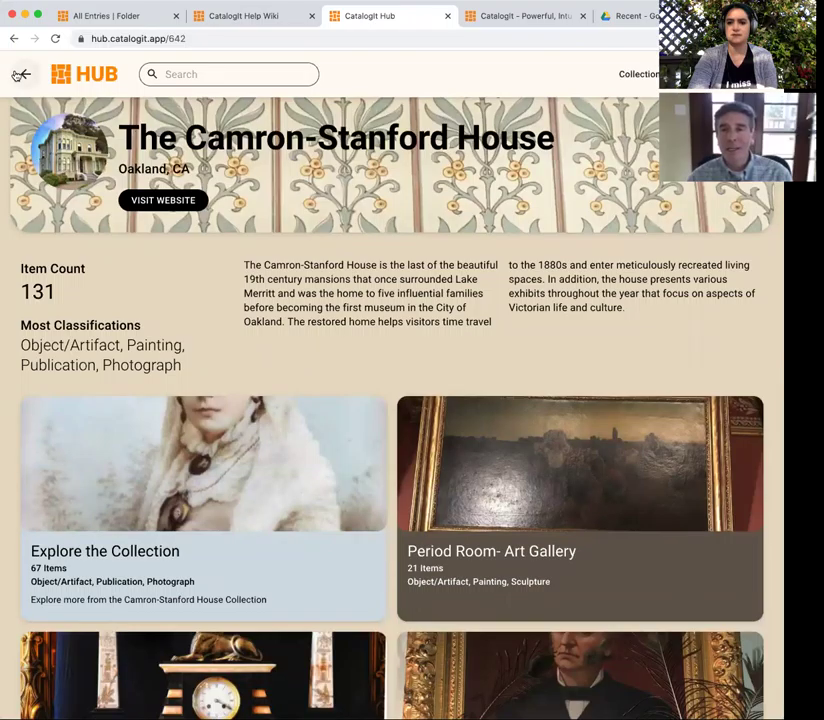
pyautogui.click(20, 76)
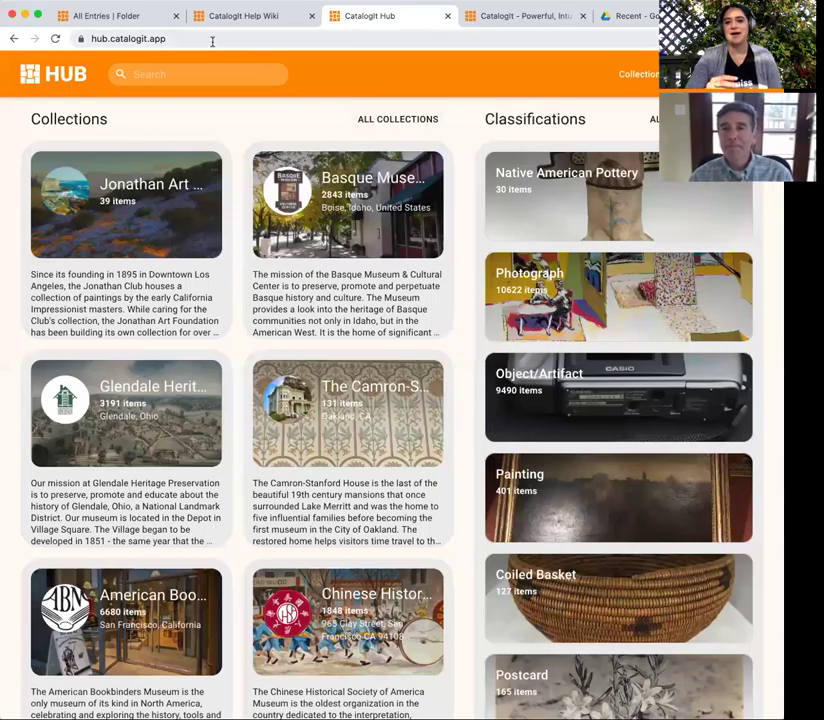
# - Switch to the CatalogIt entries page and open the Inuit - Yupik - Innu folder
pyautogui.click(99, 17)
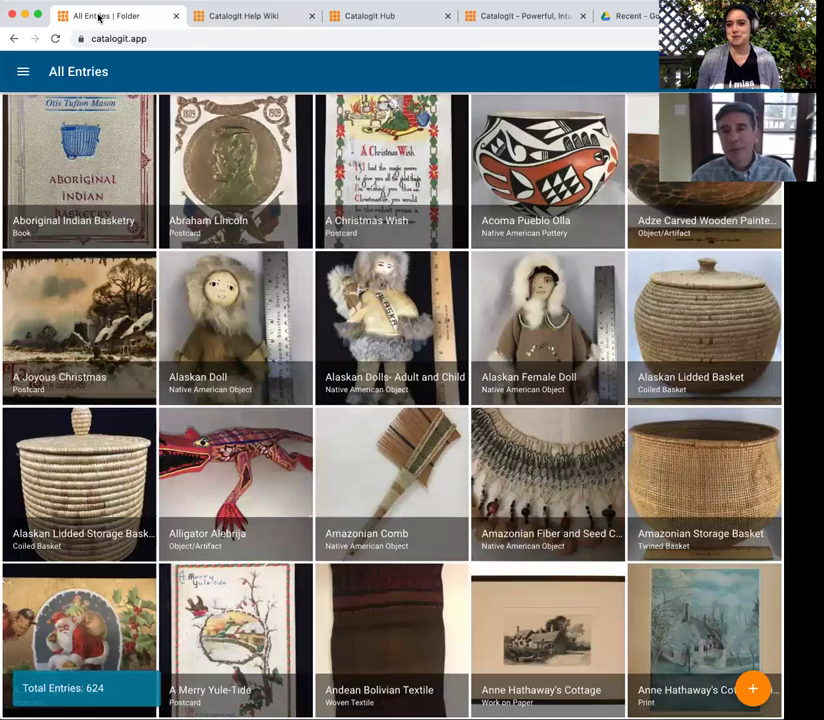
pyautogui.click(19, 76)
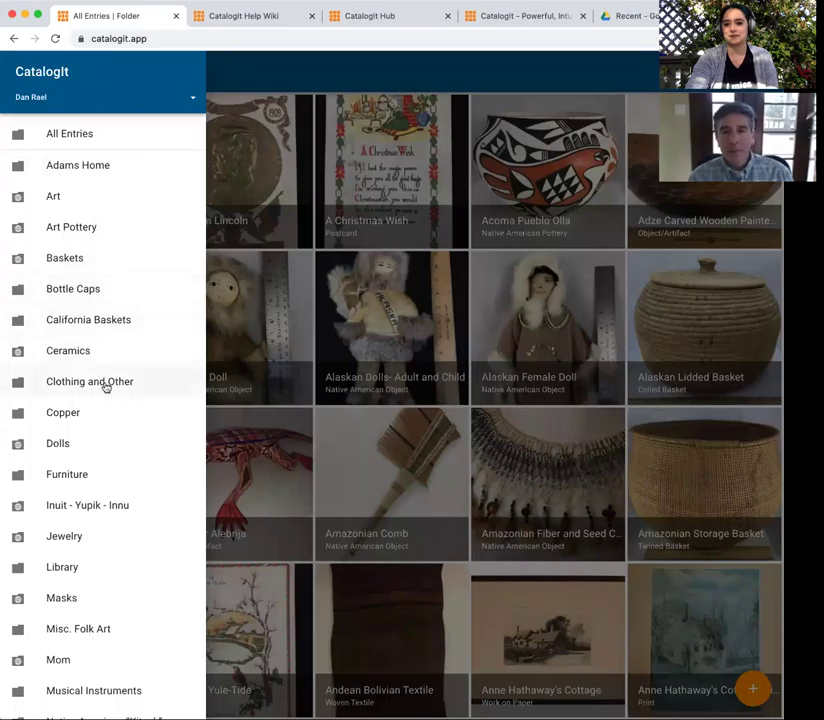
pyautogui.scroll(-1, 101, 494)
pyautogui.click(64, 474)
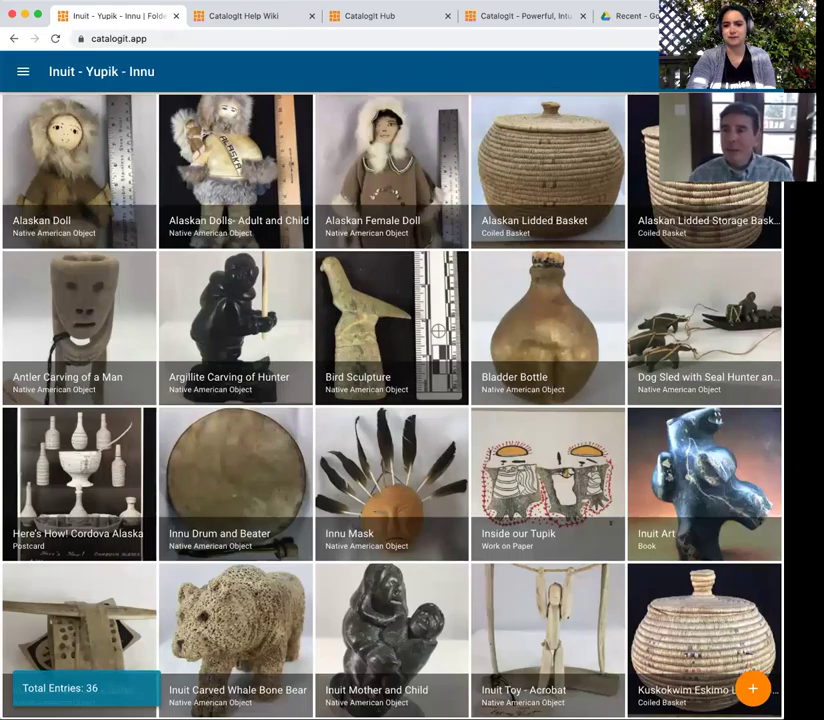
# - Open the Print Table setup for the folder and add all Ethnography fields from the full field list
pyautogui.click(760, 71)
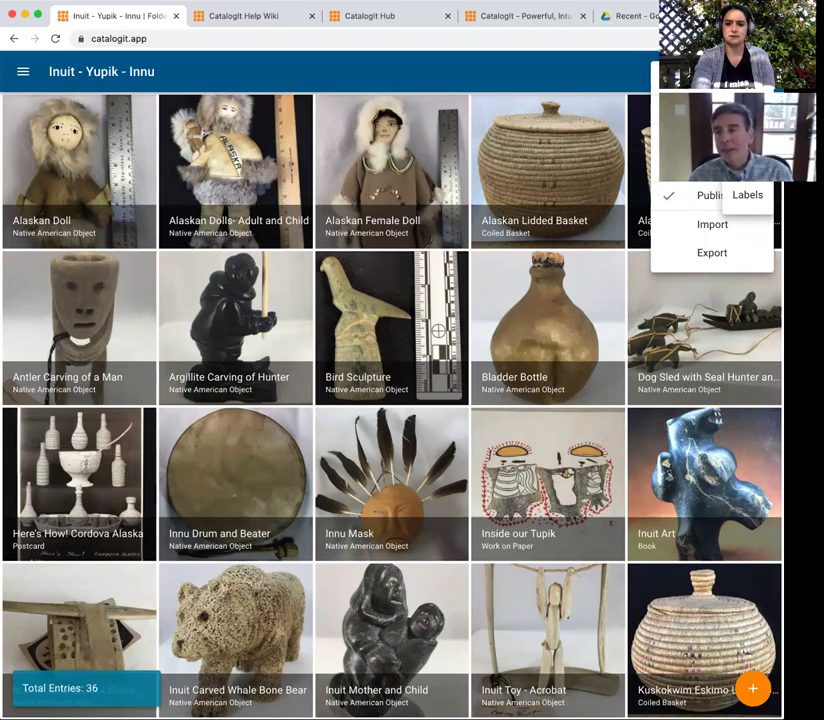
pyautogui.click(745, 168)
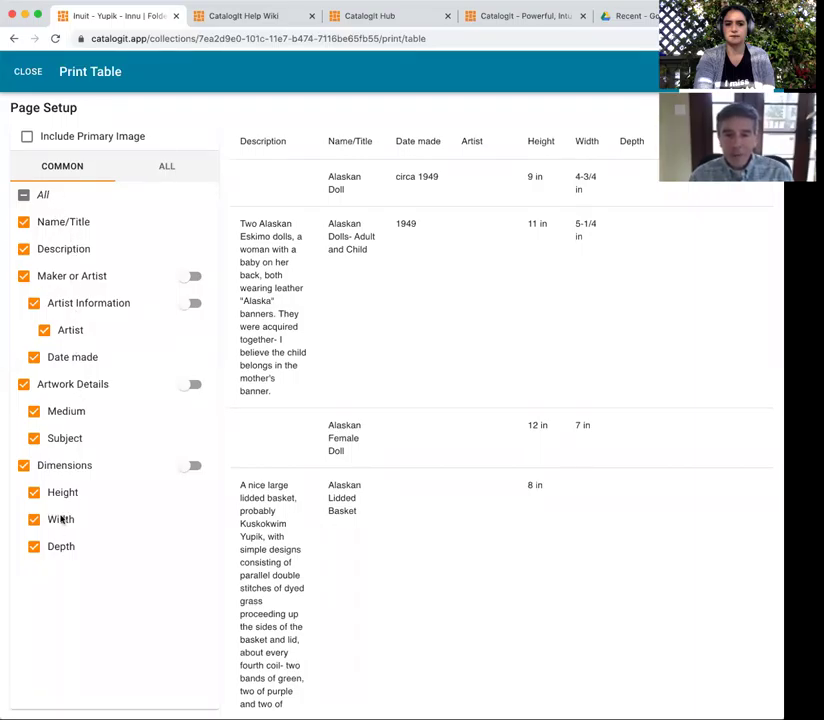
pyautogui.click(166, 170)
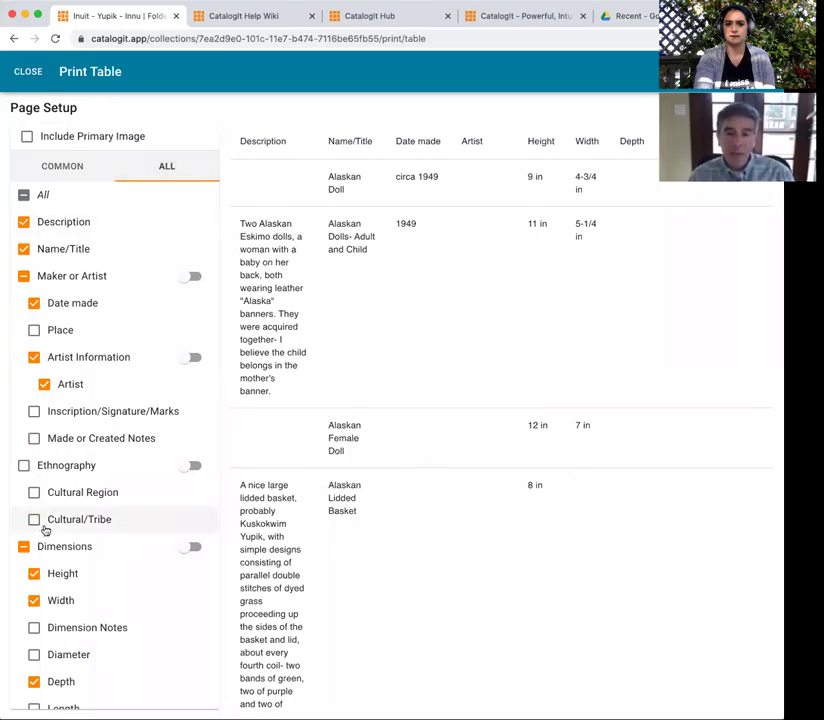
pyautogui.scroll(-1, 47, 528)
pyautogui.scroll(-7, 47, 528)
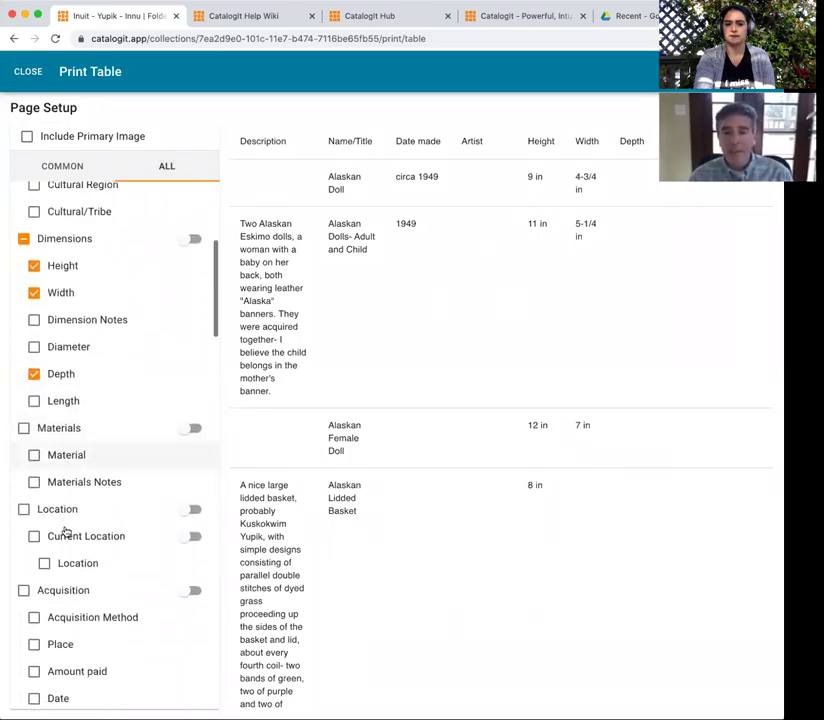
pyautogui.scroll(5, 63, 533)
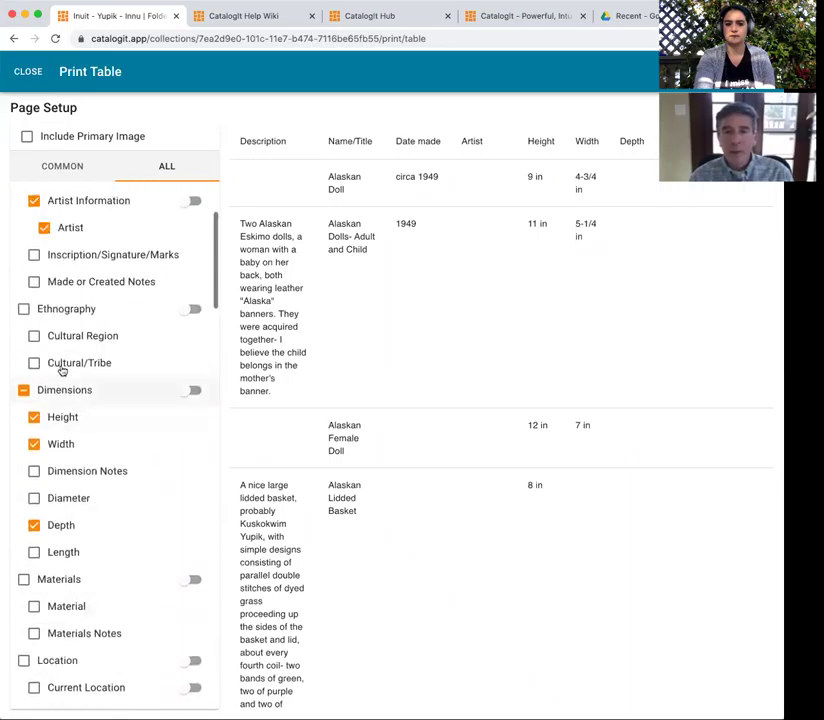
pyautogui.click(29, 313)
# - Include all Coiled Basket Details fields in the print table
pyautogui.scroll(-5, 153, 462)
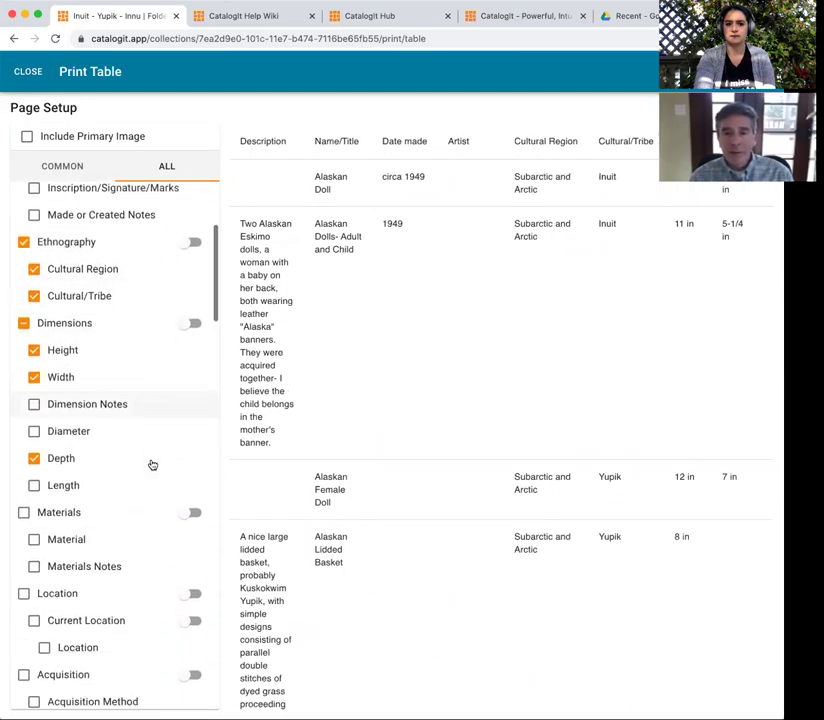
pyautogui.scroll(-8, 151, 464)
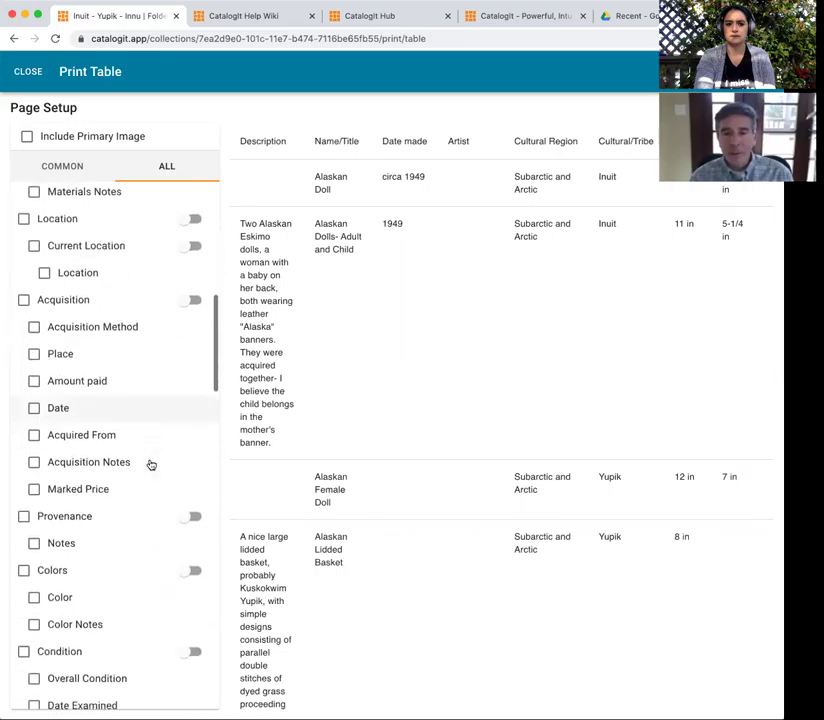
pyautogui.scroll(-6, 150, 464)
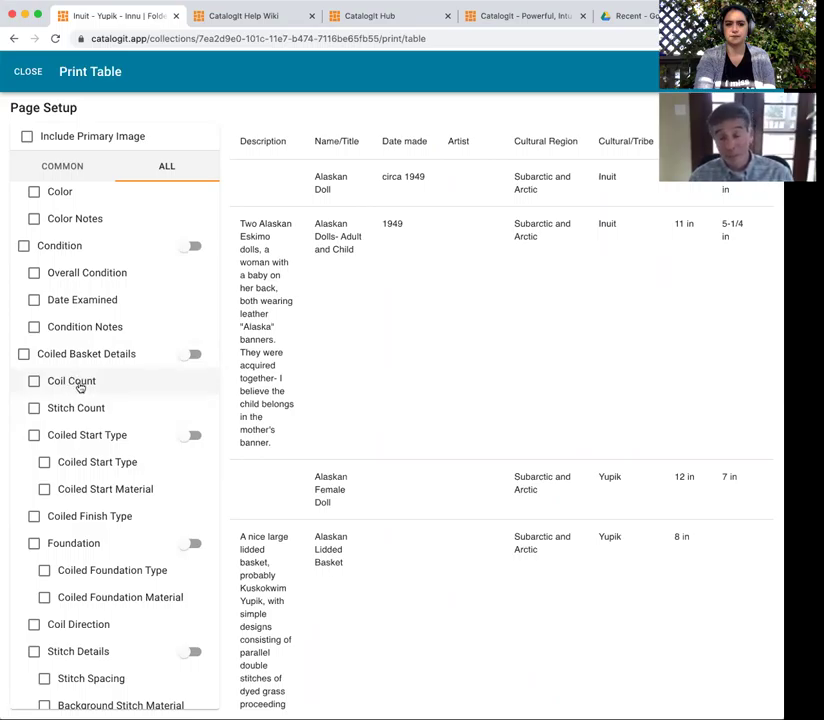
pyautogui.scroll(-1, 88, 440)
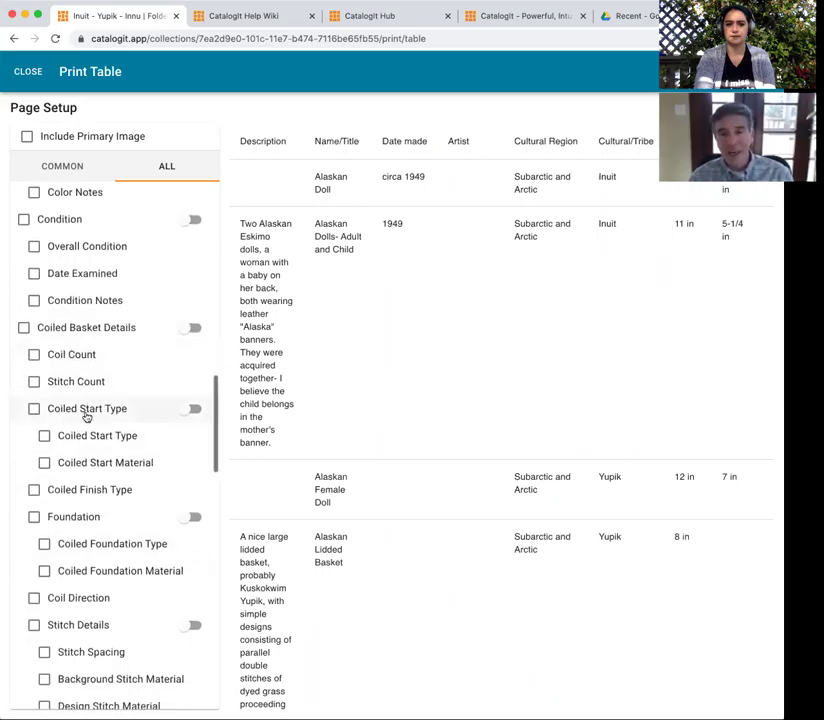
pyautogui.click(24, 325)
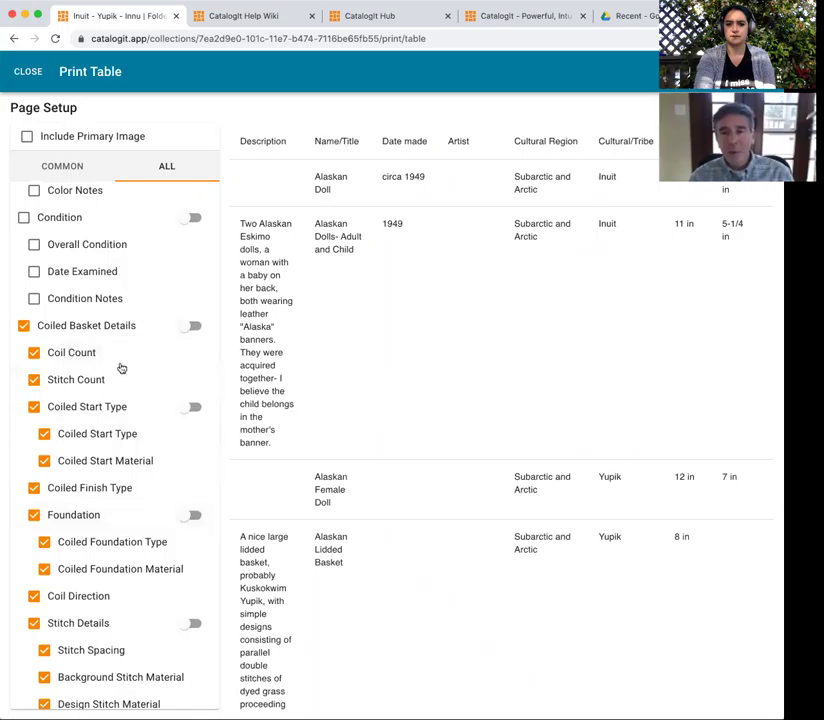
# - Look over the selected Coiled Basket Details fields and examine their columns across the table preview
pyautogui.scroll(-2, 114, 420)
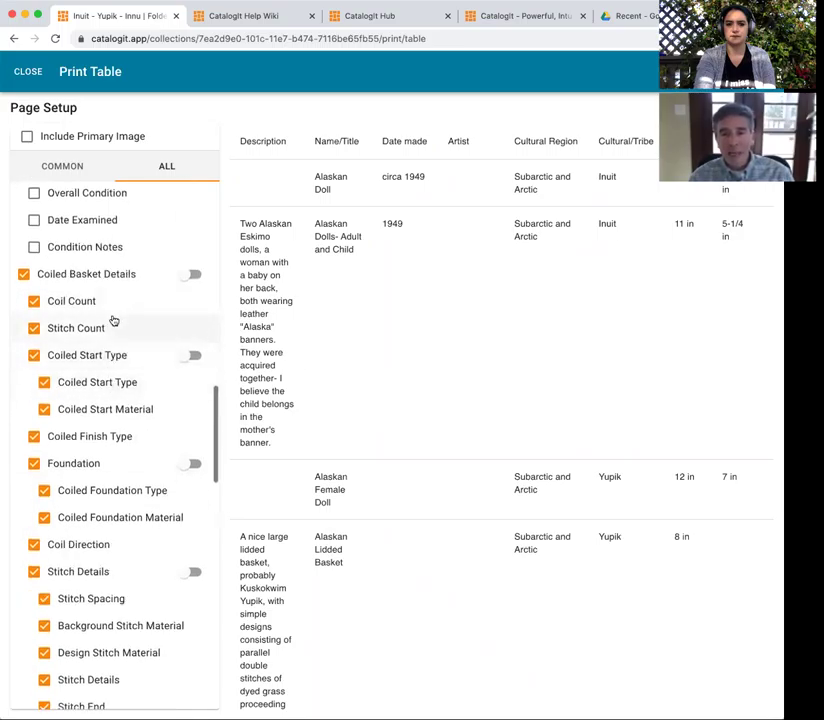
pyautogui.scroll(-4, 103, 616)
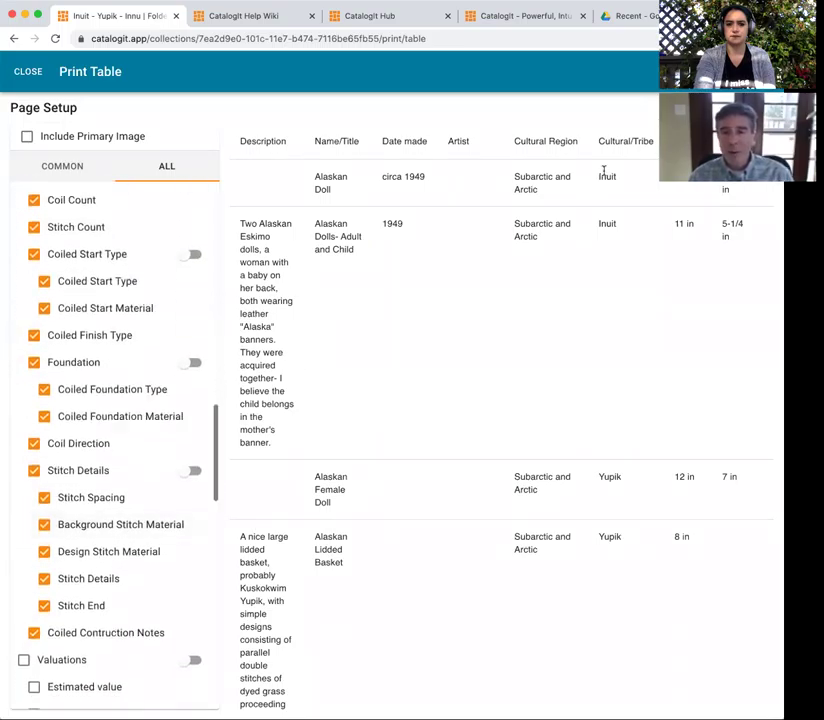
pyautogui.hscroll(10, 598, 190)
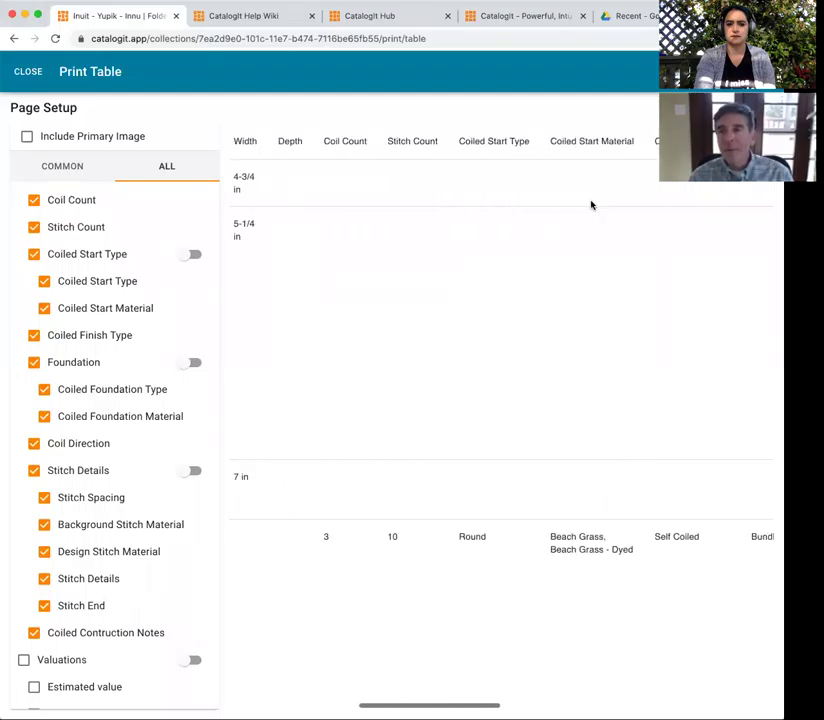
pyautogui.hscroll(10, 591, 205)
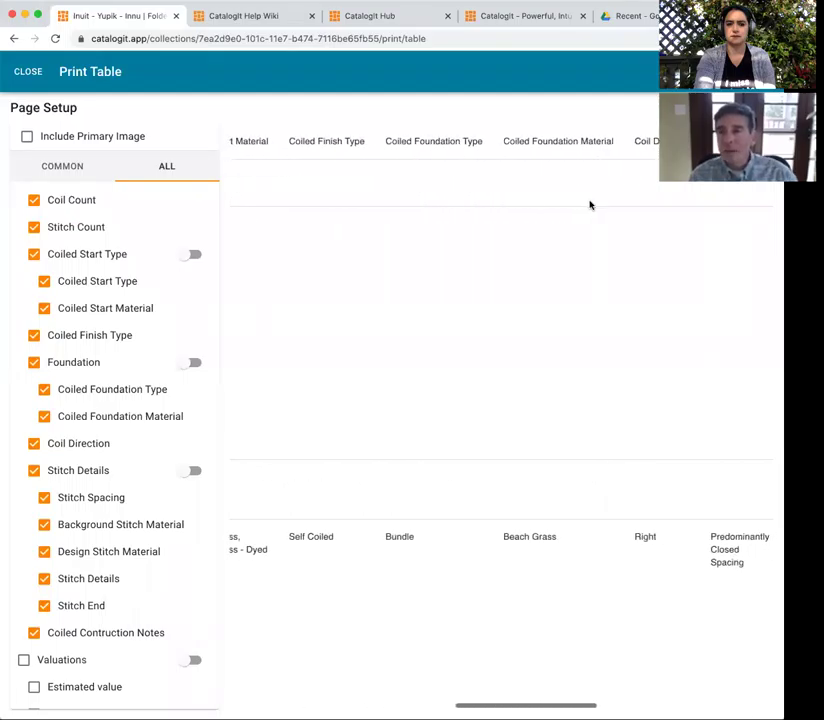
pyautogui.hscroll(-15, 590, 205)
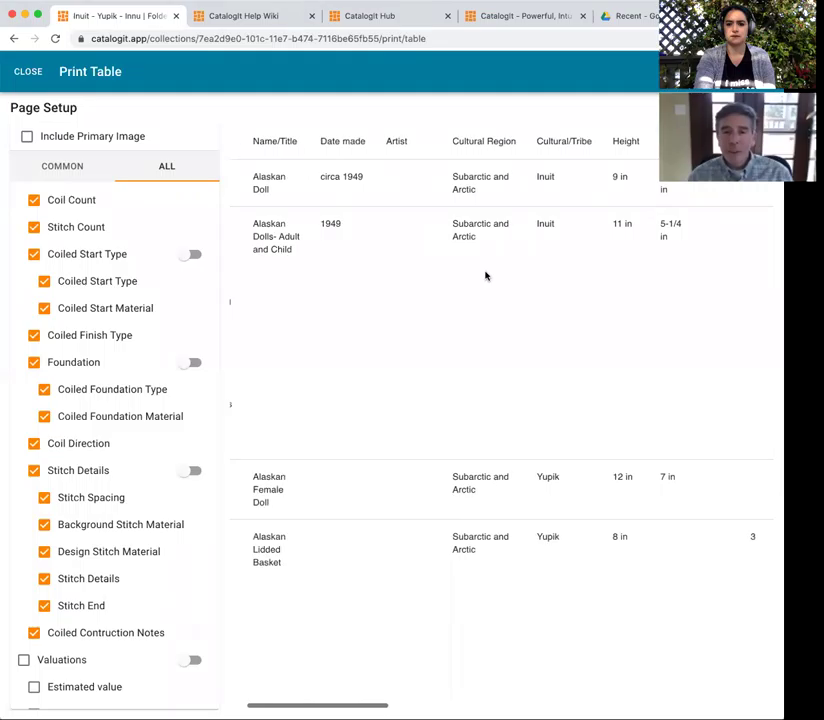
pyautogui.hscroll(-3, 486, 276)
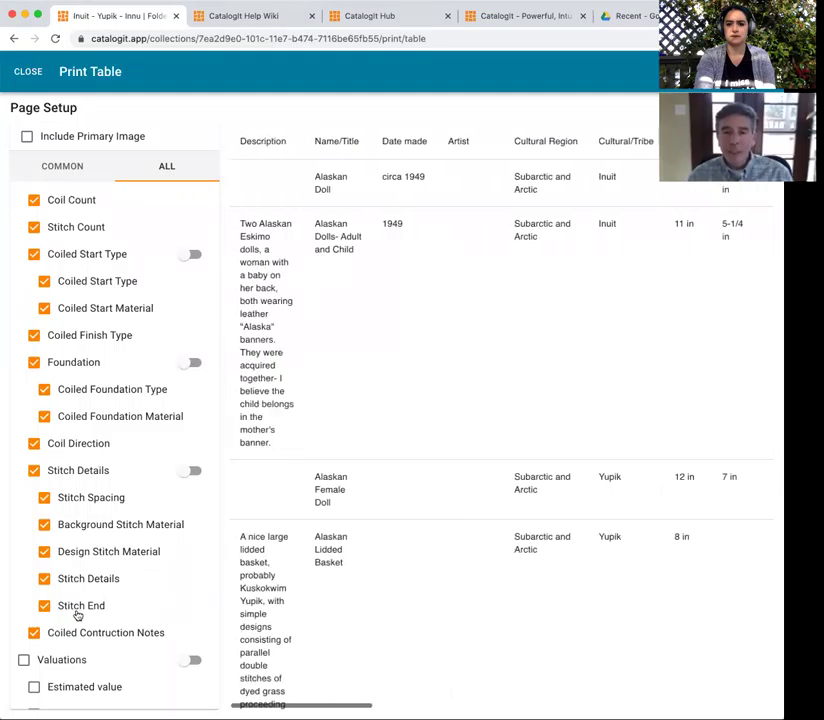
pyautogui.click(190, 256)
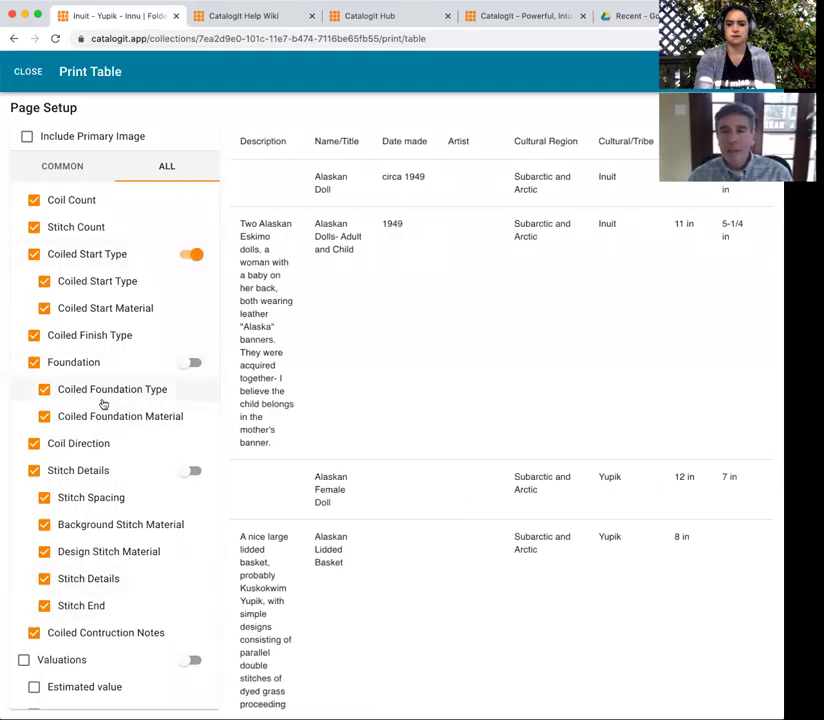
pyautogui.hscroll(15, 414, 284)
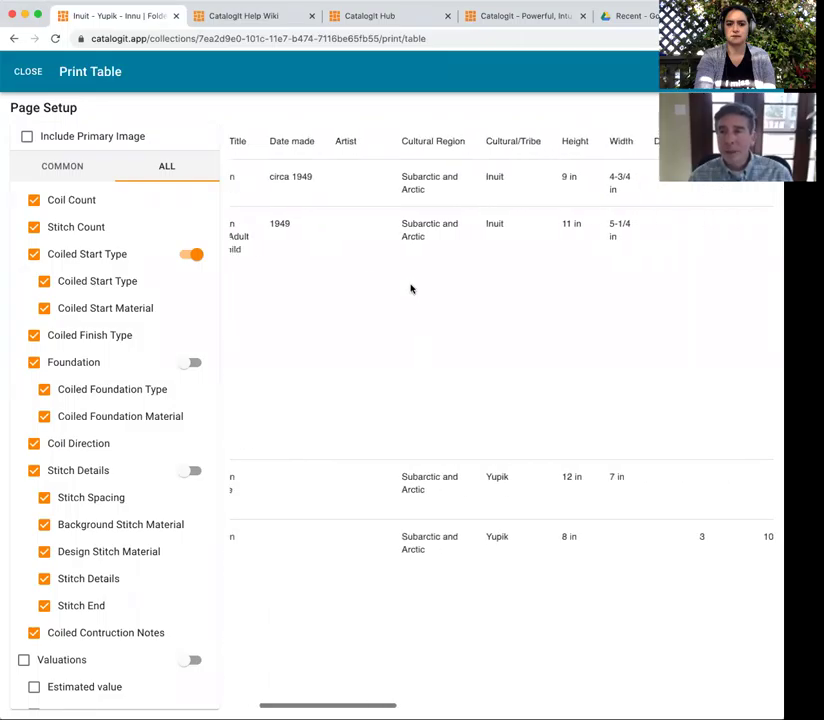
pyautogui.hscroll(-12, 405, 289)
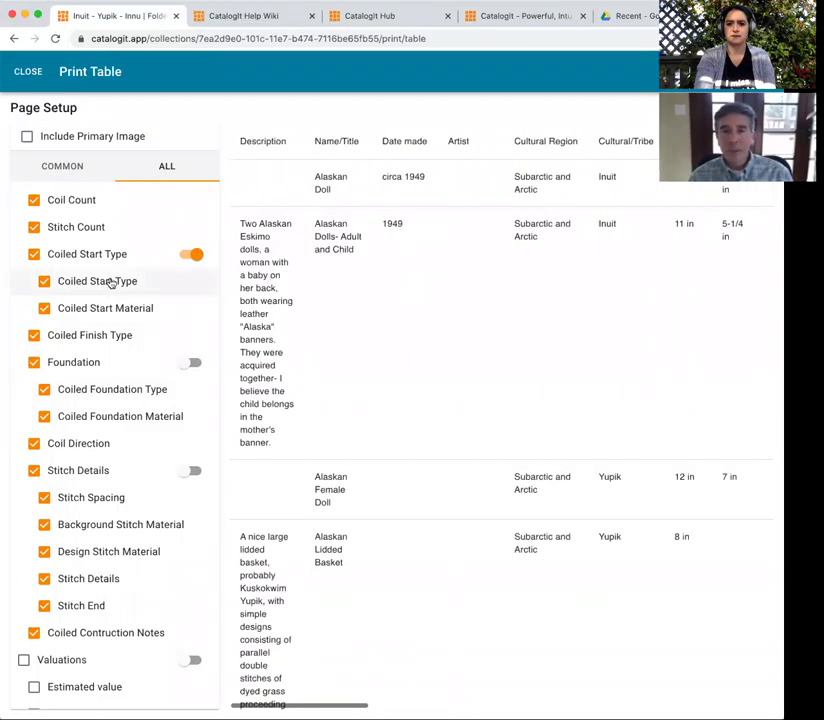
pyautogui.scroll(1, 150, 280)
pyautogui.scroll(1, 180, 300)
pyautogui.click(189, 307)
# - Turn on the toggle for the entire Coiled Basket Details group in the table's page setup
pyautogui.scroll(1, 174, 322)
pyautogui.scroll(3, 172, 326)
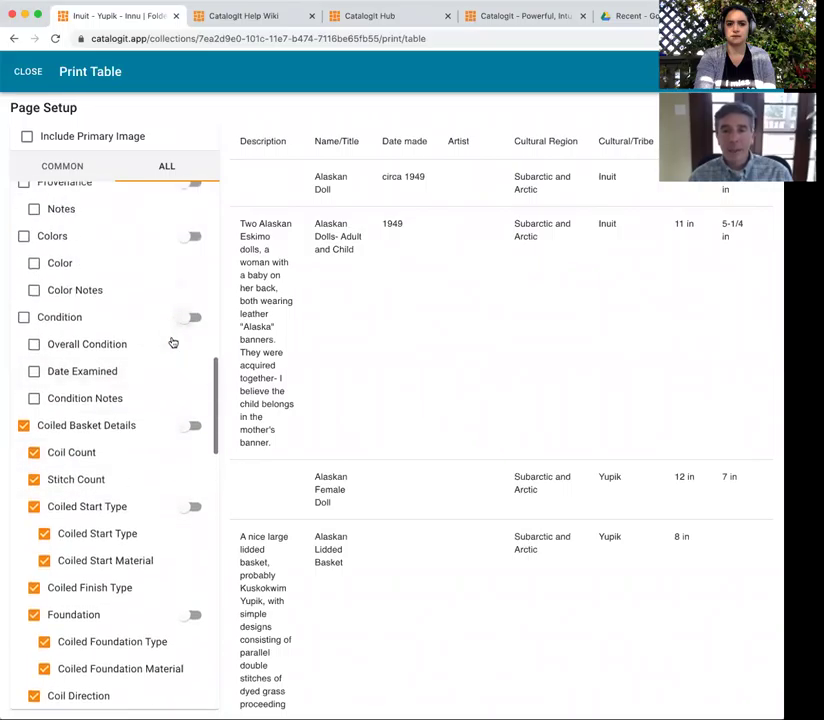
pyautogui.click(193, 426)
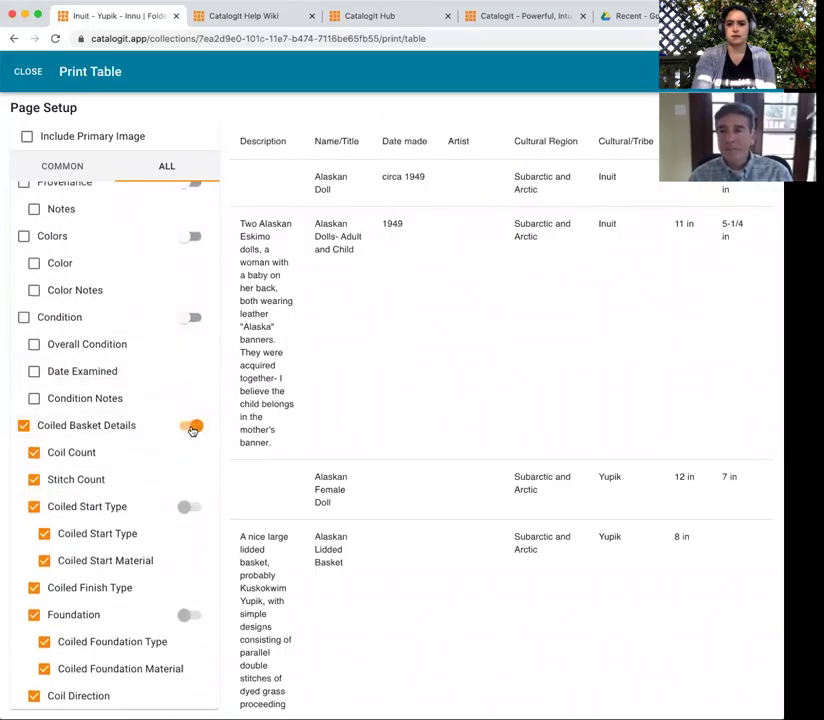
# - Examine the combined Coiled Basket Details column in the table preview, then close the print table setup
pyautogui.hscroll(5, 522, 344)
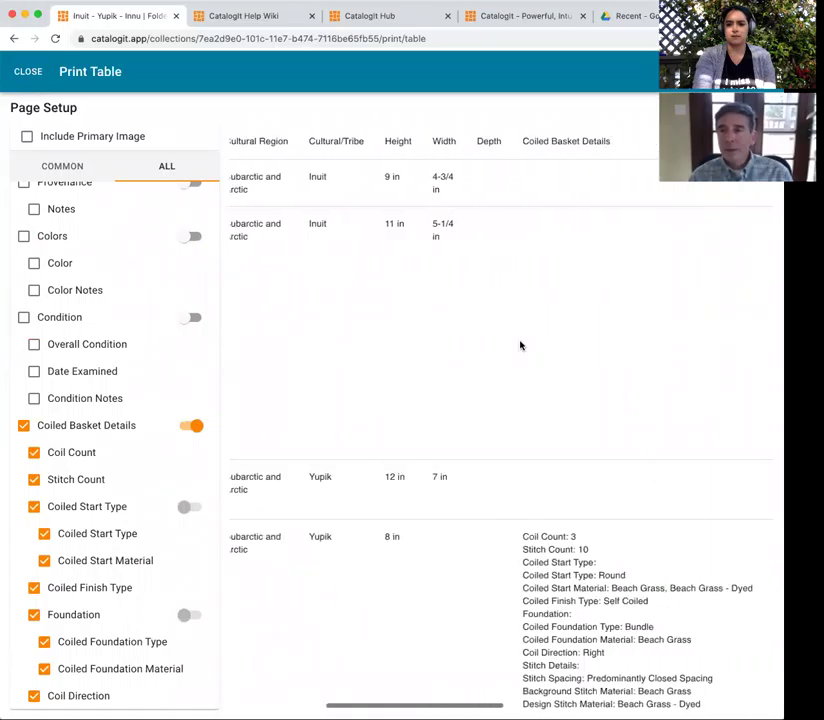
pyautogui.scroll(-3, 534, 608)
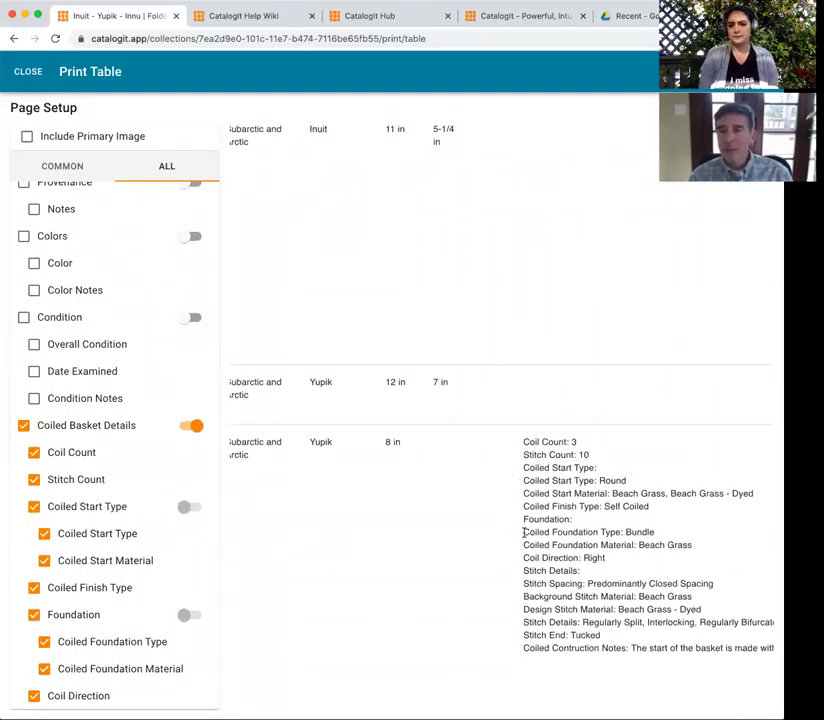
pyautogui.hscroll(-3, 525, 535)
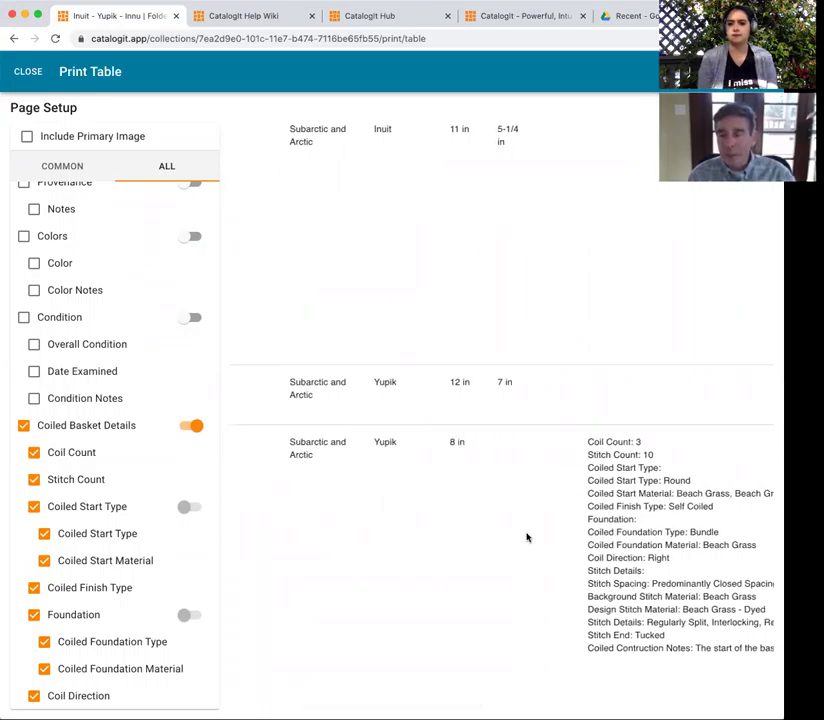
pyautogui.hscroll(-10, 519, 535)
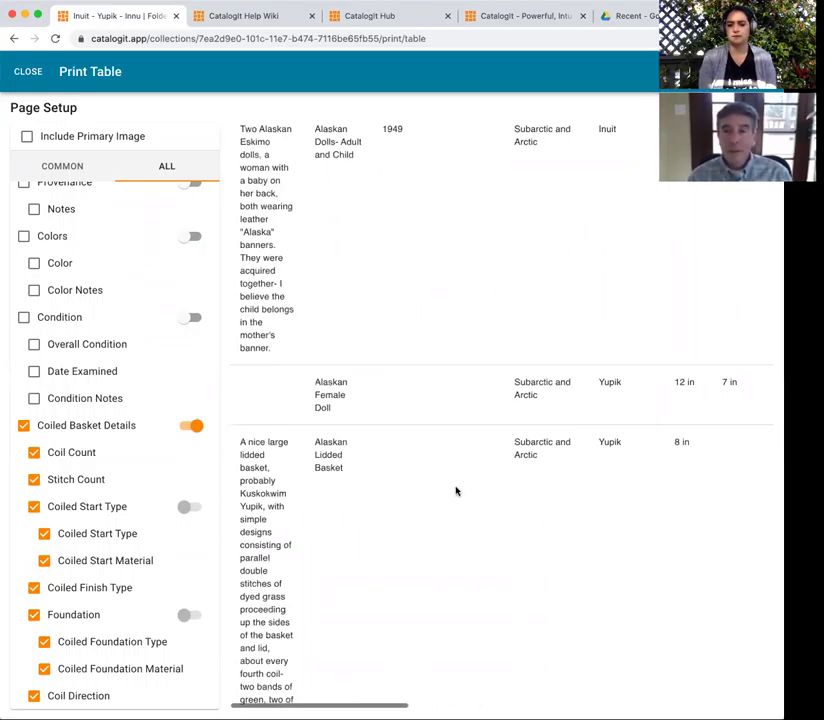
pyautogui.click(28, 72)
# - Open the Valuation report for the Inuit - Yupik - Innu folder, look through its entries and close the report
pyautogui.click(762, 72)
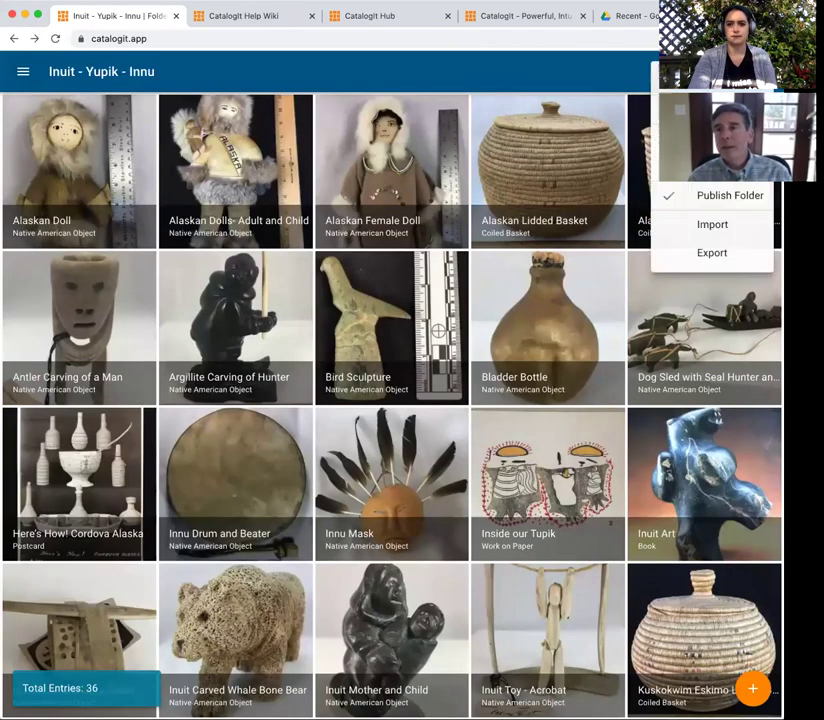
pyautogui.click(712, 252)
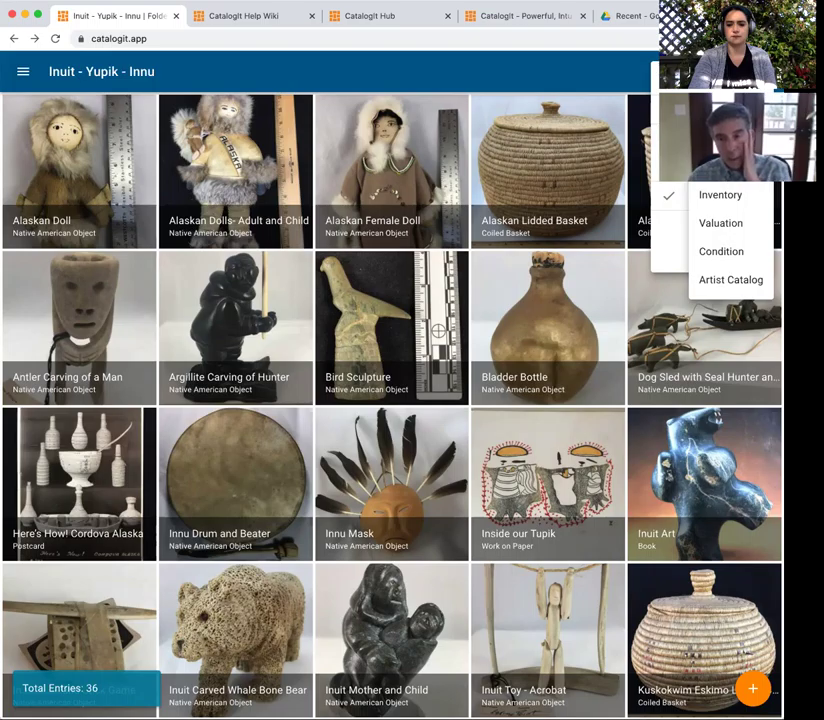
pyautogui.click(721, 223)
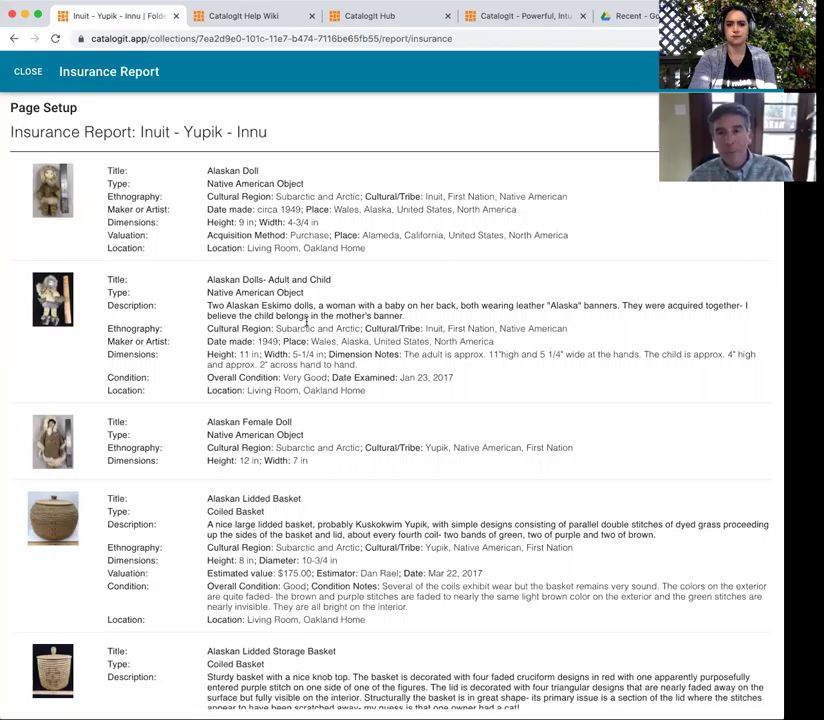
pyautogui.scroll(-3, 302, 316)
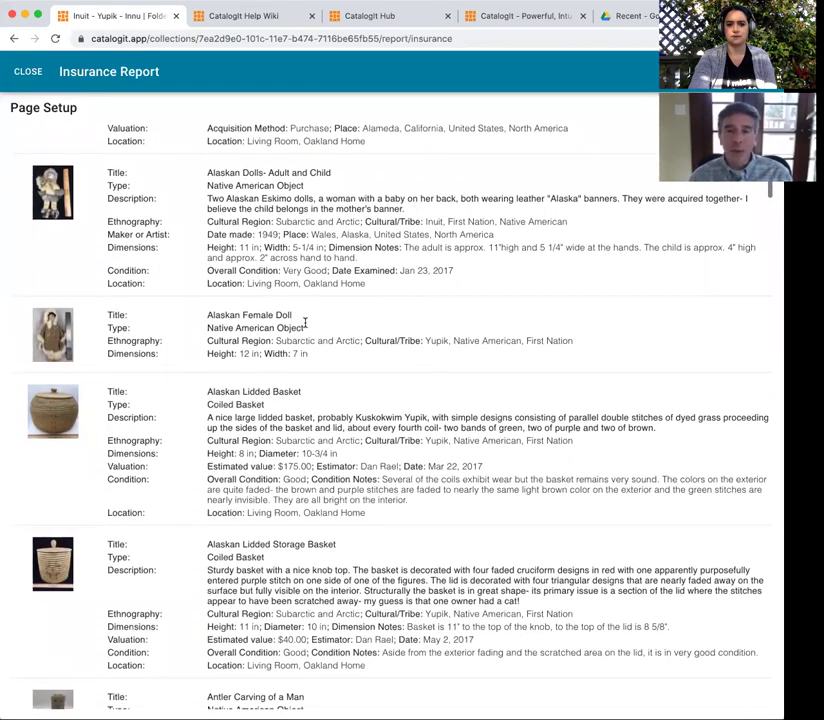
pyautogui.scroll(2, 305, 322)
pyautogui.scroll(-2, 305, 322)
pyautogui.scroll(-1, 305, 322)
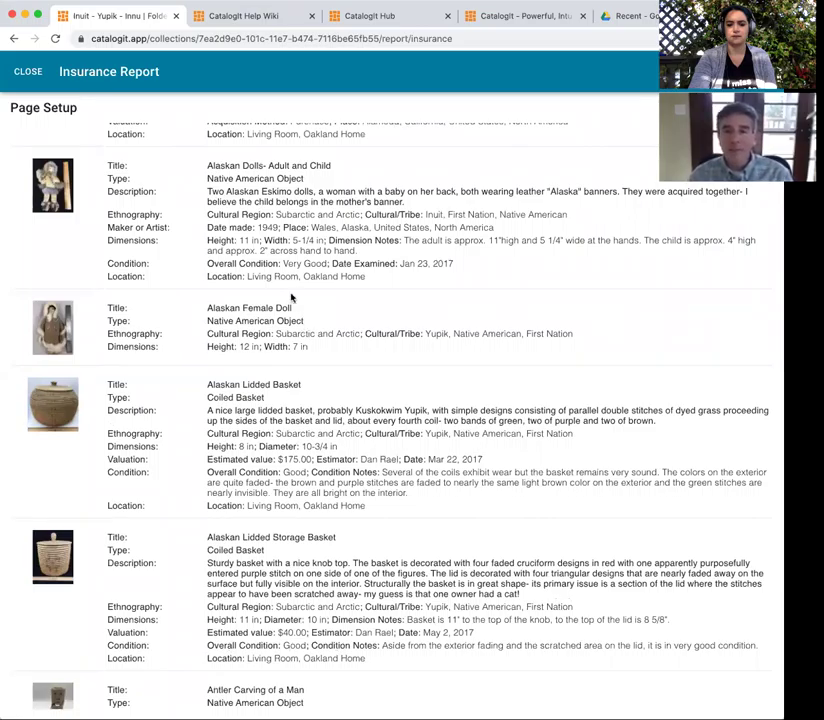
pyautogui.scroll(4, 180, 200)
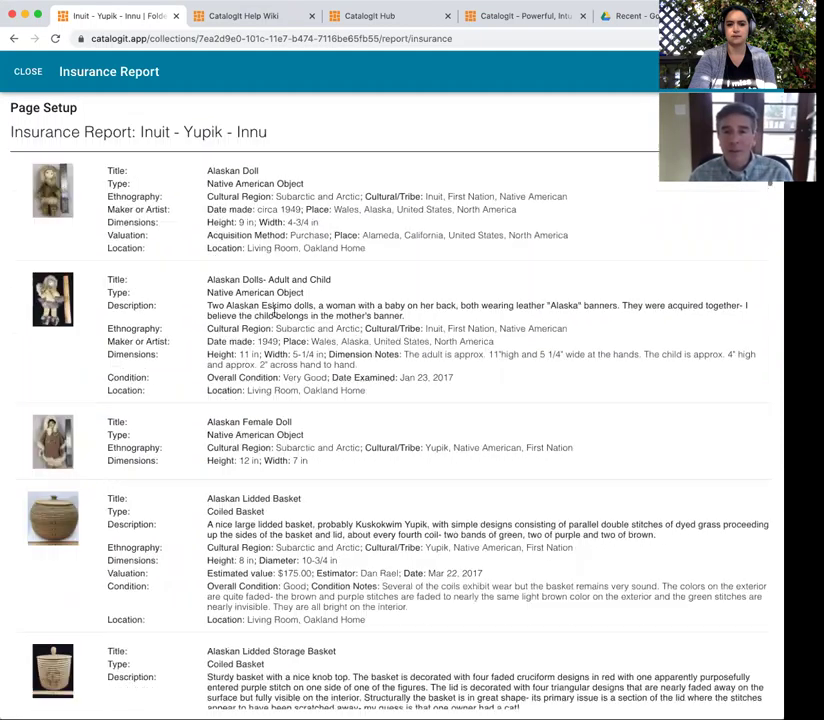
pyautogui.click(28, 72)
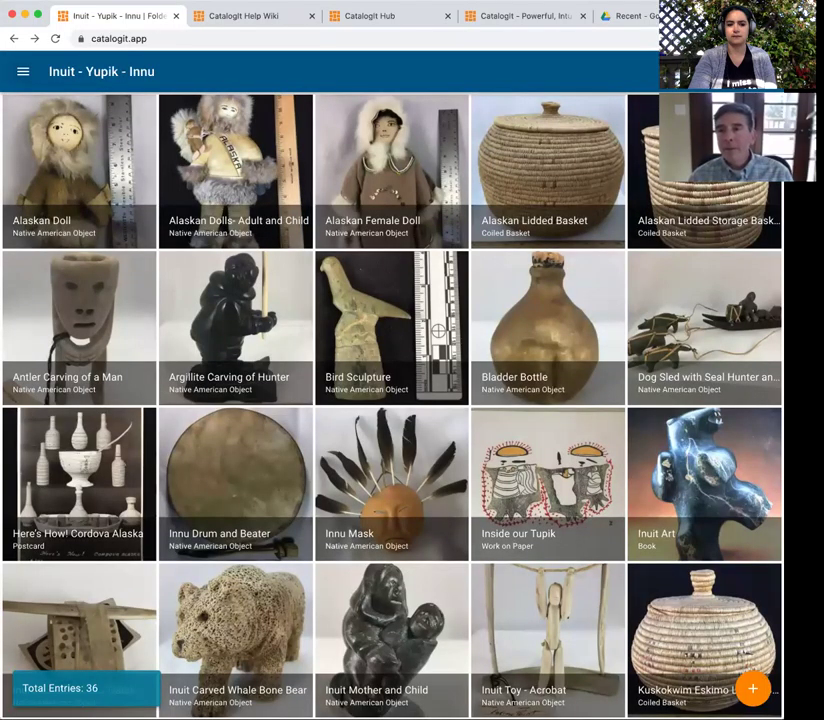
# - Open the Print Labels setup for the folder and show a QR code beside the thumbnail on every label
pyautogui.click(800, 72)
pyautogui.click(720, 167)
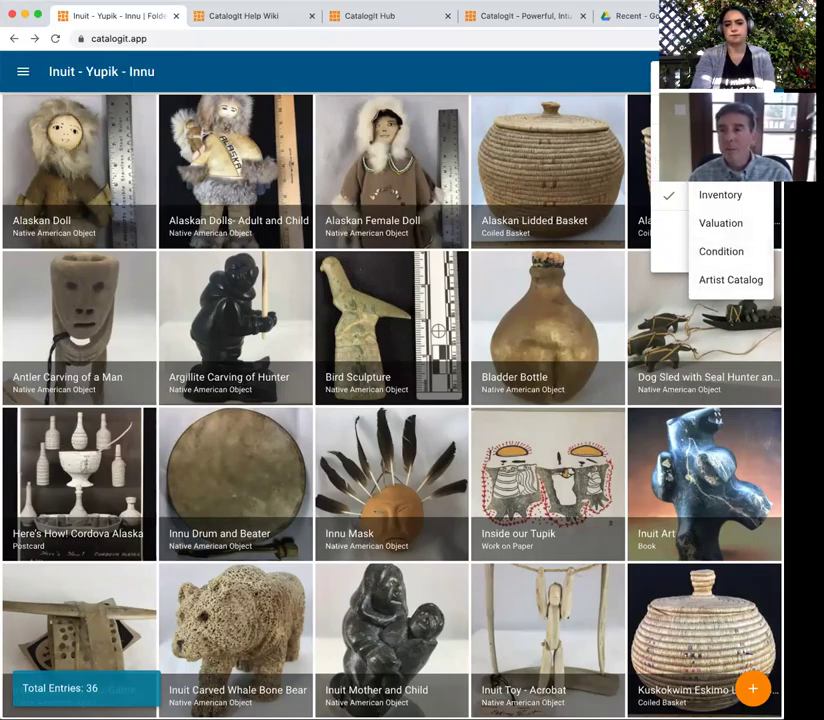
pyautogui.press('Escape')
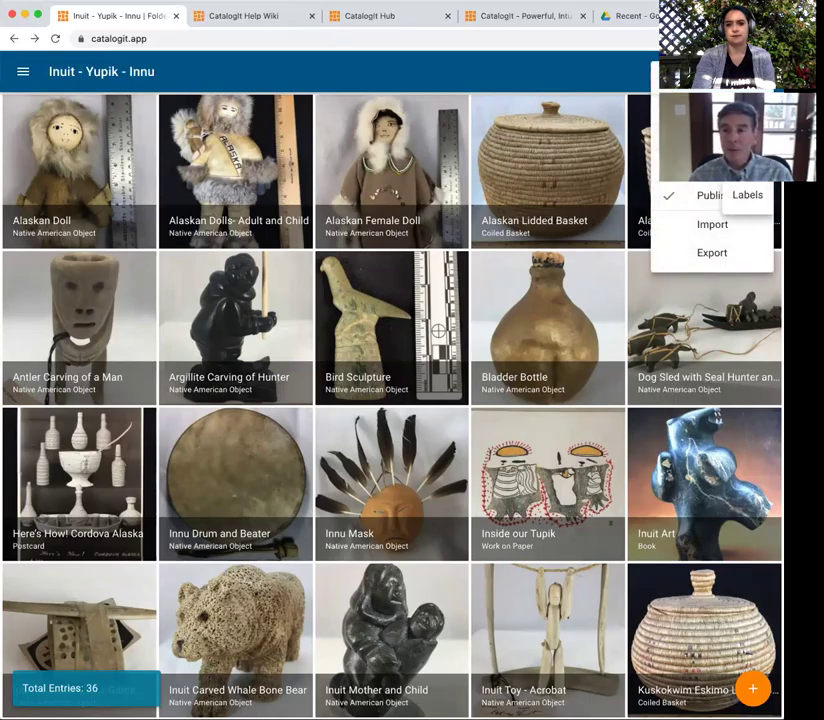
pyautogui.click(745, 198)
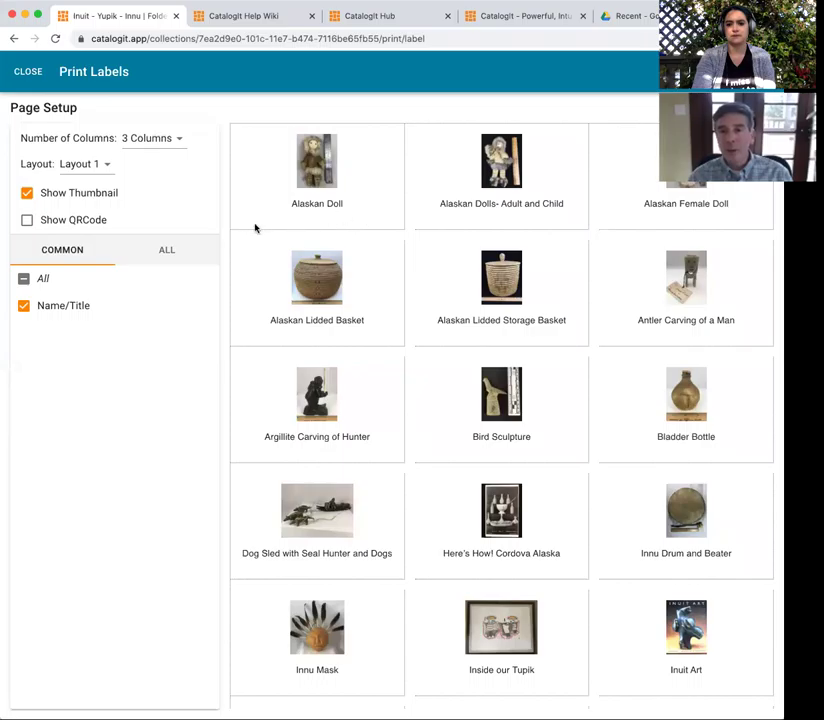
pyautogui.click(27, 221)
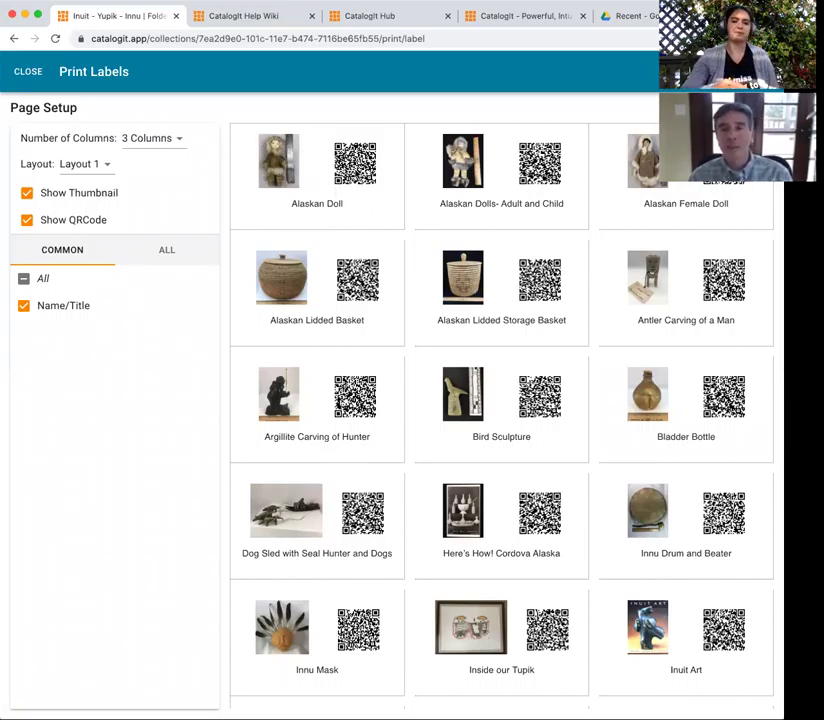
pyautogui.scroll(-1, 347, 338)
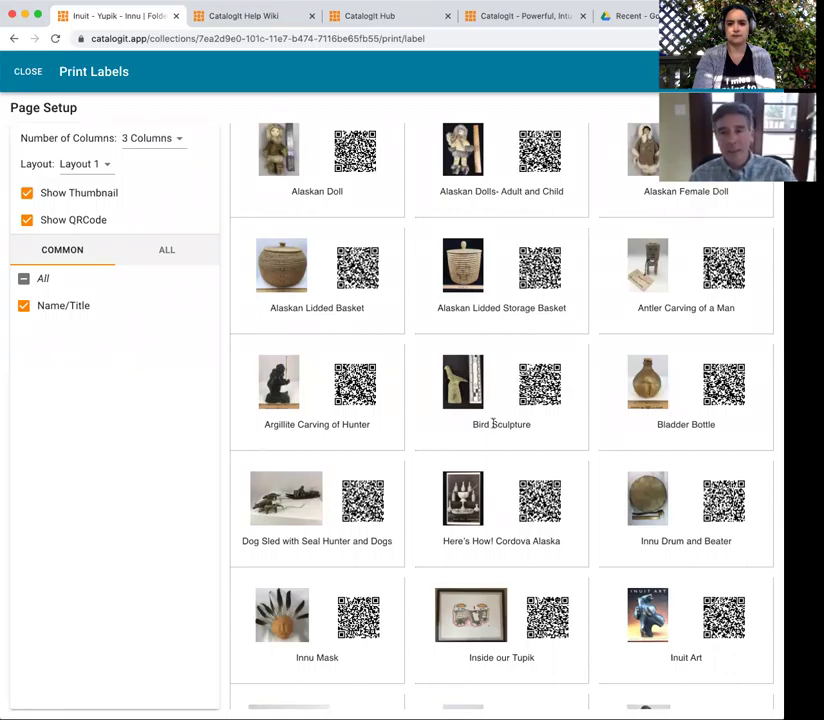
pyautogui.scroll(-2, 493, 424)
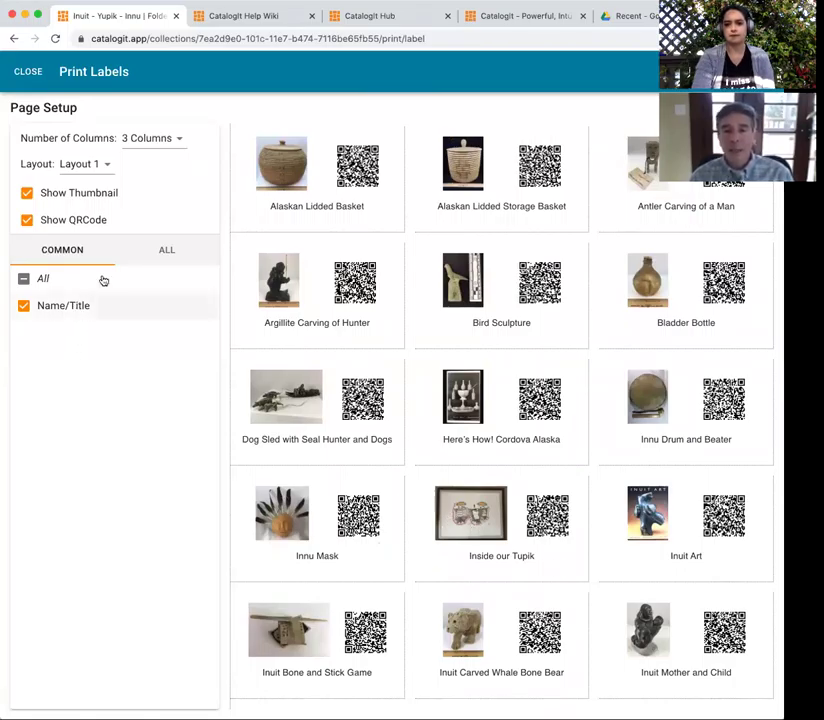
# - Look through the full list of fields available for the labels and close the Print Labels setup
pyautogui.click(162, 254)
pyautogui.scroll(-2, 125, 622)
pyautogui.scroll(2, 125, 623)
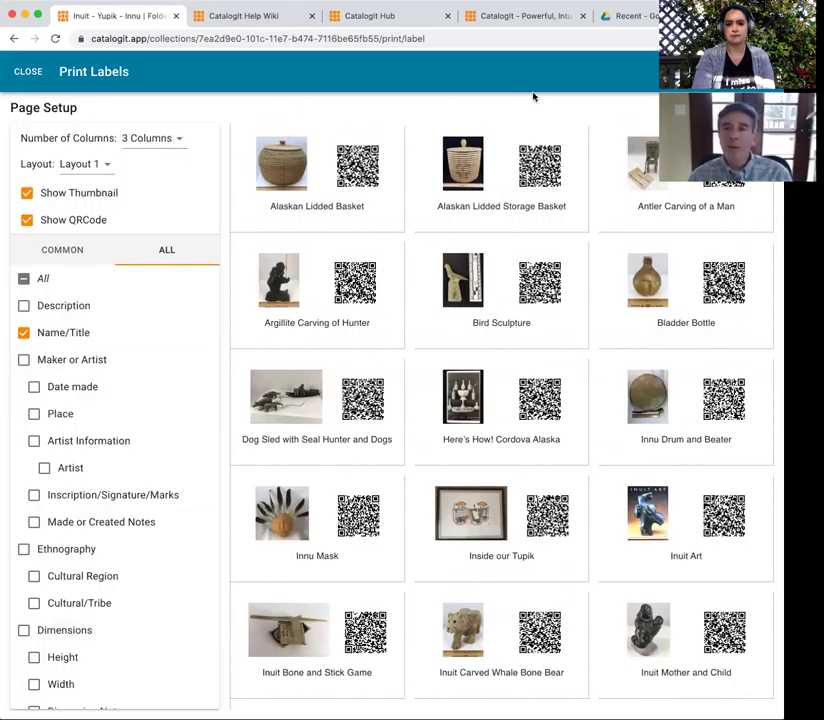
pyautogui.click(20, 75)
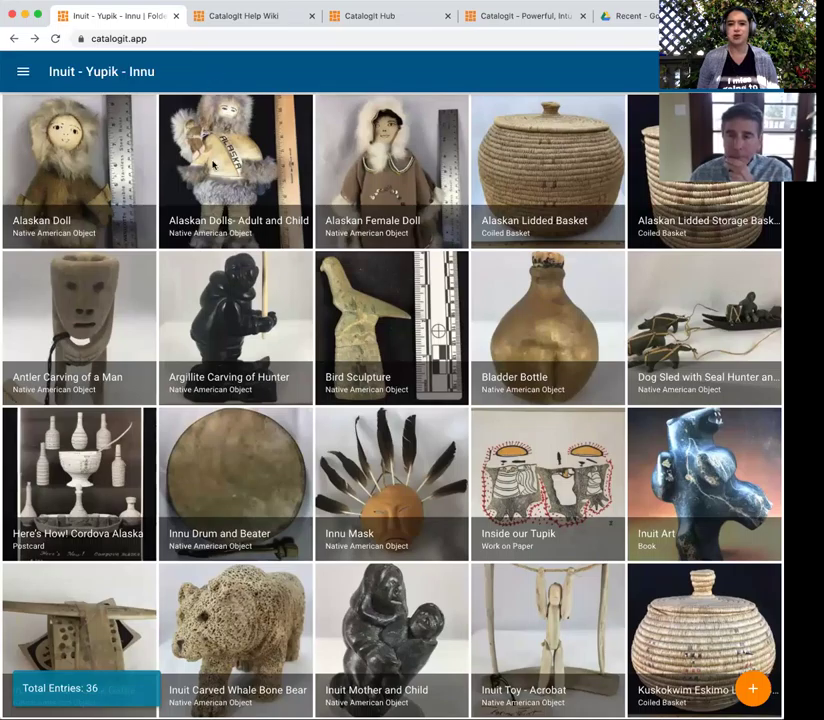
# - Switch from the personal account to the Anytown Museum account
pyautogui.scroll(-1, 225, 92)
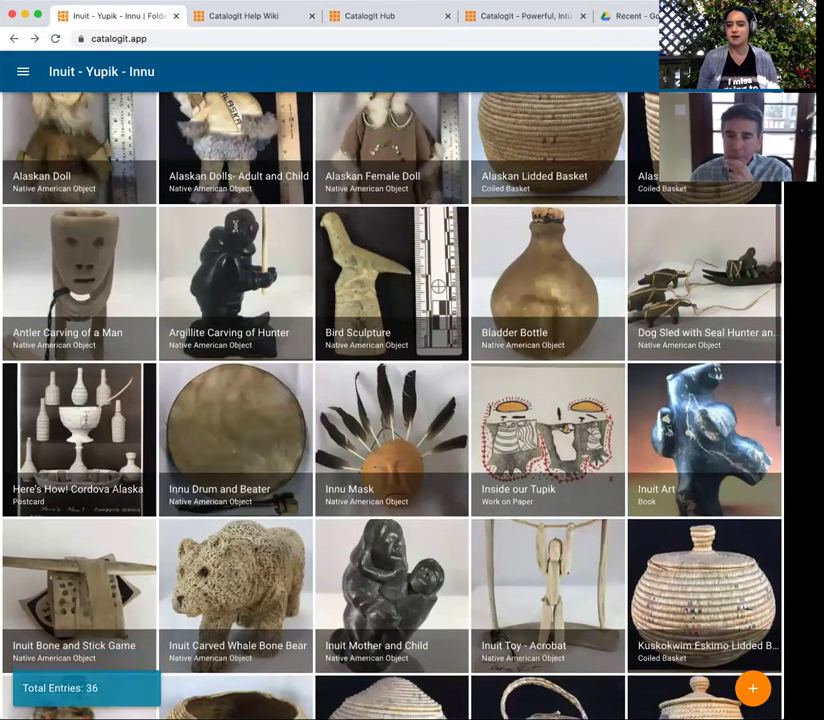
pyautogui.scroll(1, 225, 92)
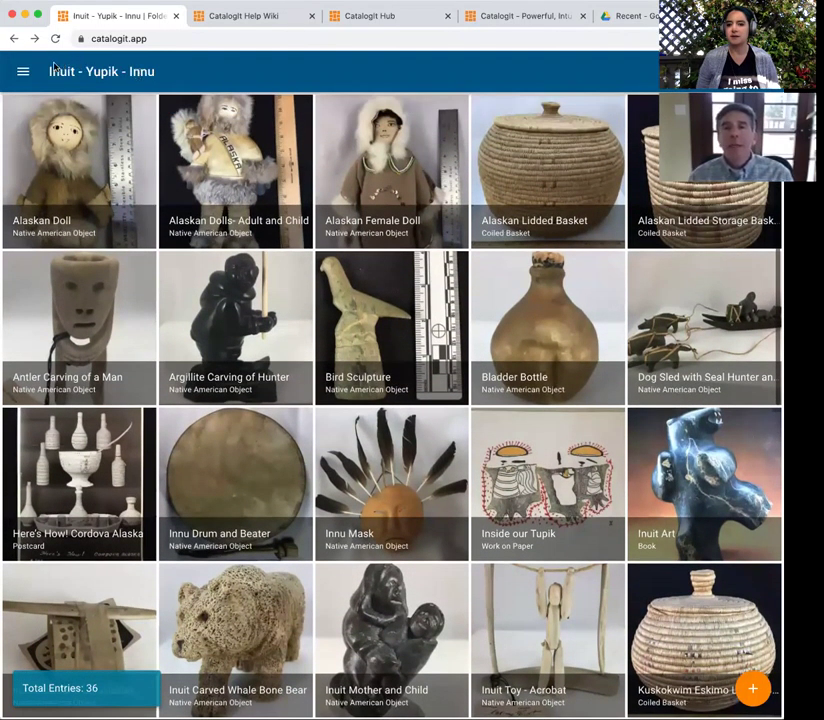
pyautogui.click(23, 71)
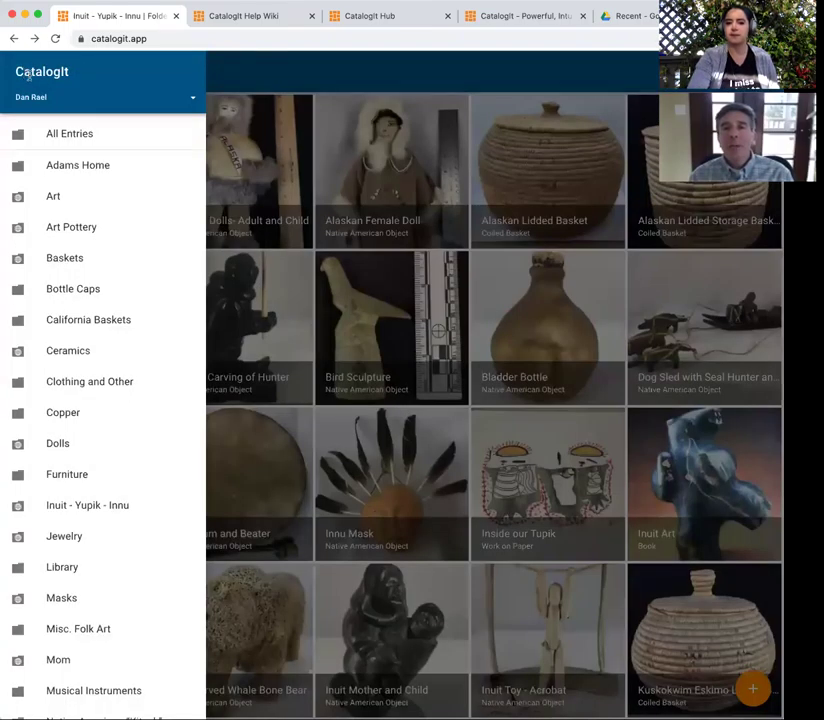
pyautogui.click(61, 97)
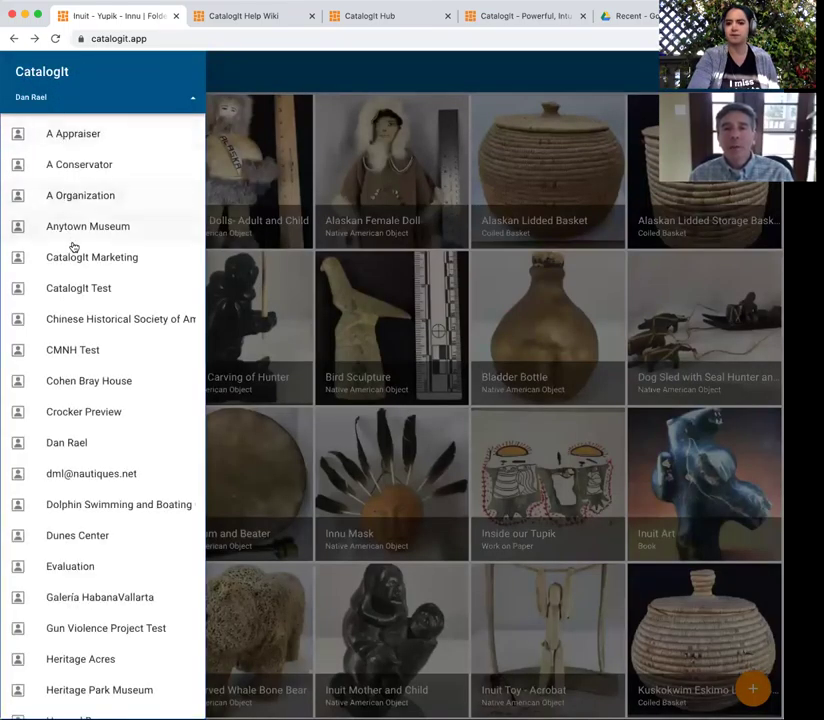
pyautogui.click(77, 228)
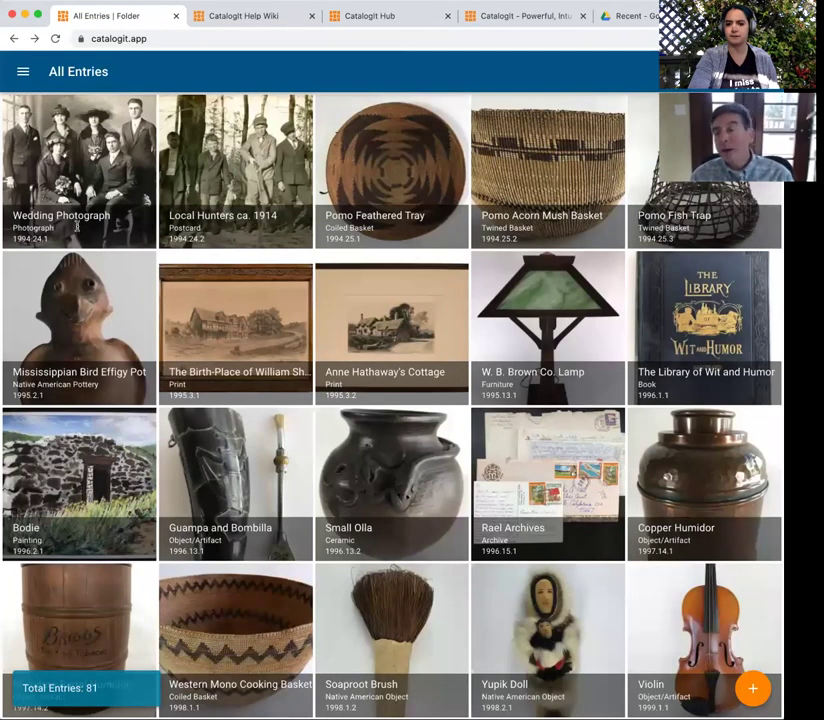
# - Browse the museum's entries and open the school papers archive entry numbered 2014.1.1
pyautogui.scroll(-8, 258, 303)
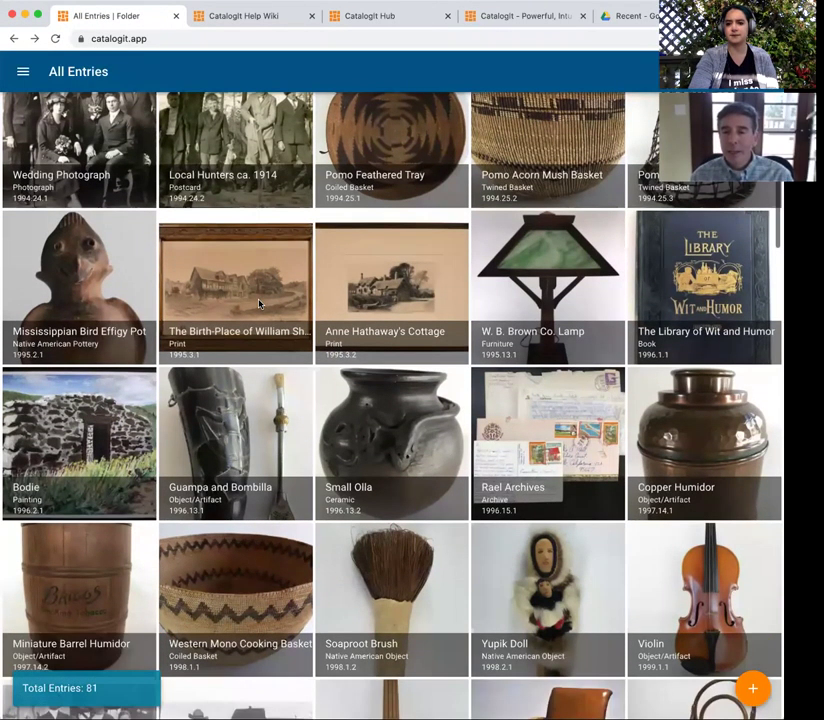
pyautogui.scroll(-1, 258, 303)
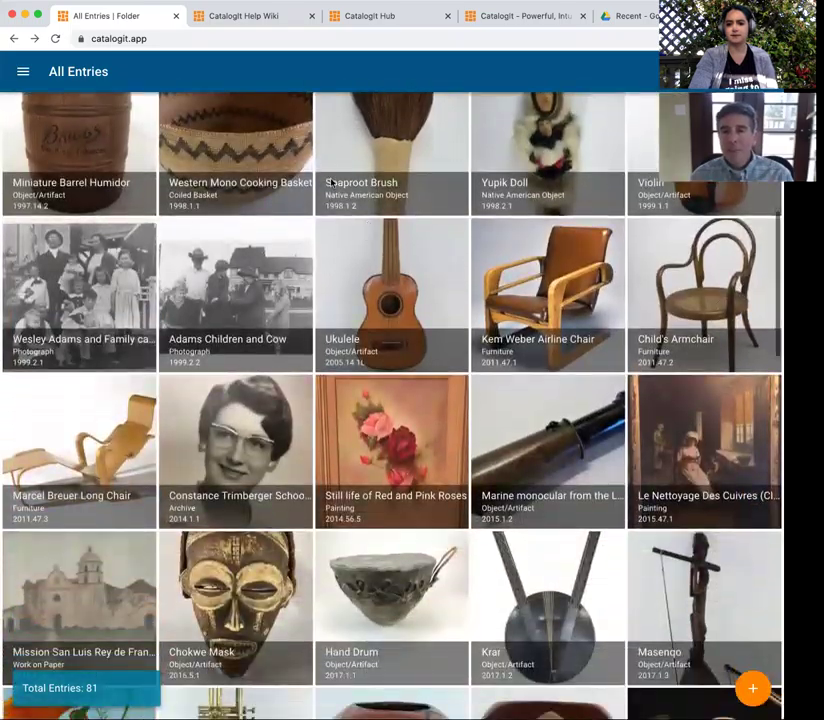
pyautogui.click(226, 438)
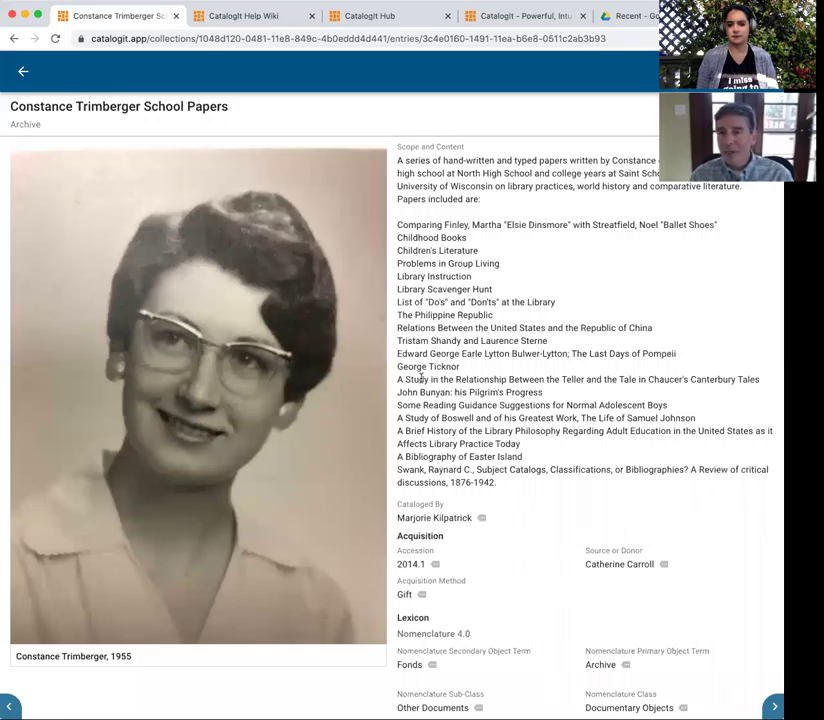
# - Examine the archive entry's acquisition, lexicon, archive details, item table, location and relationships sections
pyautogui.scroll(-3, 441, 482)
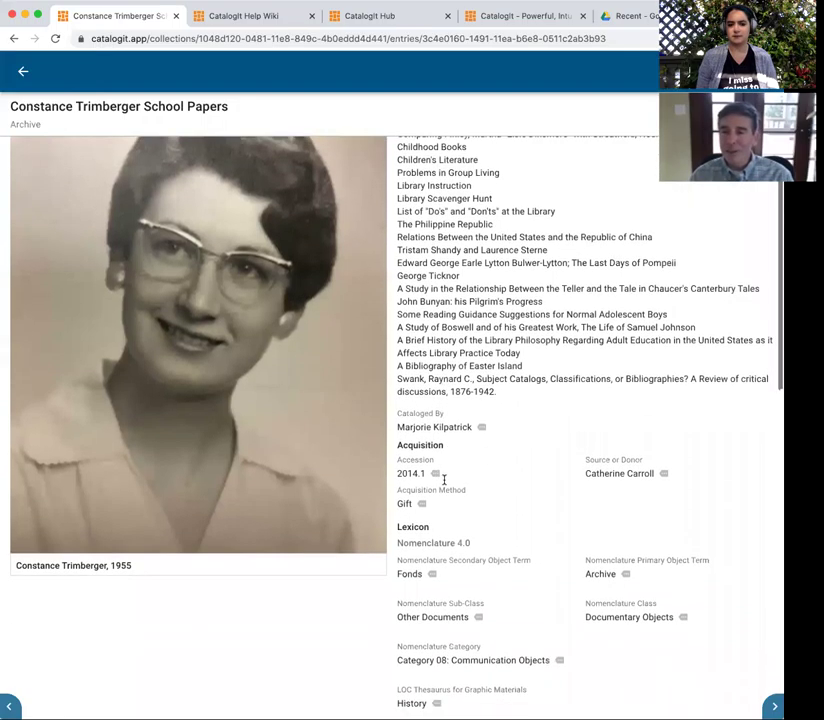
pyautogui.scroll(-5, 453, 463)
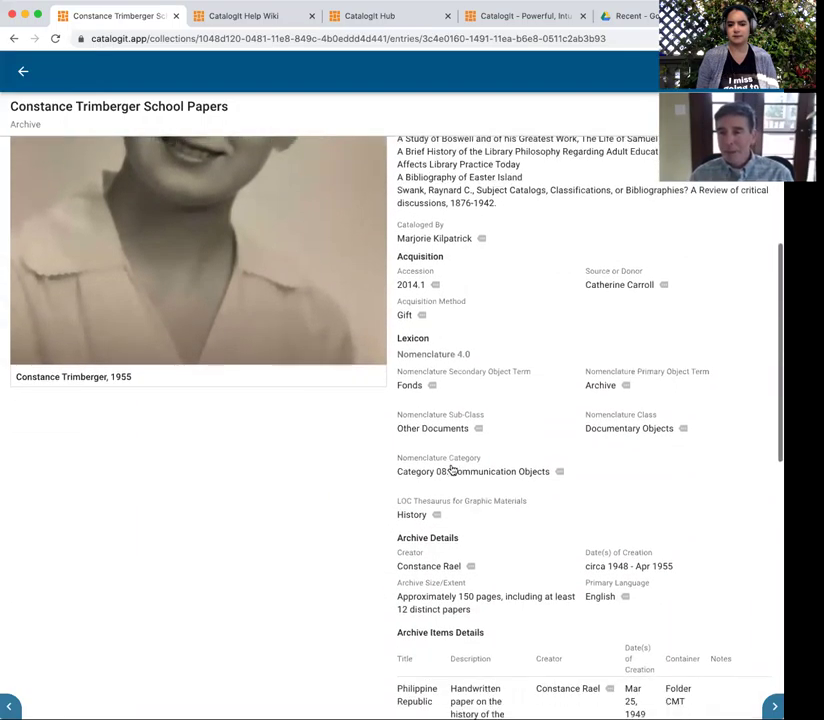
pyautogui.scroll(-8, 455, 470)
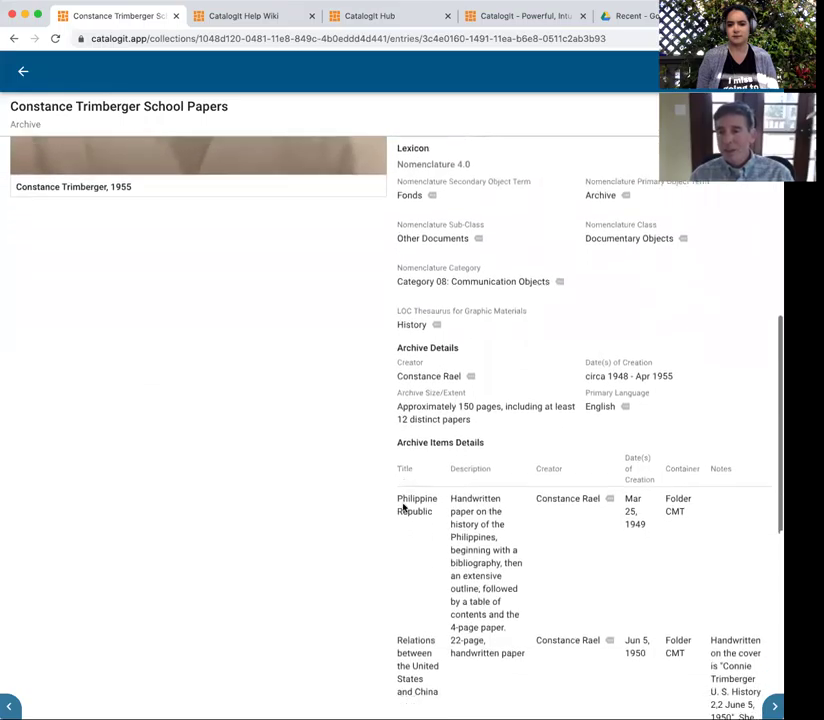
pyautogui.scroll(-3, 471, 463)
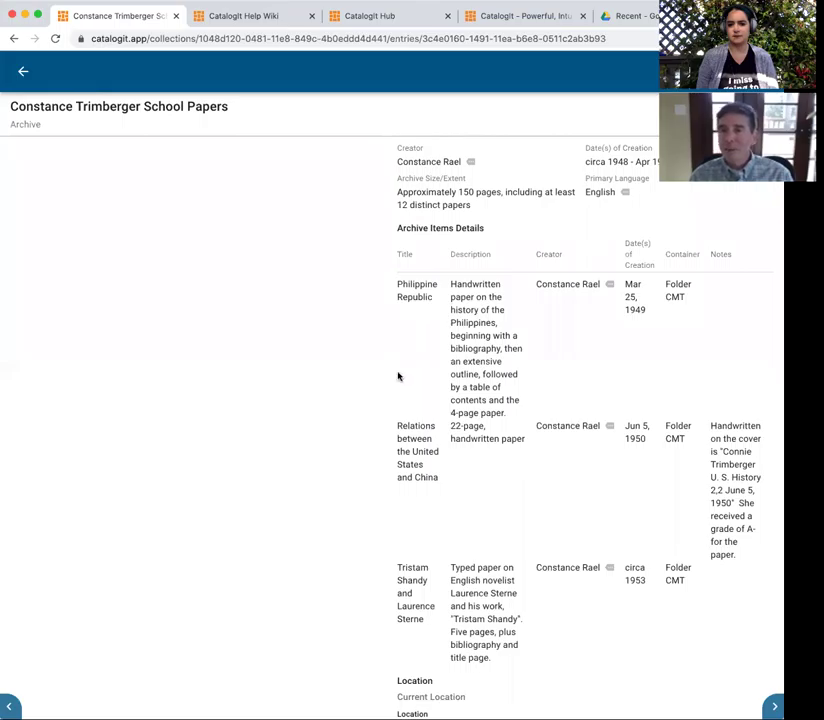
pyautogui.scroll(-2, 404, 337)
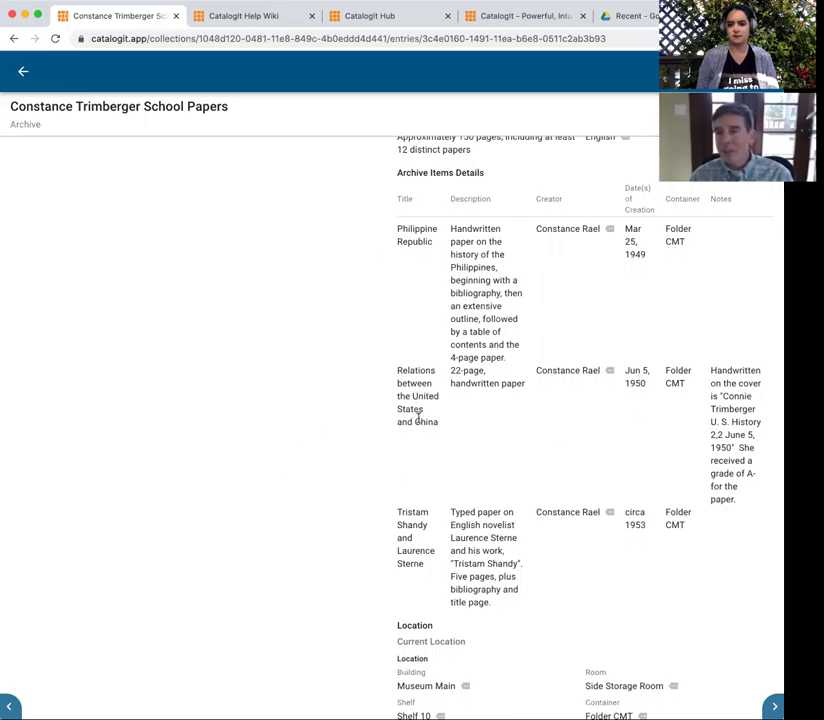
pyautogui.scroll(-1, 501, 437)
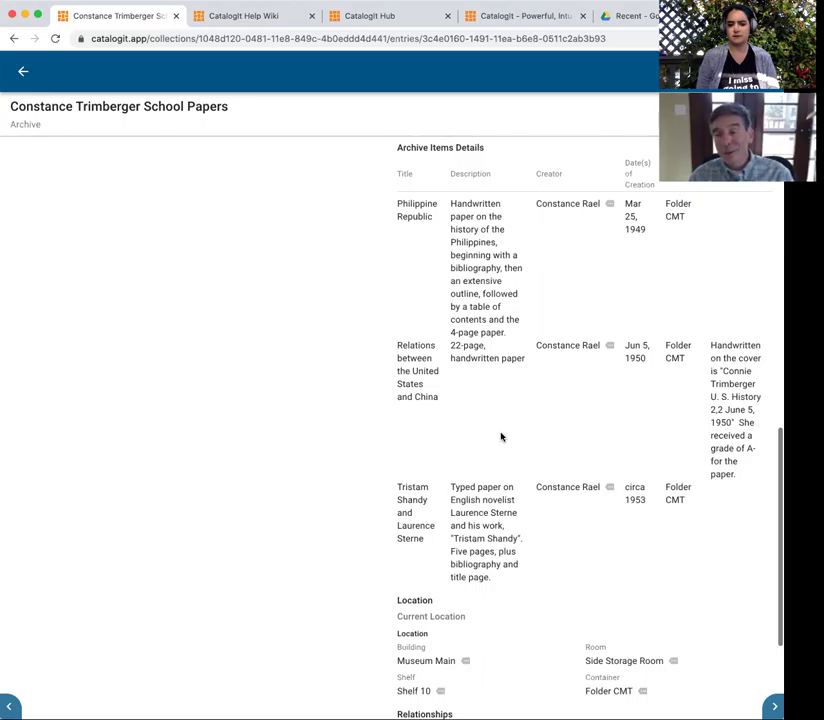
pyautogui.scroll(-1, 501, 437)
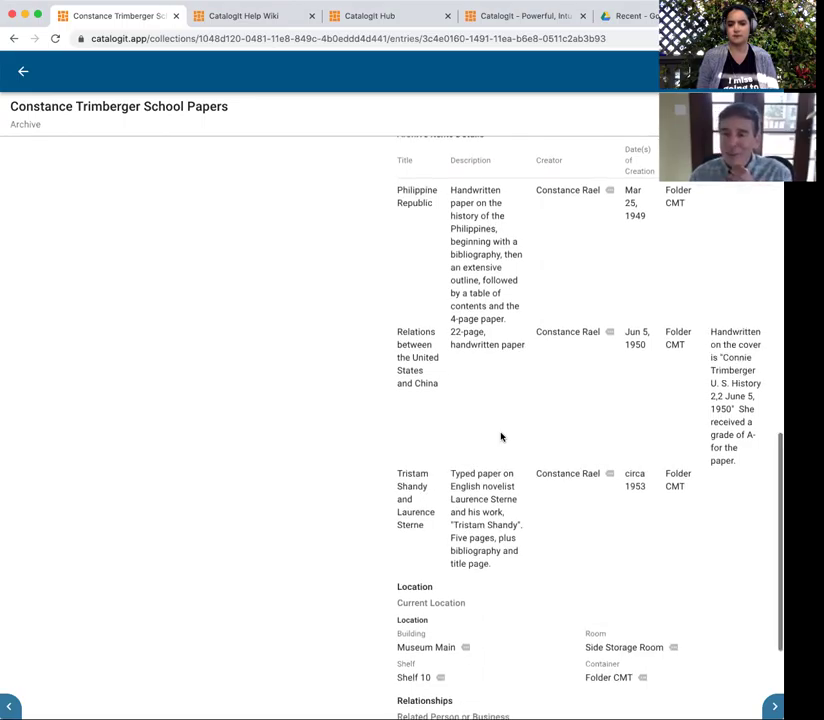
pyautogui.scroll(-5, 501, 437)
pyautogui.scroll(-3, 501, 433)
pyautogui.scroll(2, 501, 435)
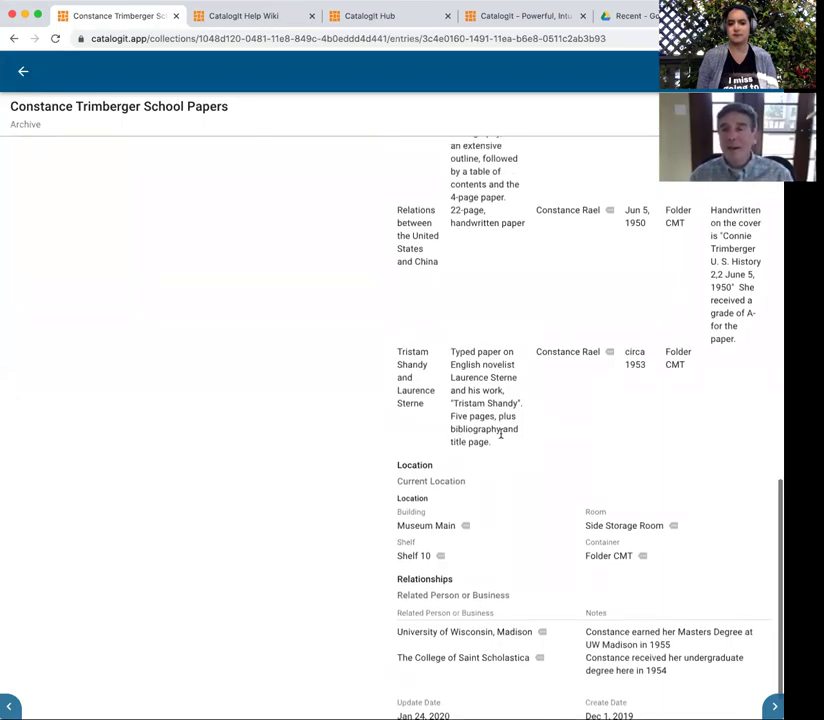
# - Review the rest of the archive entry back up to its scope and content, and return to All Entries
pyautogui.scroll(-3, 501, 433)
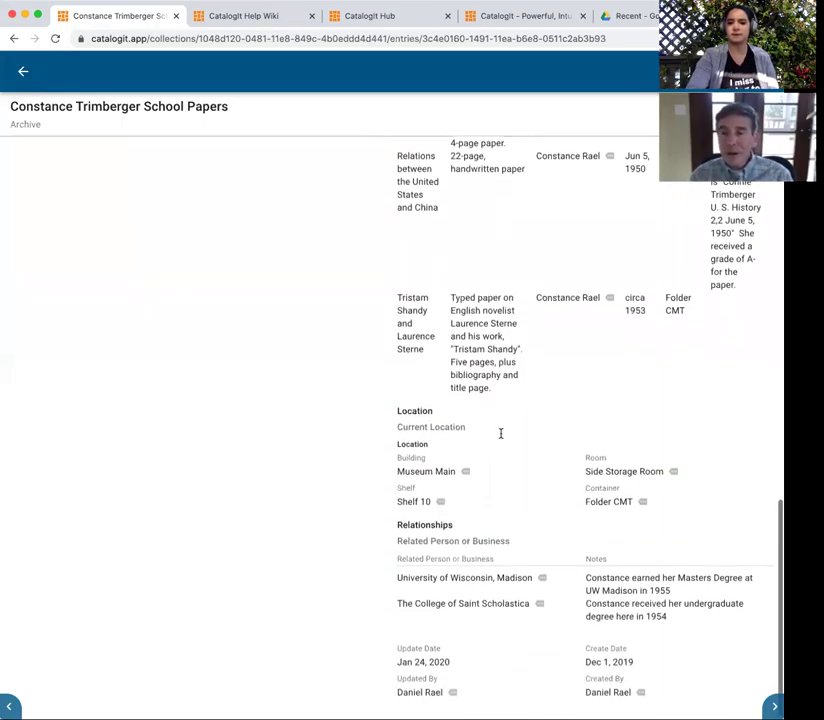
pyautogui.scroll(7, 501, 433)
pyautogui.scroll(15, 501, 433)
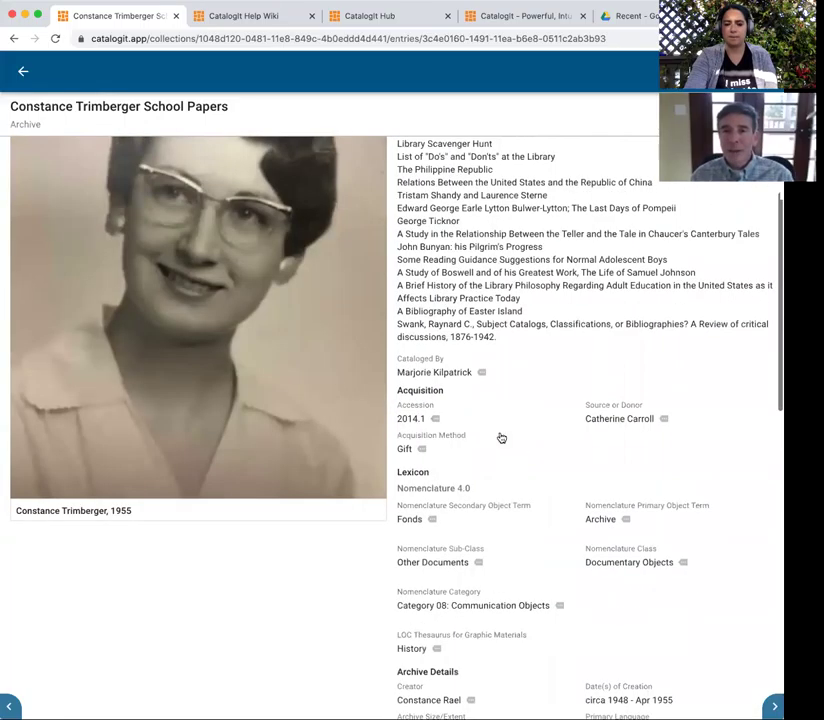
pyautogui.scroll(7, 501, 437)
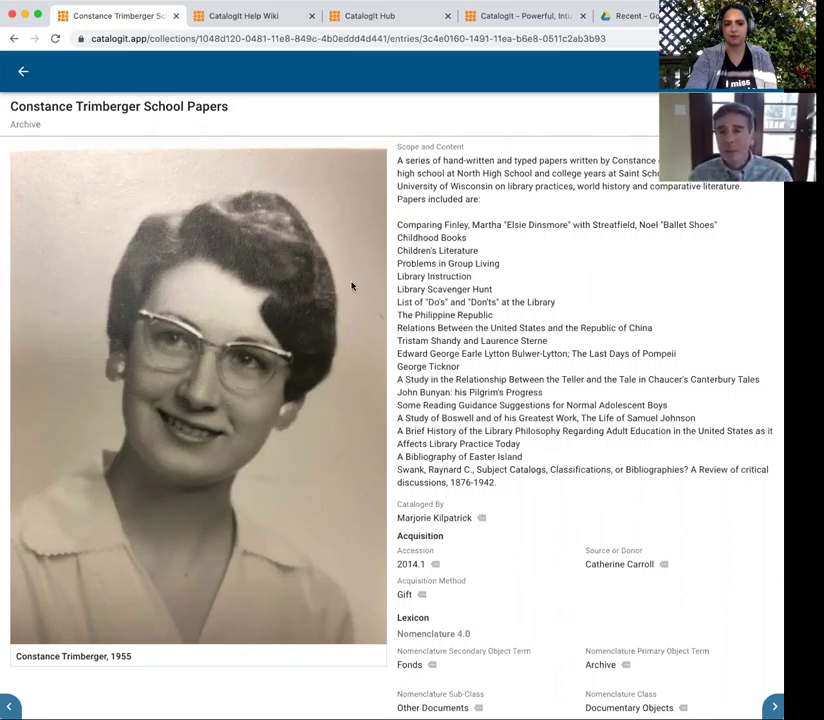
pyautogui.click(21, 75)
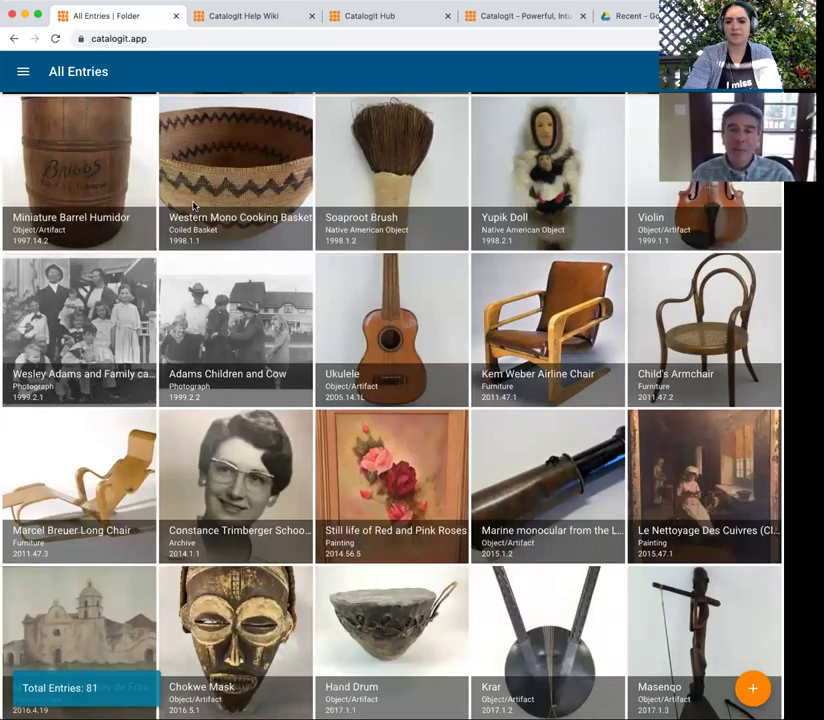
# - Open the Western Mono Cooking Basket entry, view its side and interior photos, and return to All Entries
pyautogui.click(245, 200)
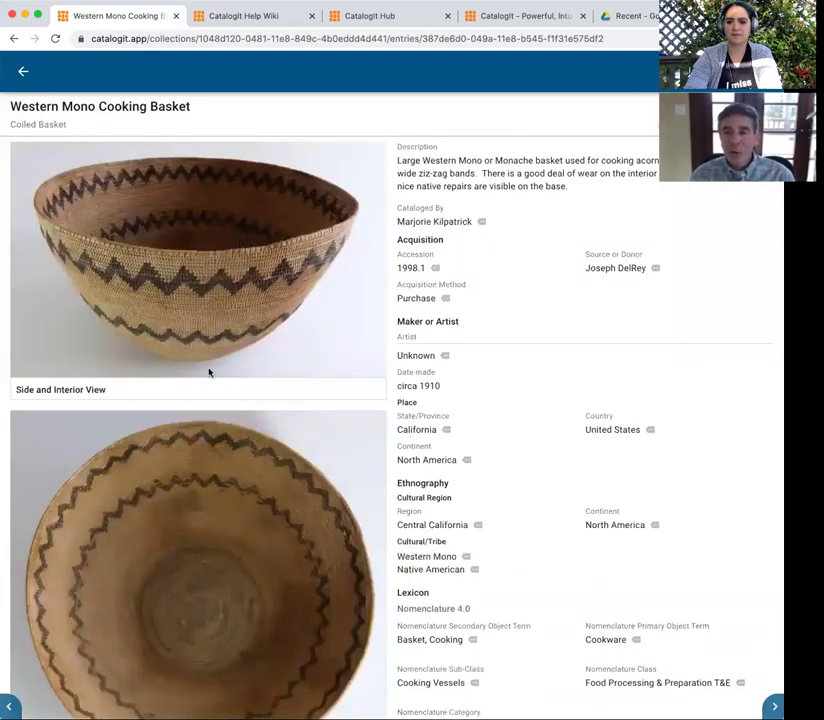
pyautogui.scroll(-3, 208, 383)
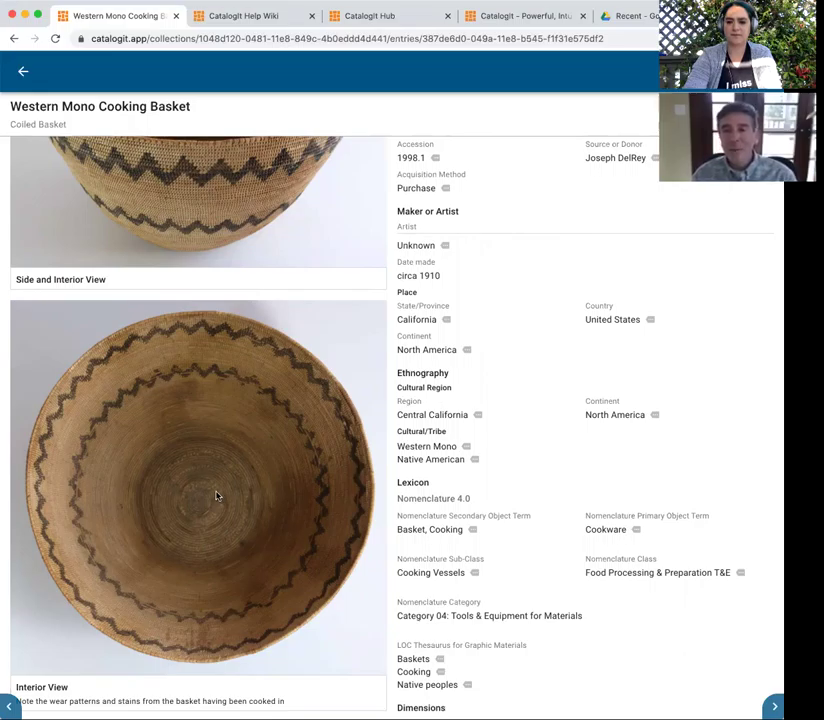
pyautogui.scroll(3, 216, 495)
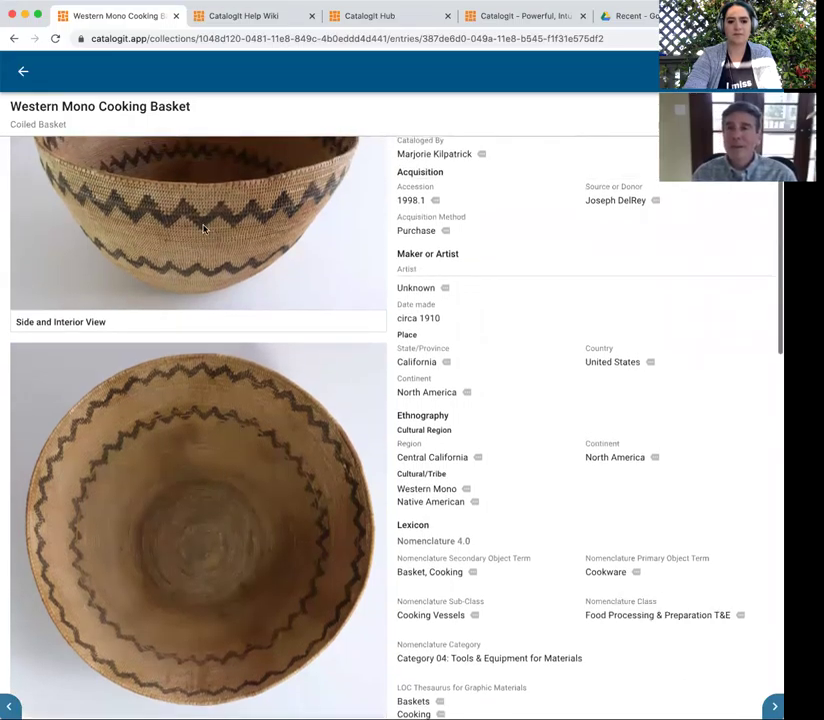
pyautogui.click(25, 76)
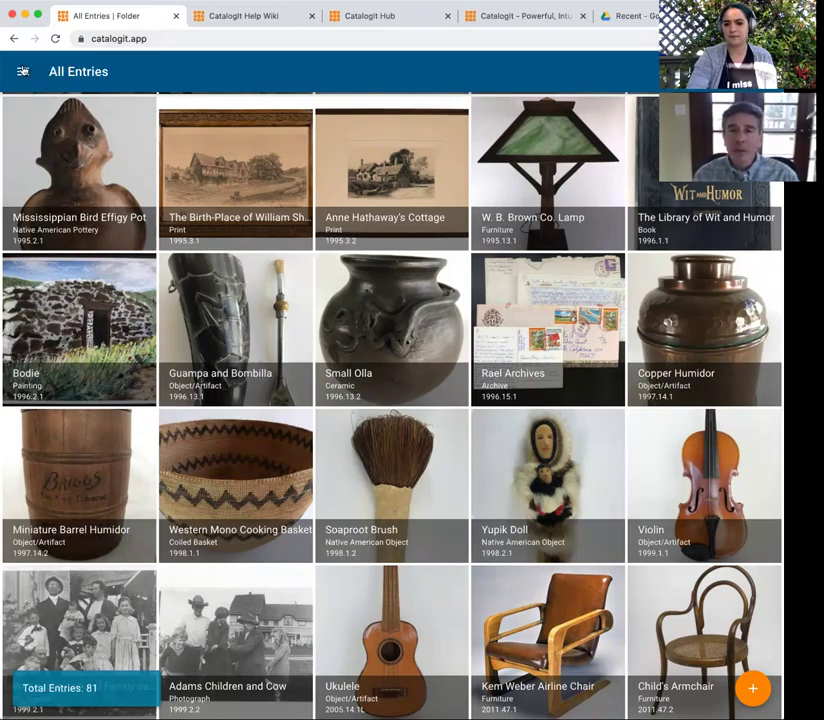
# - Open the Musical Instruments folder, bring up the Entry Import introduction to read its steps, and cancel the import
pyautogui.click(22, 71)
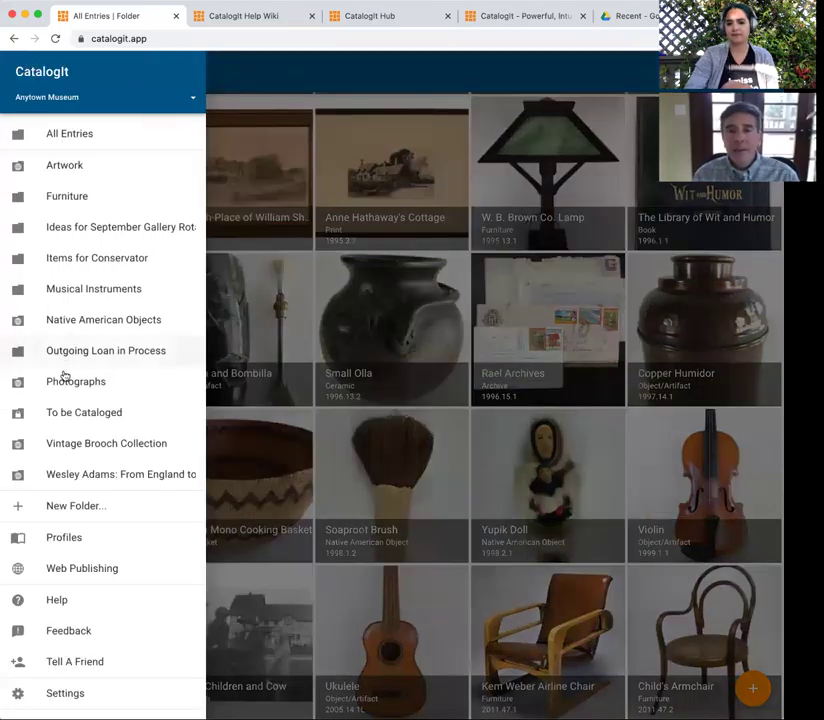
pyautogui.click(72, 291)
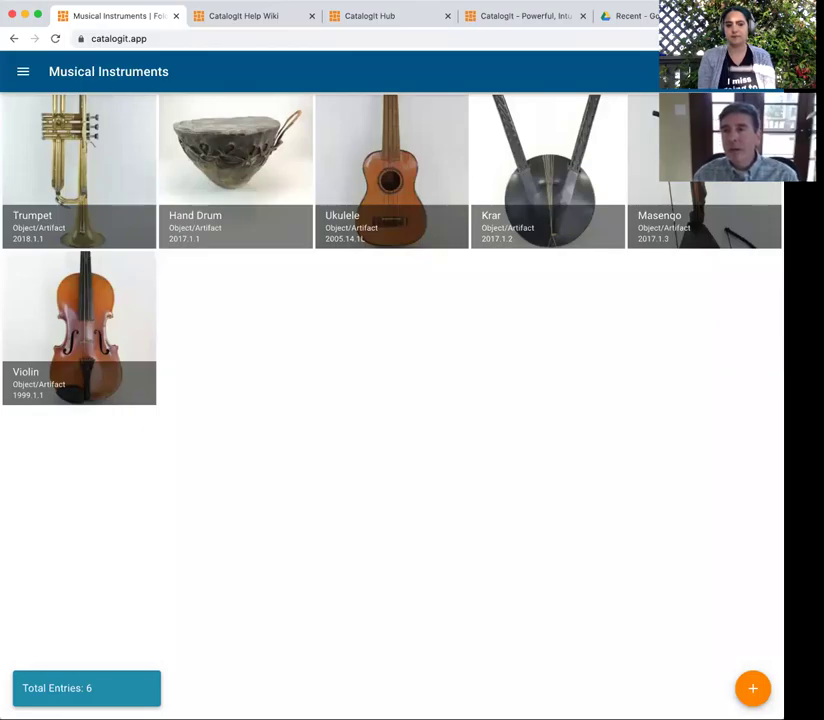
pyautogui.click(762, 71)
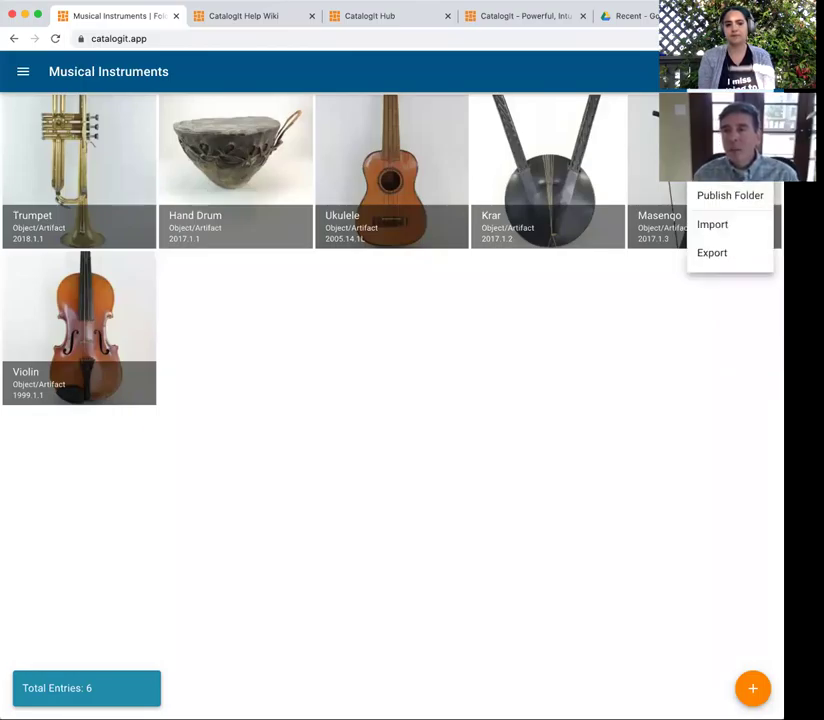
pyautogui.click(728, 223)
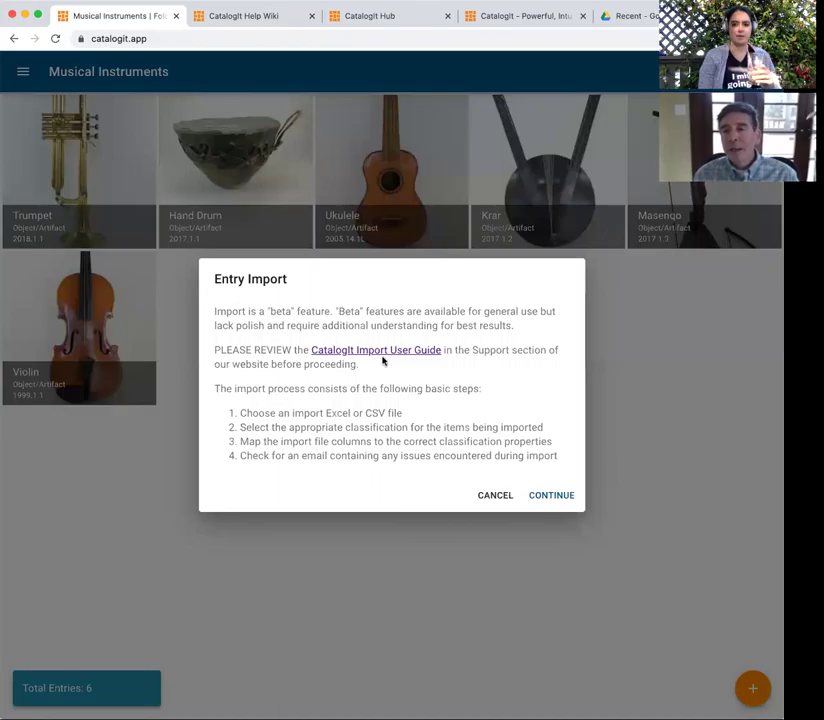
pyautogui.click(487, 496)
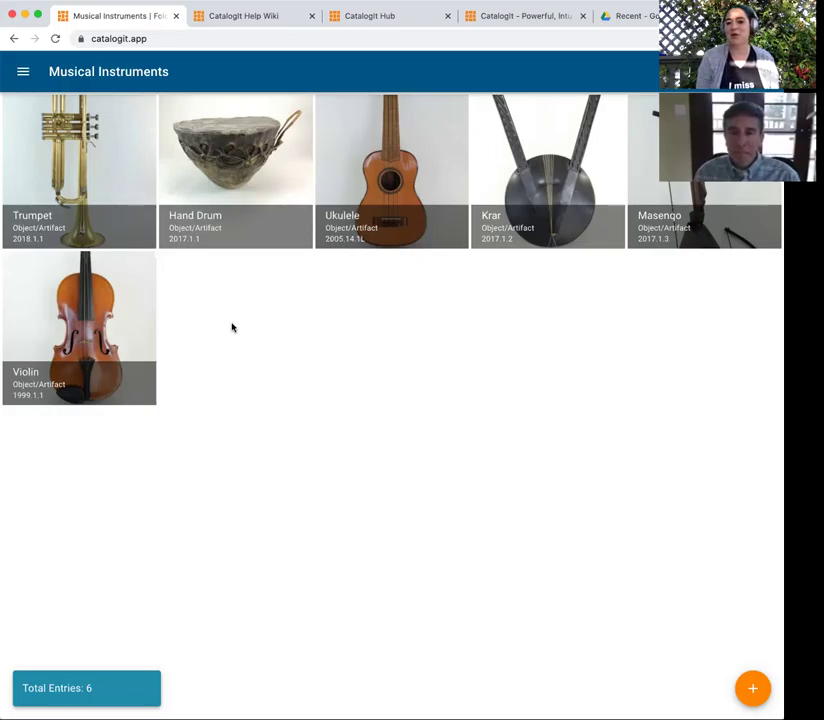
# - Show All Entries, view the Local Hunters ca. 1914 postcard entry, and return to the entry list
pyautogui.click(22, 72)
pyautogui.click(68, 132)
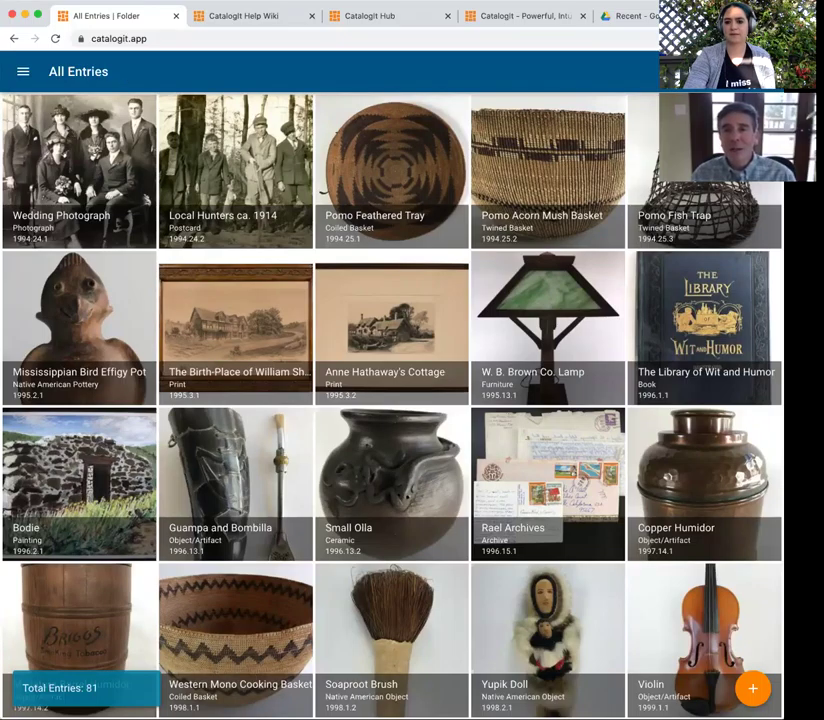
pyautogui.click(243, 142)
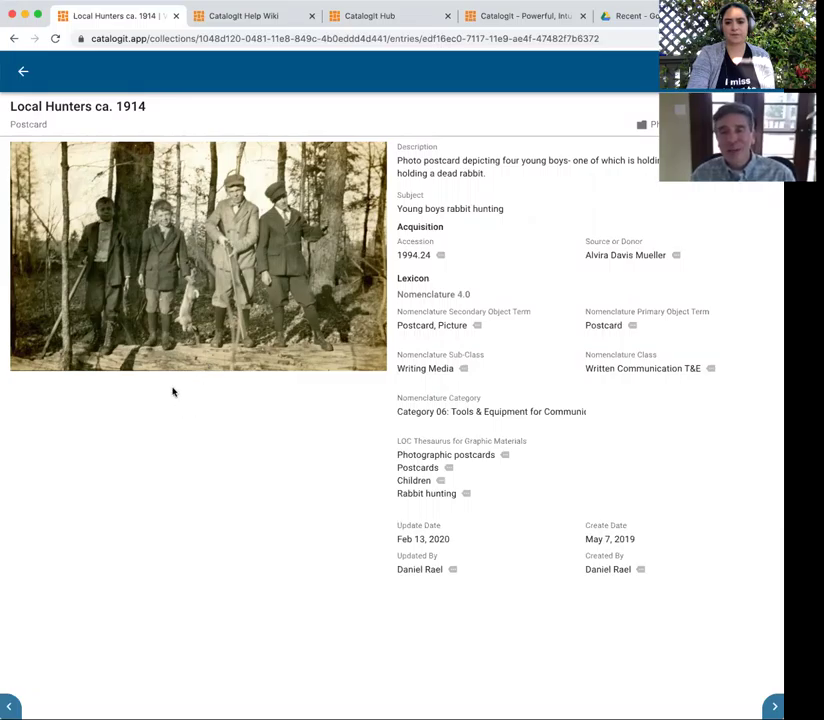
pyautogui.click(22, 75)
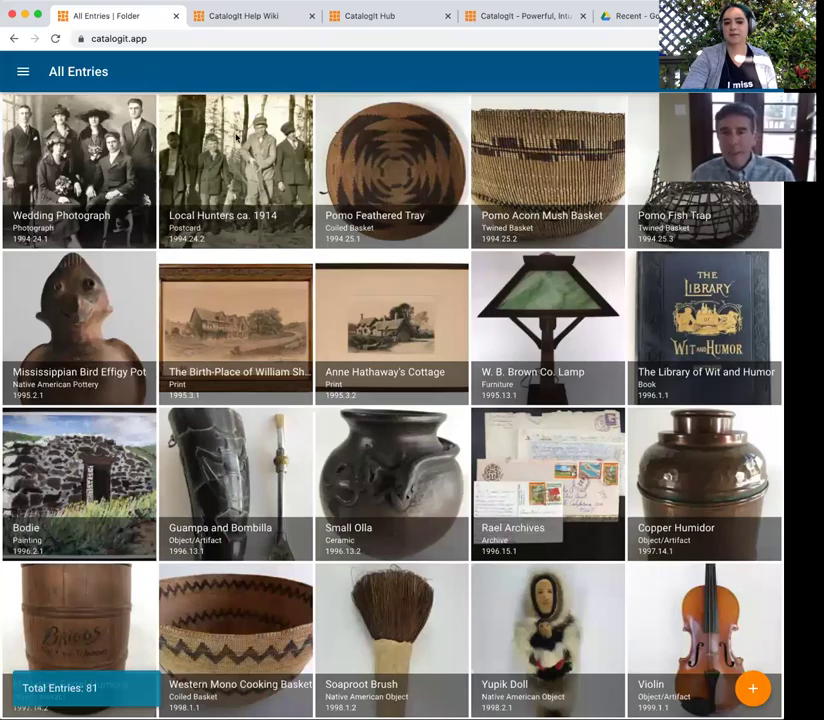
# - Browse the museum's entries and open the Western Mono Cooking Basket entry again
pyautogui.scroll(-5, 268, 264)
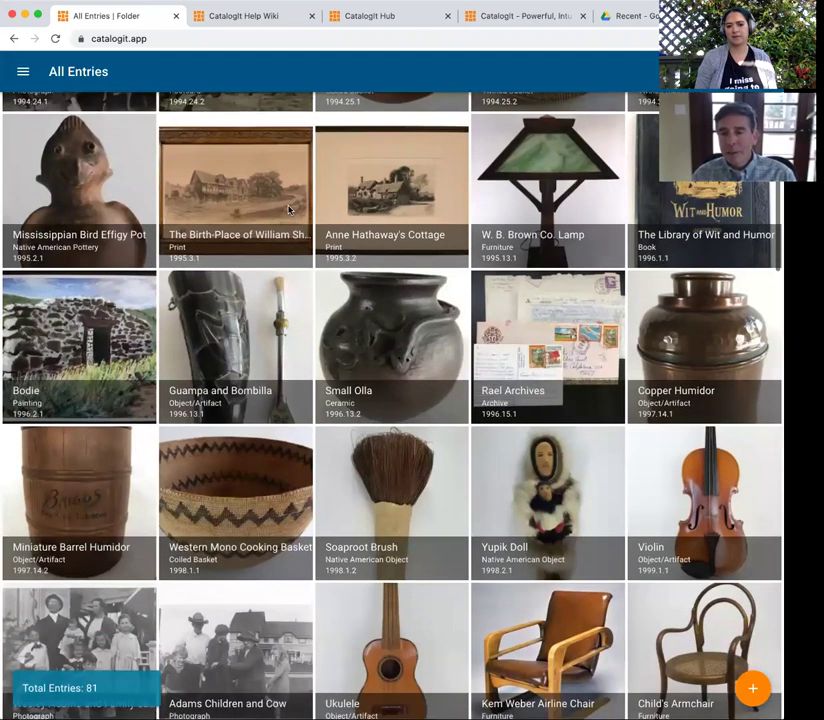
pyautogui.scroll(-4, 289, 209)
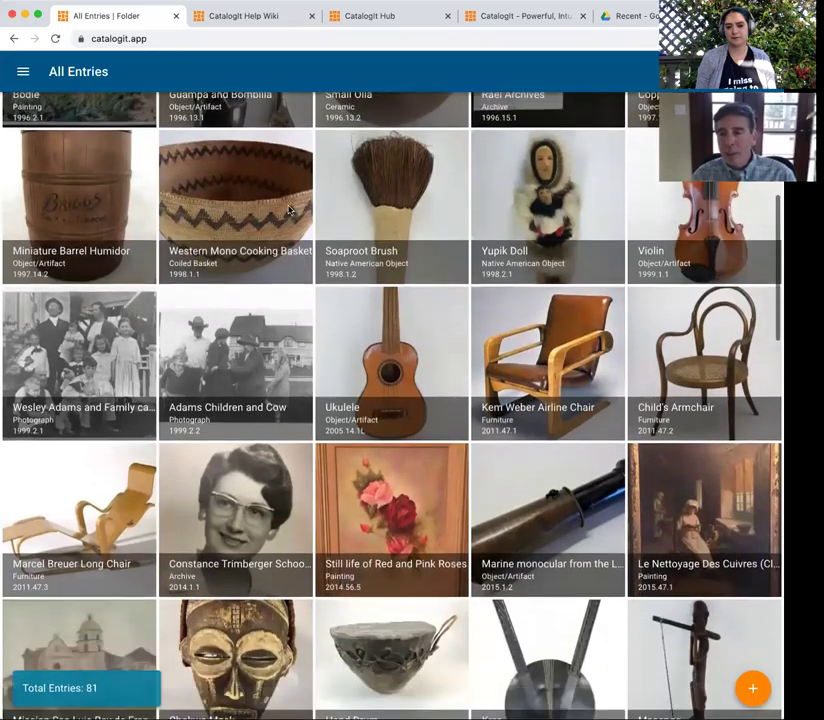
pyautogui.scroll(2, 291, 209)
pyautogui.scroll(2, 291, 209)
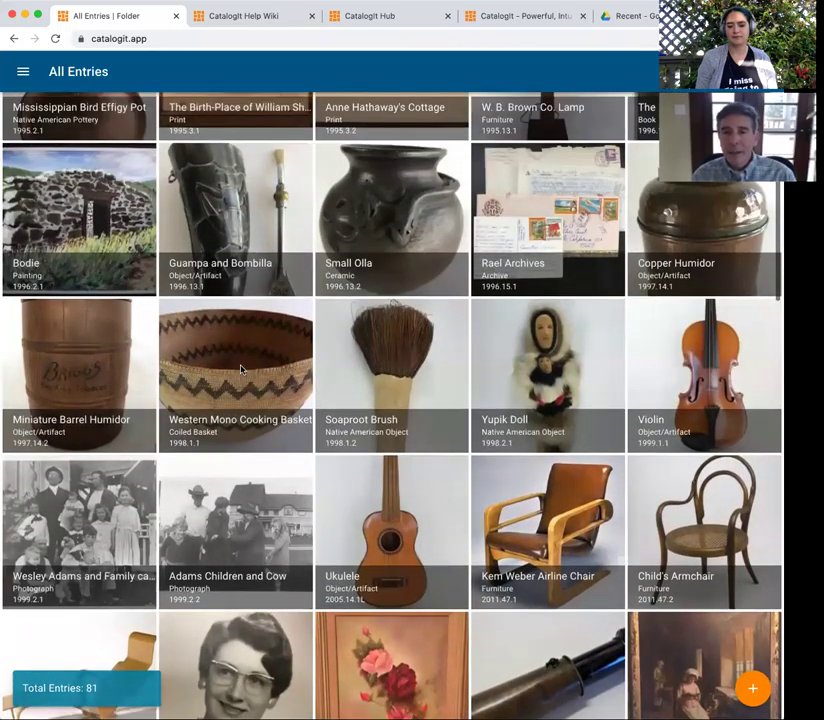
pyautogui.click(240, 369)
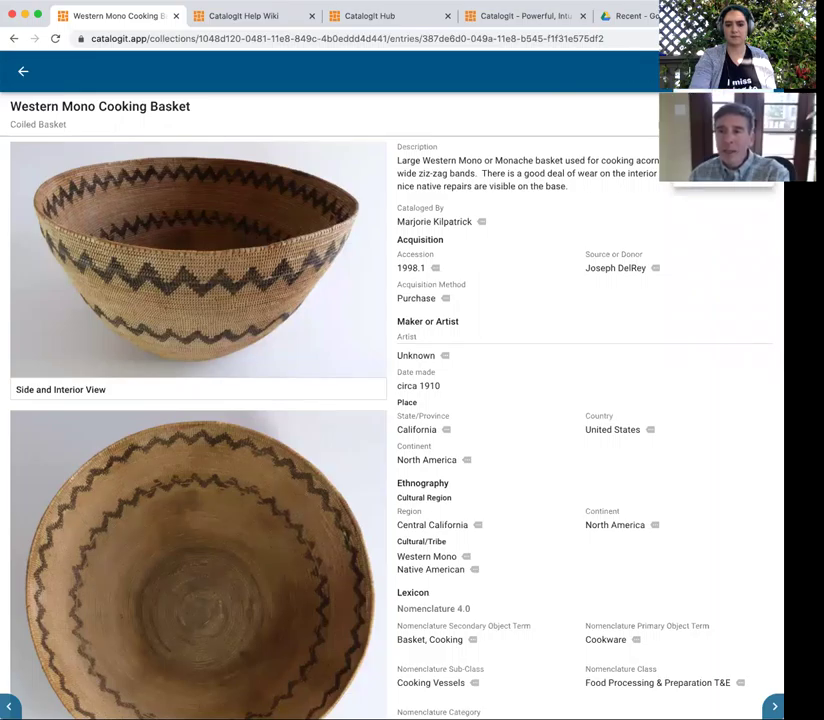
# - Start a duplicate of the basket entry, look over its prefilled fields, and discard the new entry
pyautogui.click(700, 71)
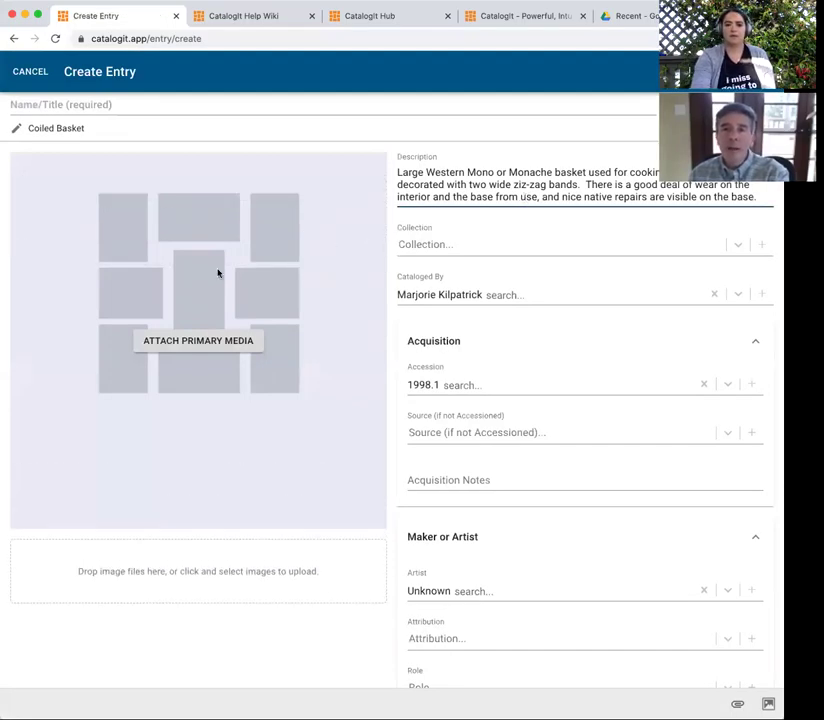
pyautogui.click(114, 106)
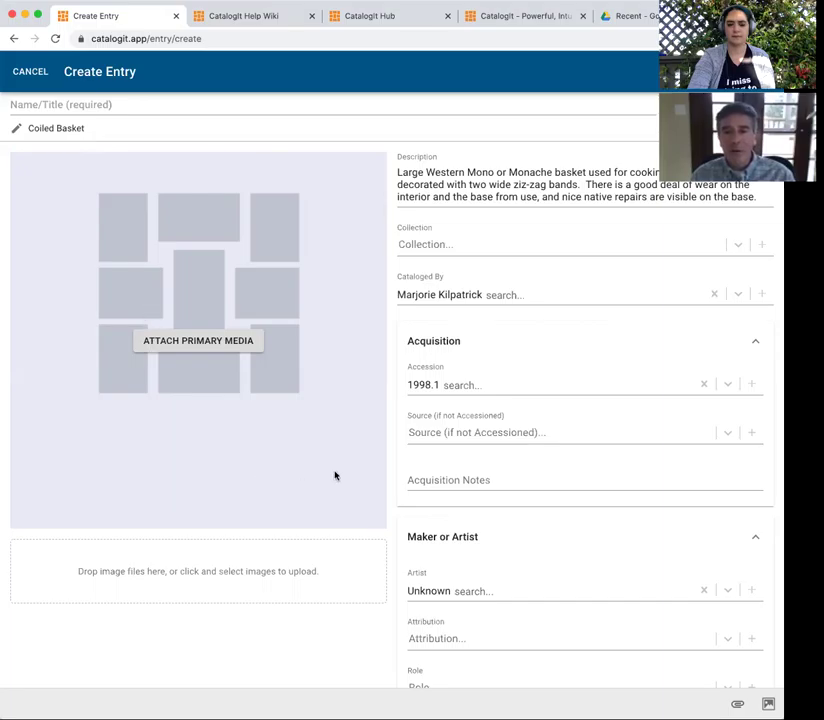
pyautogui.scroll(-2, 443, 530)
pyautogui.scroll(2, 443, 533)
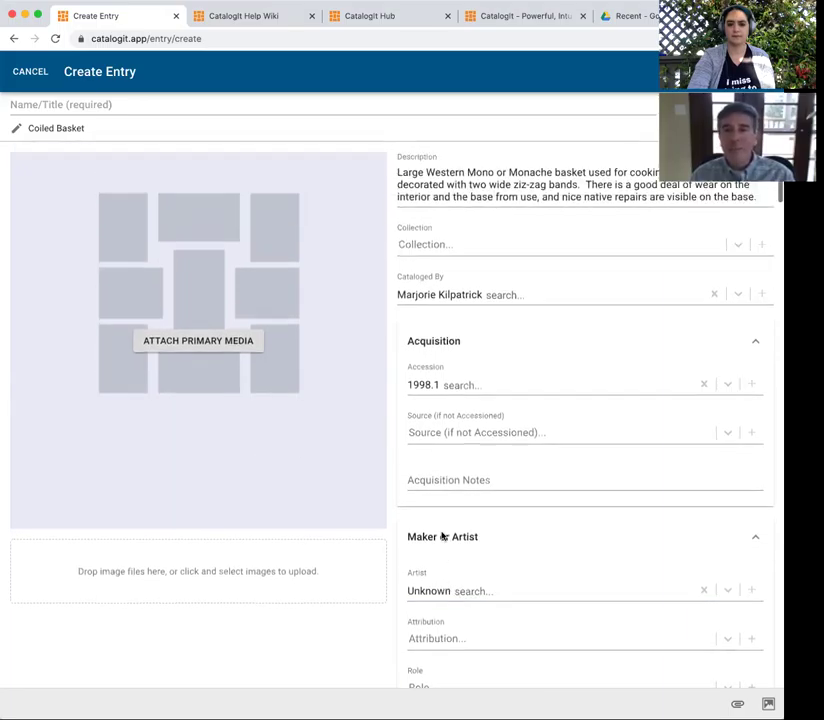
pyautogui.click(31, 71)
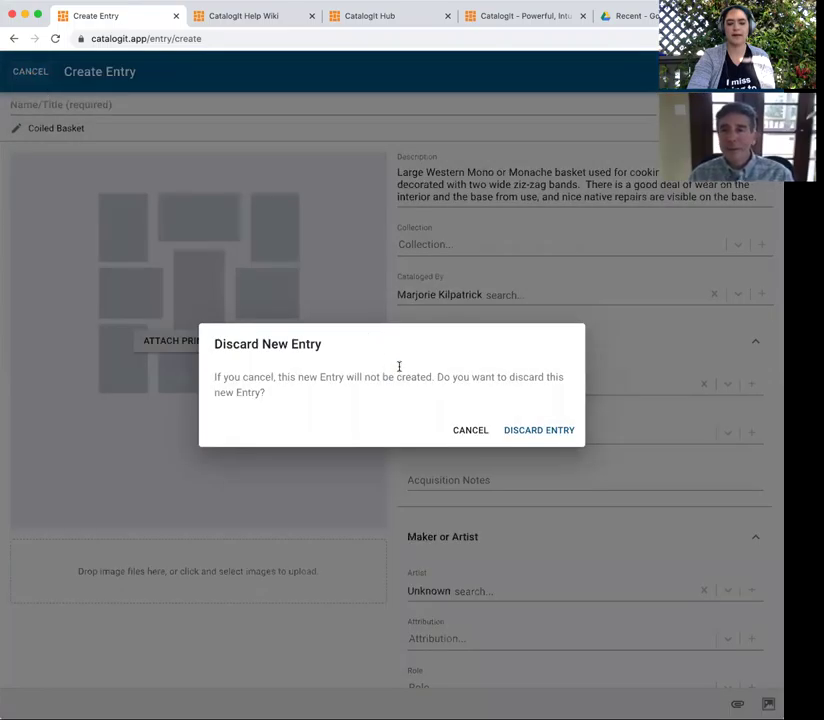
pyautogui.click(517, 428)
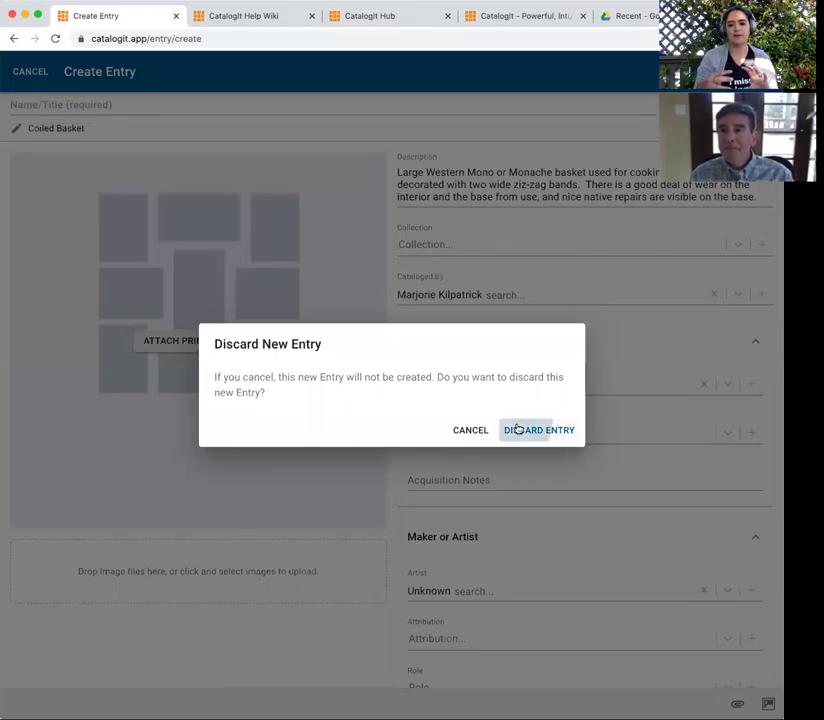